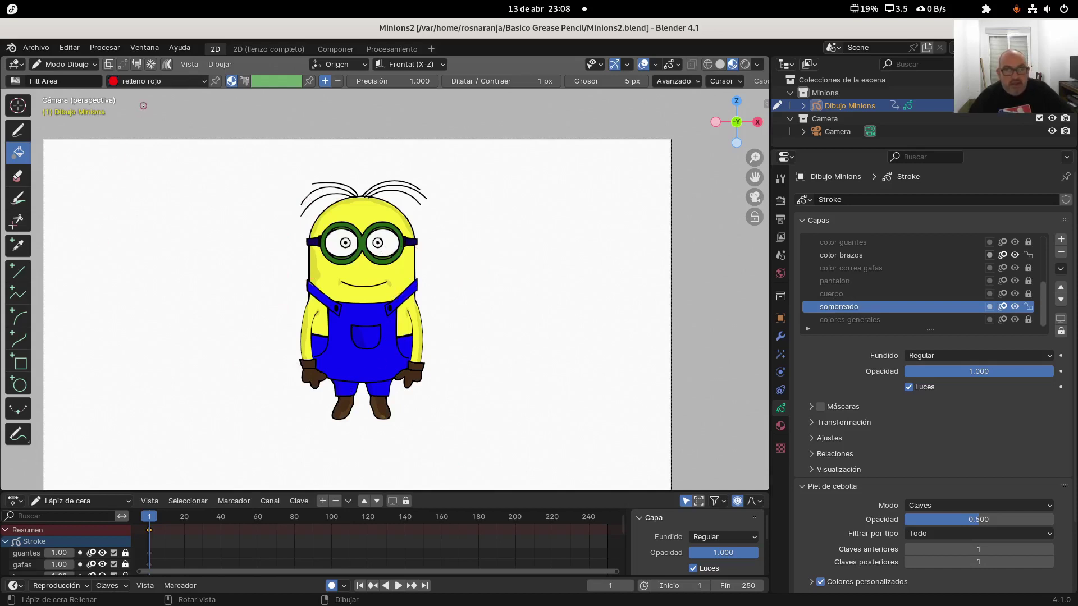
# - Switch the Minion drawing from Draw Mode to Object Mode and deselect it
pyautogui.click(70, 67)
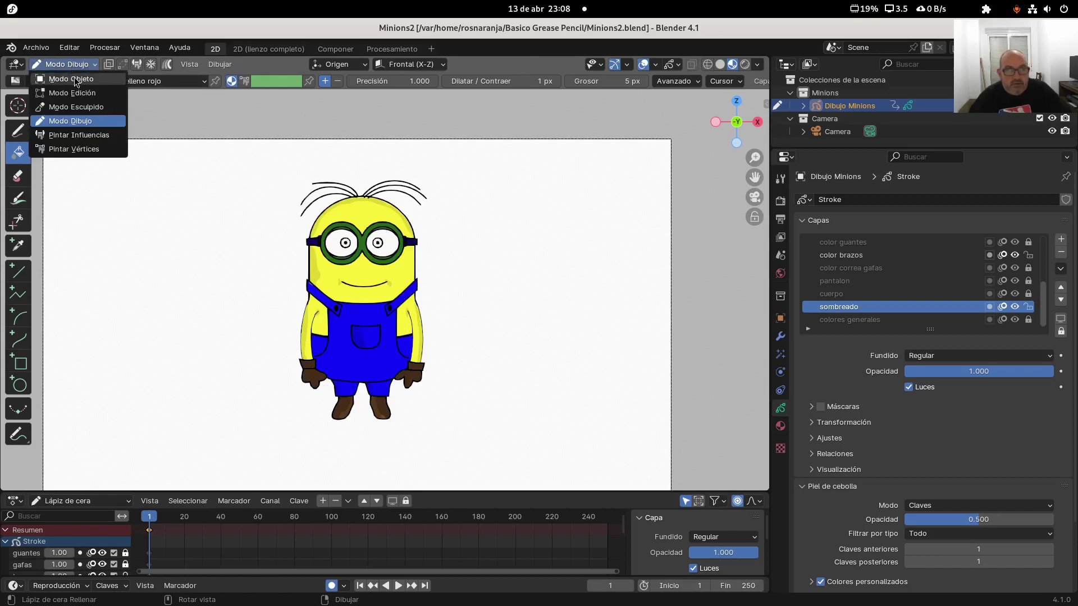
pyautogui.click(76, 79)
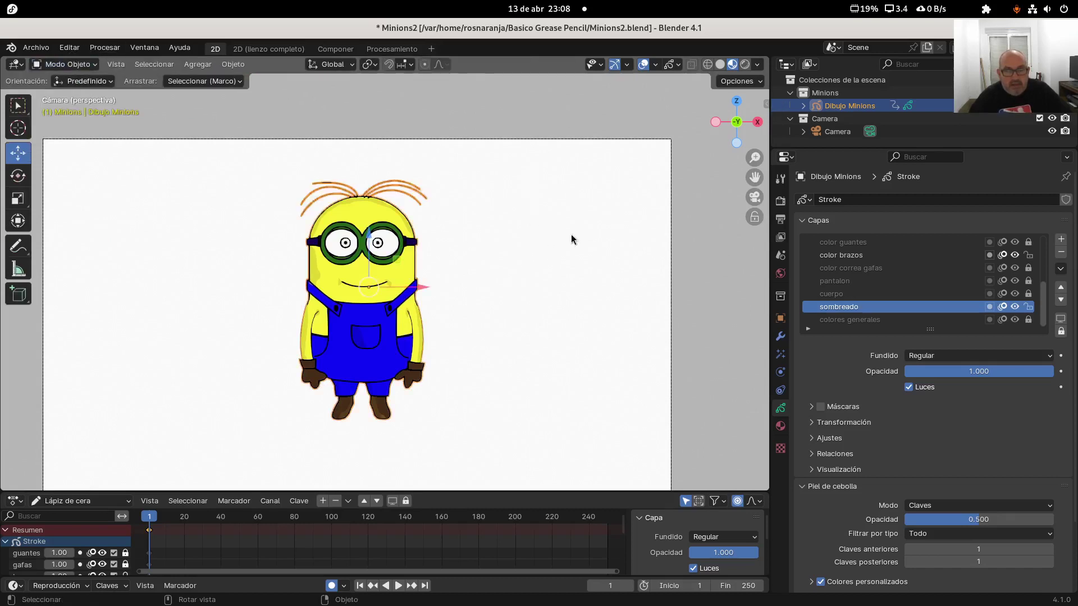
pyautogui.click(166, 268)
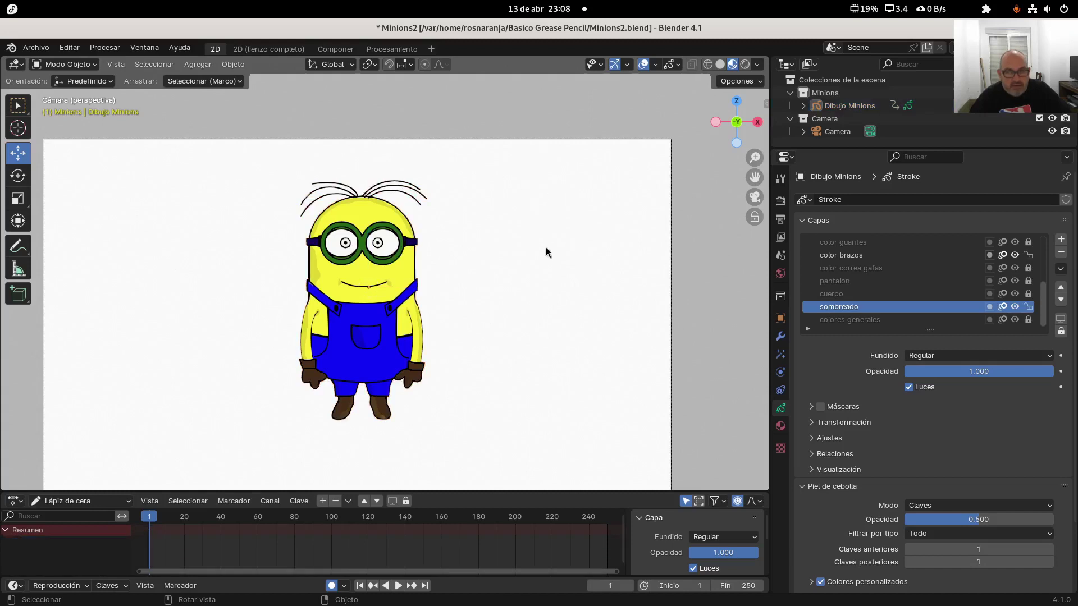
pyautogui.click(198, 65)
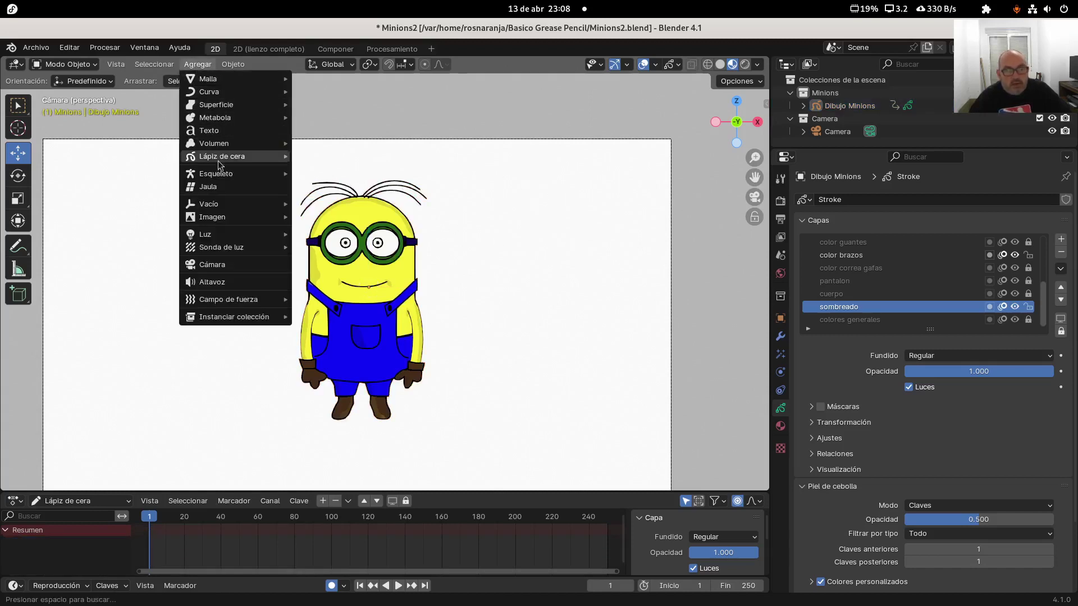
pyautogui.moveTo(222, 177)
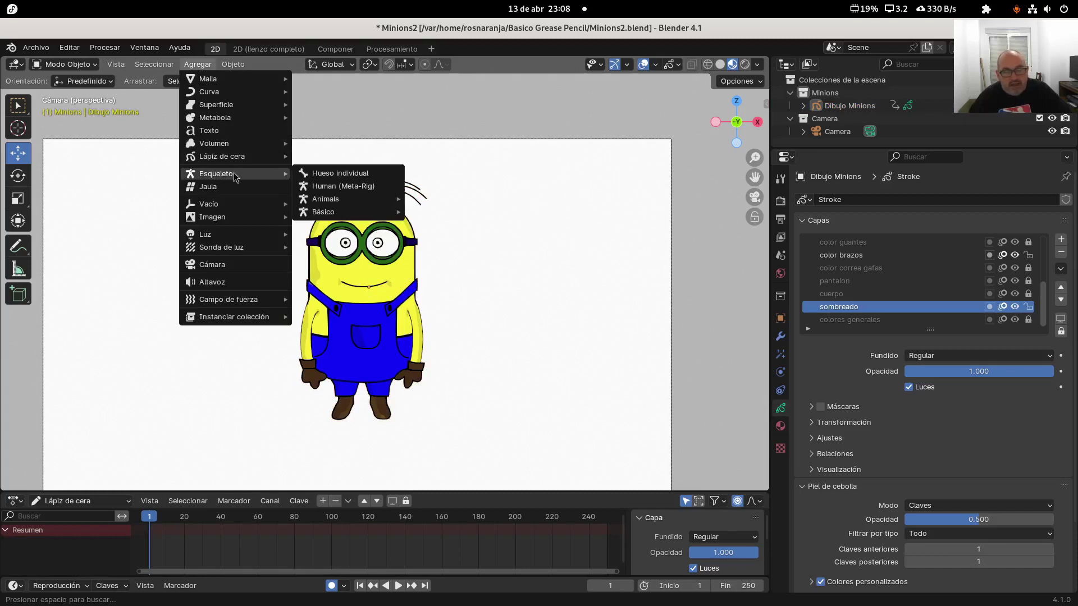
pyautogui.moveTo(341, 223)
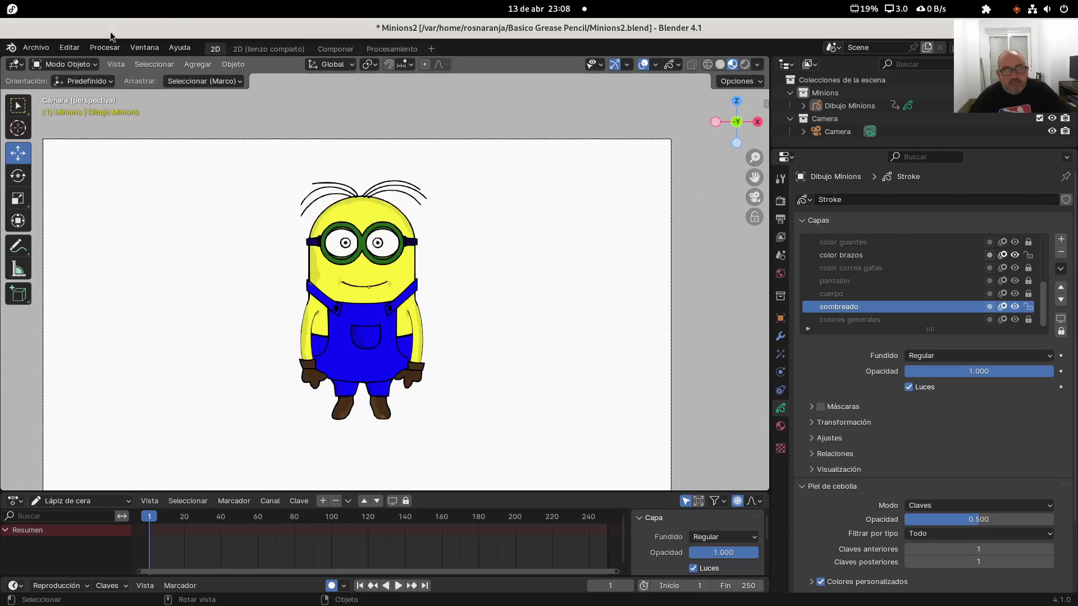
# - Search the add-ons in the preferences for "rig", disable the Rigify add-on and close the preferences
pyautogui.click(83, 52)
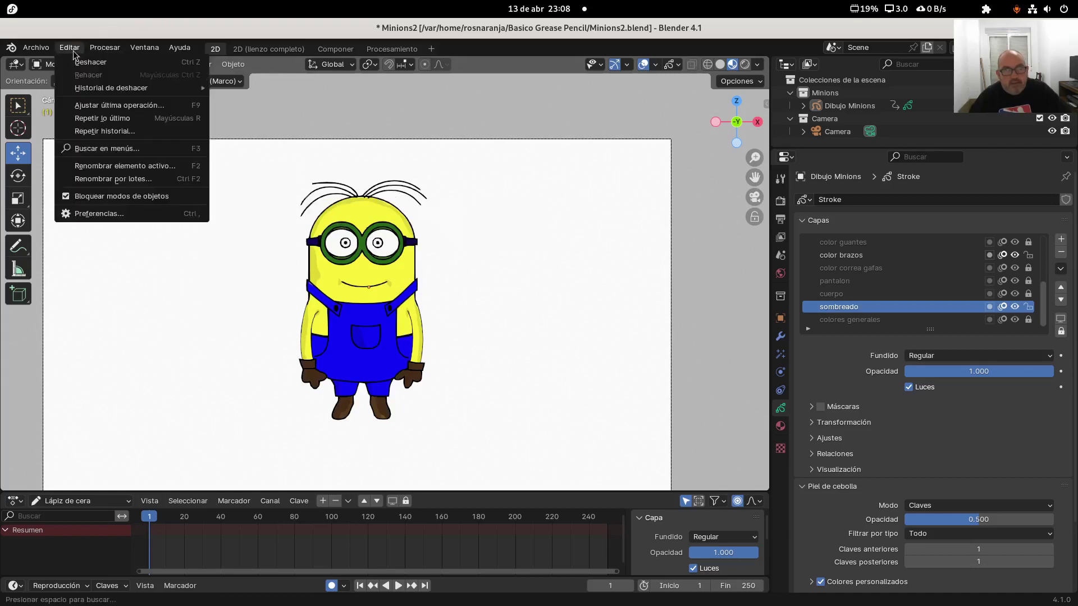
pyautogui.click(85, 218)
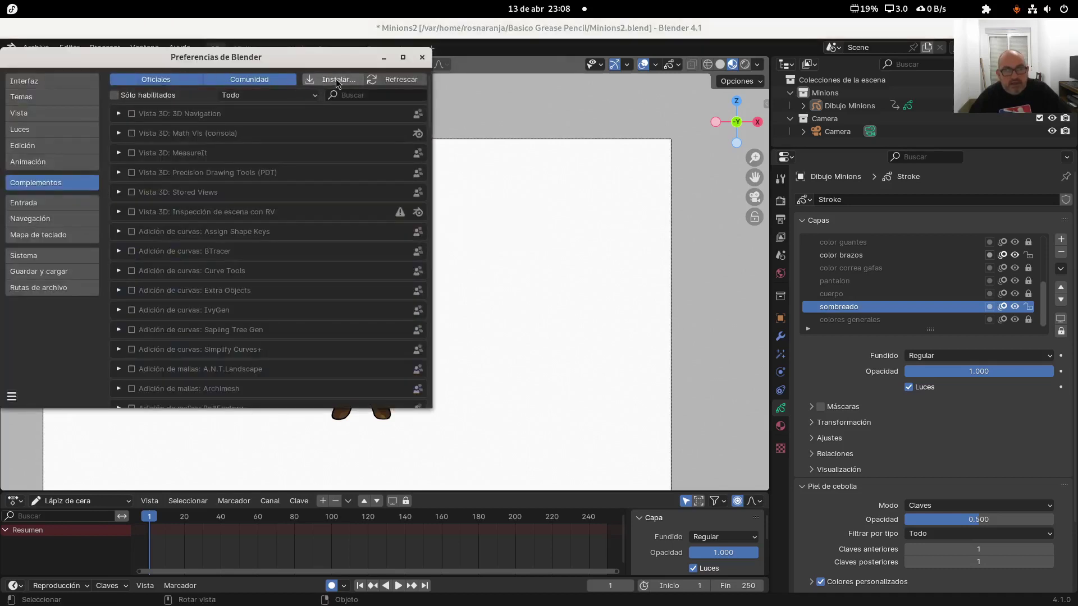
pyautogui.click(345, 95)
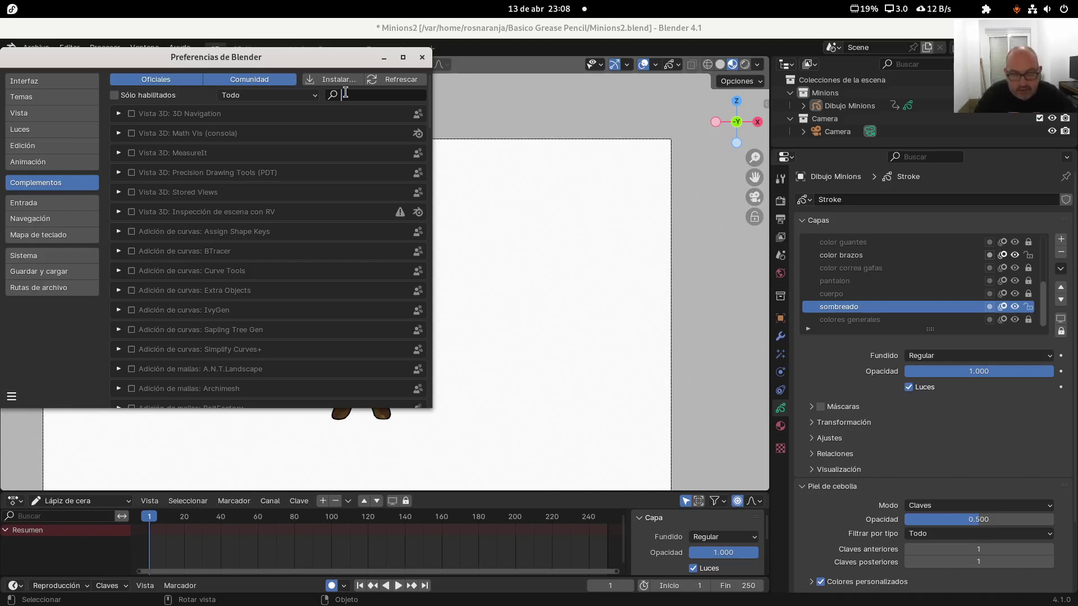
pyautogui.write('g')
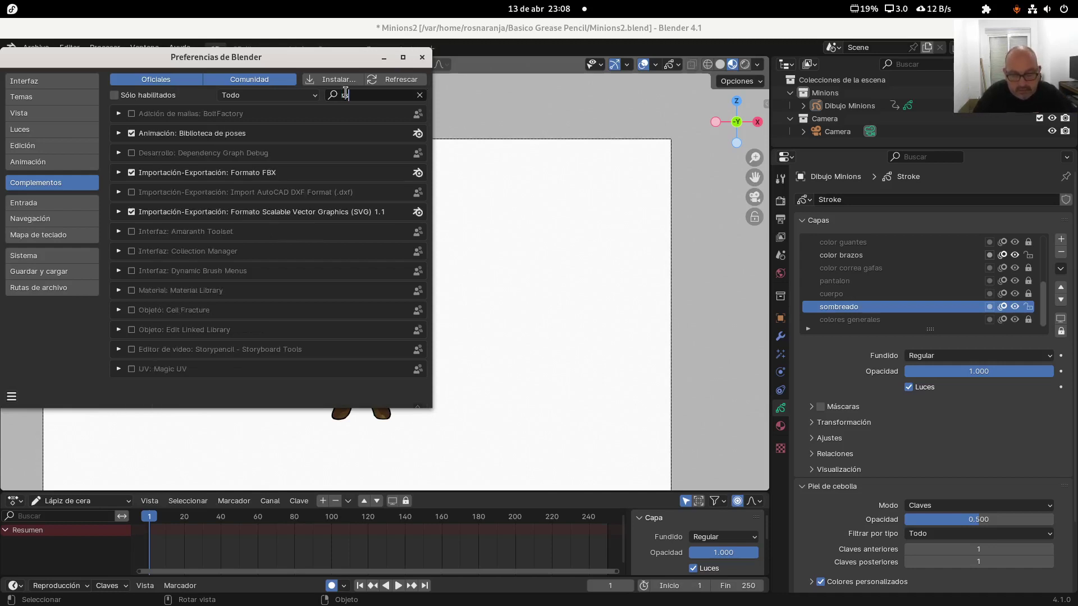
pyautogui.press('BackSpace')
pyautogui.write('r')
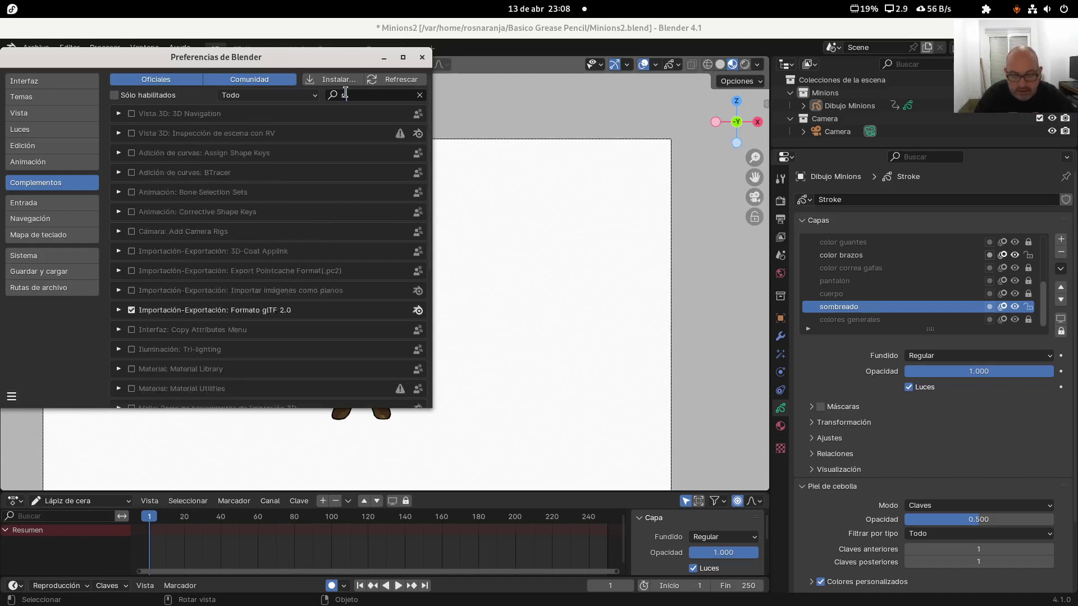
pyautogui.write('igy')
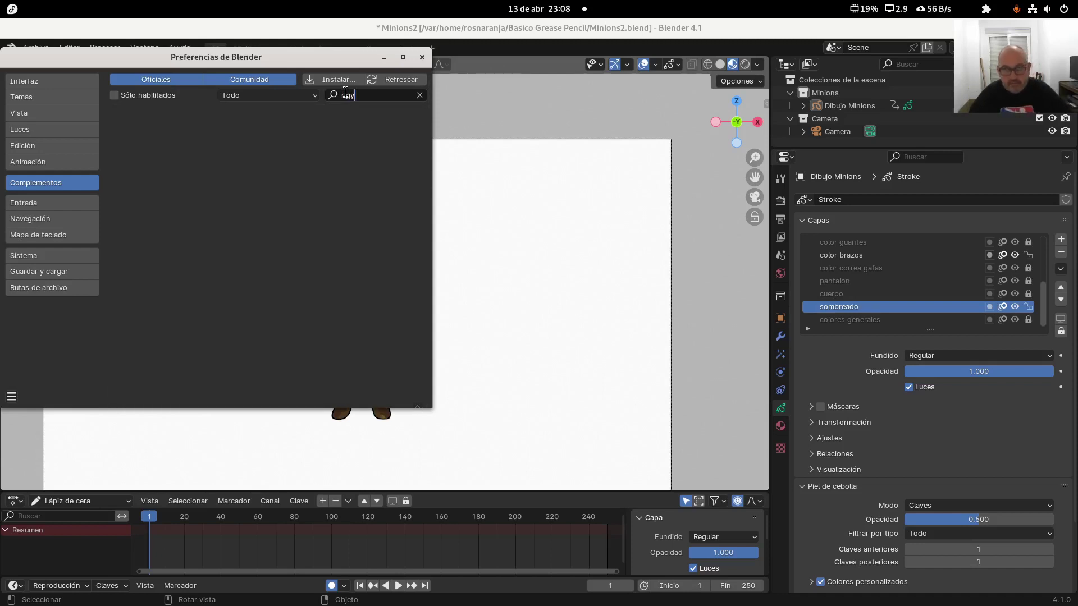
pyautogui.press('BackSpace')
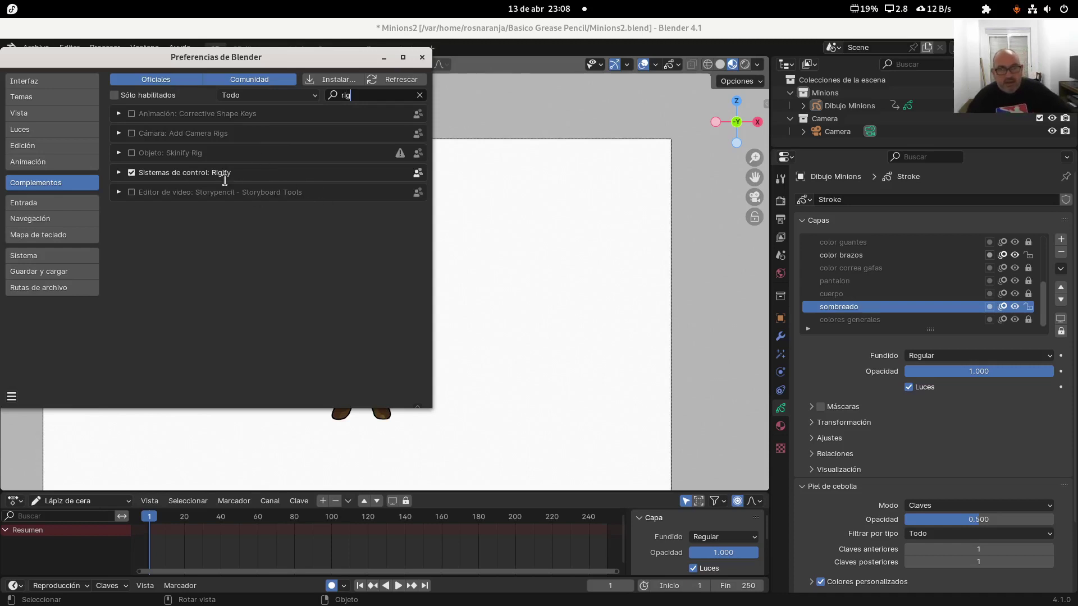
pyautogui.press('Return')
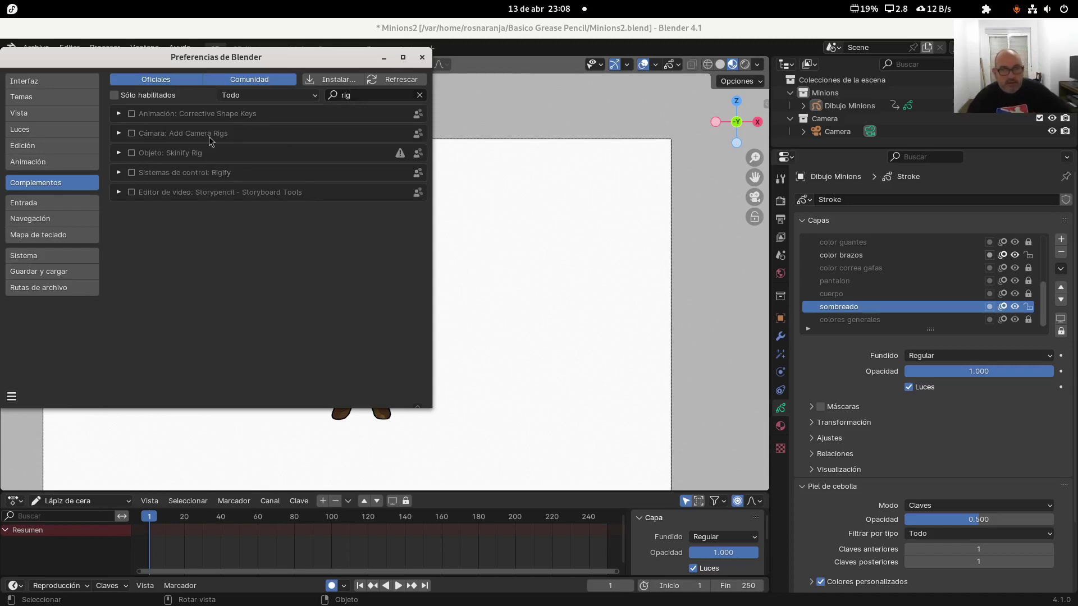
pyautogui.click(422, 57)
# - Add a single-bone armature (Esqueleto) to the scene
pyautogui.click(193, 64)
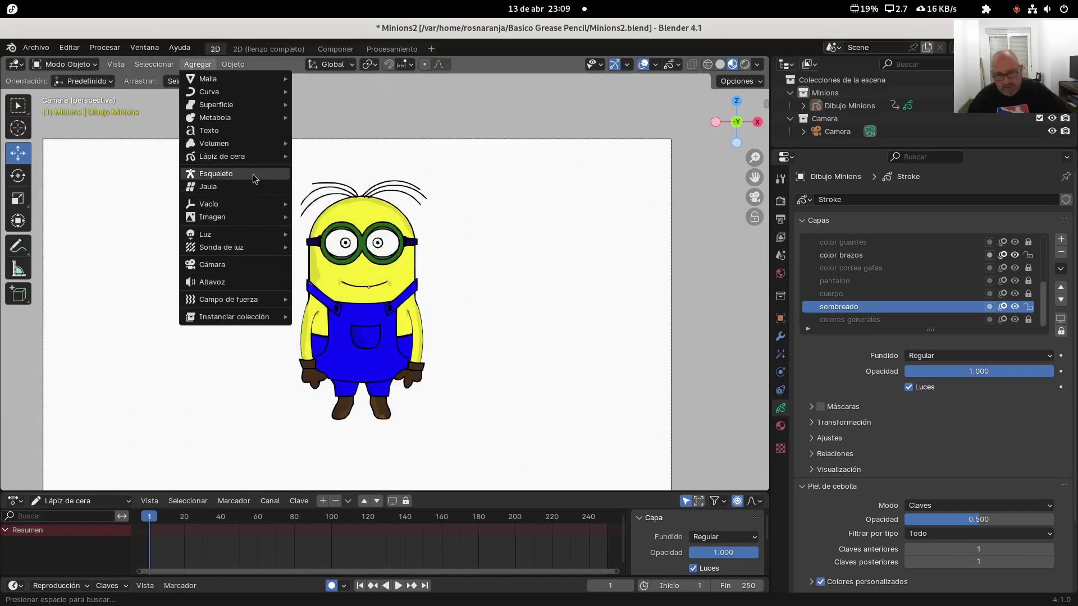
pyautogui.moveTo(252, 156)
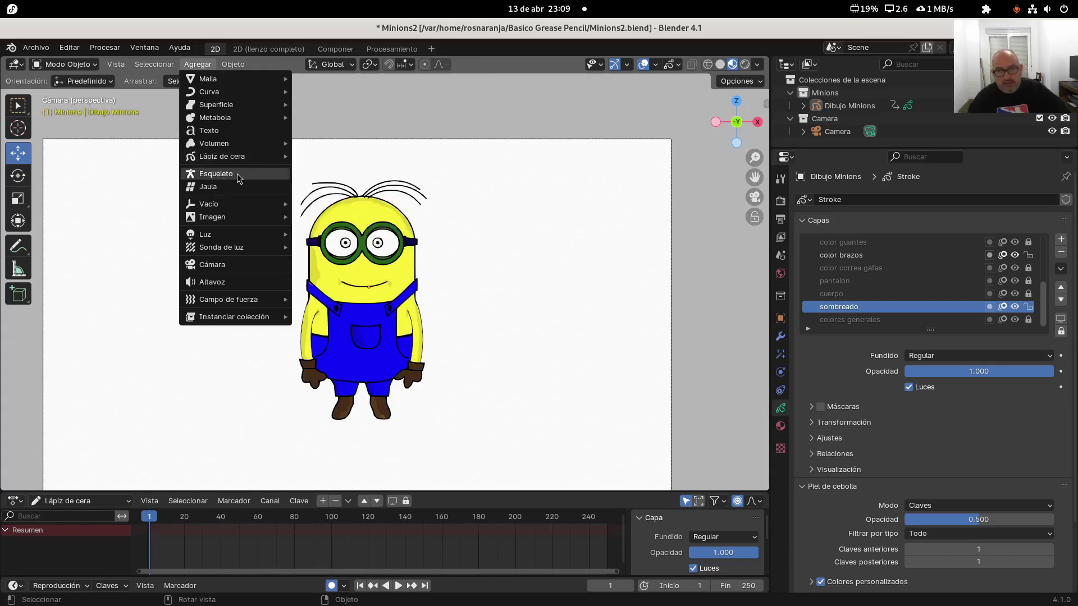
pyautogui.click(235, 176)
# - Shift the armature slightly along the X axis in camera view so that it is centred on the Minion's body
pyautogui.moveTo(245, 176); pyautogui.dragTo(366, 273, button='middle')
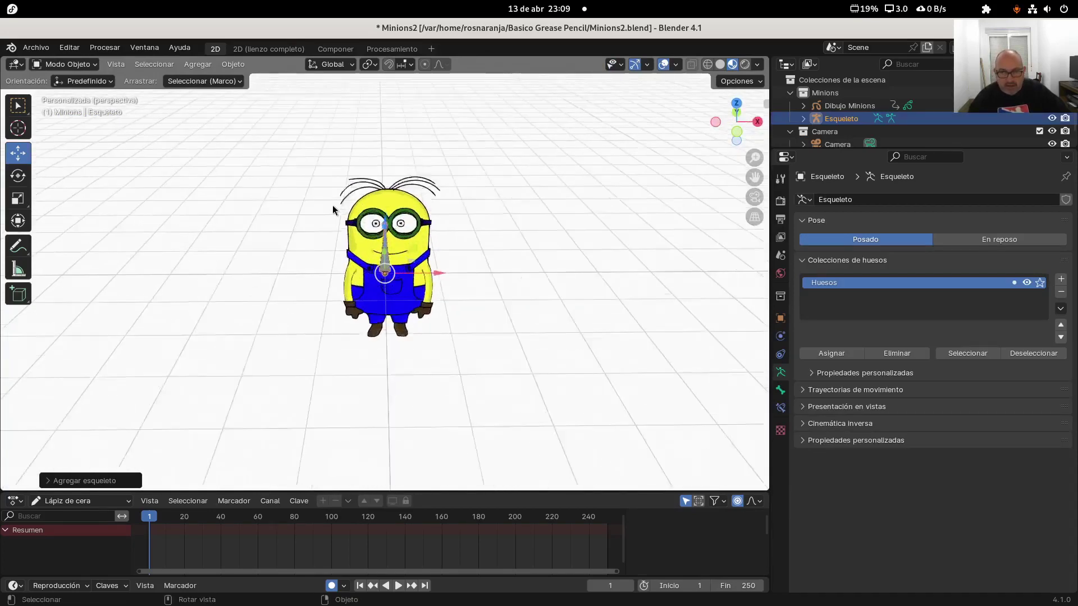
pyautogui.scroll(4, 332, 205)
pyautogui.moveTo(332, 204); pyautogui.dragTo(488, 169, button='middle')
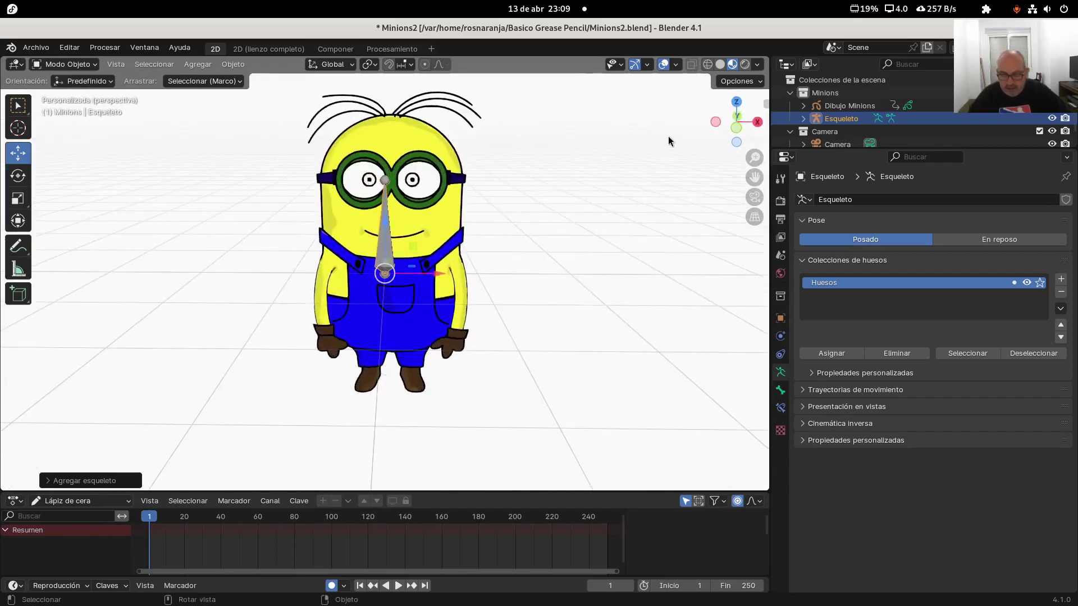
pyautogui.press('KP_0')
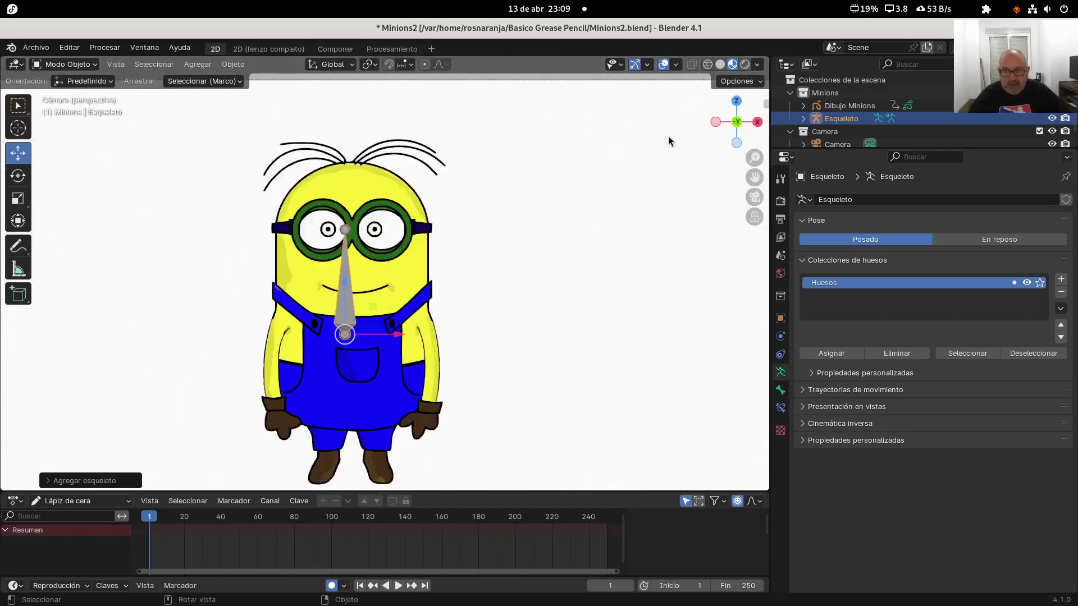
pyautogui.scroll(-3, 410, 198)
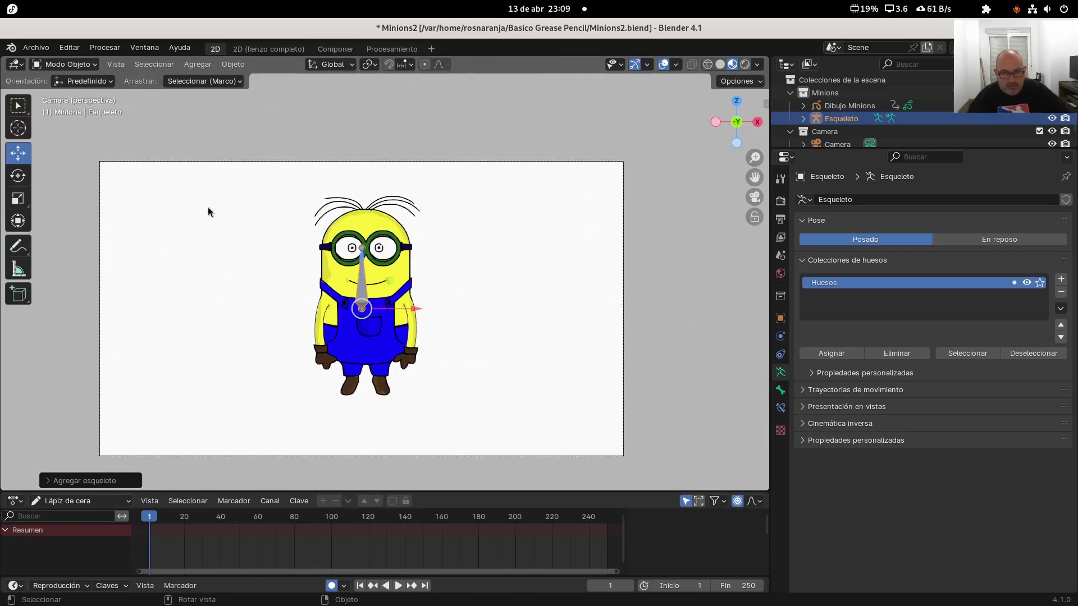
pyautogui.scroll(5, 380, 279)
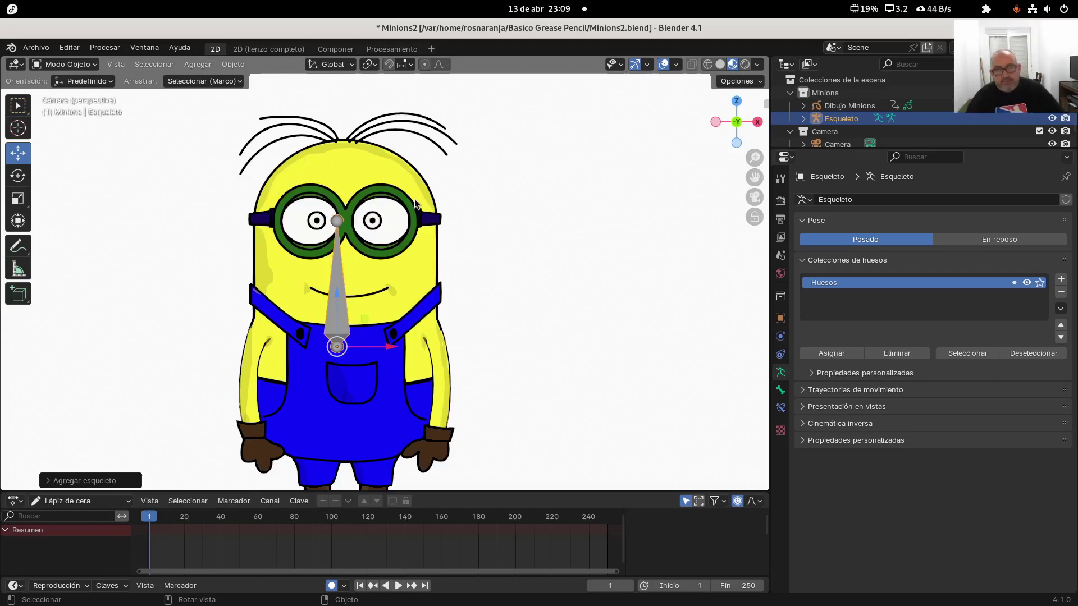
pyautogui.scroll(-3, 360, 328)
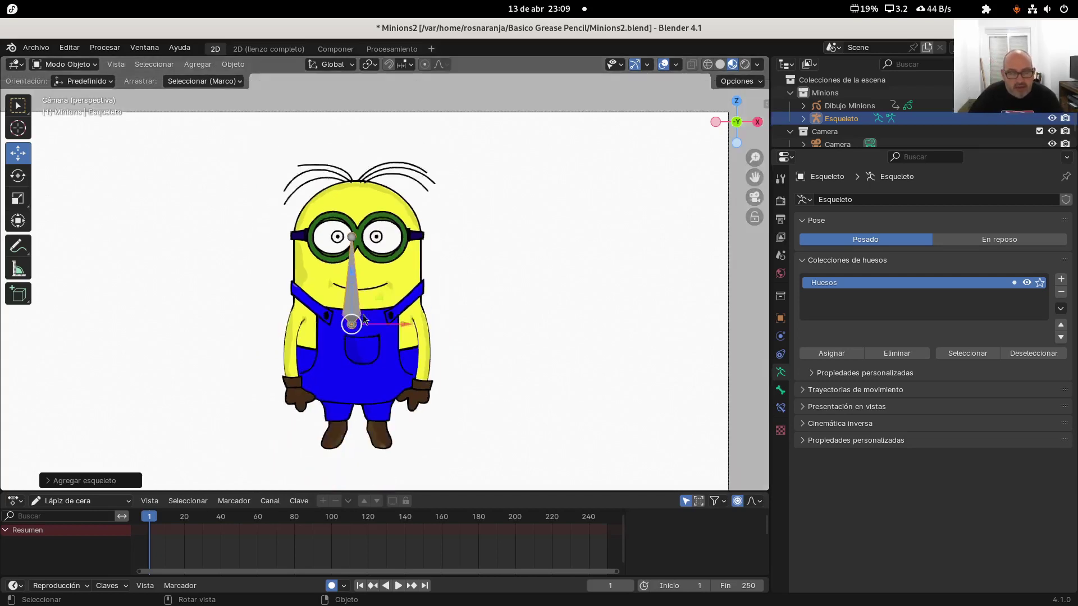
pyautogui.scroll(2, 376, 331)
pyautogui.scroll(-1, 390, 335)
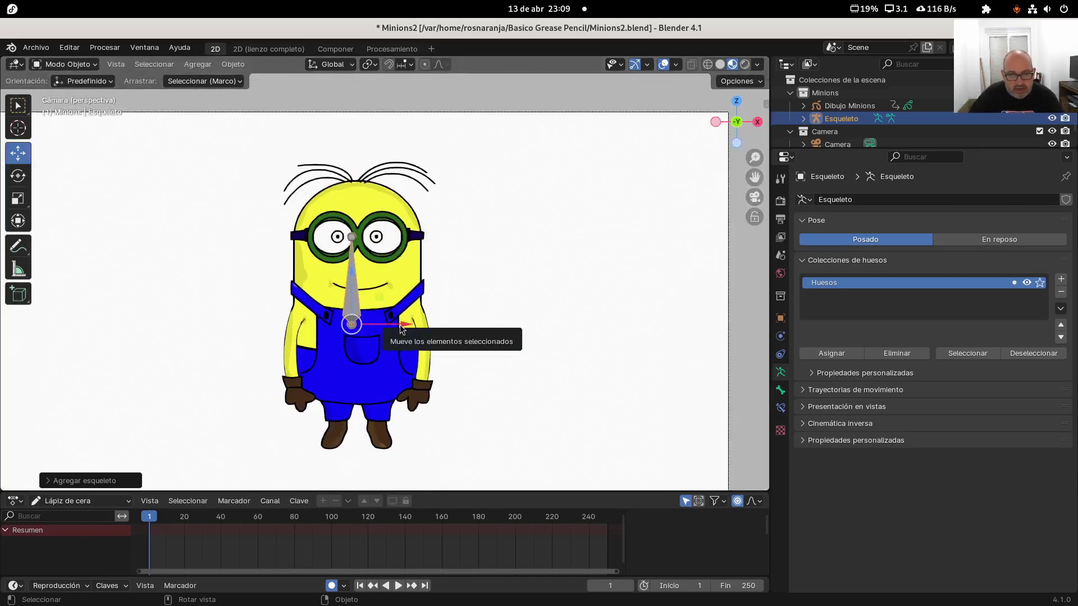
pyautogui.moveTo(403, 324); pyautogui.dragTo(412, 330)
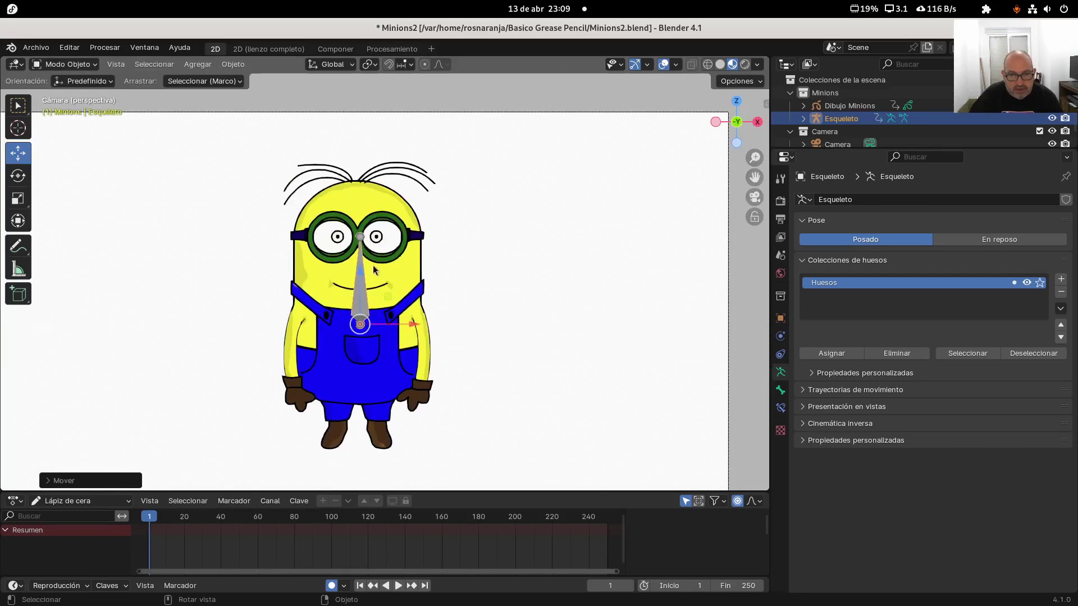
# - Lower the armature along the Z axis to the base of the overalls pocket and scale it down to about 0.43
pyautogui.press('g')
pyautogui.press('z')
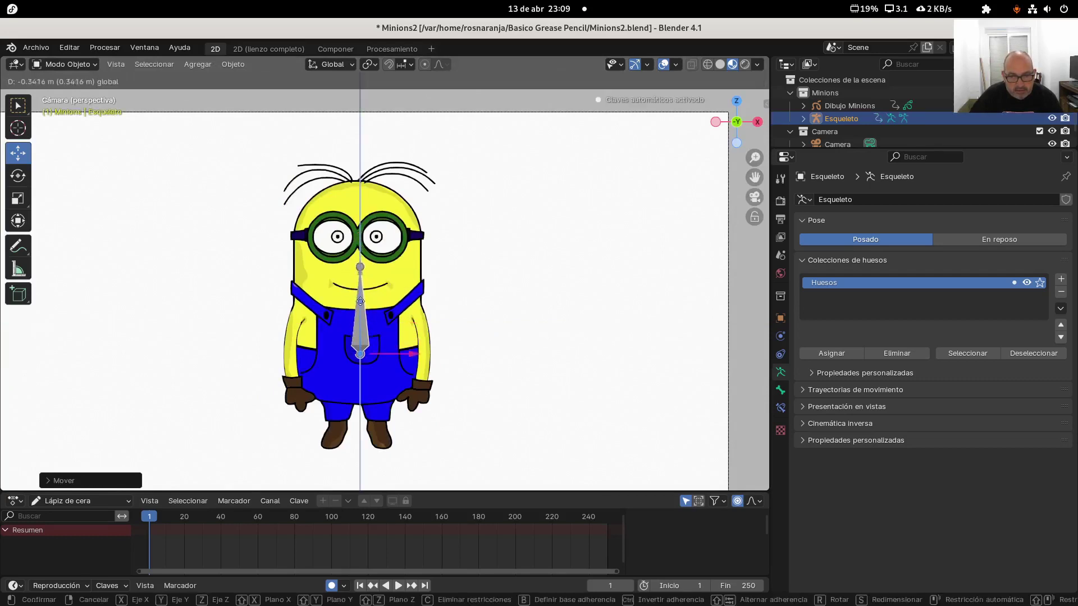
pyautogui.click(358, 309)
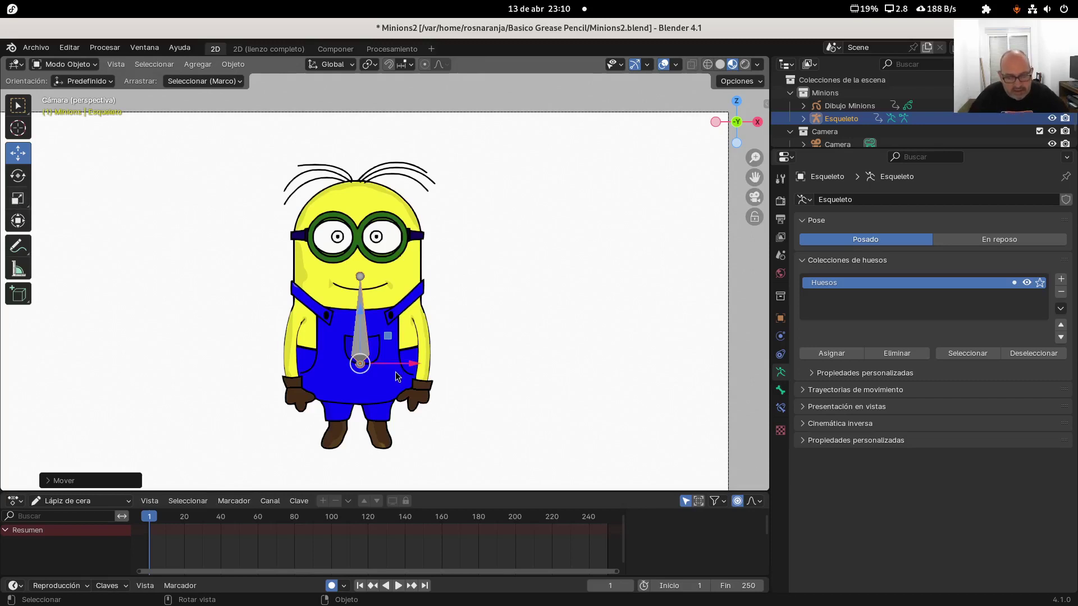
pyautogui.press('s')
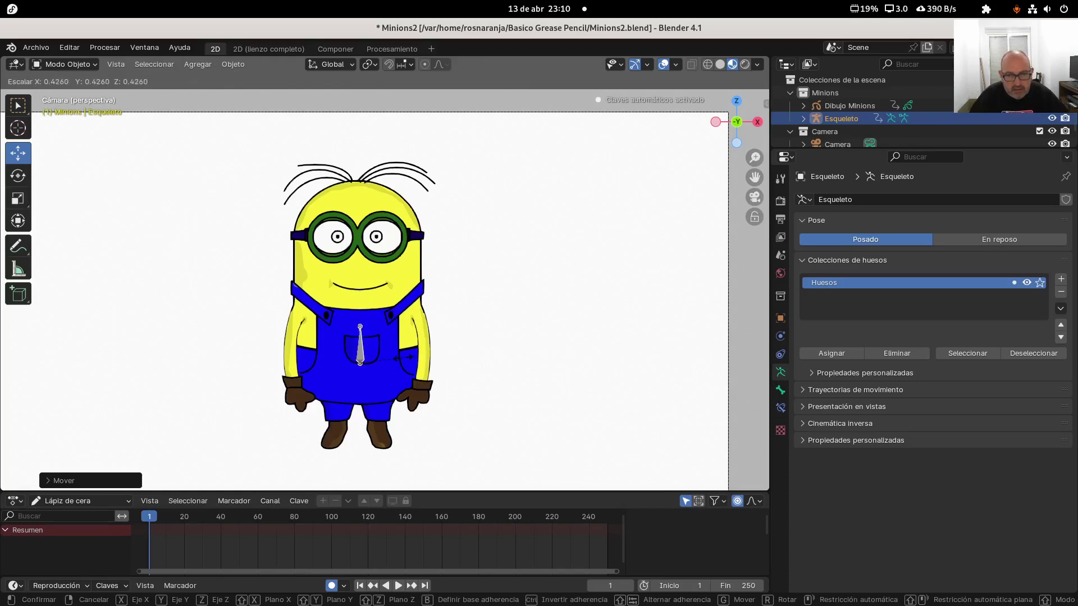
pyautogui.click(403, 361)
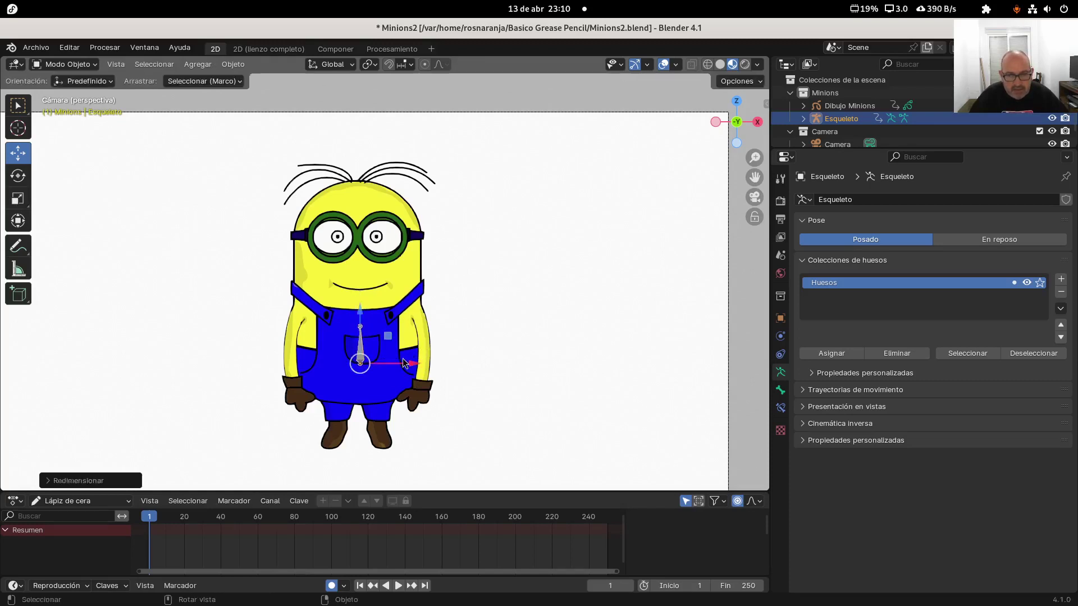
# - Put the armature into Edit Mode and frame its bone closely in camera view
pyautogui.click(60, 65)
pyautogui.click(70, 92)
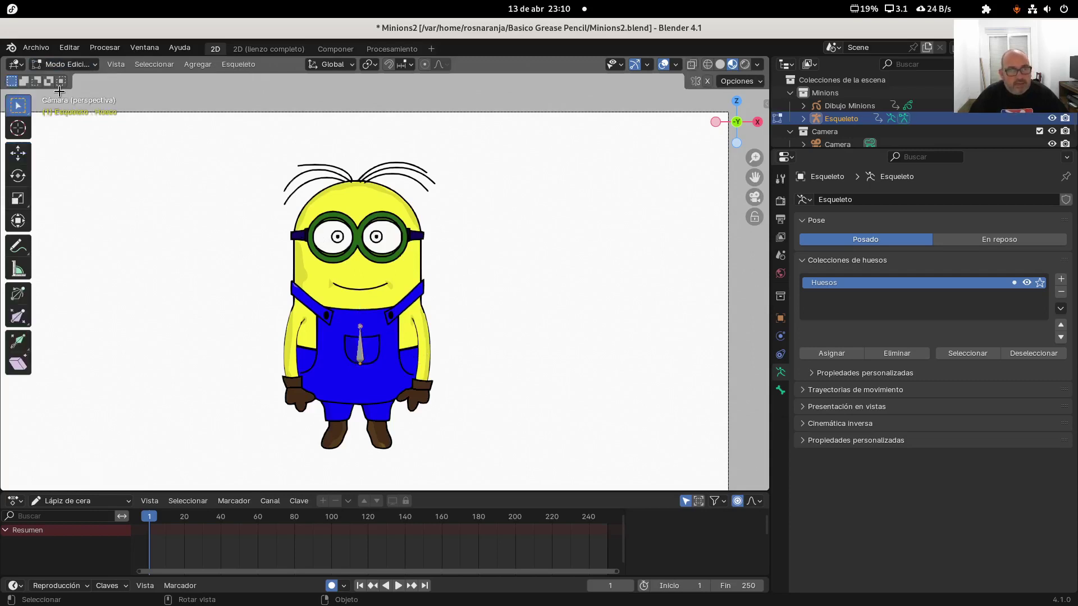
pyautogui.scroll(4, 263, 287)
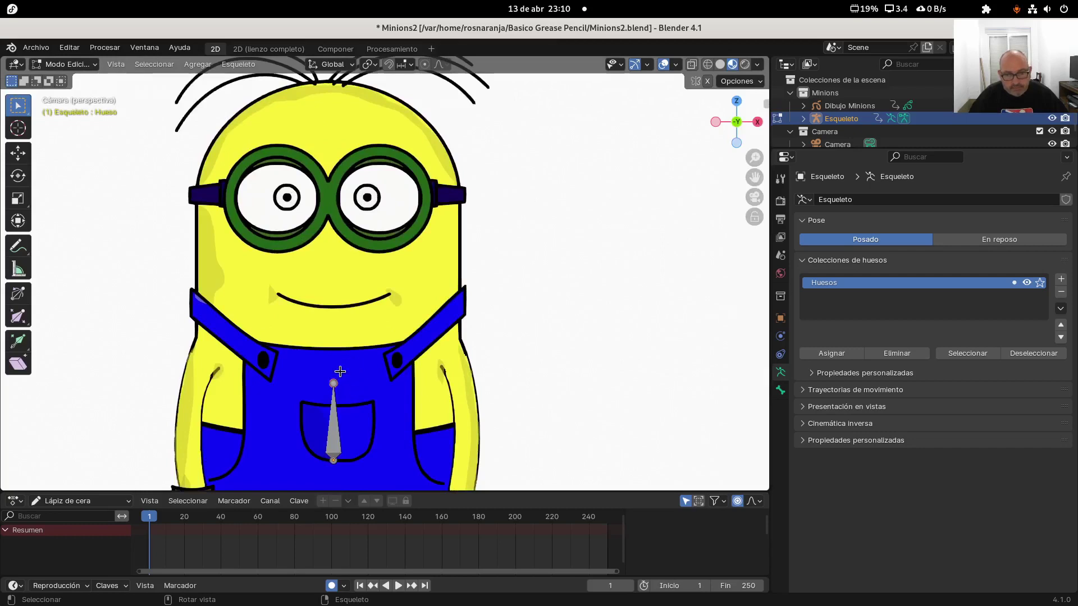
pyautogui.scroll(-2, 340, 372)
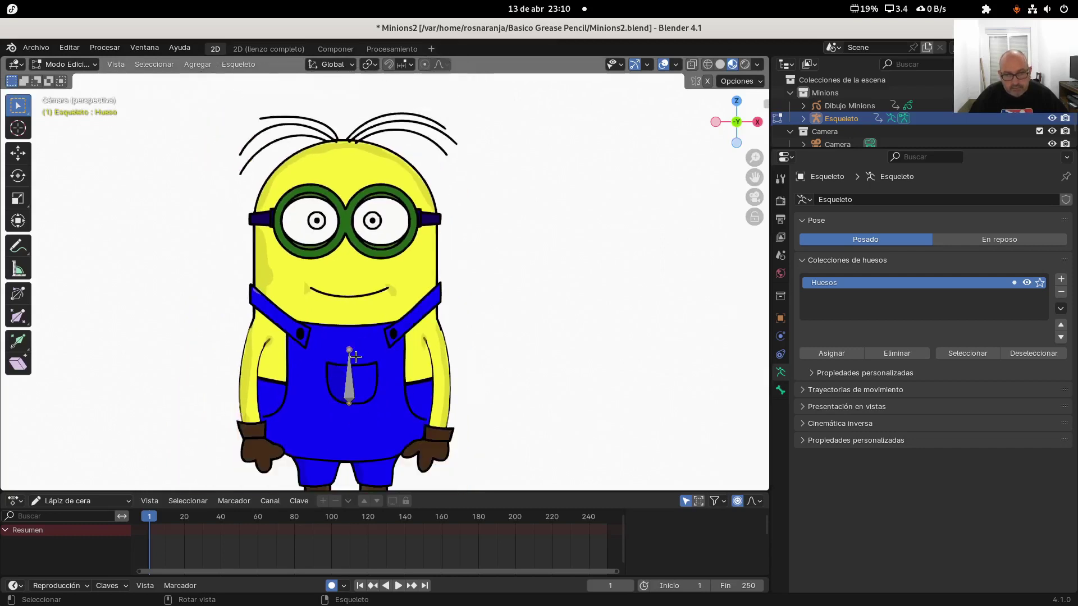
pyautogui.moveTo(375, 317); pyautogui.dragTo(334, 299, button='middle')
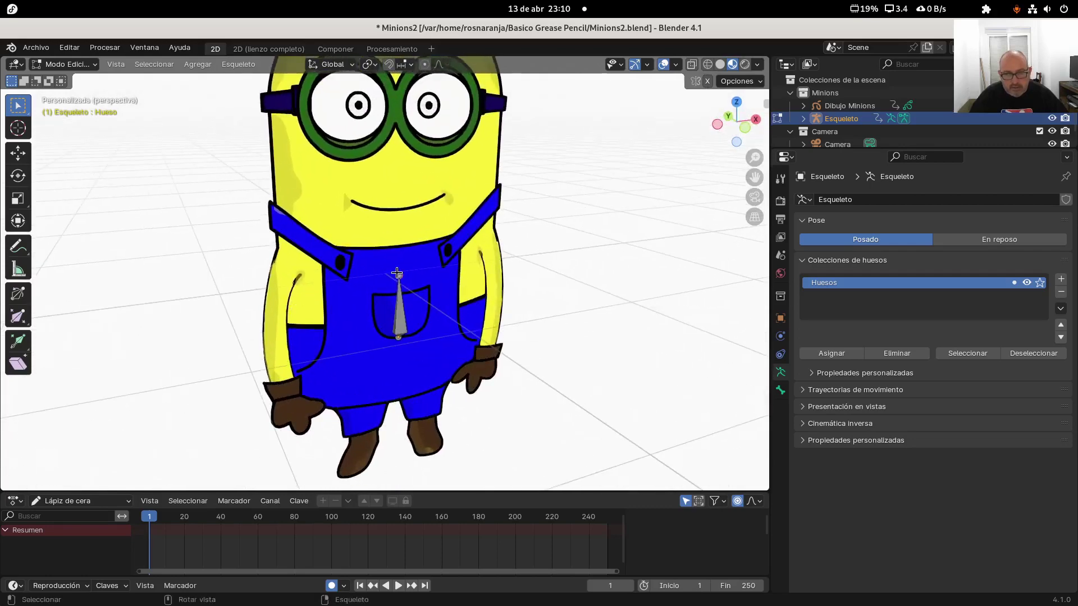
pyautogui.scroll(-5, 417, 311)
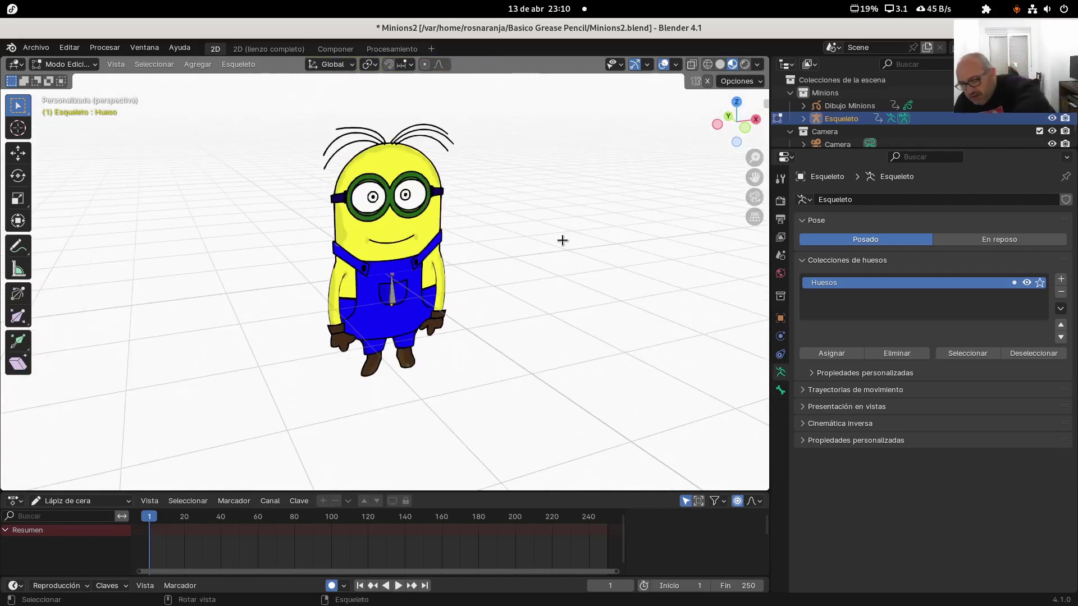
pyautogui.press('KP_0')
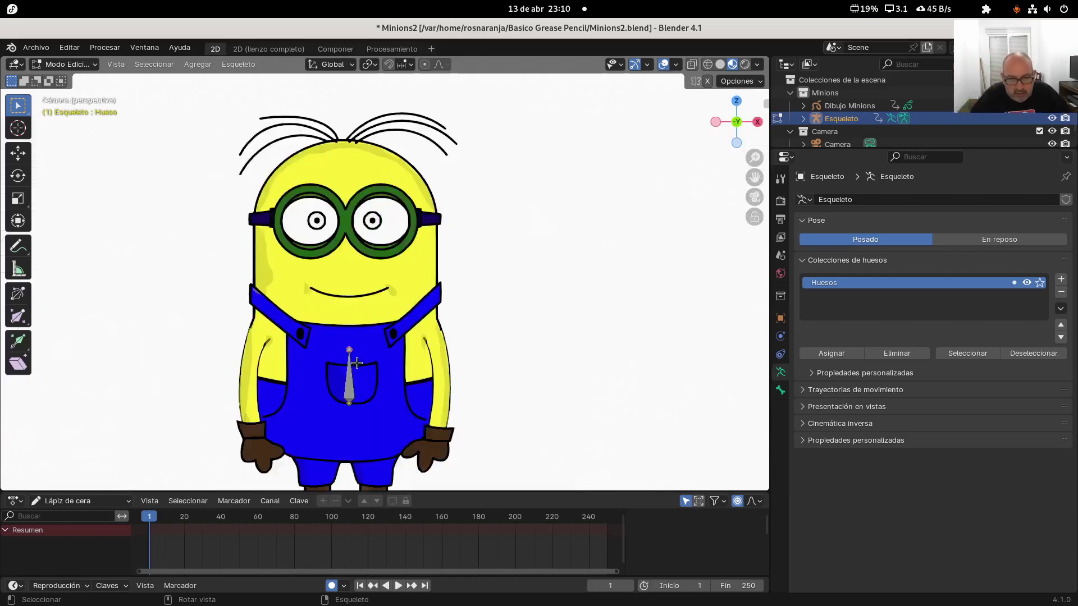
pyautogui.scroll(2, 357, 361)
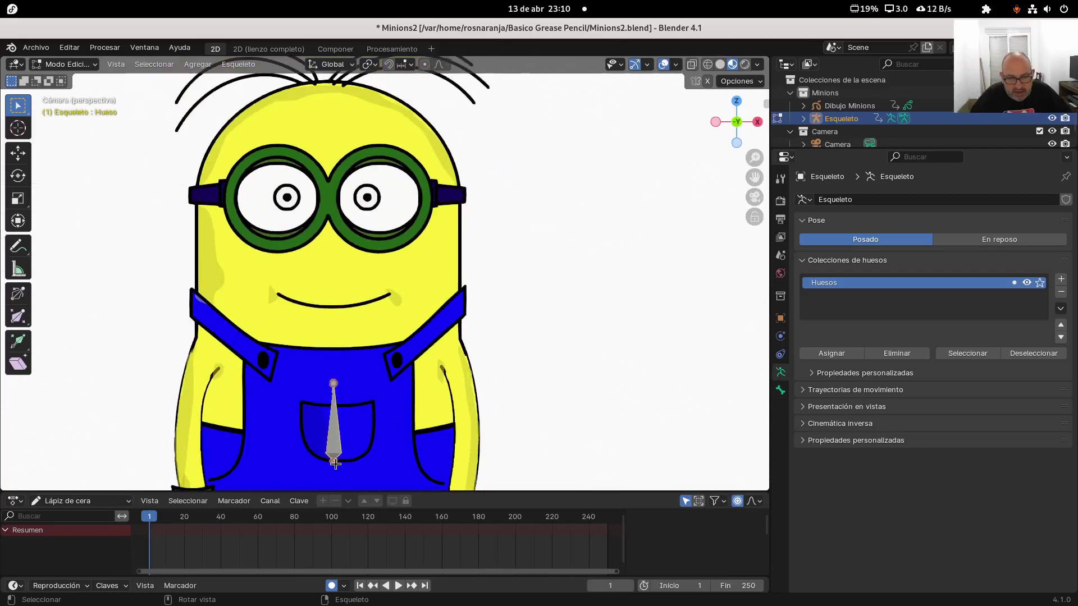
# - Extrude a second bone about 0.37 m up along Z from the tip of the central body bone
pyautogui.click(337, 457)
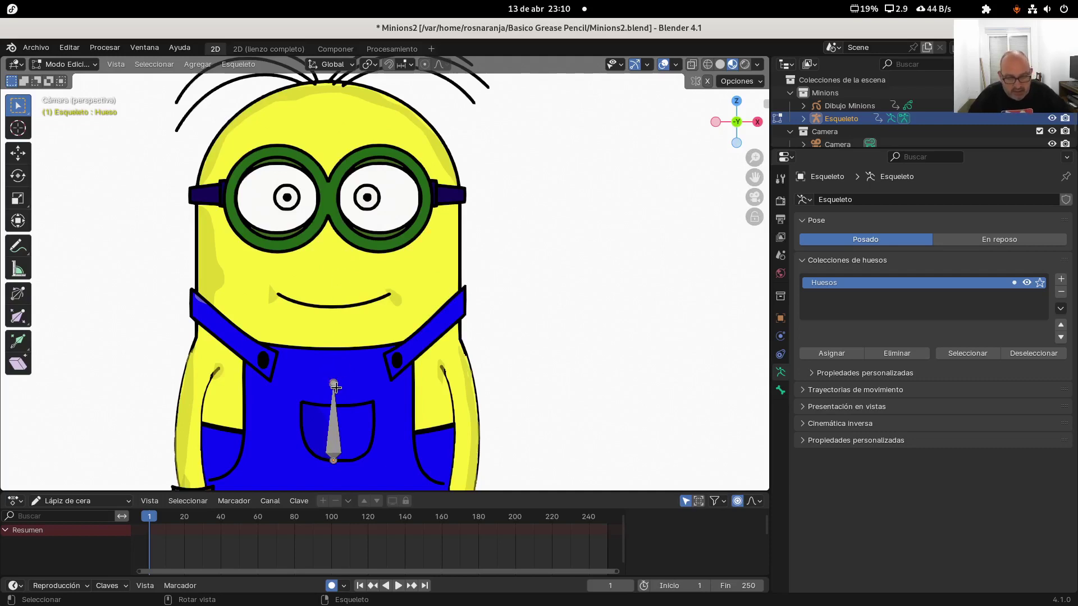
pyautogui.press('e')
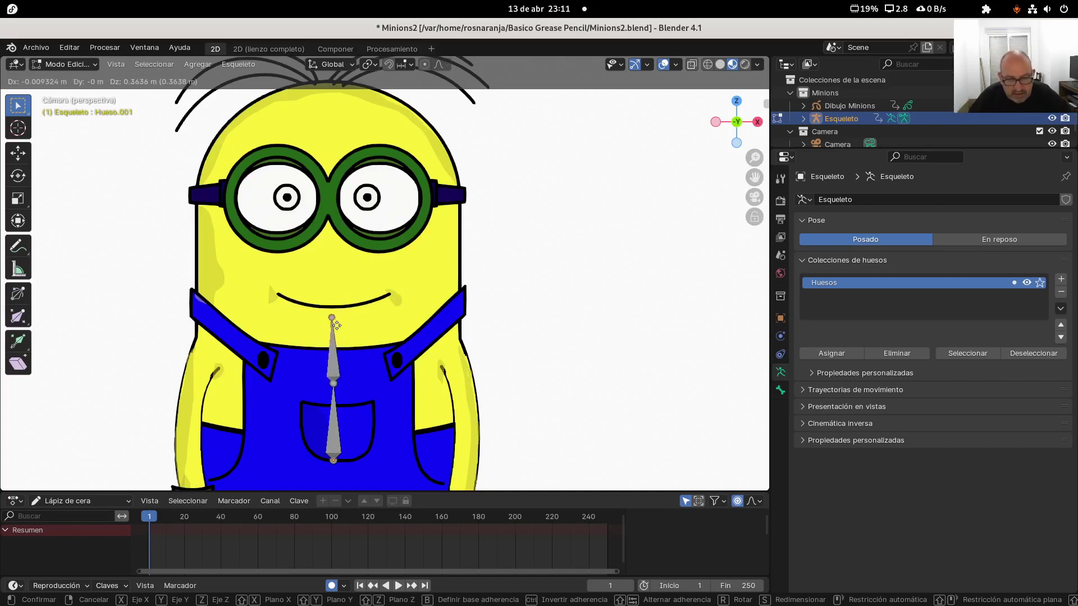
pyautogui.press('z')
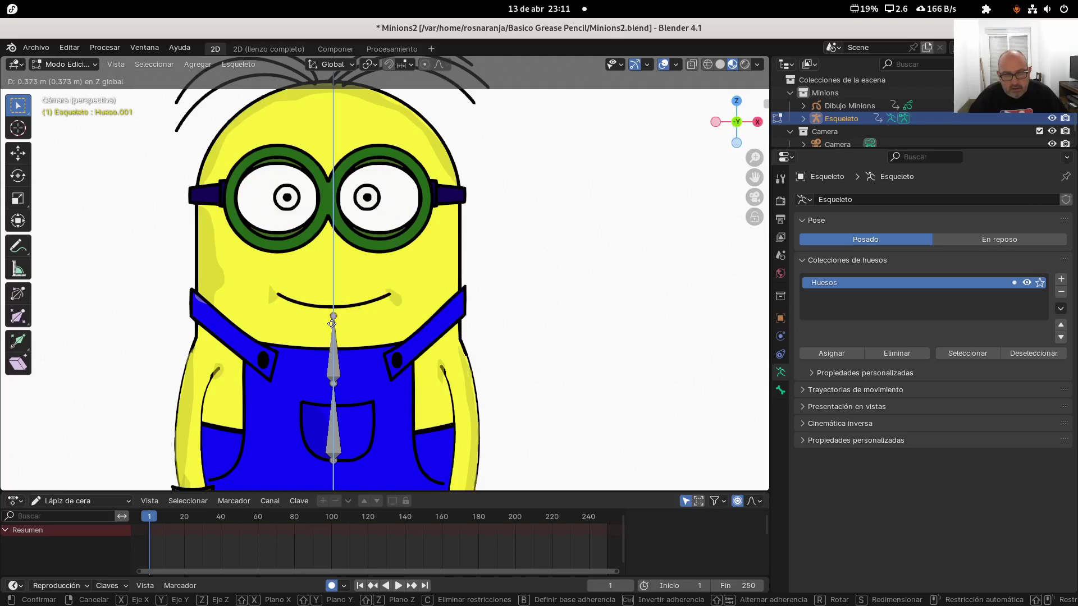
pyautogui.click(331, 324)
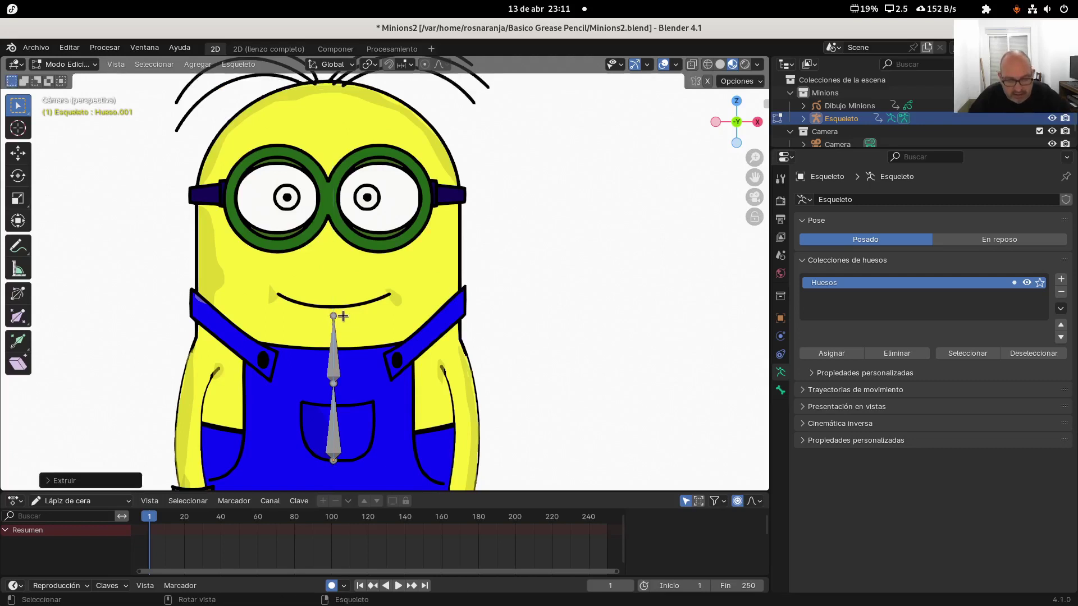
# - Extrude a head bone straight up along Z from the second bone's tip to between the goggle lenses
pyautogui.press('e')
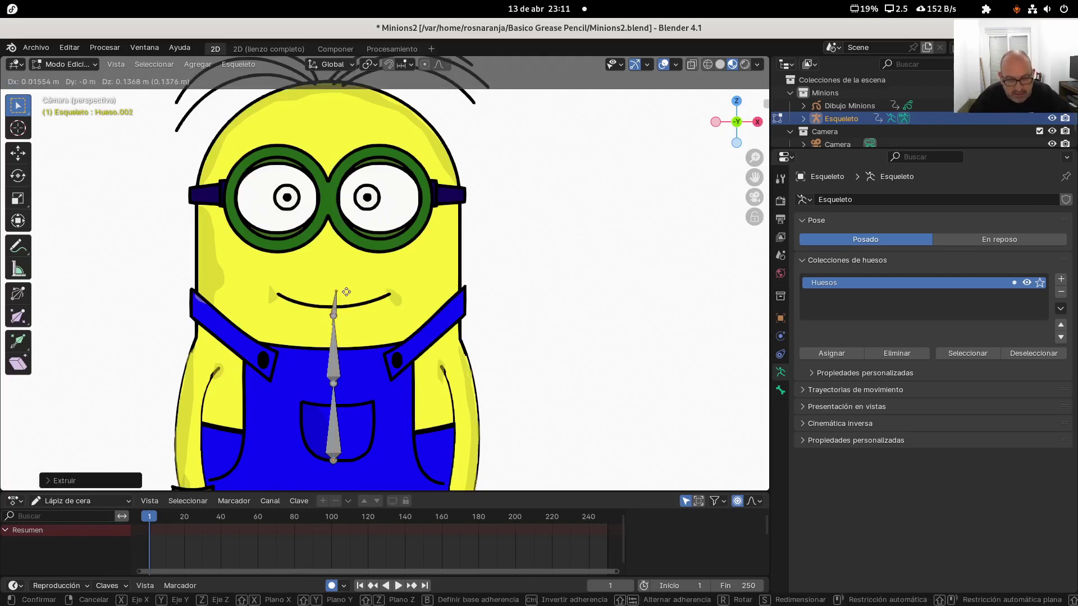
pyautogui.press('z')
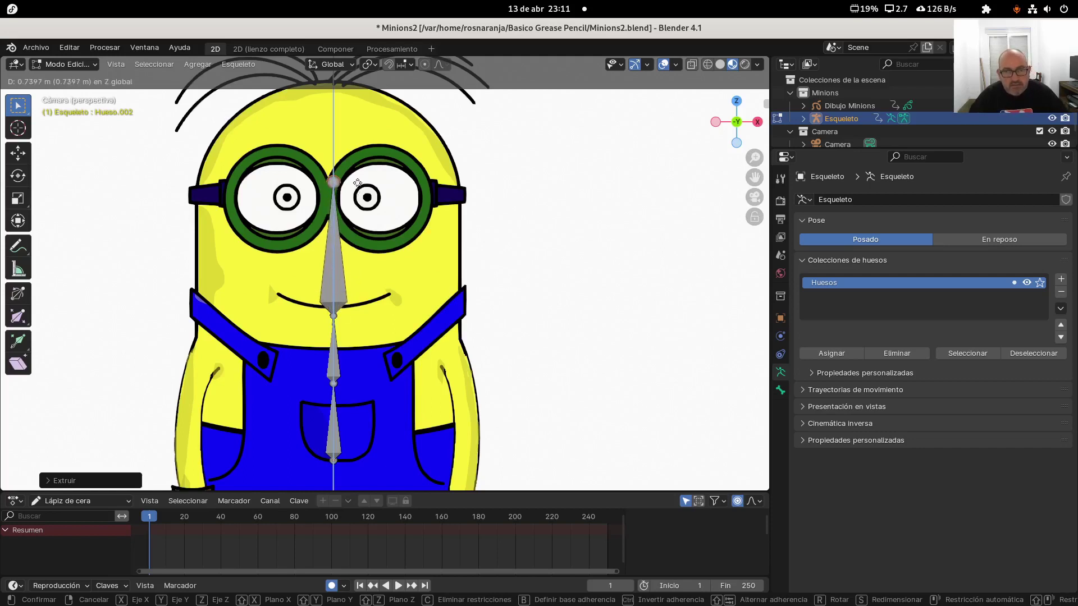
pyautogui.click(358, 167)
pyautogui.scroll(-1, 402, 232)
pyautogui.scroll(-2, 402, 232)
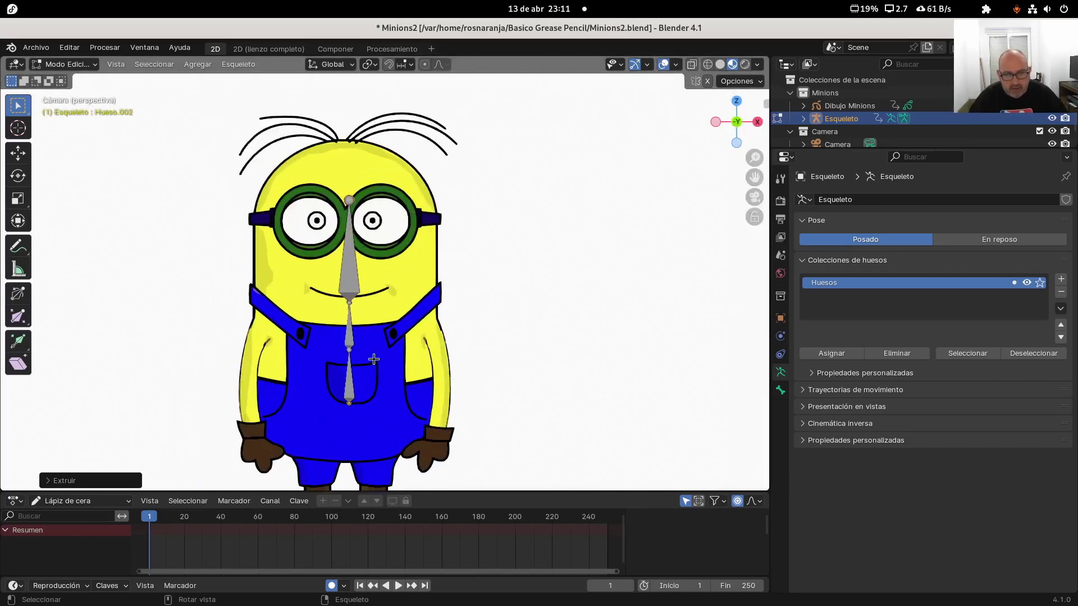
# - Raise the joint at the base of the head bone along Z to just above the Minion's mouth
pyautogui.scroll(2, 364, 382)
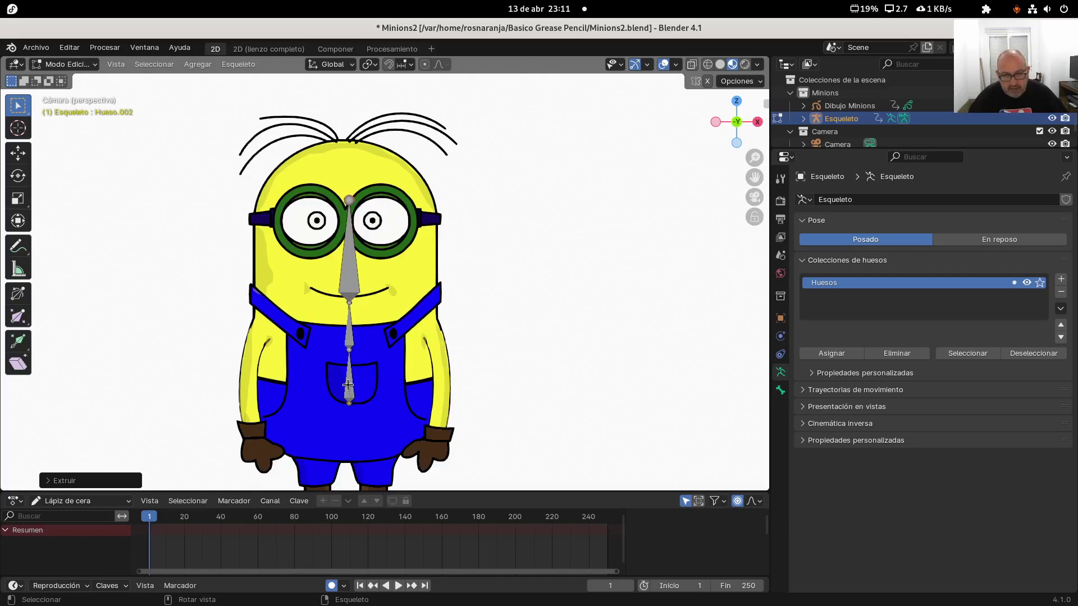
pyautogui.hotkey('ctrl', 'z')
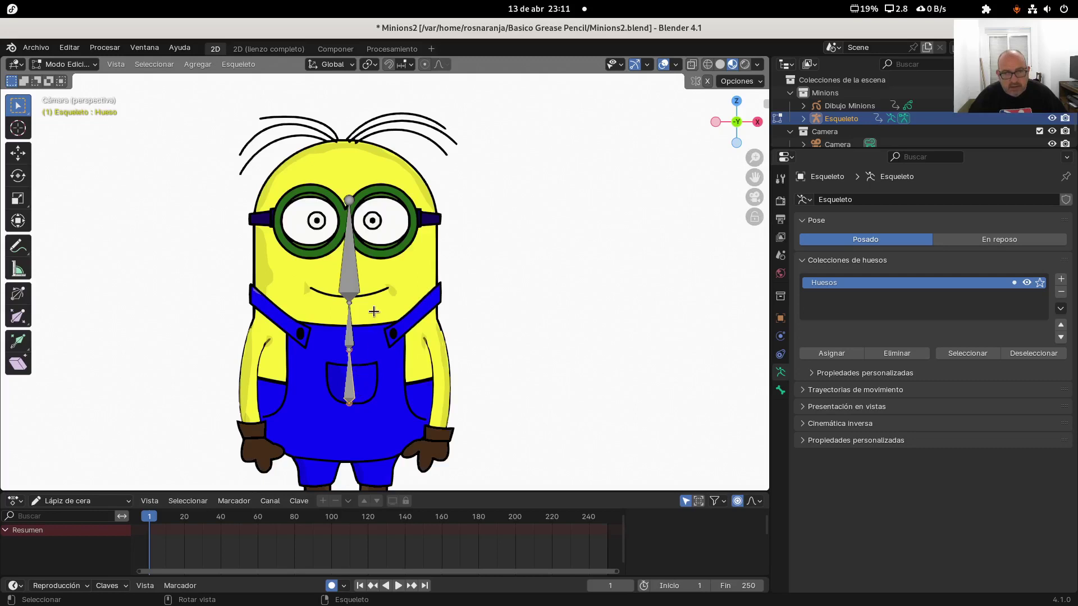
pyautogui.click(351, 274)
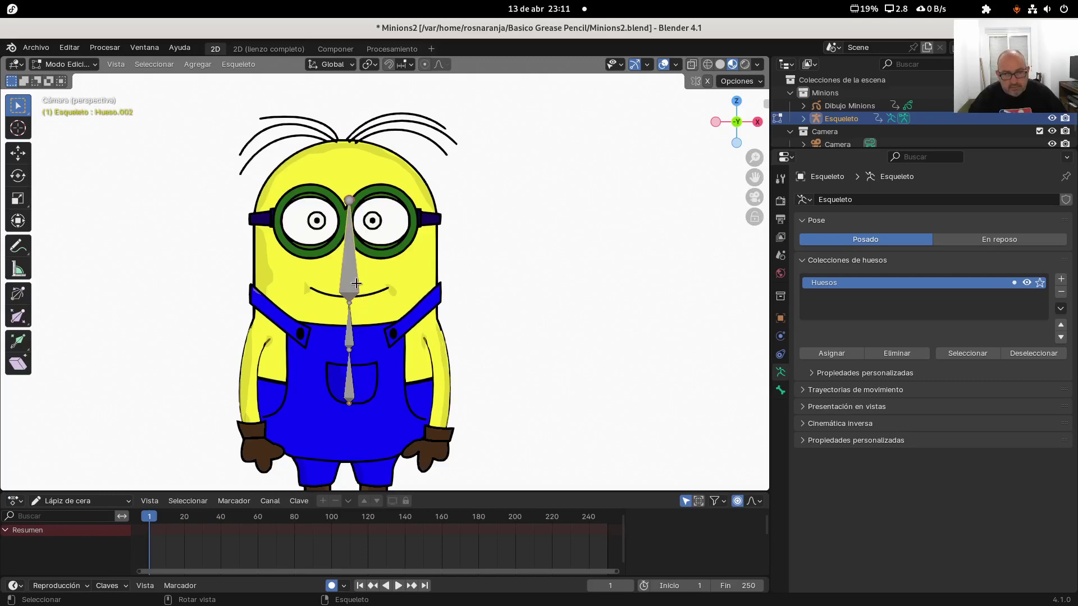
pyautogui.click(350, 306)
pyautogui.click(23, 156)
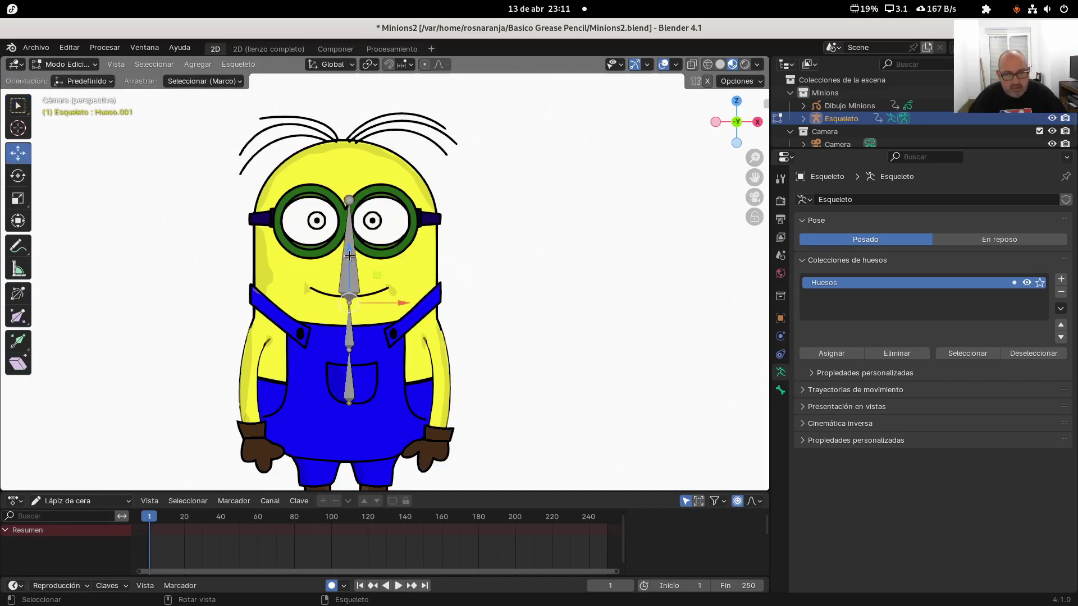
pyautogui.moveTo(373, 306); pyautogui.dragTo(373, 287)
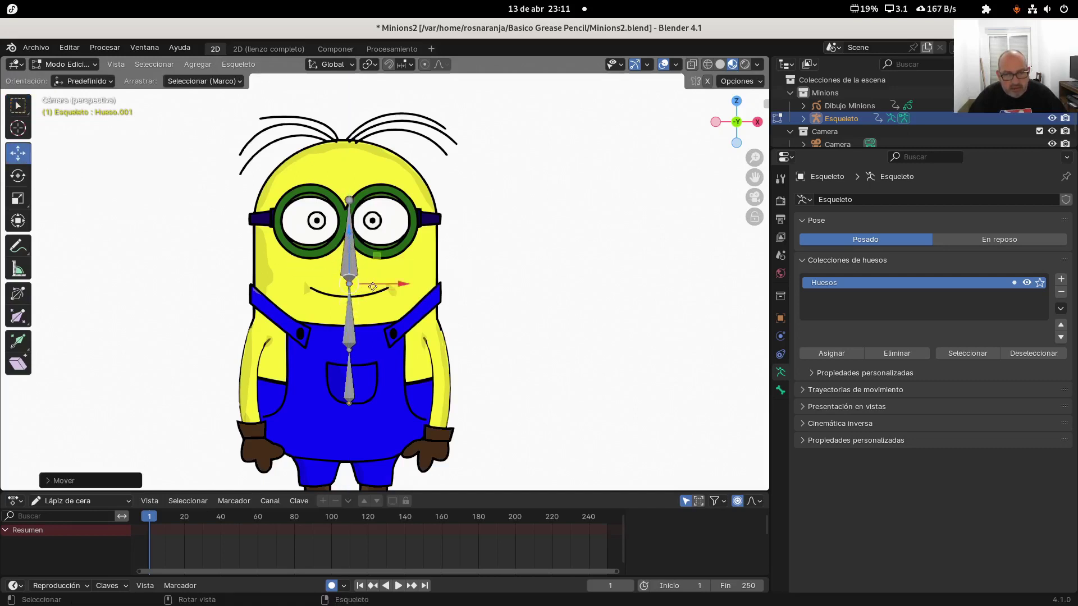
# - Raise the joint between the two body bones along Z to just below the upper edge of the overalls
pyautogui.click(352, 330)
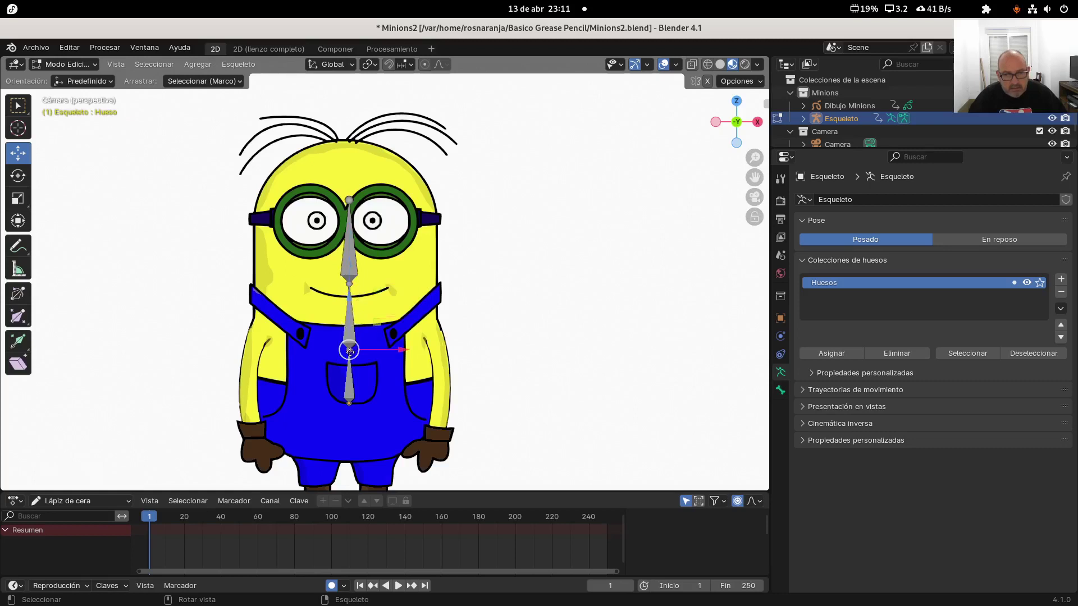
pyautogui.moveTo(349, 345); pyautogui.dragTo(351, 299)
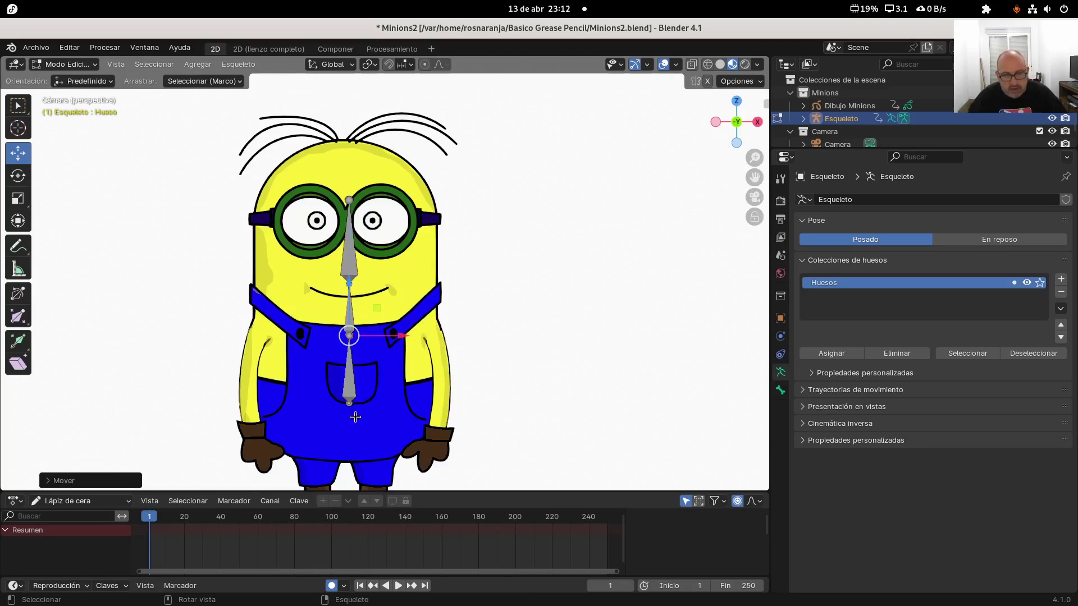
pyautogui.scroll(2, 365, 359)
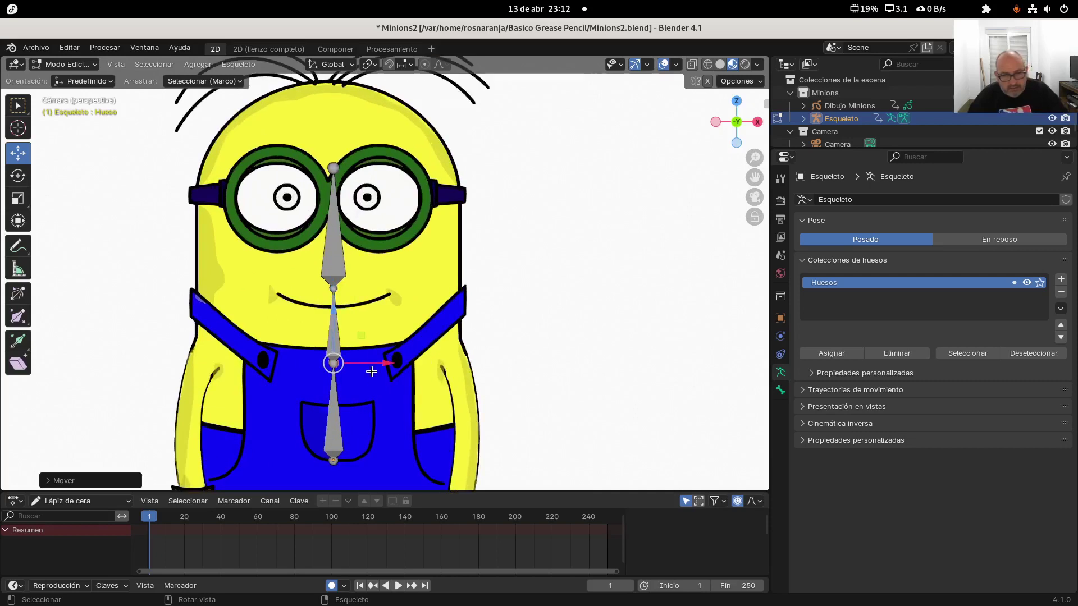
pyautogui.moveTo(331, 326); pyautogui.dragTo(334, 319)
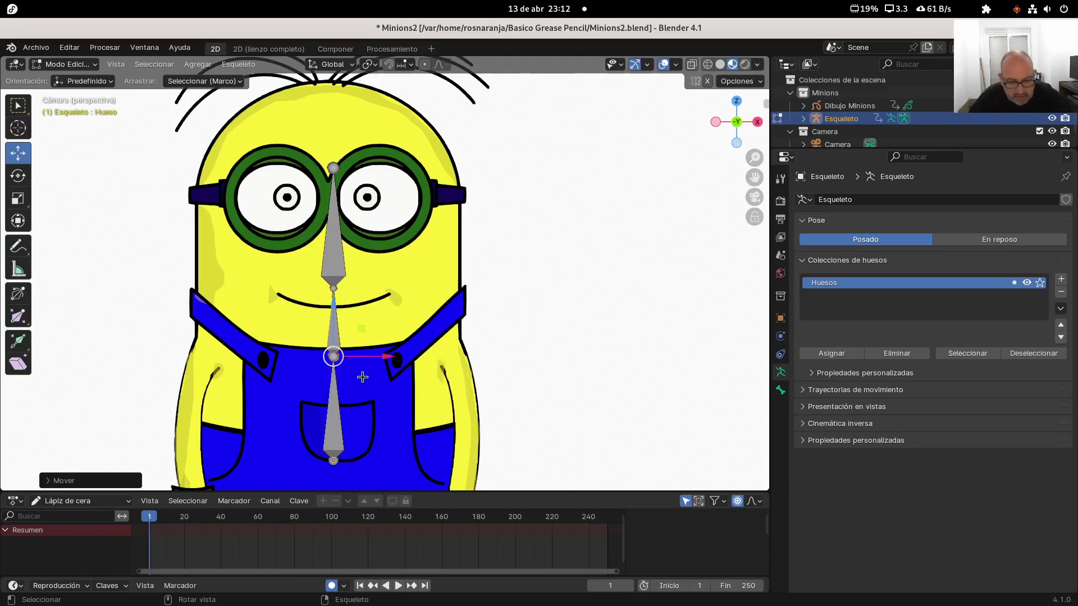
# - Extrude a shoulder bone about 0.44 m along +X from the chest joint, followed by a shorter bone reaching the arm
pyautogui.press('e')
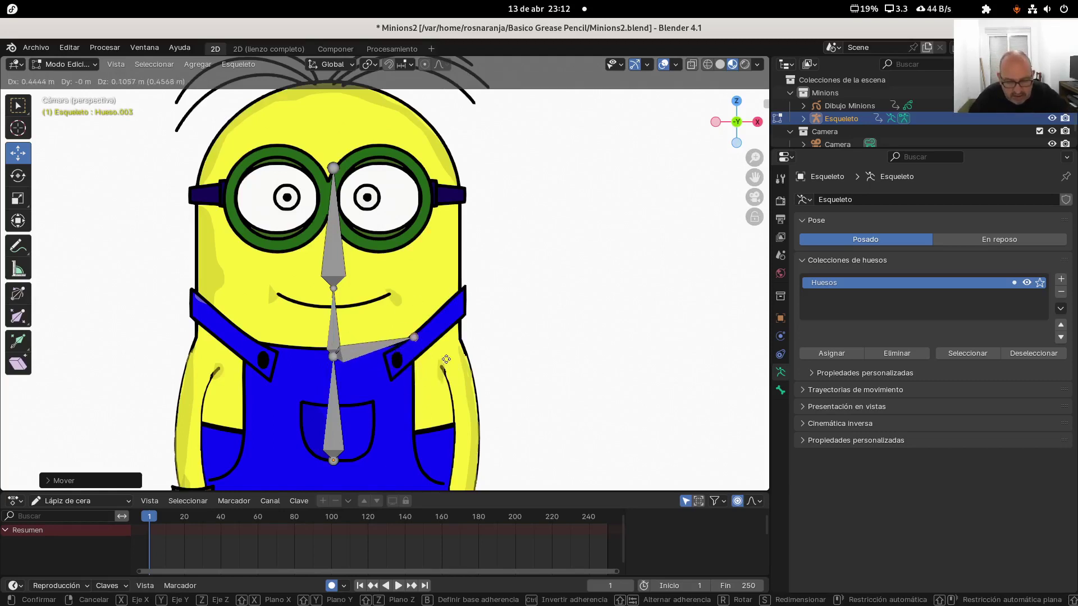
pyautogui.press('x')
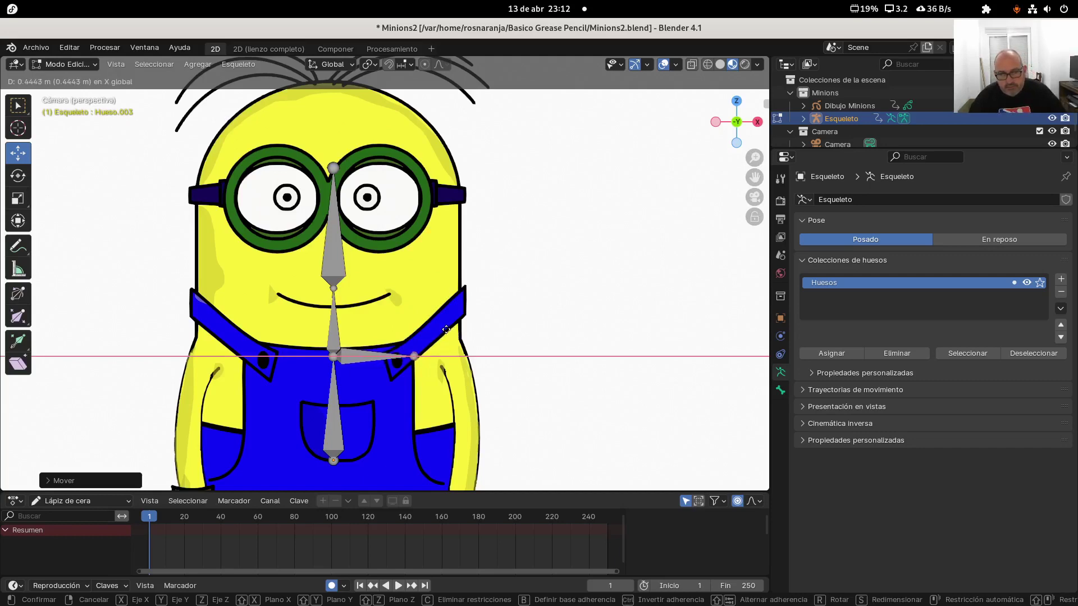
pyautogui.click(446, 328)
pyautogui.press('e')
pyautogui.scroll(-3, 452, 337)
pyautogui.press('x')
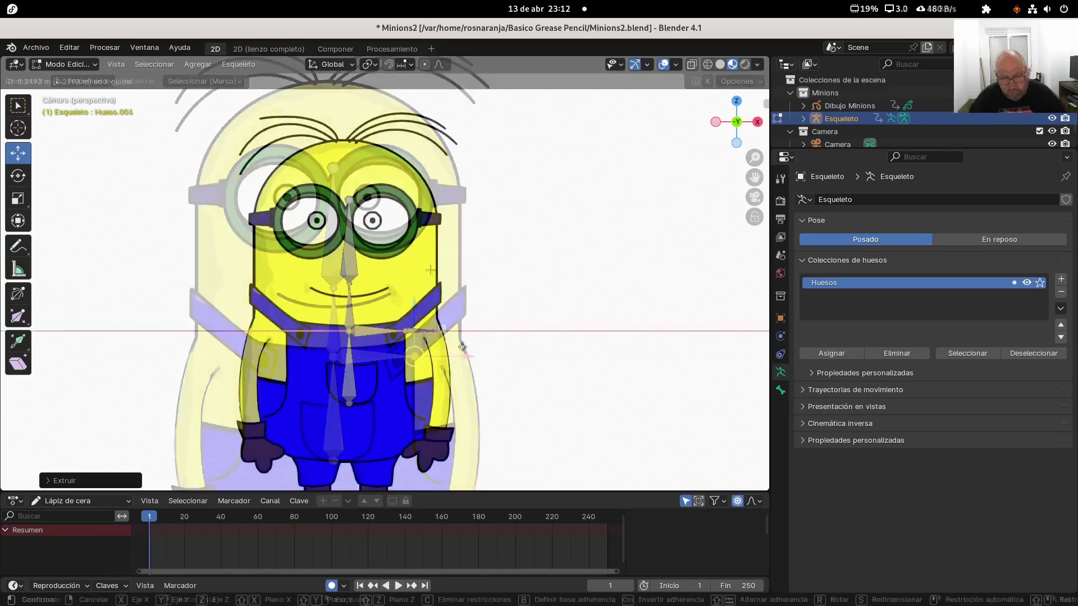
pyautogui.click(463, 344)
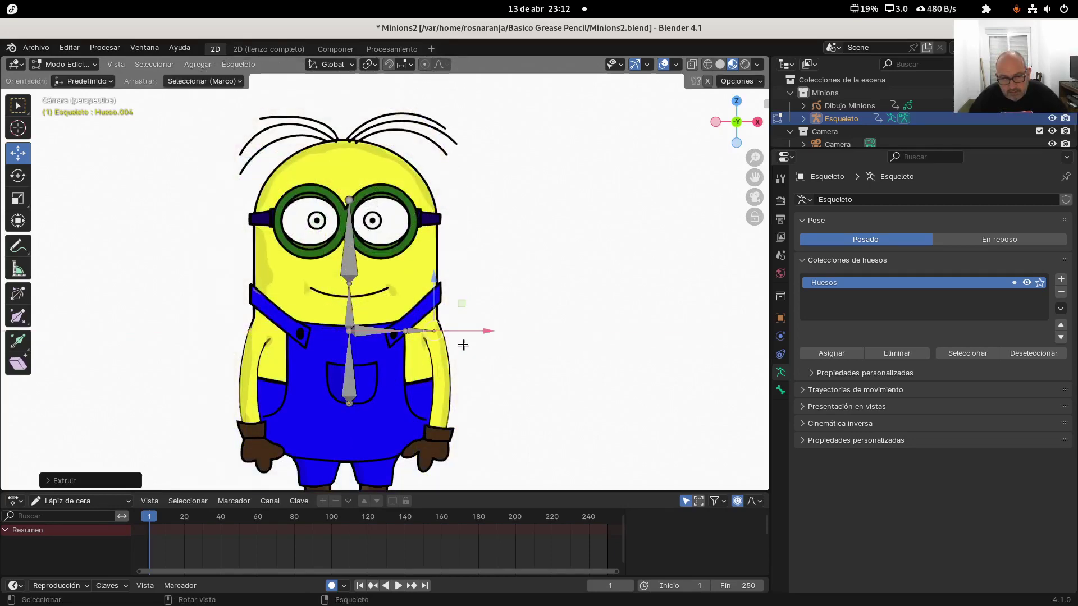
# - Extrude an upper-arm bone down along Z from the +X shoulder to the elbow and adjust its end joint
pyautogui.press('e')
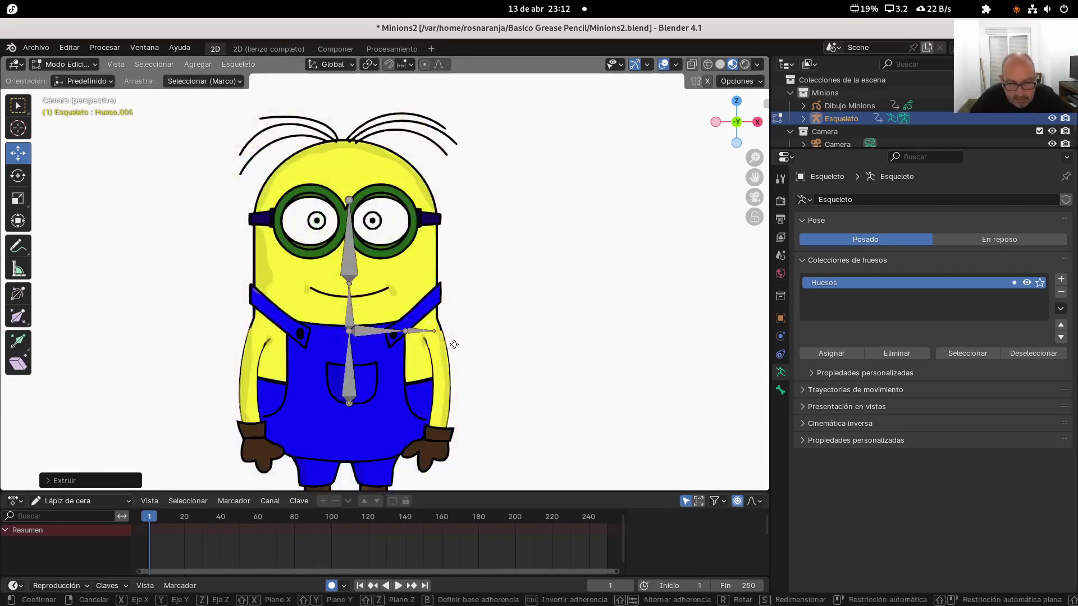
pyautogui.press('z')
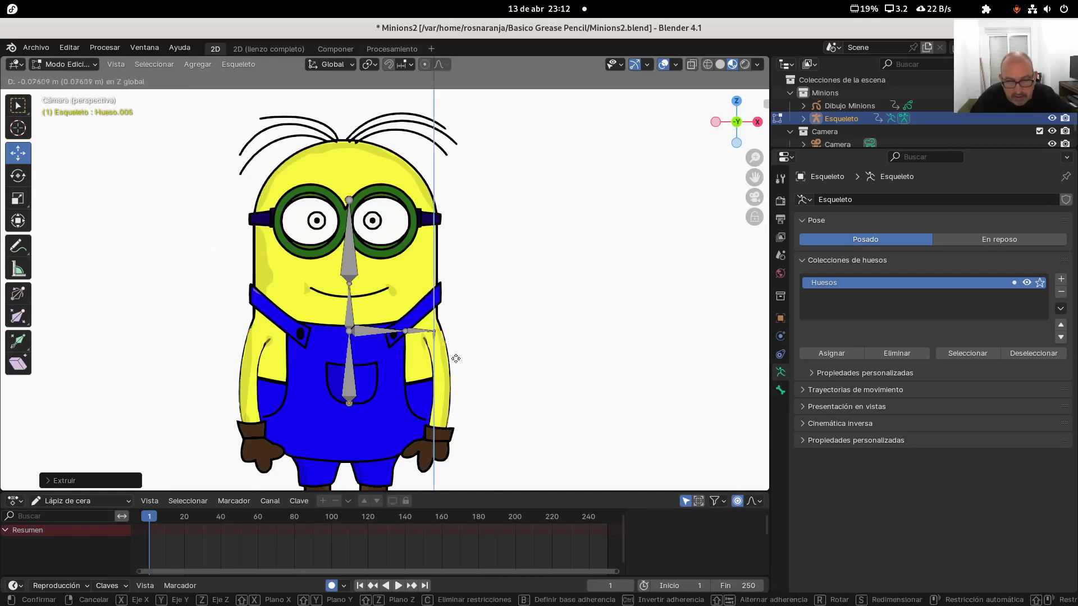
pyautogui.click(459, 398)
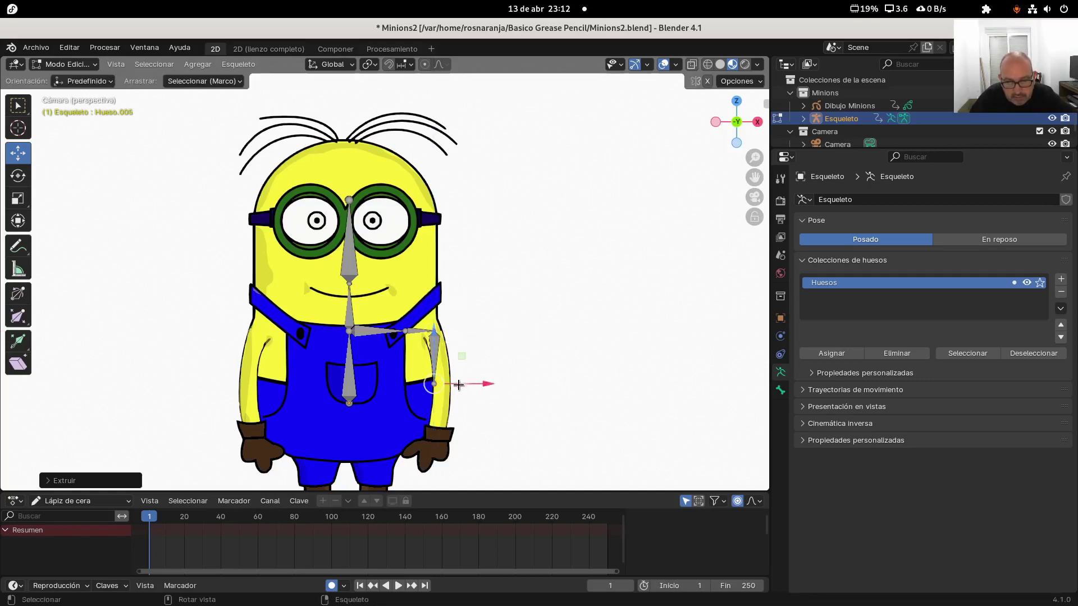
pyautogui.moveTo(476, 383); pyautogui.dragTo(486, 425)
# - Extrude a forearm bone and a hand bone down the +X arm, shifting the hand bone's tip inward along X inside the glove
pyautogui.press('z')
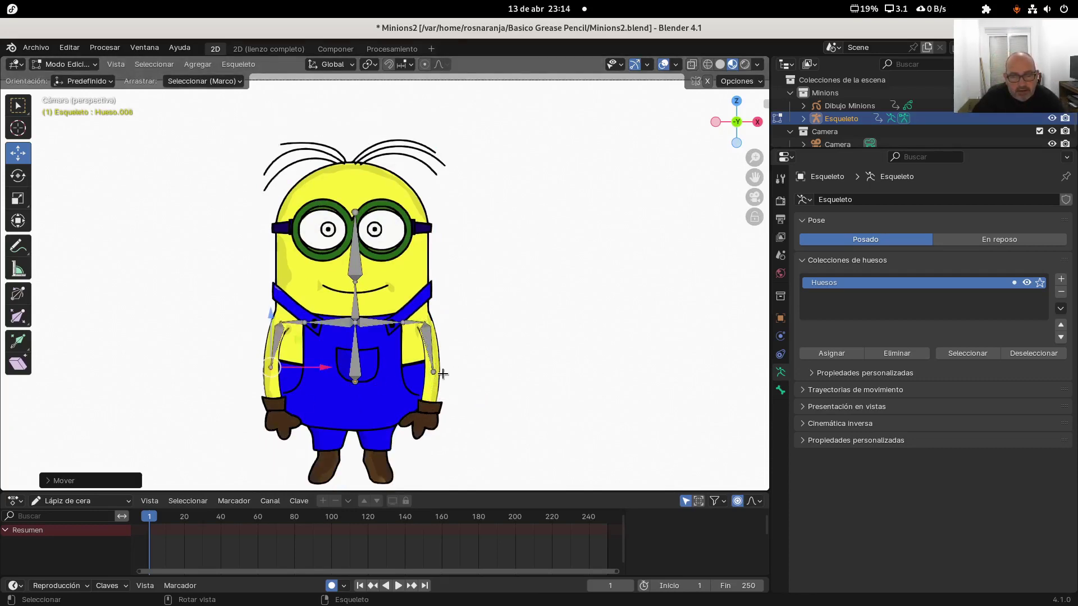
pyautogui.click(474, 400)
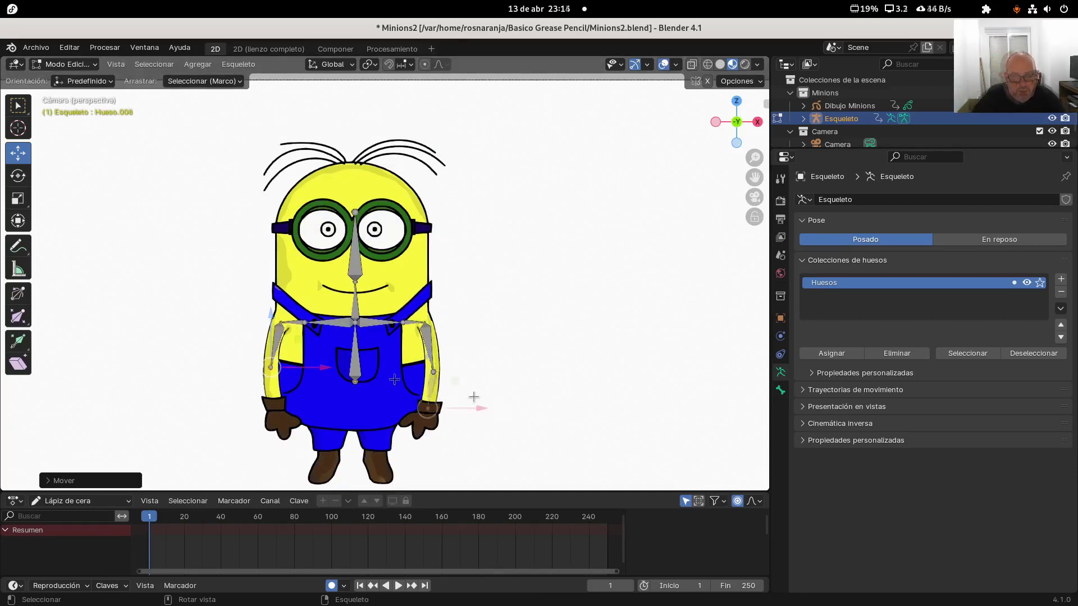
pyautogui.press('g')
pyautogui.press('z')
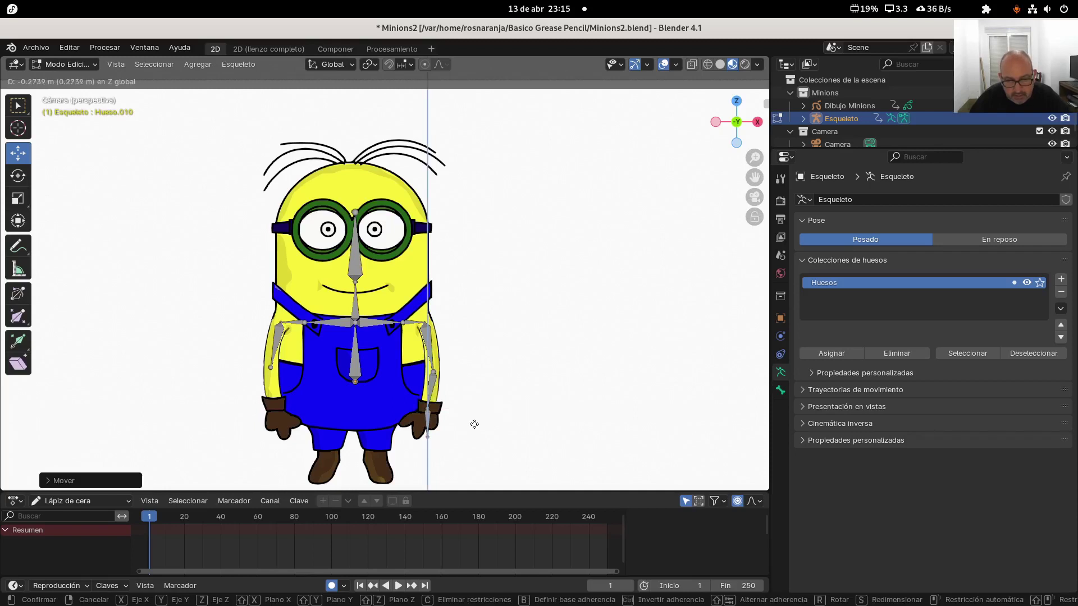
pyautogui.click(474, 423)
pyautogui.press('e')
pyautogui.press('x')
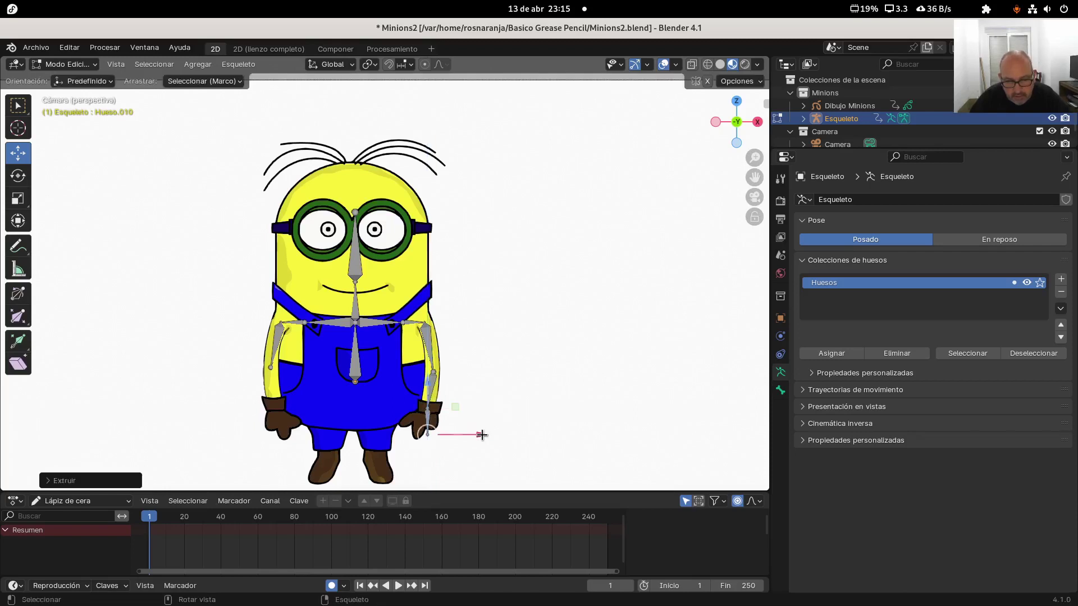
pyautogui.rightClick(472, 436)
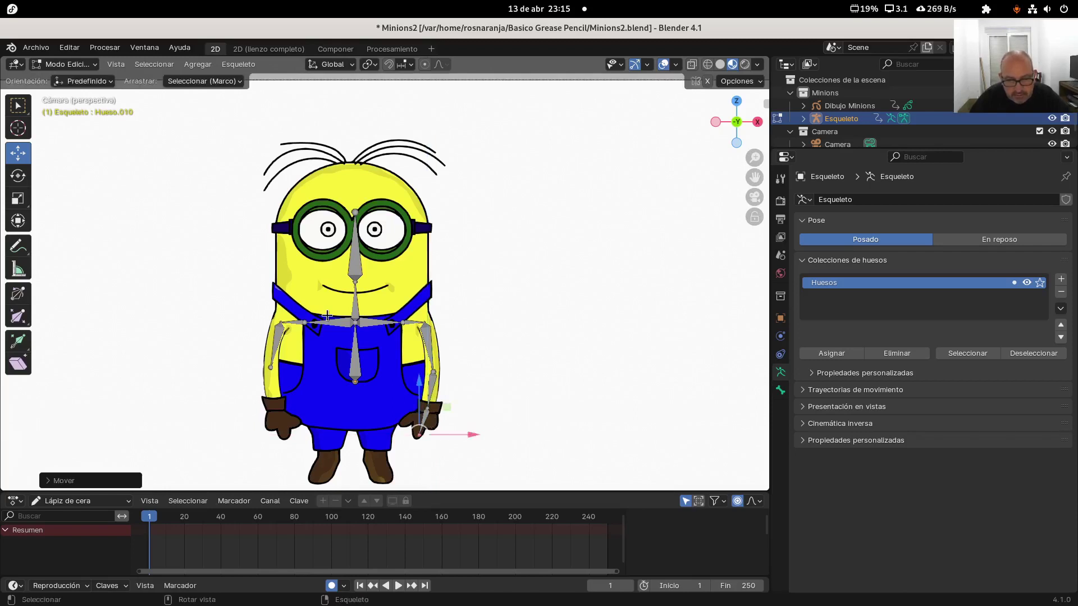
# - Extrude a forearm bone about 0.35 m down along Z from the -X elbow and adjust its wrist end along X
pyautogui.click(270, 370)
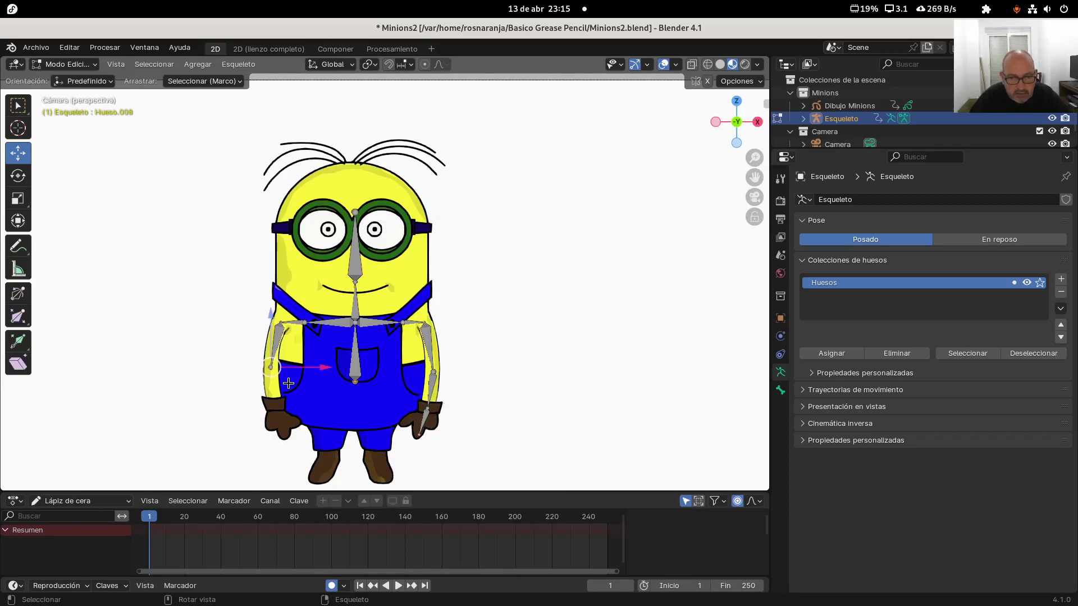
pyautogui.press('e')
pyautogui.press('z')
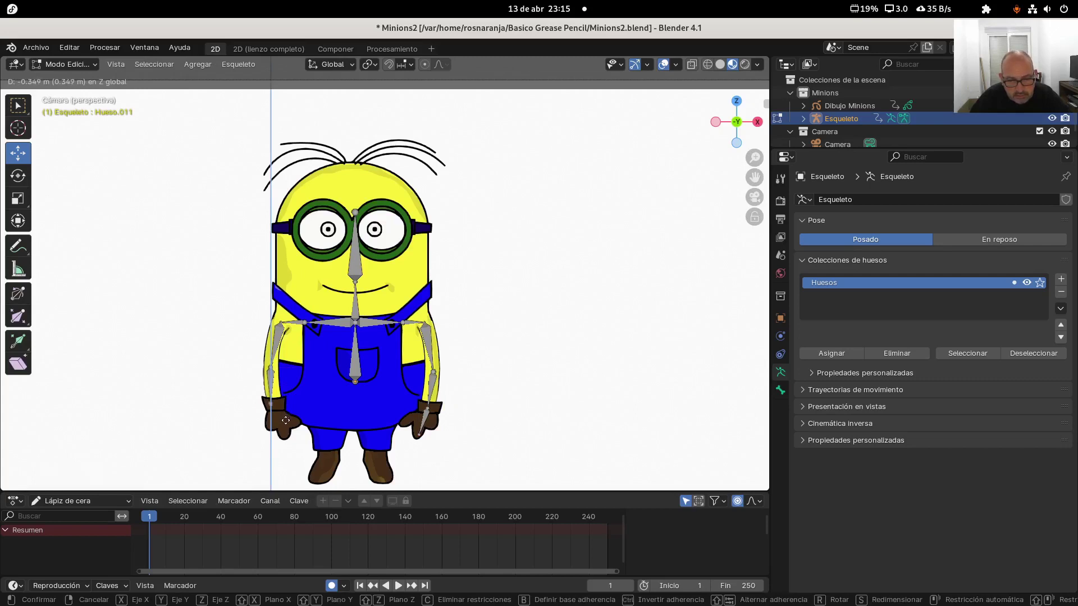
pyautogui.click(285, 420)
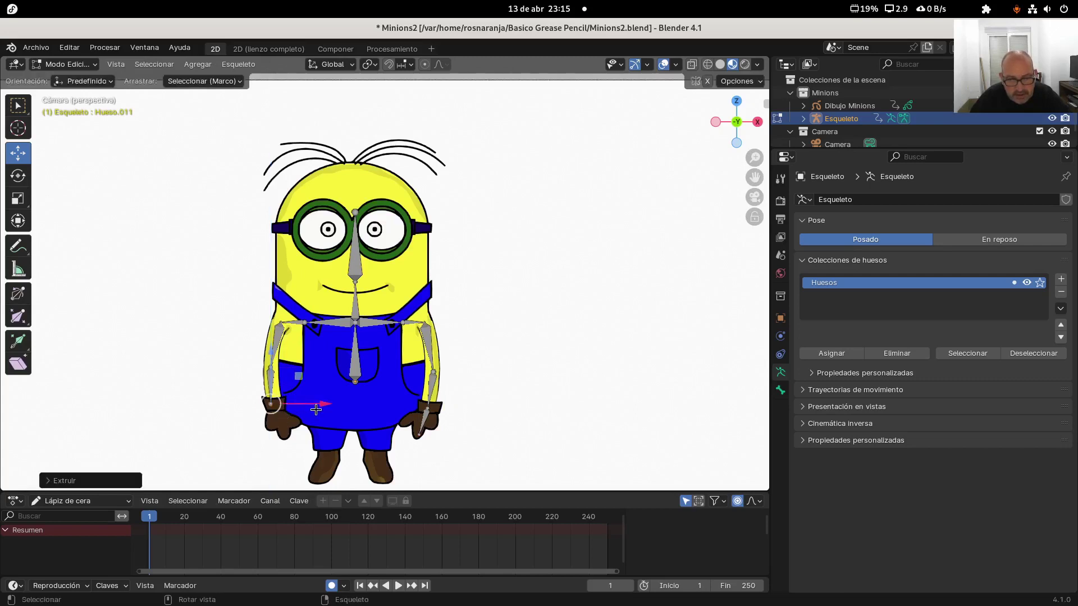
pyautogui.press('e')
pyautogui.press('x')
pyautogui.press('Escape')
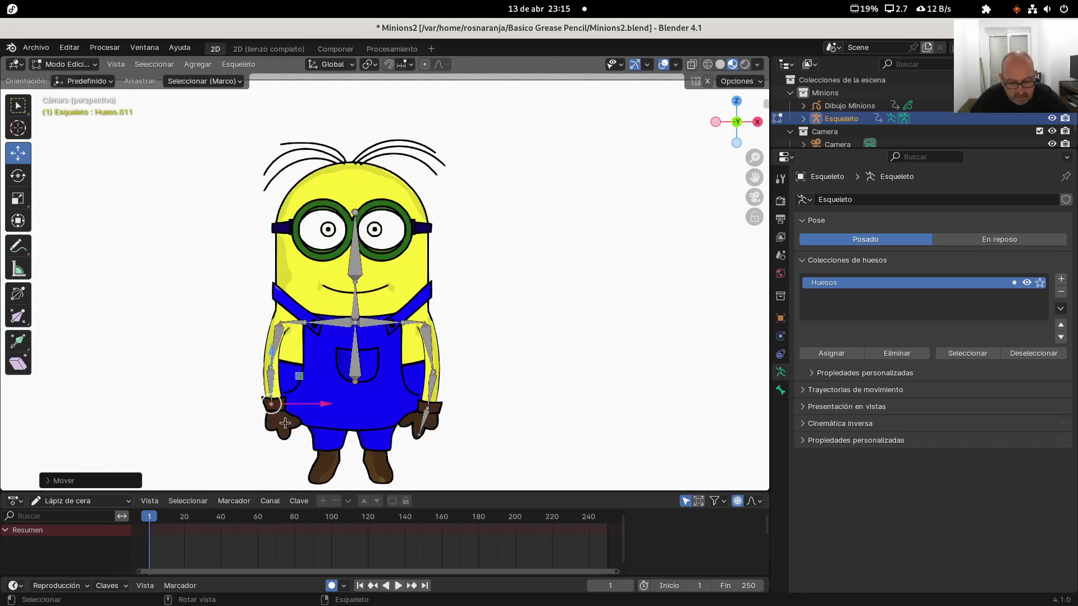
# - Extrude a hand bone from the -X wrist into the glove and fine-tune its tip along Z and X
pyautogui.moveTo(285, 424); pyautogui.dragTo(330, 442)
pyautogui.press('z')
pyautogui.click(293, 459)
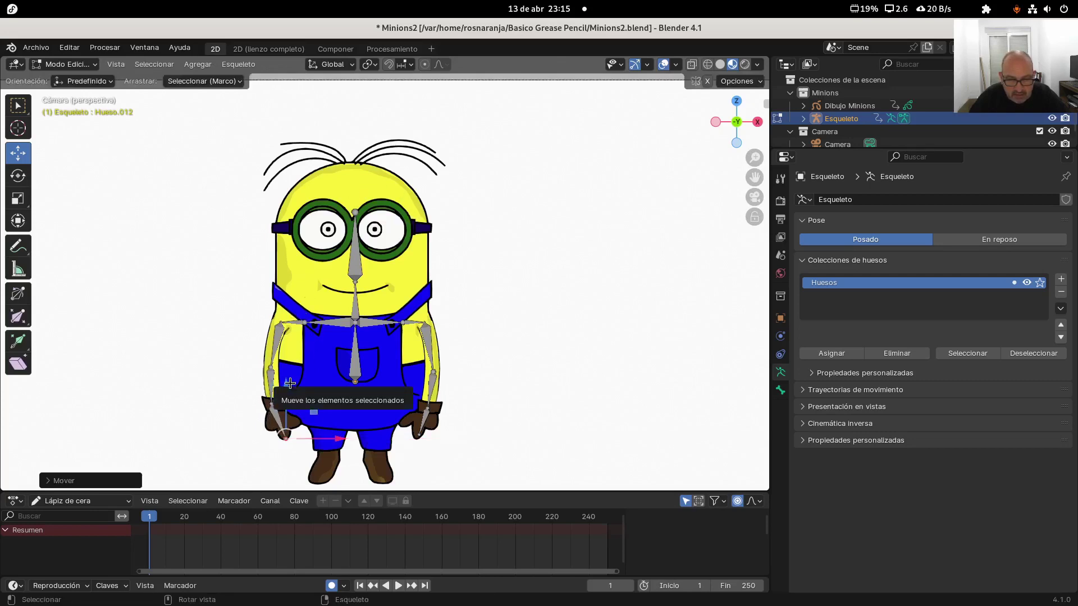
pyautogui.moveTo(287, 382); pyautogui.dragTo(287, 377)
pyautogui.moveTo(341, 431); pyautogui.dragTo(338, 432)
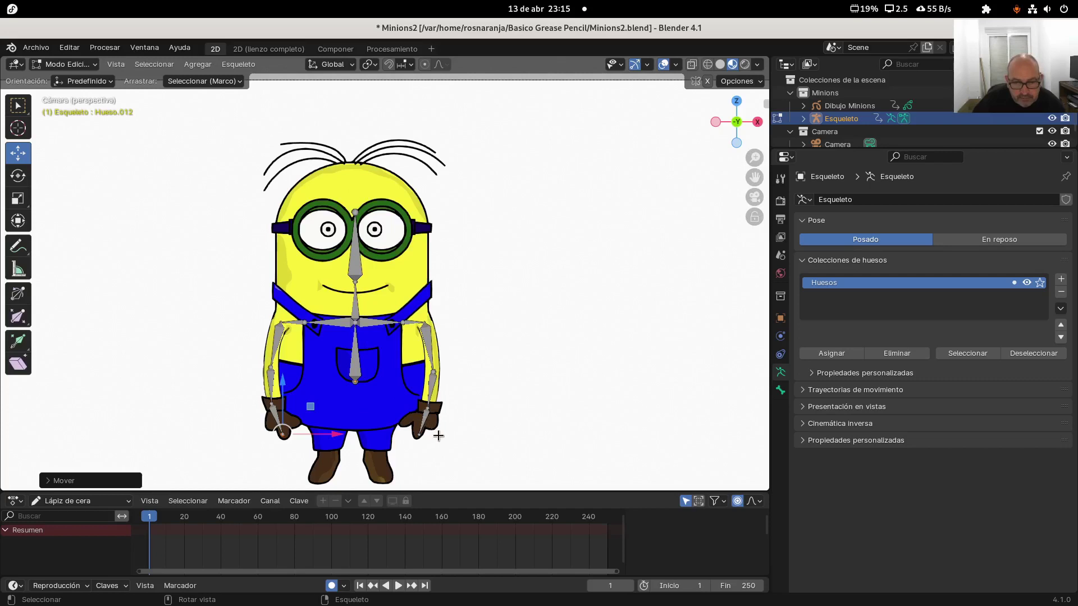
# - Extrude a hip bone about 0.35 m down along Z from the central body bone's base and shift its end toward -X
pyautogui.click(354, 384)
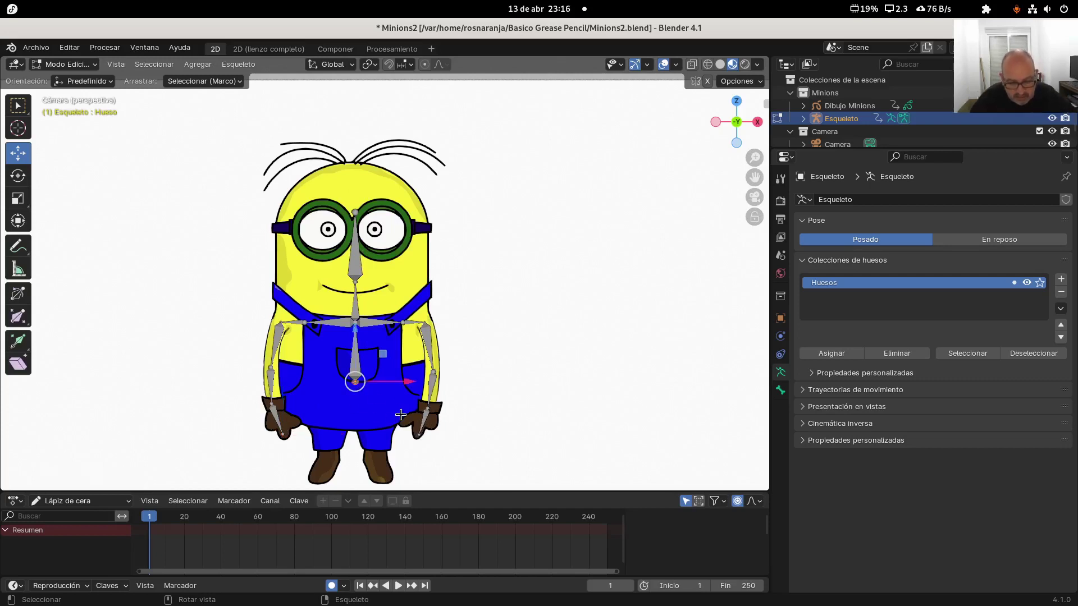
pyautogui.press('e')
pyautogui.press('z')
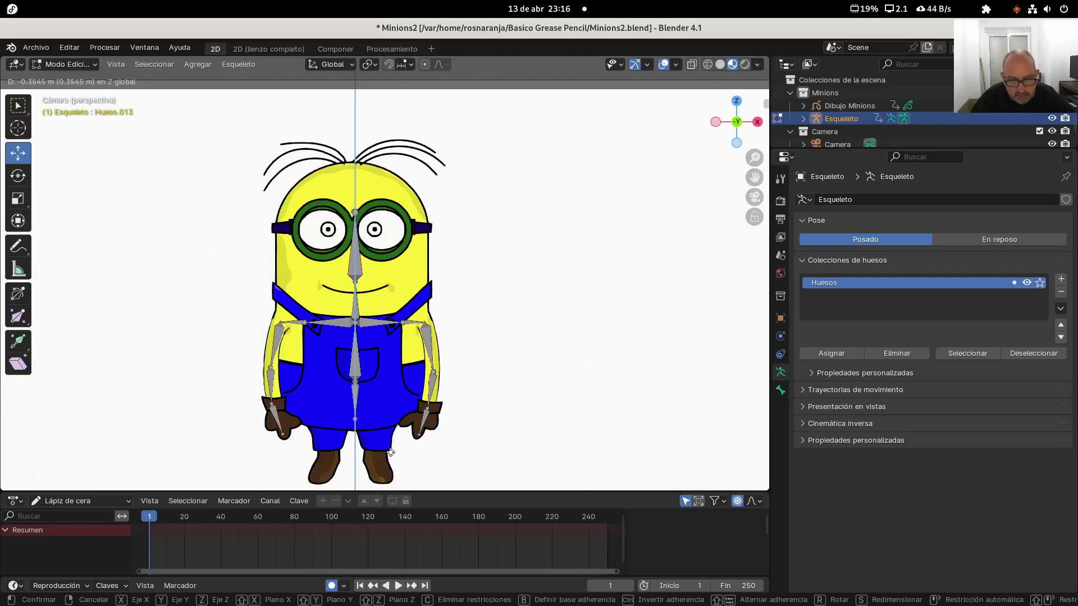
pyautogui.click(392, 453)
pyautogui.moveTo(412, 422); pyautogui.dragTo(375, 406)
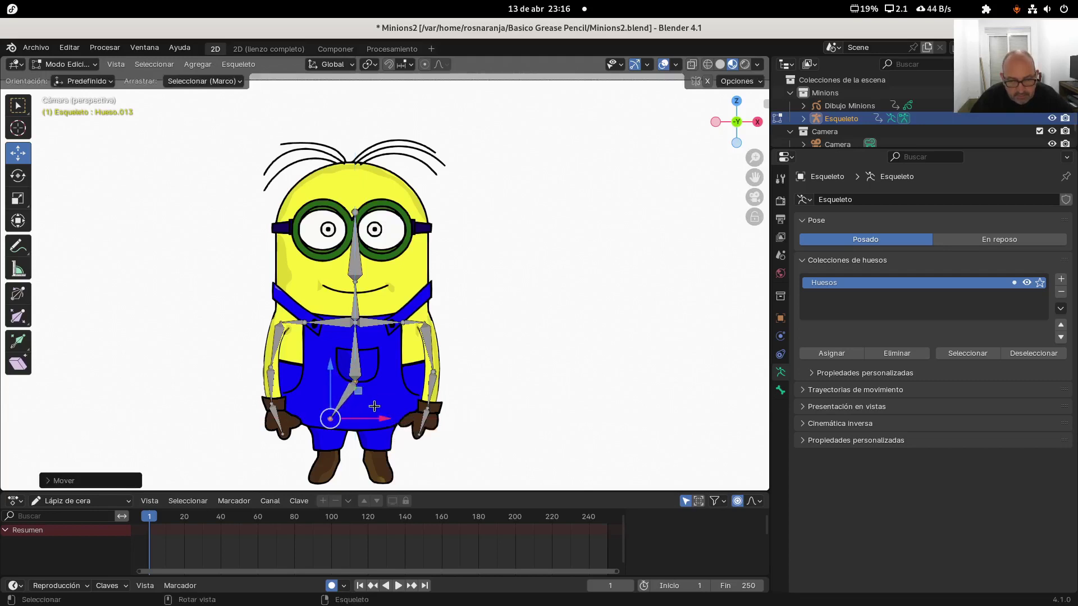
# - Extrude a second hip bone down along Z from the body bone's base and shift its end about 0.23 m toward +X
pyautogui.click(355, 383)
pyautogui.press('e')
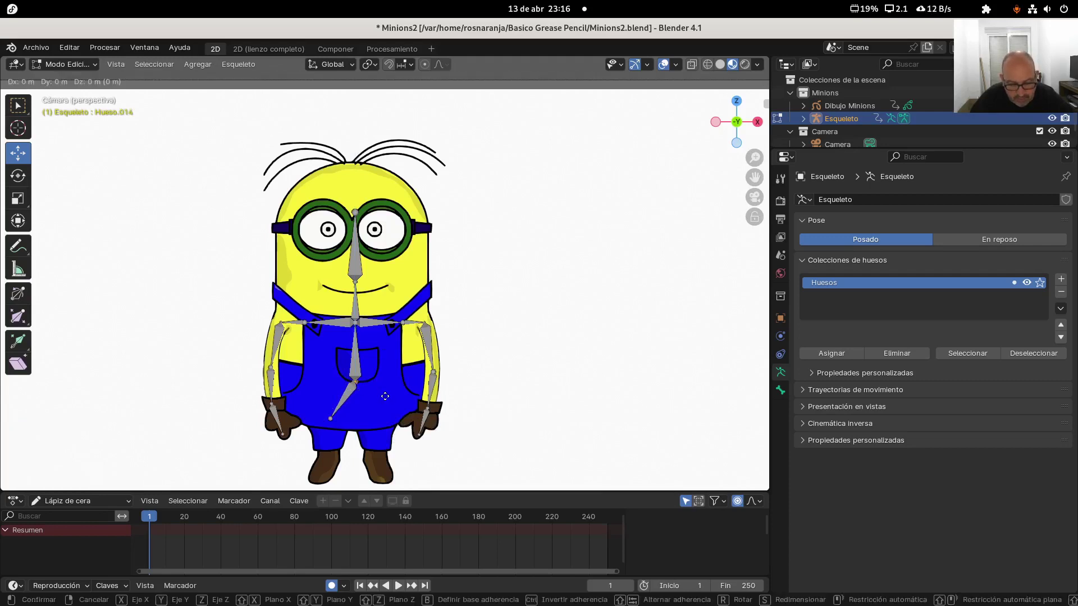
pyautogui.press('z')
pyautogui.click(375, 433)
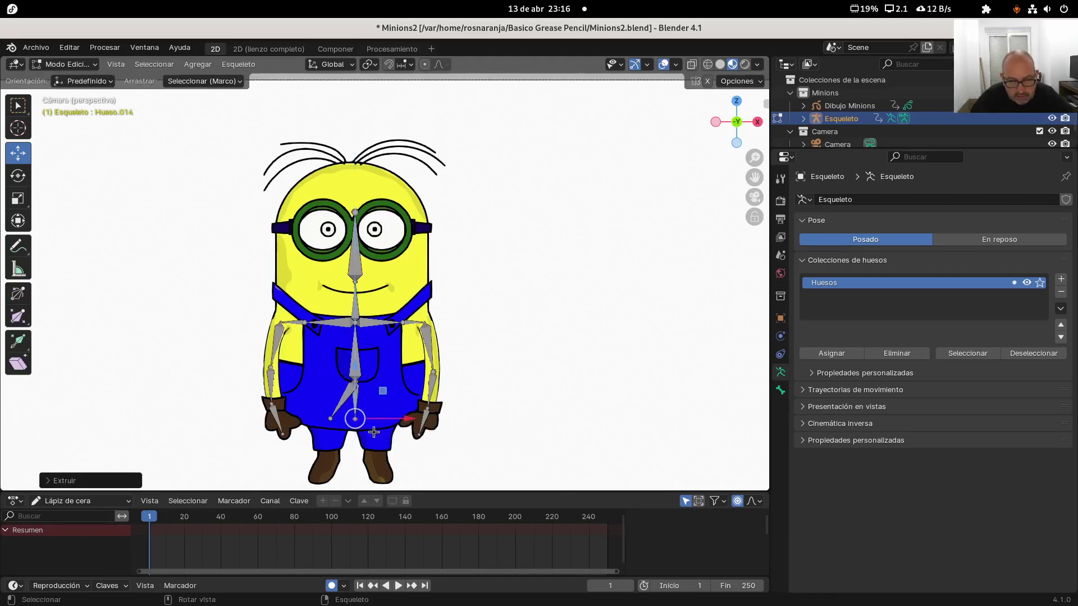
pyautogui.moveTo(388, 420); pyautogui.dragTo(411, 421)
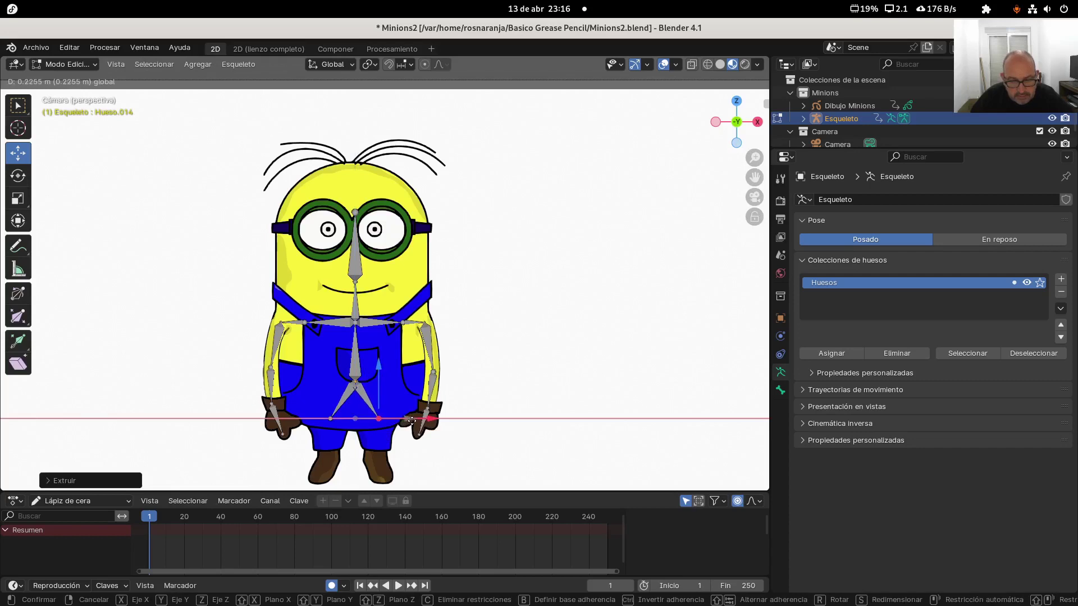
# - Lower both hip-bone ends slightly along Z to the top of the legs and nudge the -X end along X
pyautogui.moveTo(378, 362); pyautogui.dragTo(331, 375)
pyautogui.click(330, 416)
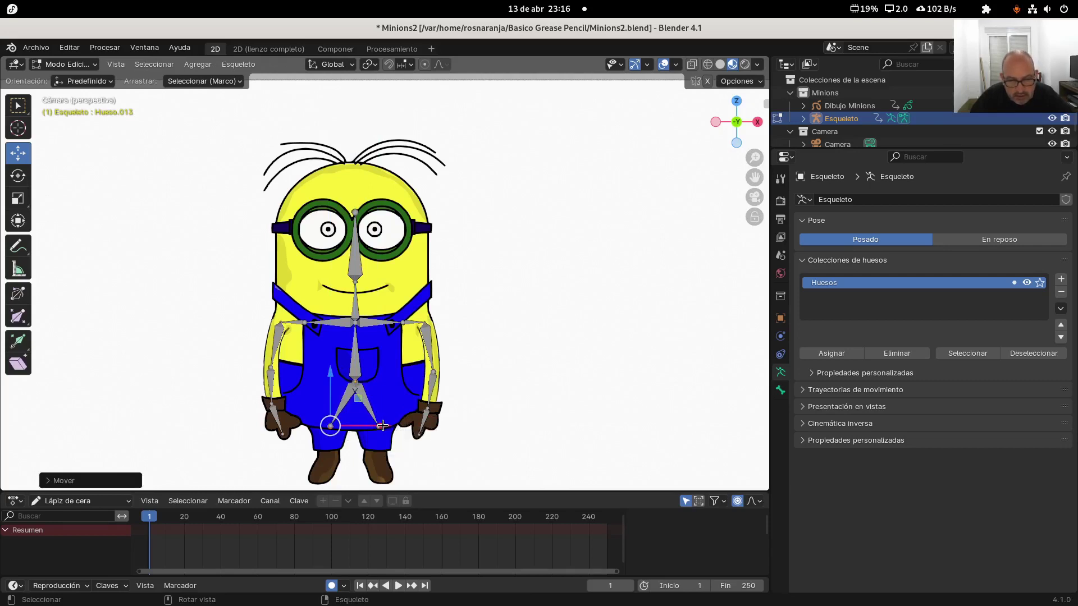
pyautogui.moveTo(382, 425); pyautogui.dragTo(329, 467)
# - Extrude leg and foot bones down along Z from the -X hip end and shift the foot tip about 0.10 m toward -X
pyautogui.press('z')
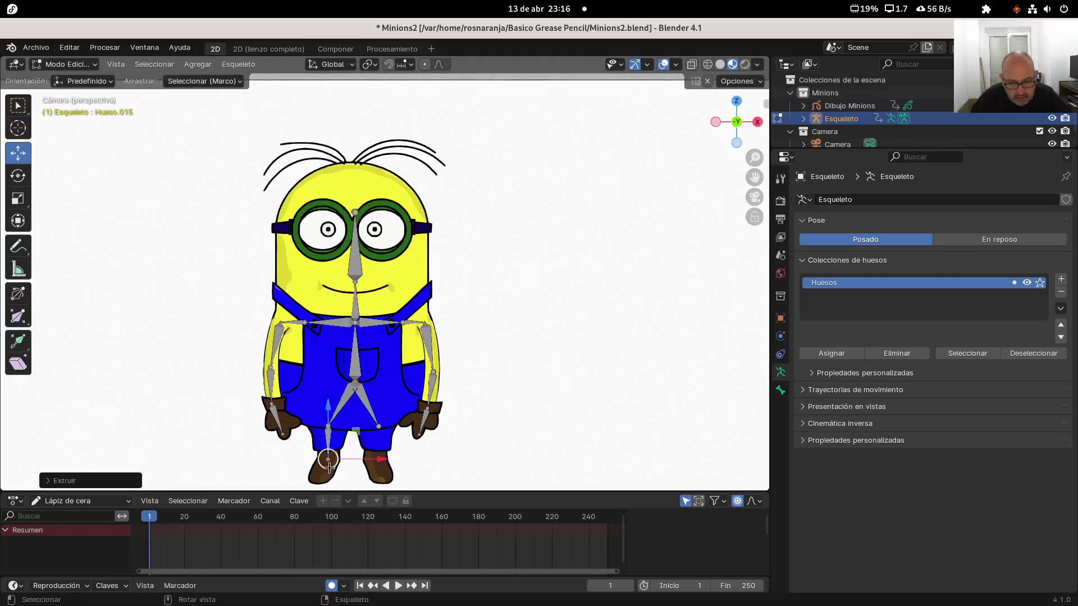
pyautogui.press('e')
pyautogui.press('z')
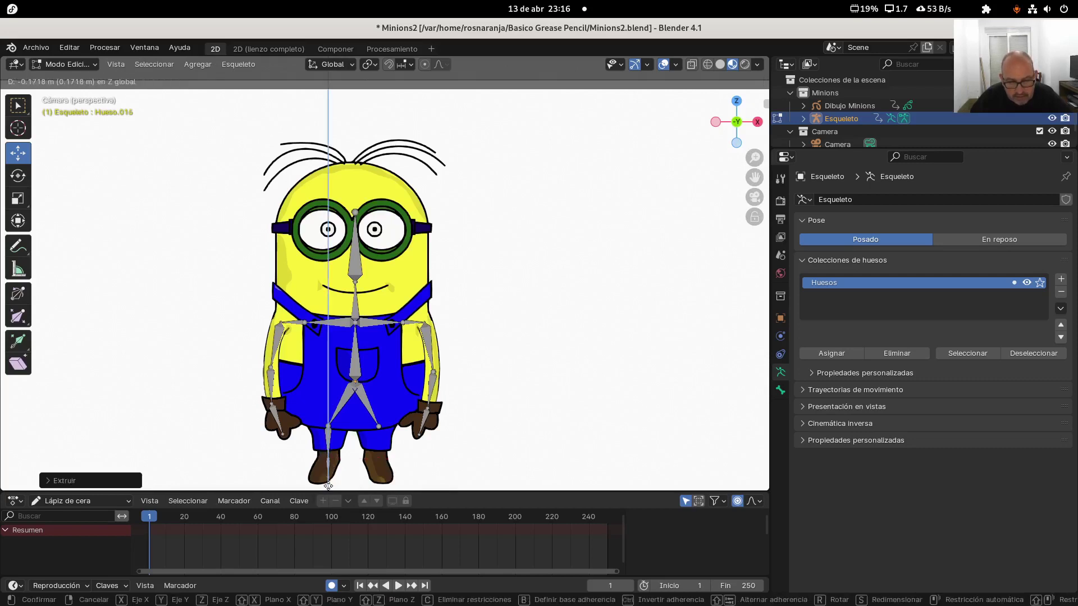
pyautogui.click(328, 62)
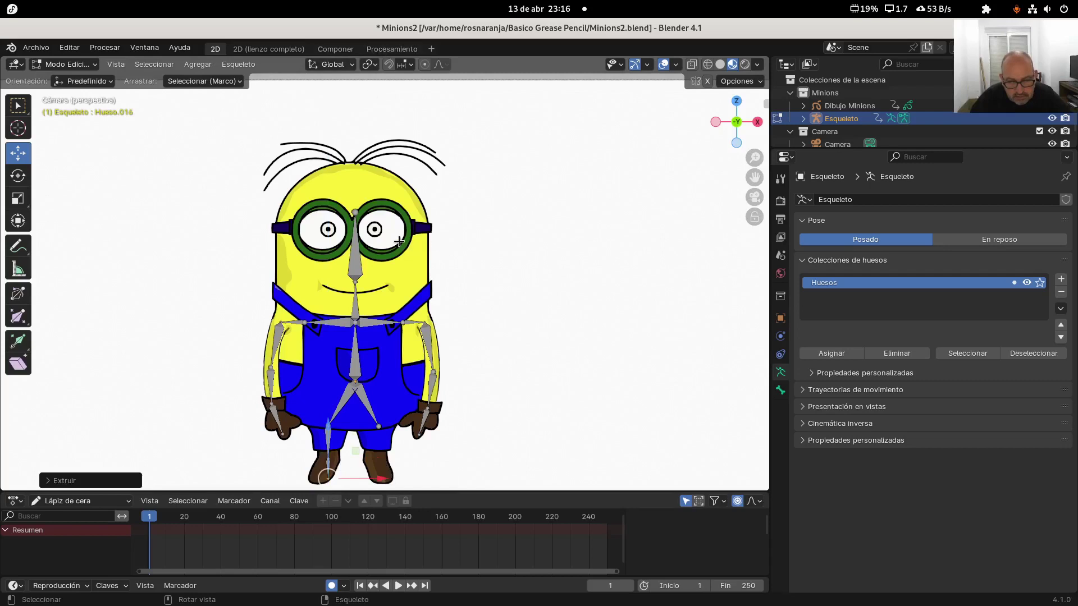
pyautogui.press('g')
pyautogui.press('x')
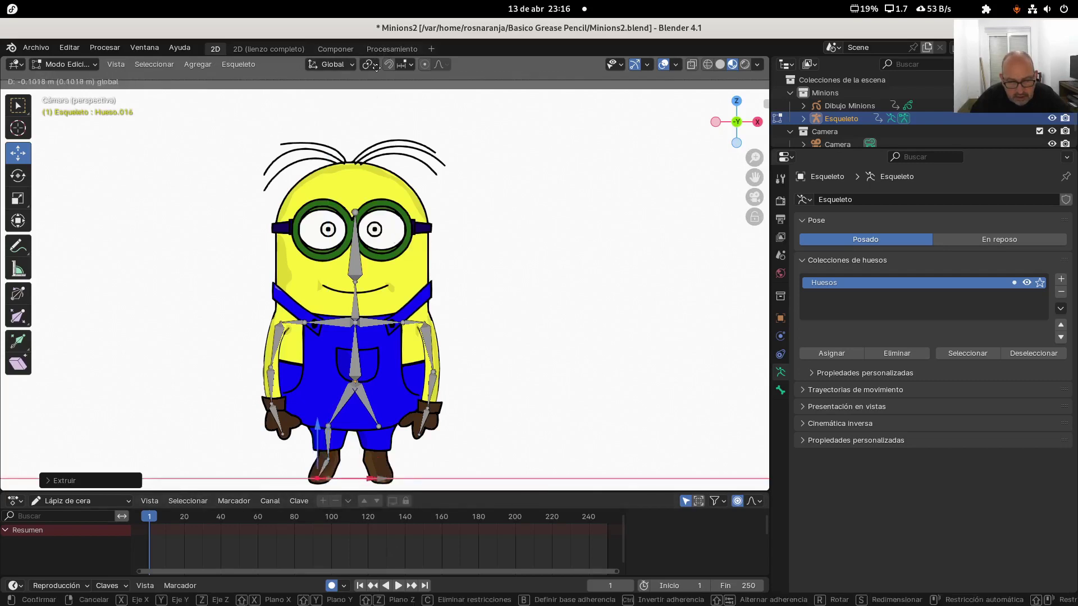
pyautogui.click(377, 67)
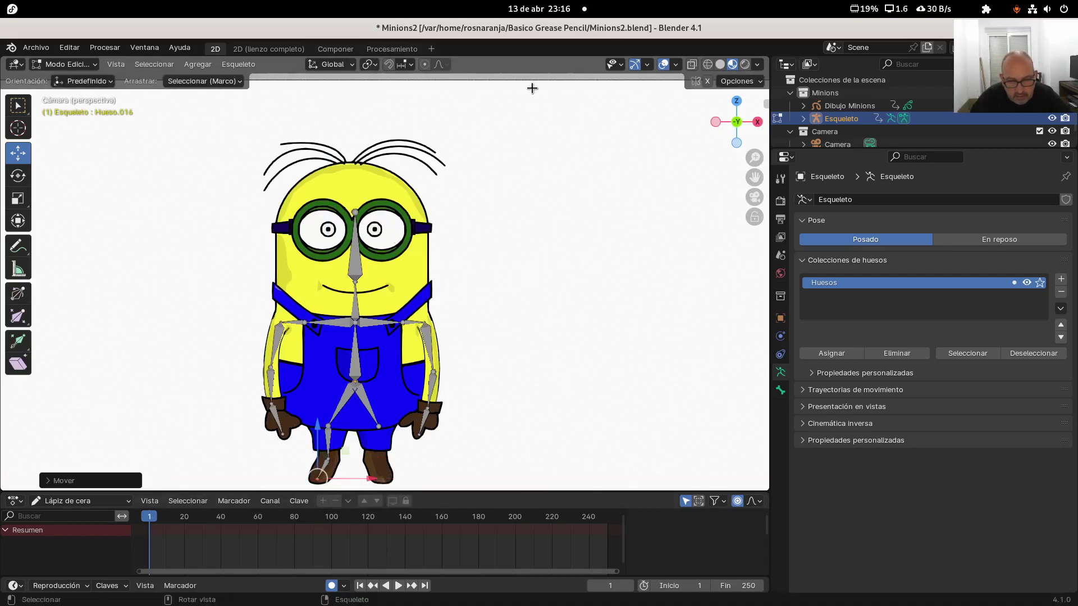
# - Extrude leg and foot bones down along Z from the +X hip end and shift the foot tip slightly toward +X
pyautogui.click(382, 427)
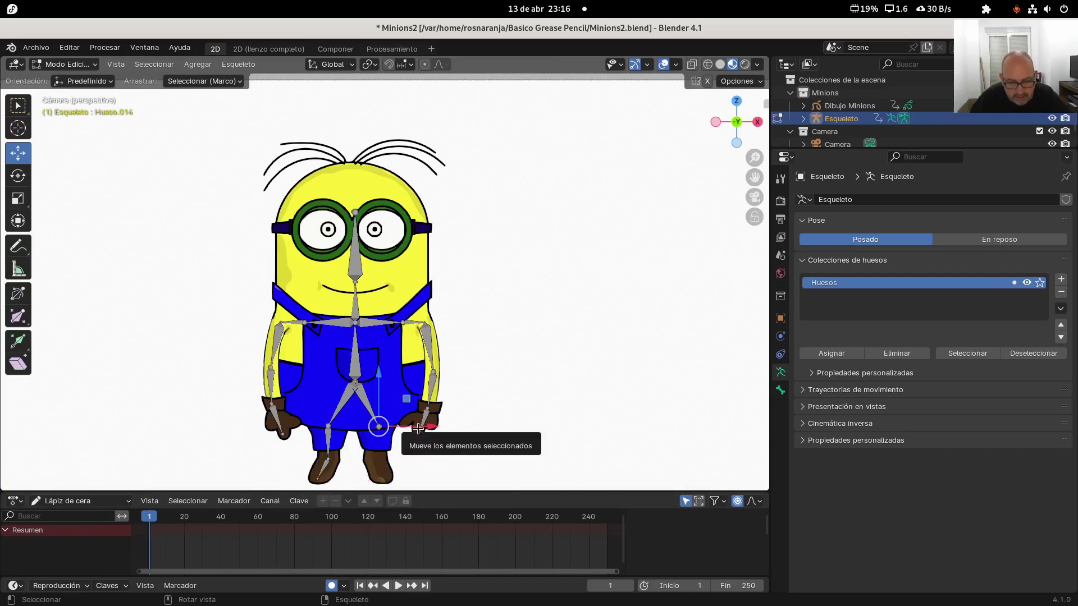
pyautogui.press('e')
pyautogui.press('z')
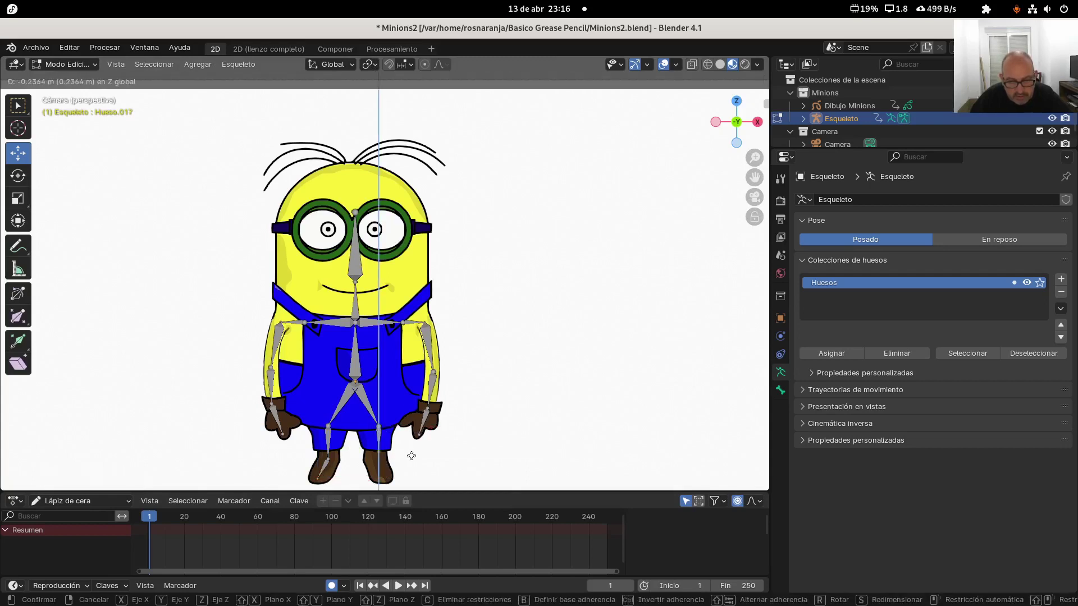
pyautogui.click(411, 459)
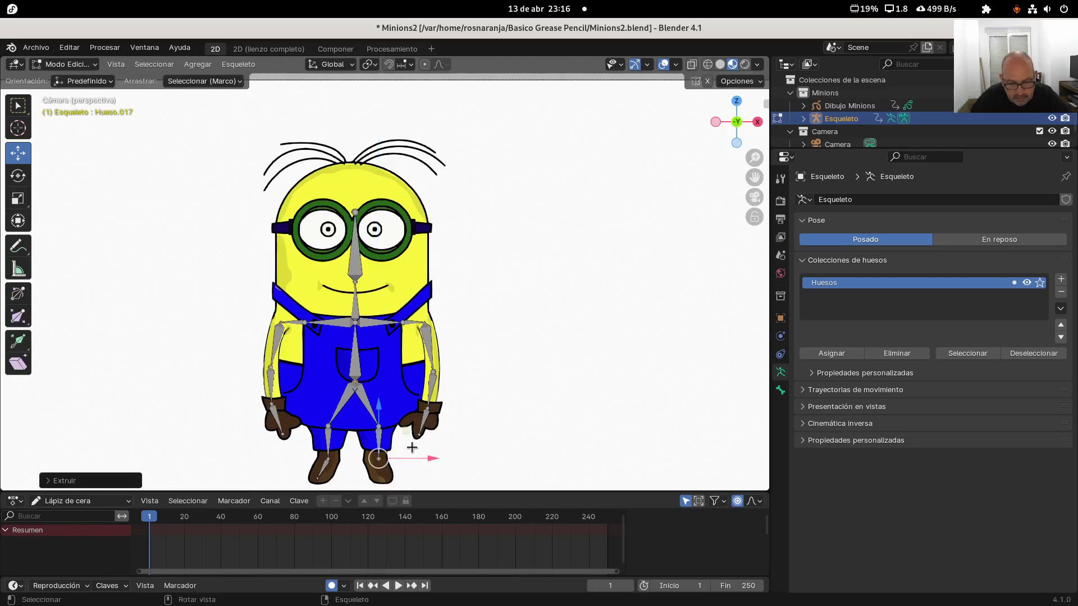
pyautogui.press('e')
pyautogui.press('z')
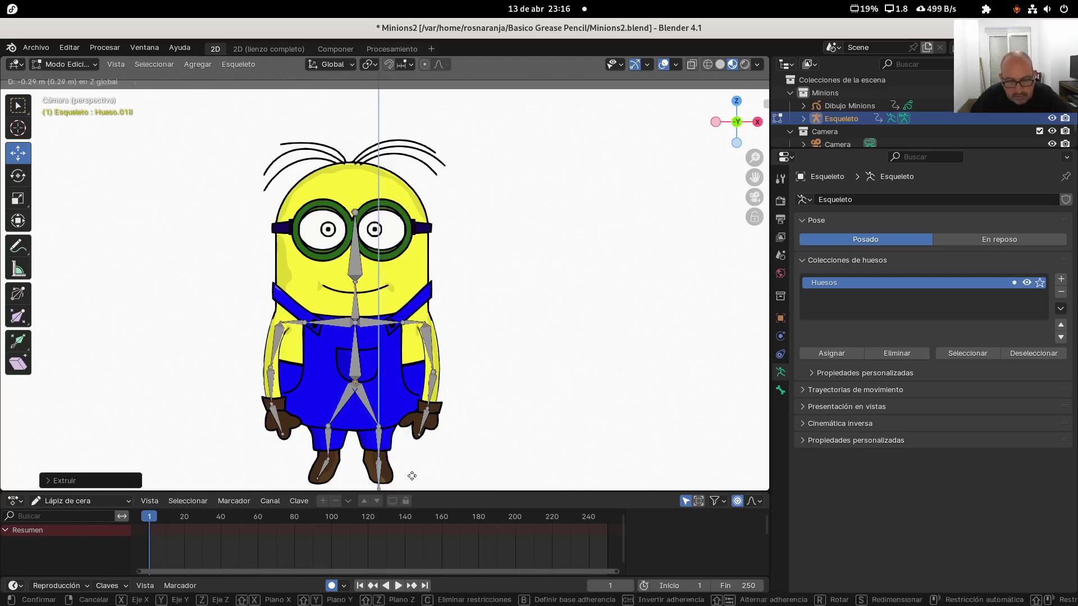
pyautogui.click(409, 468)
pyautogui.moveTo(427, 478); pyautogui.dragTo(436, 477)
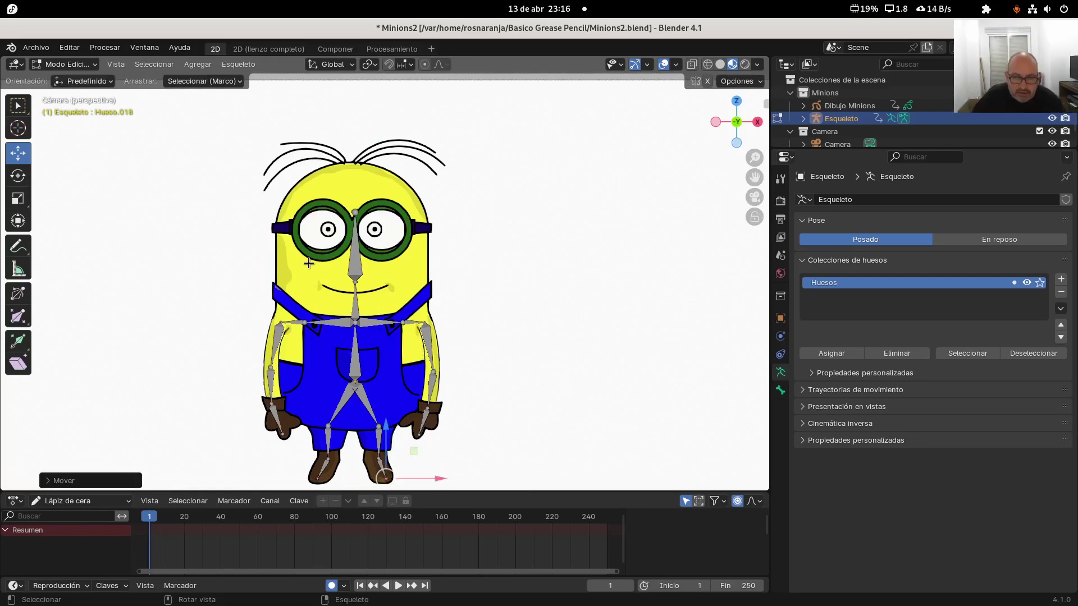
# - Switch to Object Mode and parent the Minion drawing to the armature with automatic weights (con influencias automáticas)
pyautogui.click(64, 63)
pyautogui.click(71, 77)
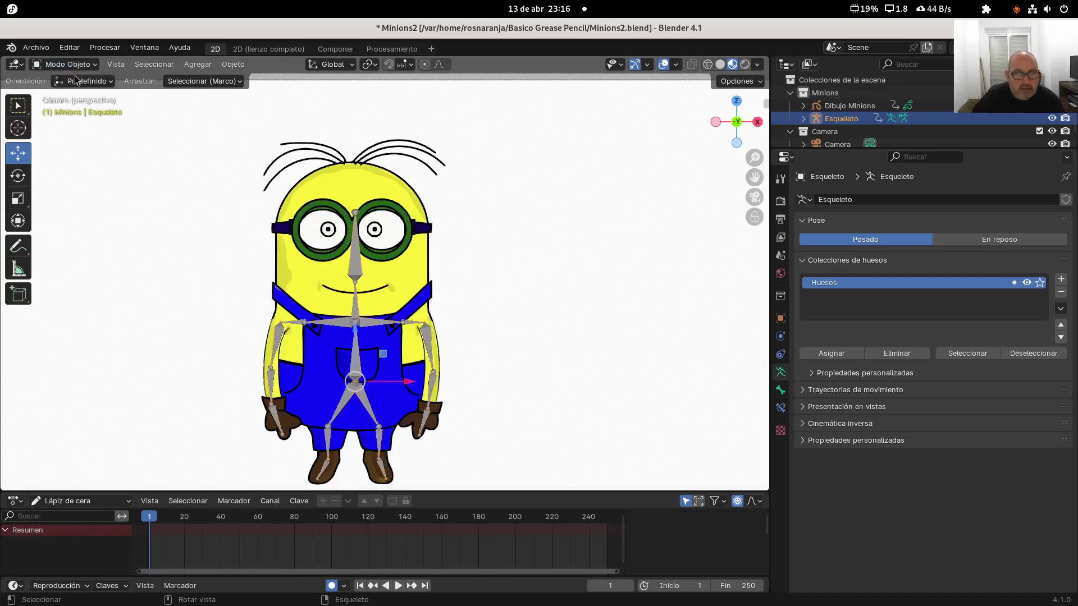
pyautogui.click(527, 207)
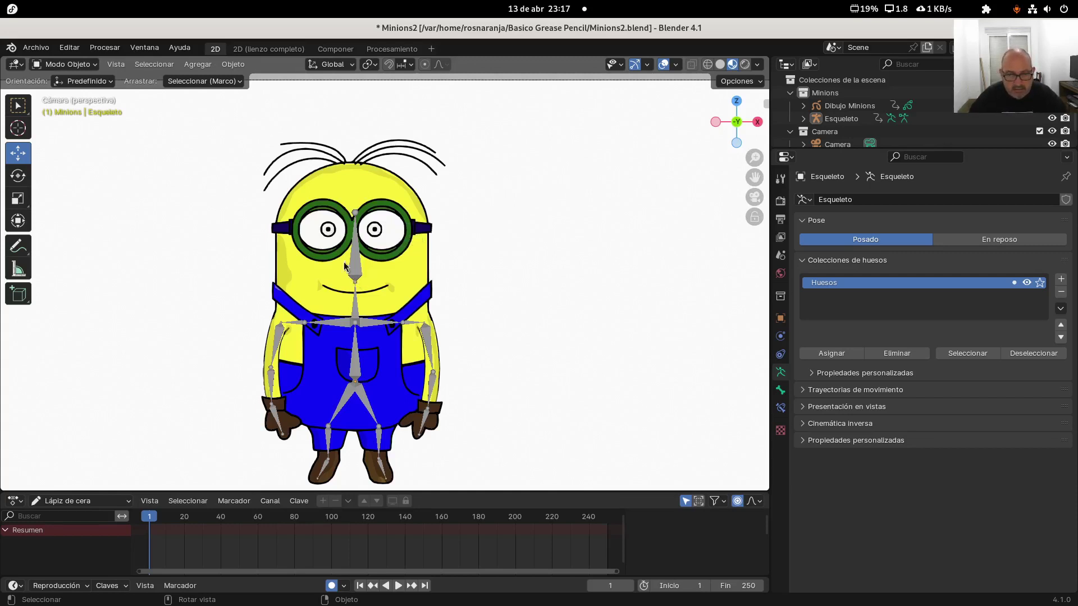
pyautogui.click(301, 184)
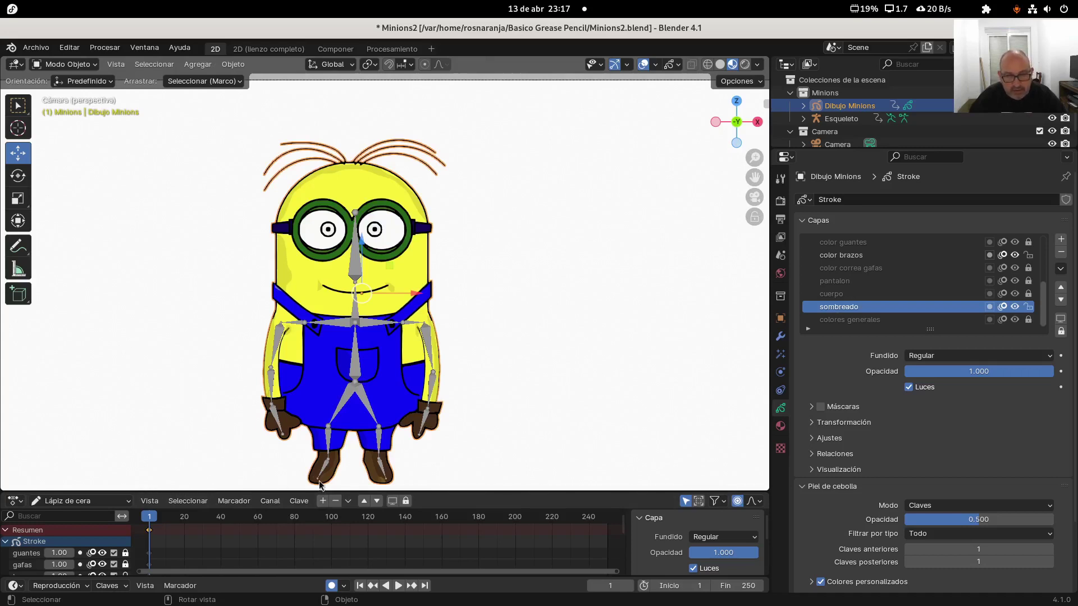
pyautogui.click(348, 326)
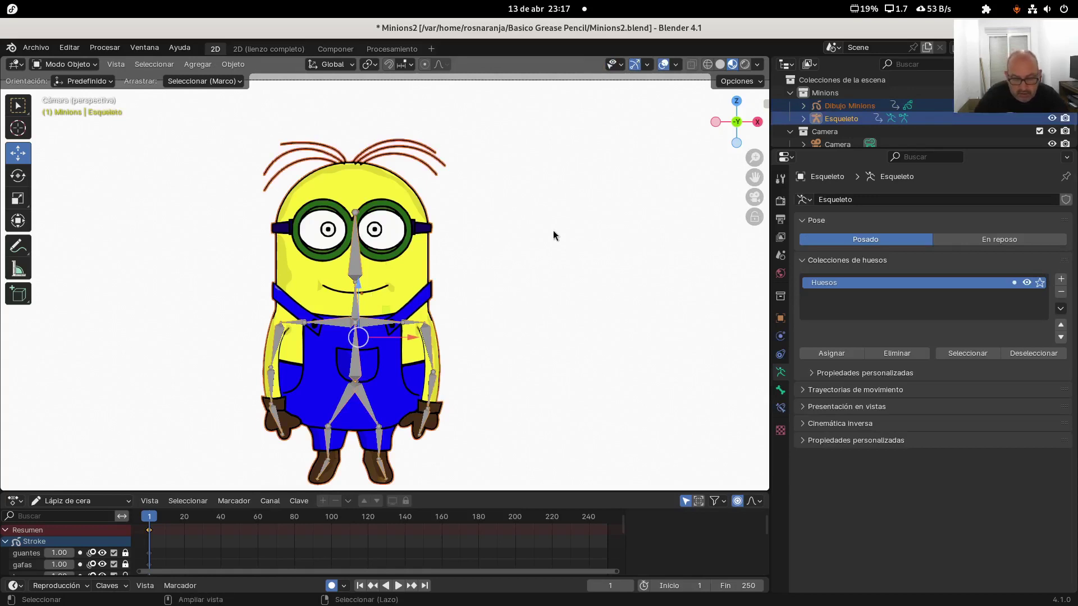
pyautogui.hotkey('ctrl', 'p')
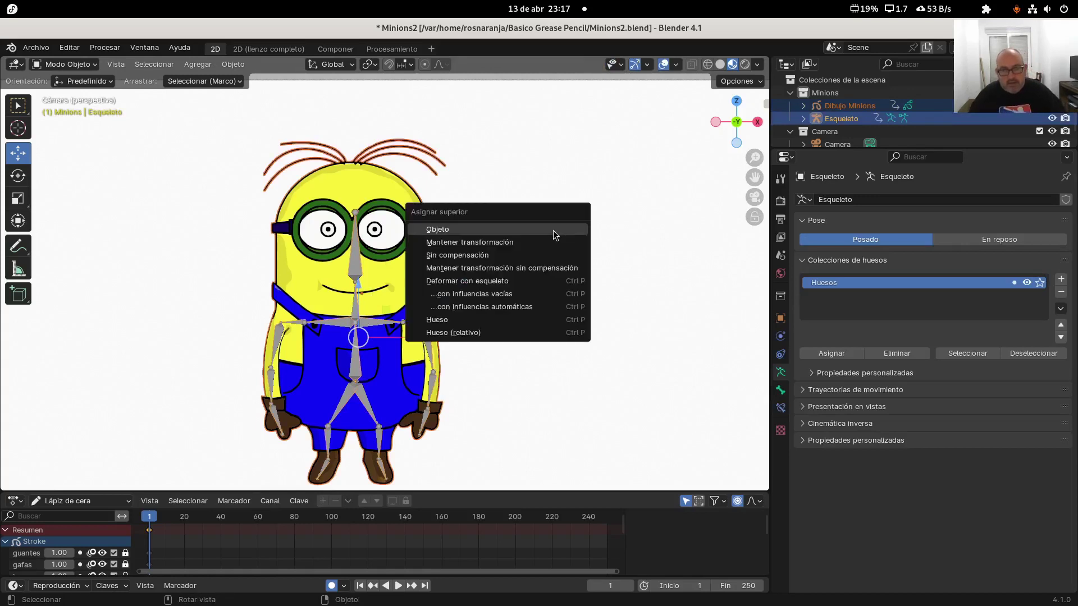
pyautogui.click(537, 309)
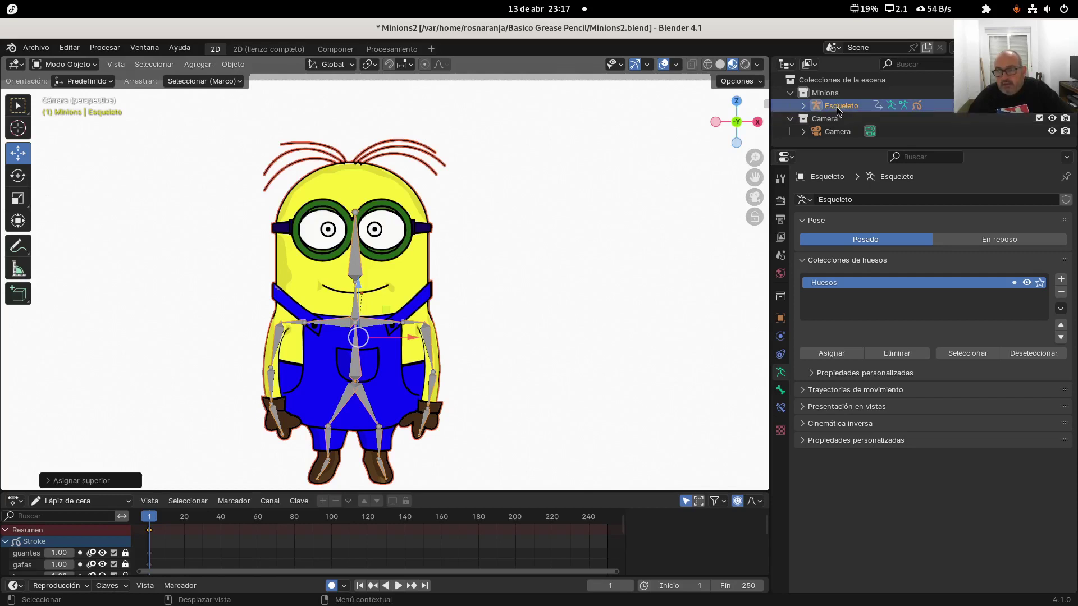
# - Expand Esqueleto and its child Dibujo Minions down to the vertex groups and select the group Hueso
pyautogui.click(804, 106)
pyautogui.scroll(-2, 863, 122)
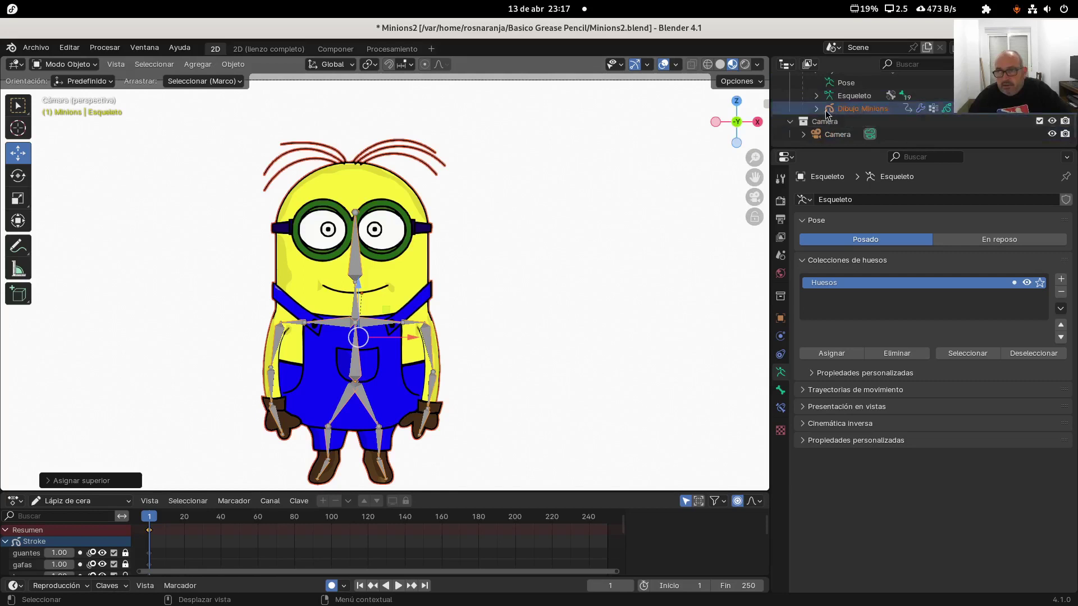
pyautogui.click(817, 109)
pyautogui.scroll(-3, 837, 115)
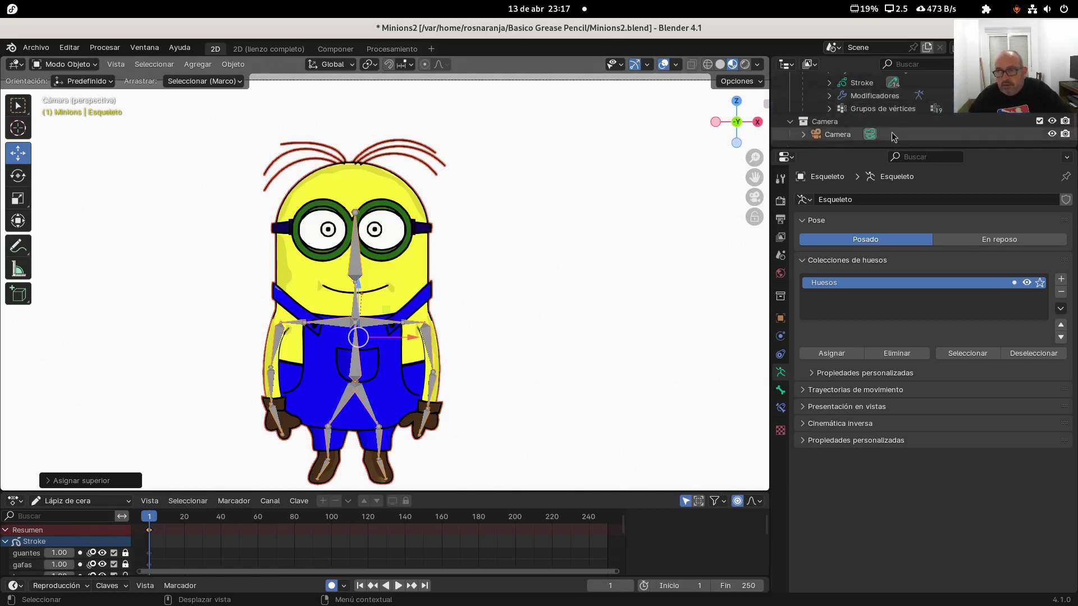
pyautogui.click(829, 108)
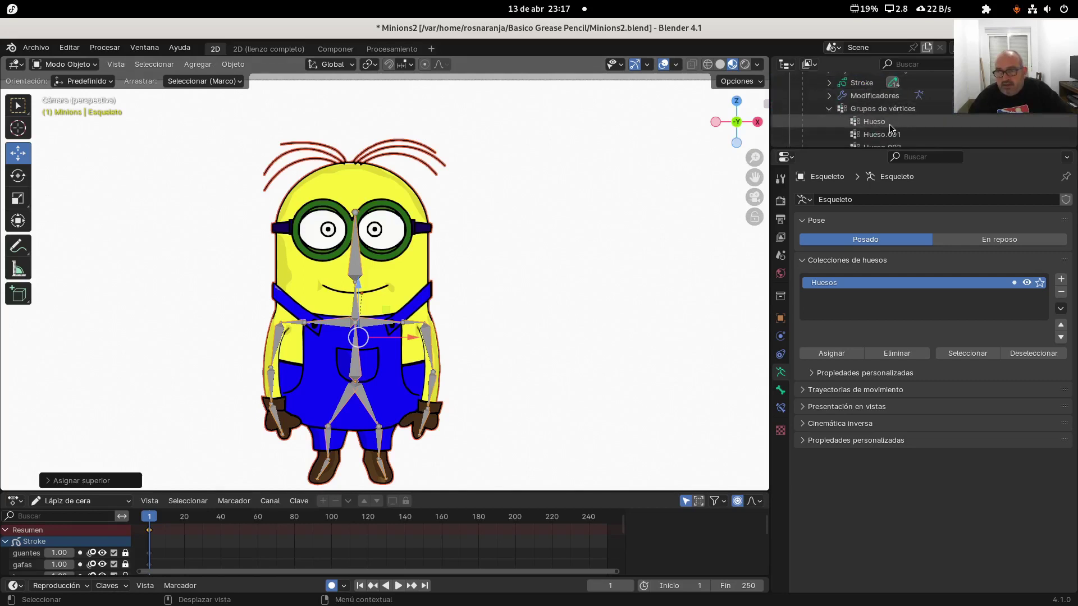
pyautogui.scroll(-2, 892, 129)
pyautogui.click(881, 97)
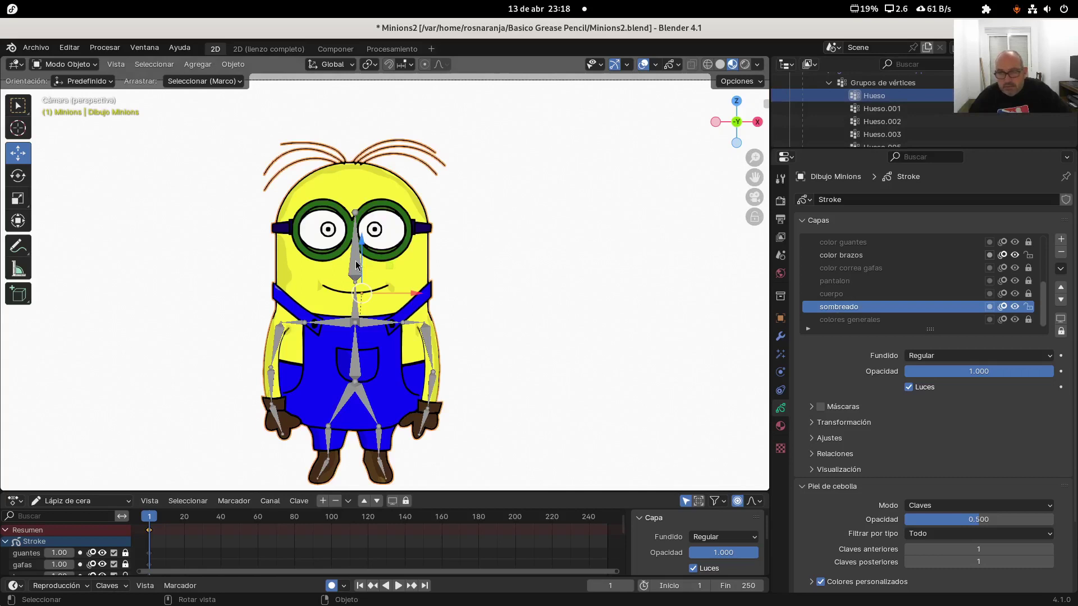
# - Put the drawing in Weight Paint mode (Pintar Influencias) and inspect the influences of vertex groups Hueso.001 and Hueso
pyautogui.click(34, 49)
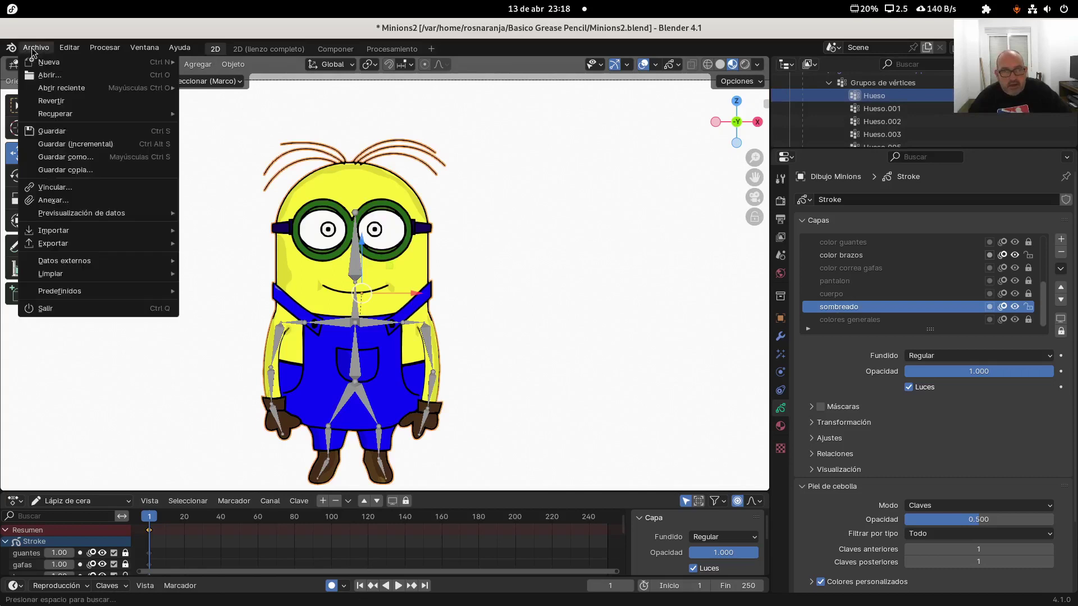
pyautogui.click(68, 64)
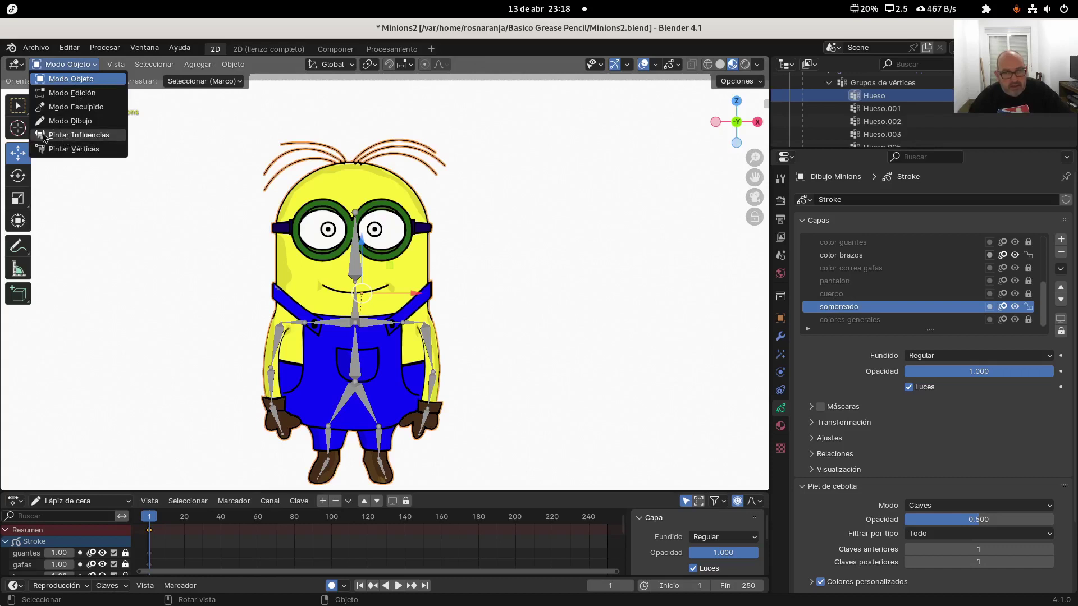
pyautogui.click(62, 136)
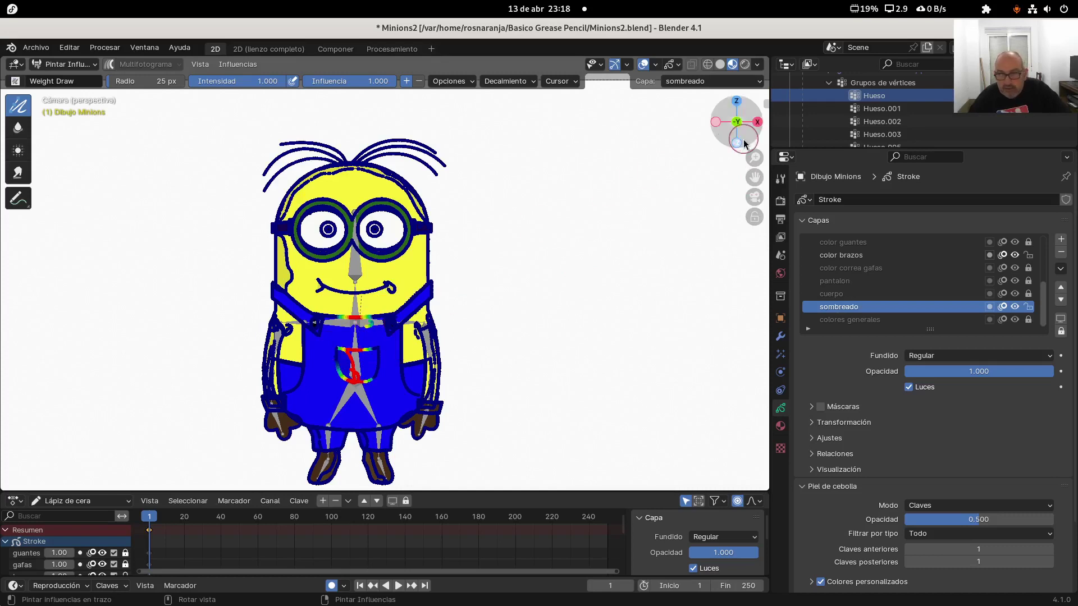
pyautogui.click(879, 110)
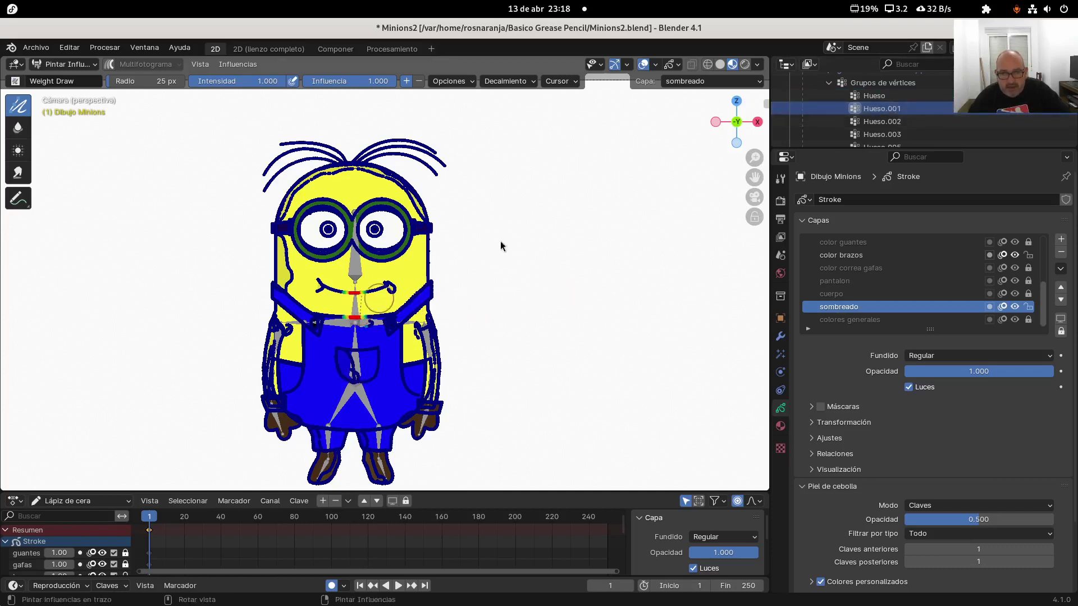
pyautogui.click(883, 96)
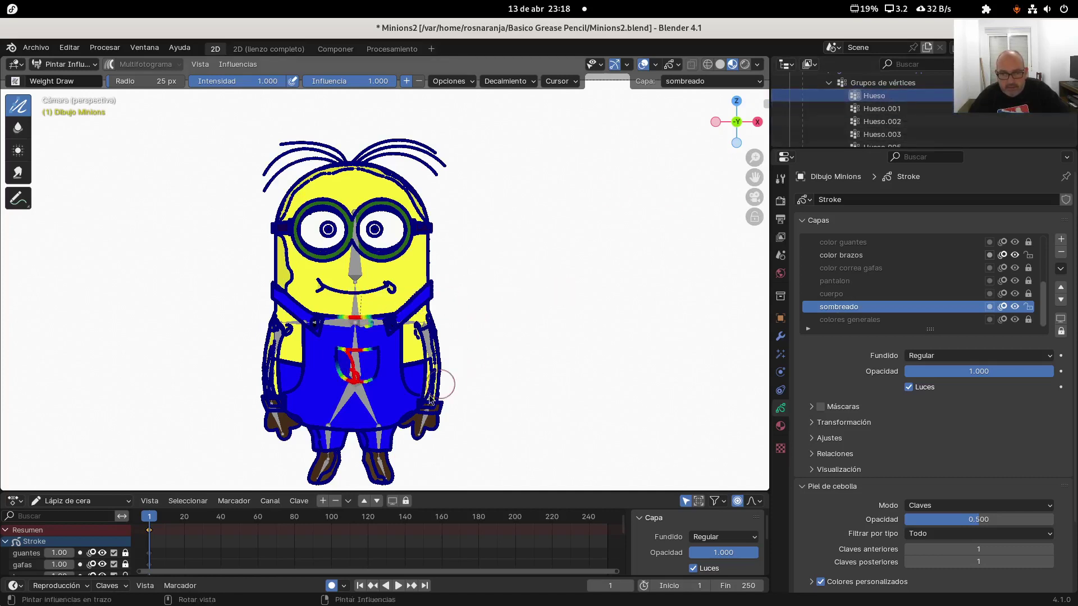
pyautogui.scroll(1, 381, 418)
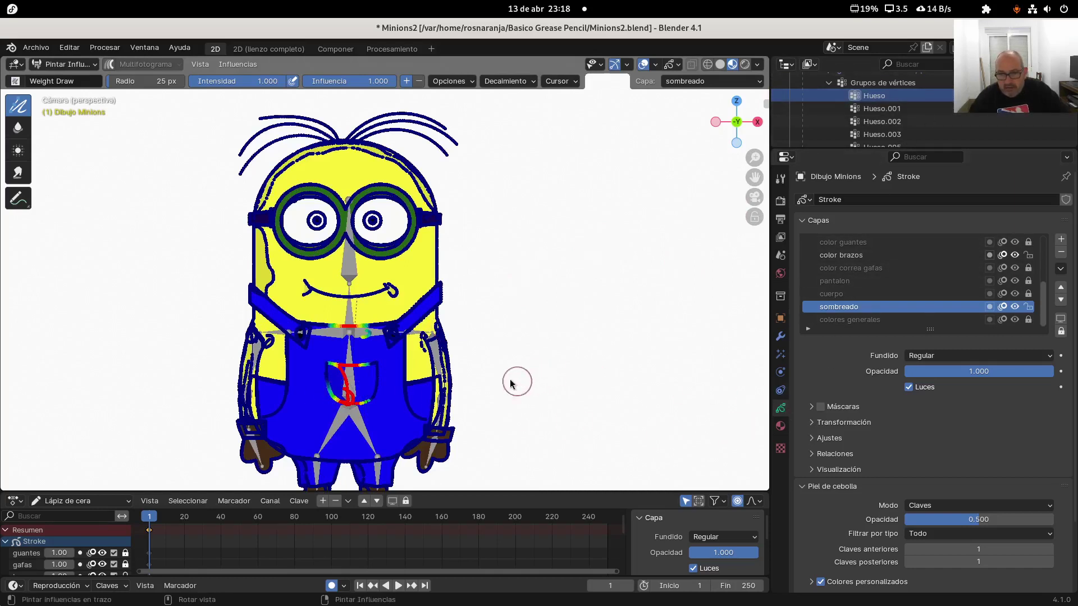
# - Return the drawing to Object Mode, put the Esqueleto armature in Edit Mode and select its head bone
pyautogui.click(62, 64)
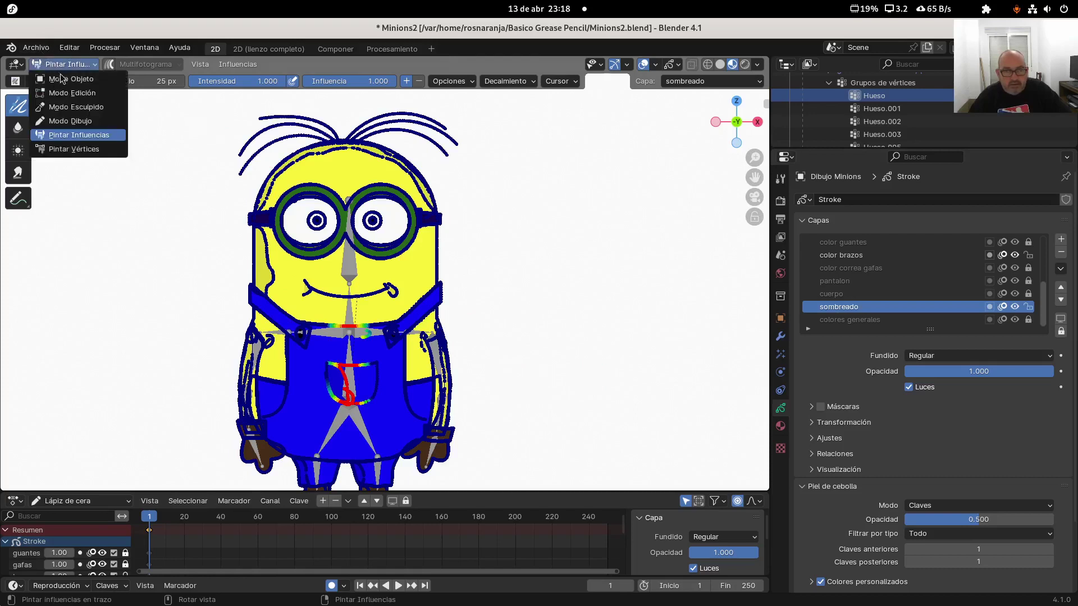
pyautogui.click(64, 75)
pyautogui.click(61, 65)
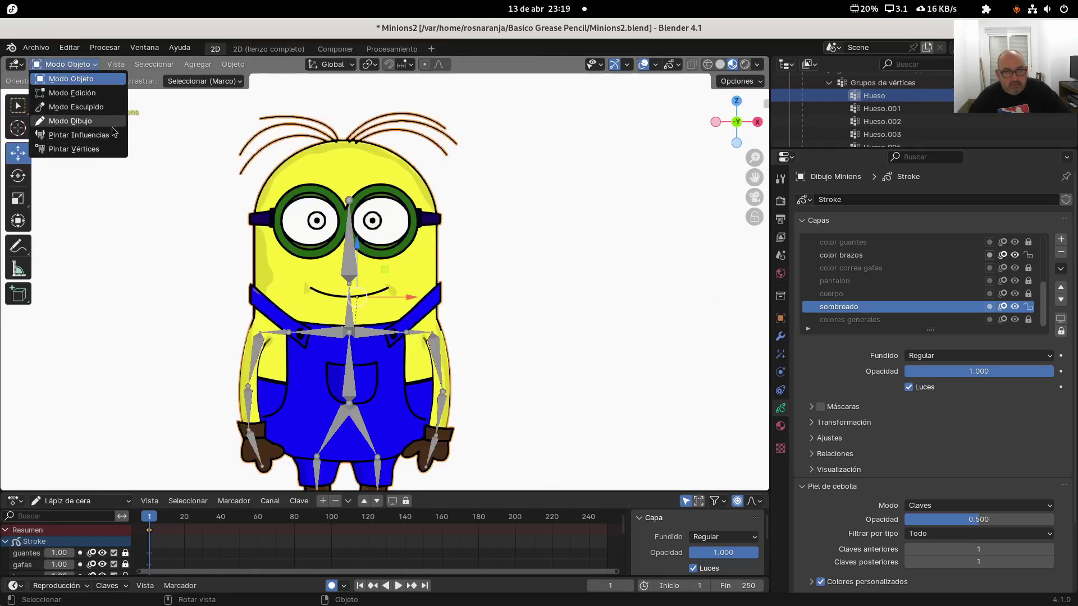
pyautogui.click(350, 251)
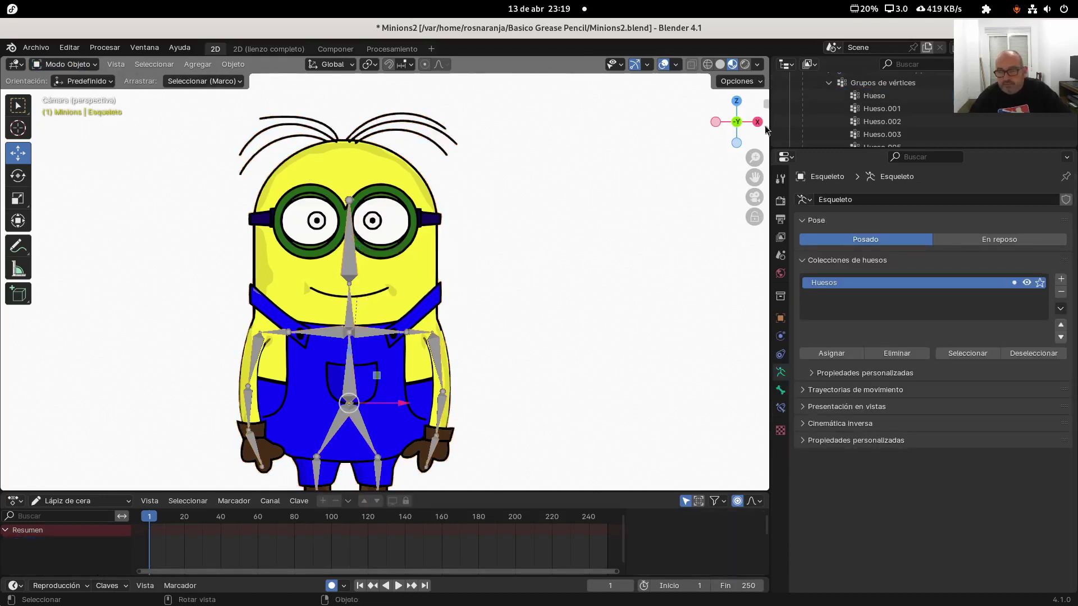
pyautogui.click(90, 65)
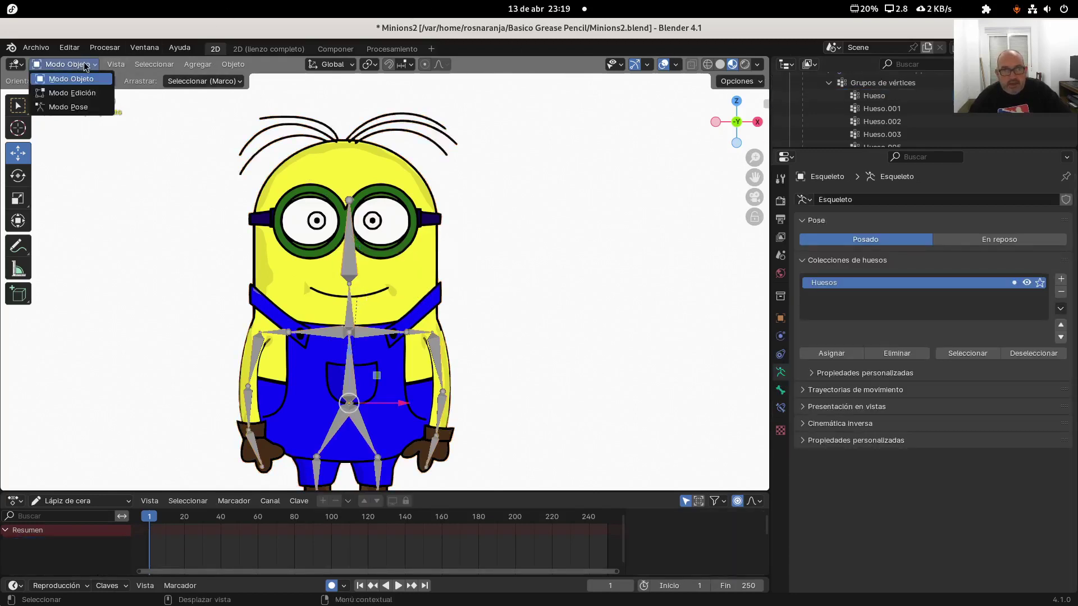
pyautogui.click(70, 93)
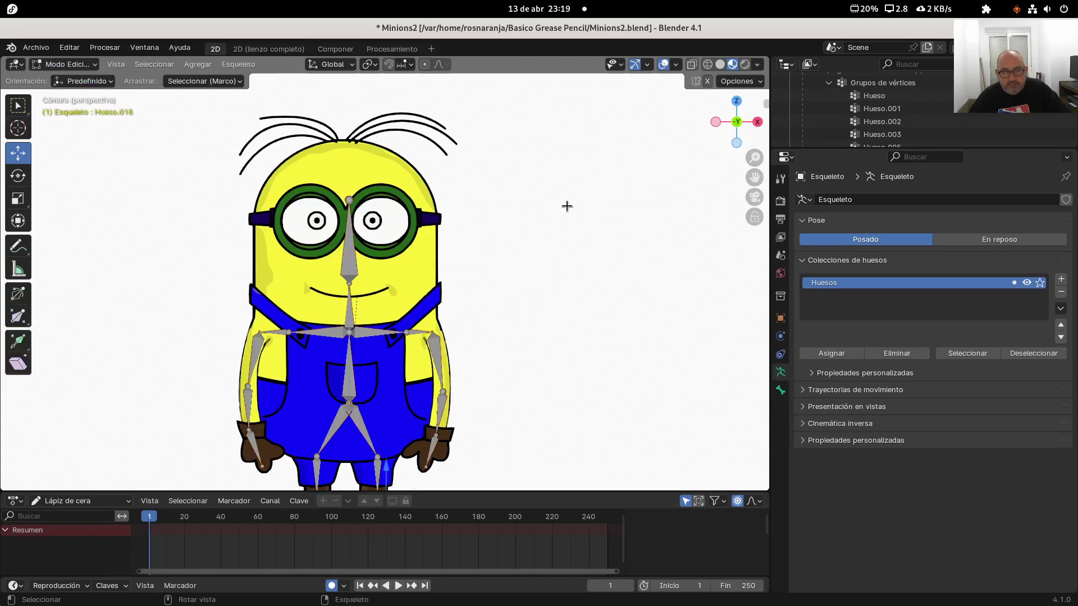
pyautogui.click(351, 254)
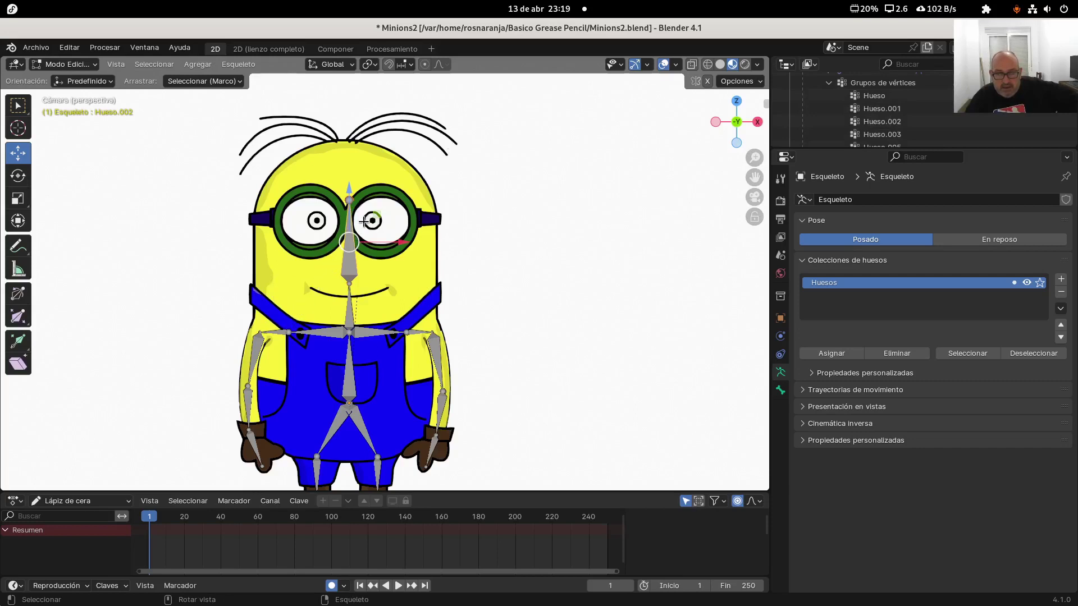
# - Look through the drawing's vertex groups (Grupos de vértices) and compare their names with the selected head bone
pyautogui.click(876, 97)
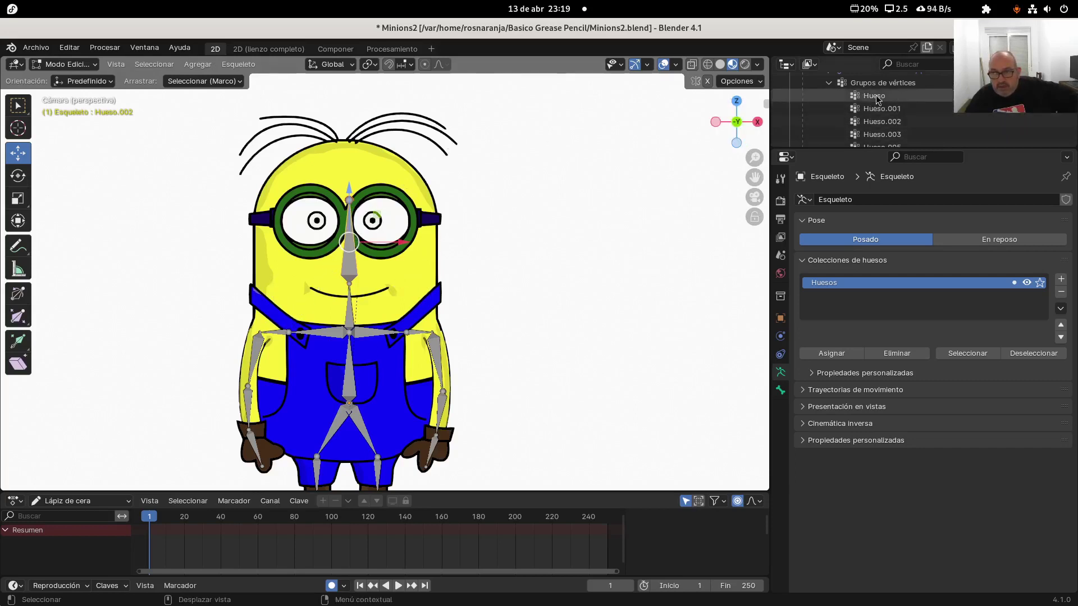
pyautogui.click(354, 254)
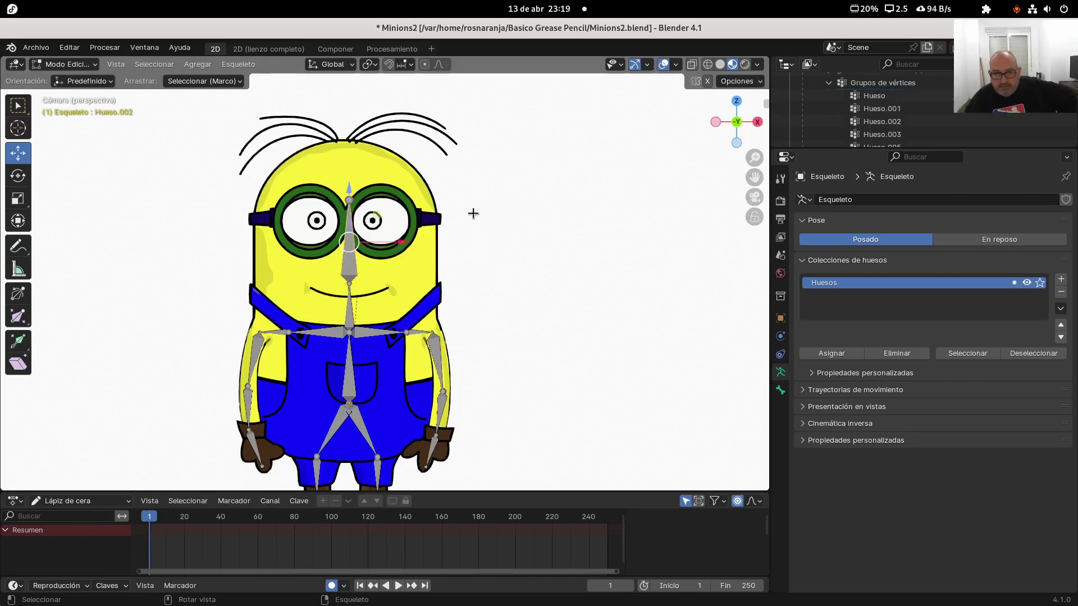
pyautogui.scroll(-2, 929, 96)
pyautogui.scroll(-5, 932, 99)
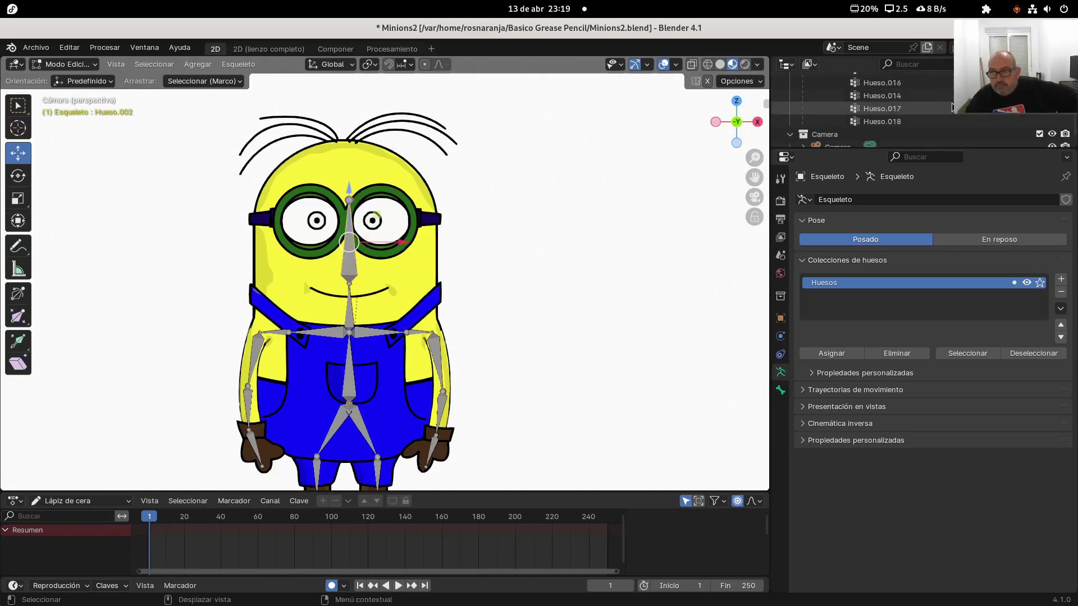
pyautogui.scroll(3, 949, 108)
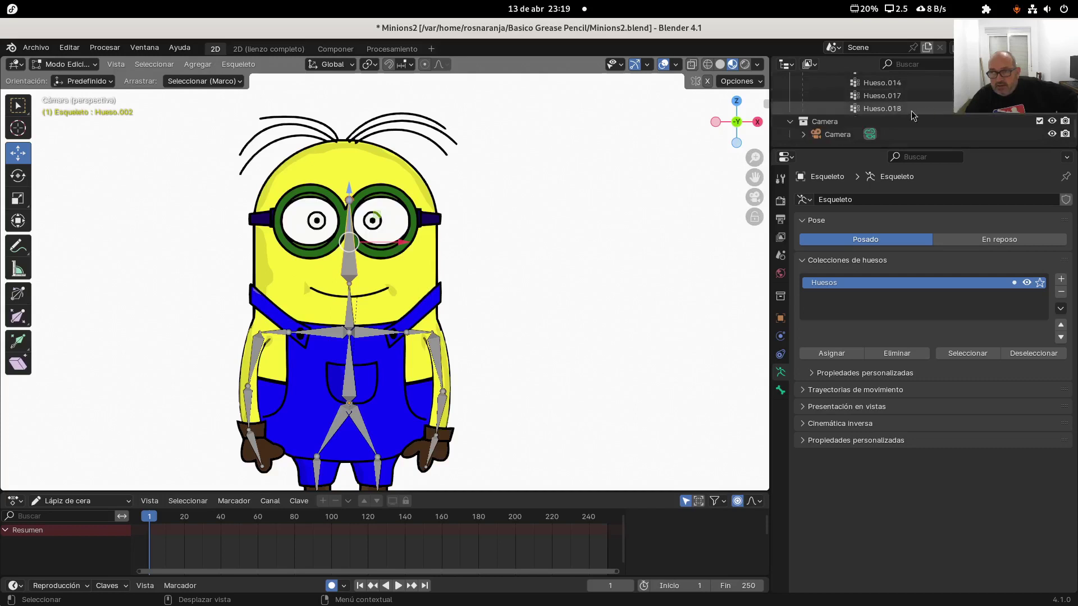
pyautogui.scroll(6, 879, 122)
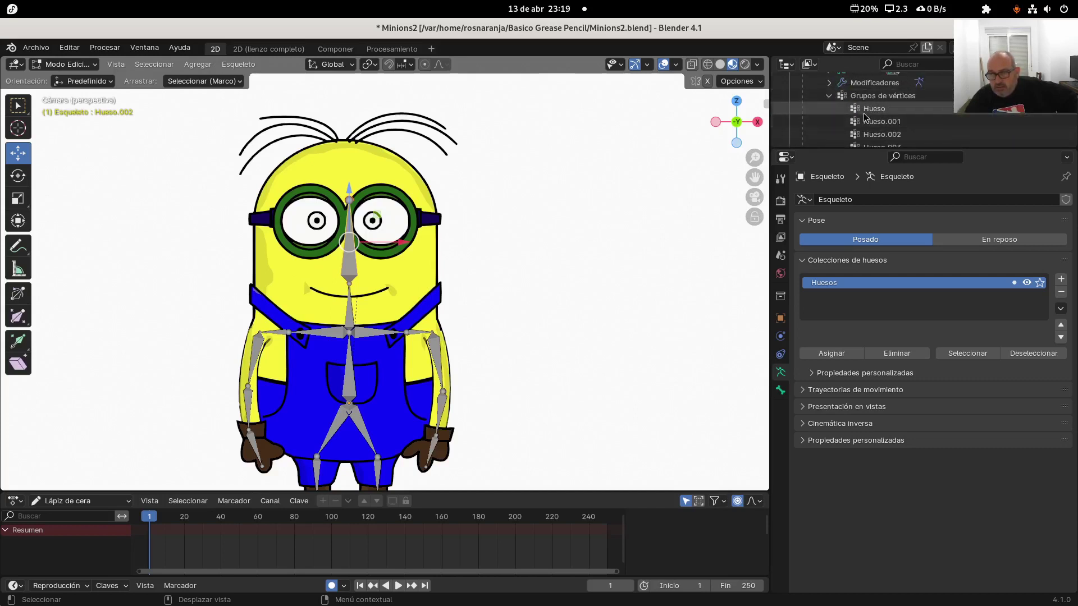
pyautogui.scroll(1, 834, 105)
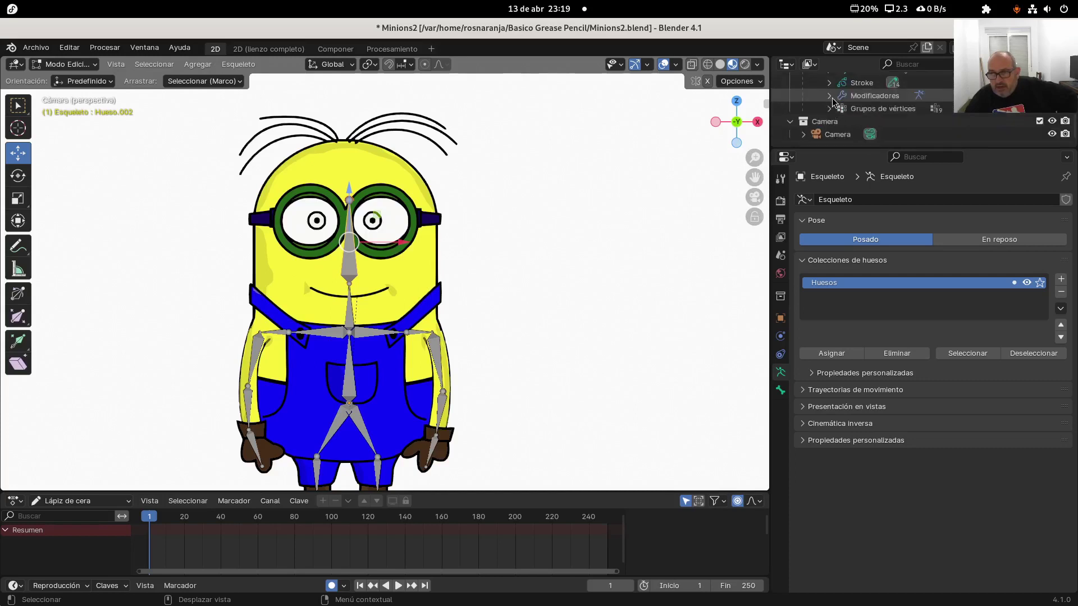
pyautogui.click(830, 109)
pyautogui.click(830, 109)
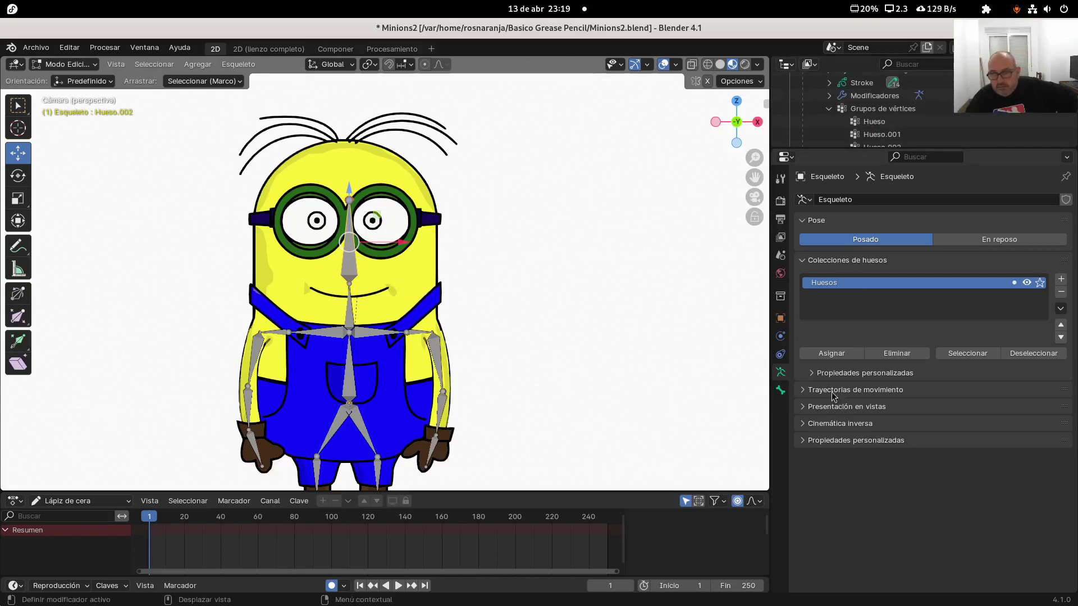
# - Open the head bone's properties and rename the bone as hucabeza
pyautogui.click(780, 389)
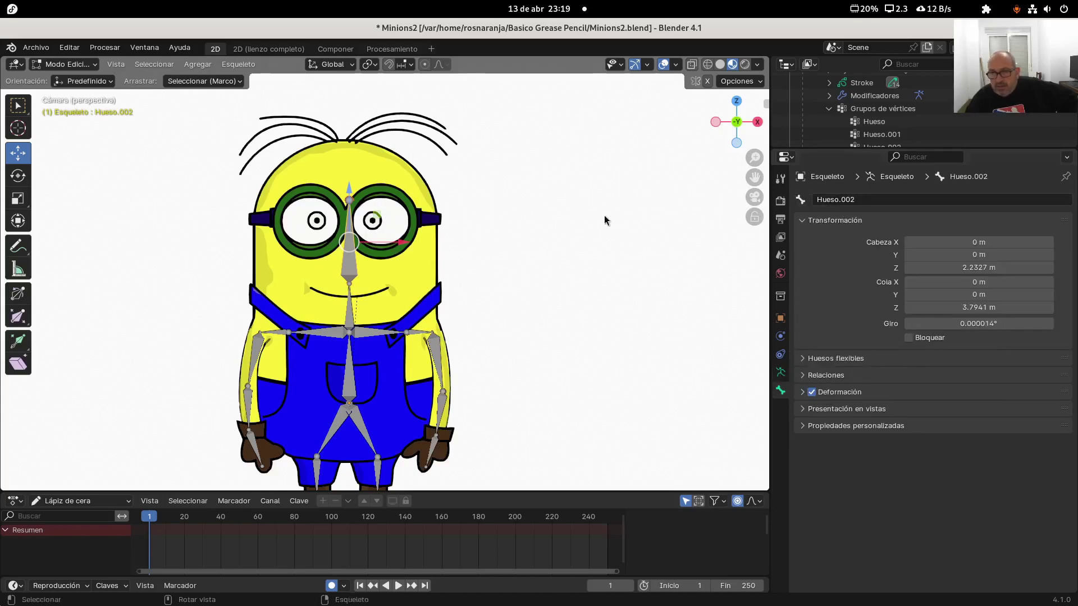
pyautogui.click(855, 199)
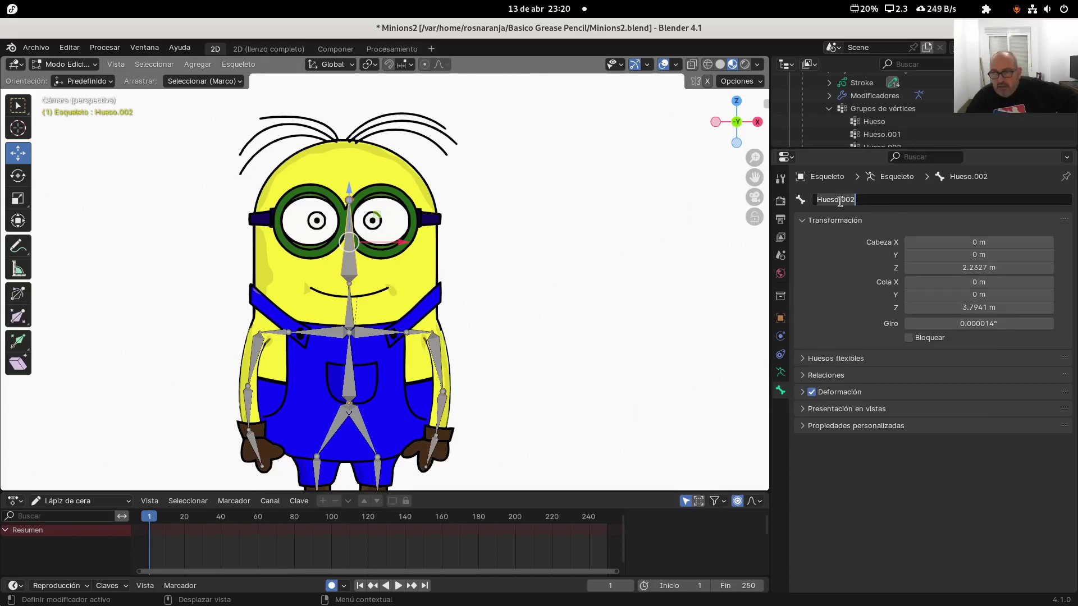
pyautogui.click(839, 200)
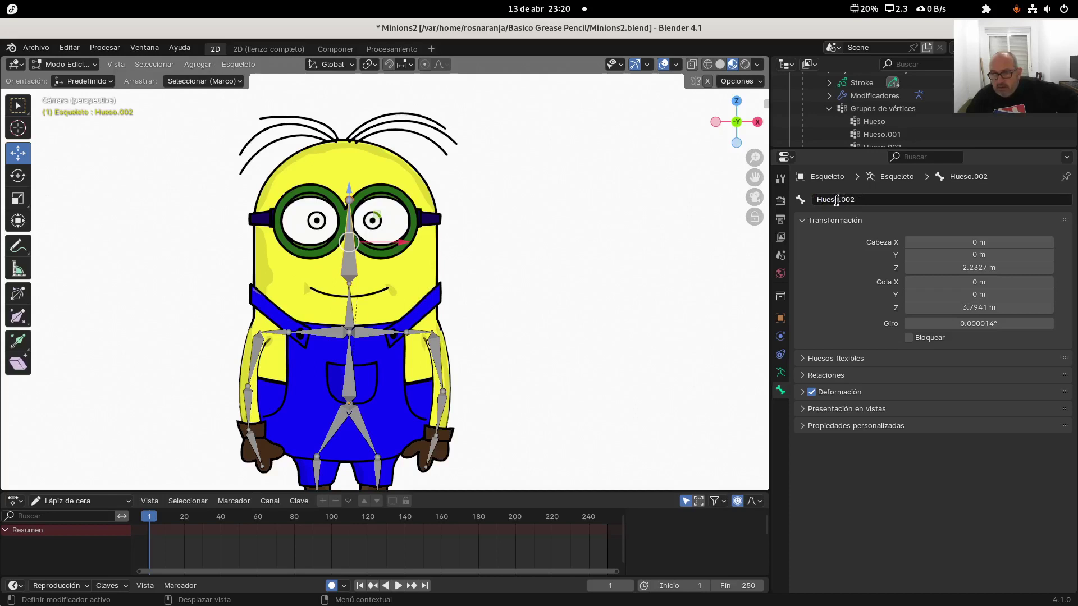
pyautogui.moveTo(836, 201); pyautogui.dragTo(818, 201)
pyautogui.hotkey('ctrl', 'a')
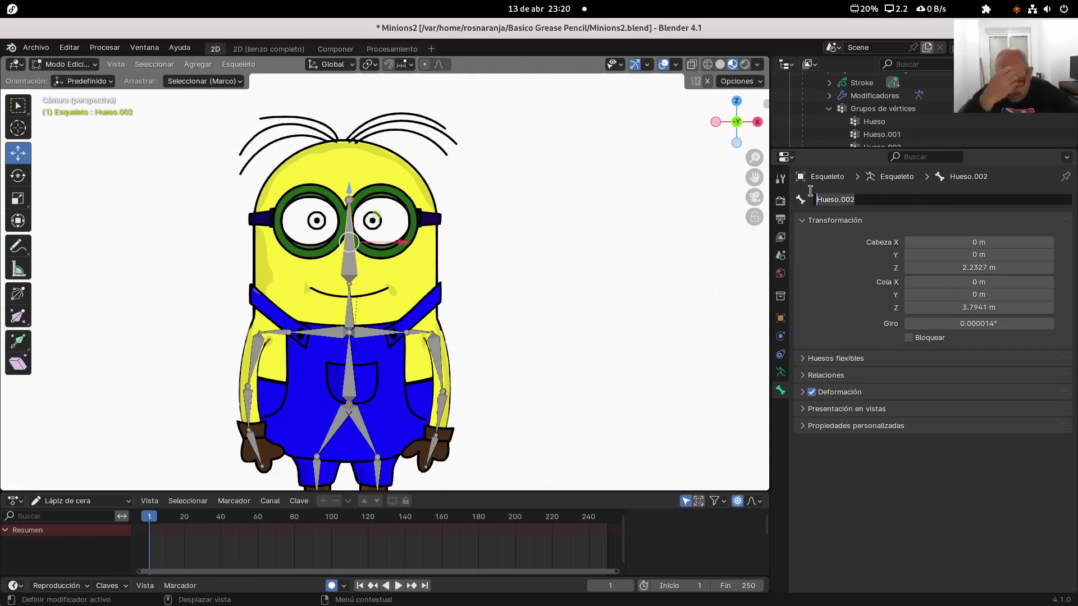
pyautogui.write('hu')
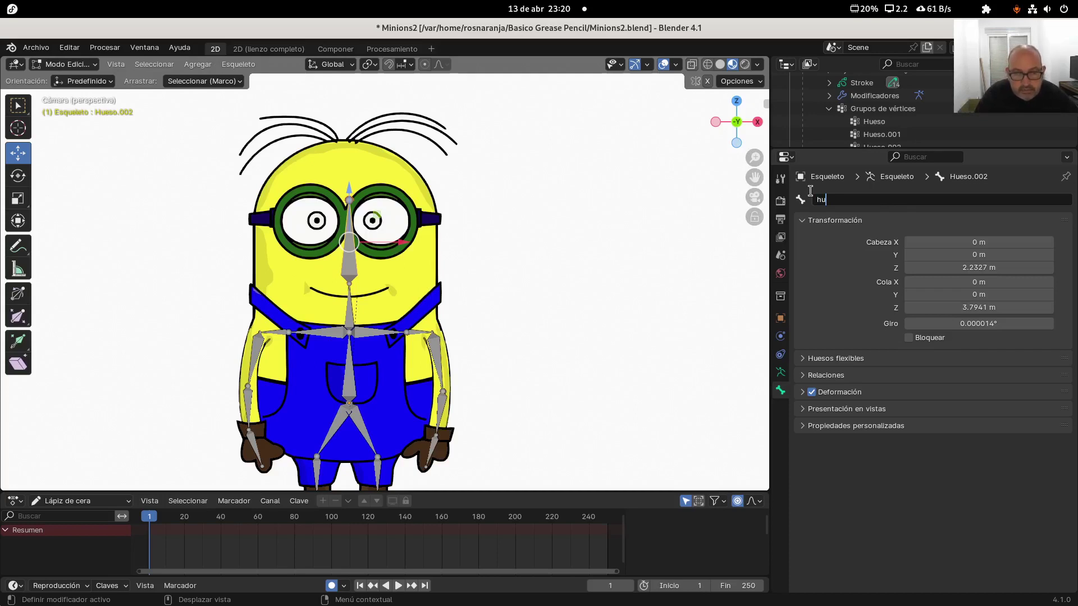
pyautogui.write('cabe')
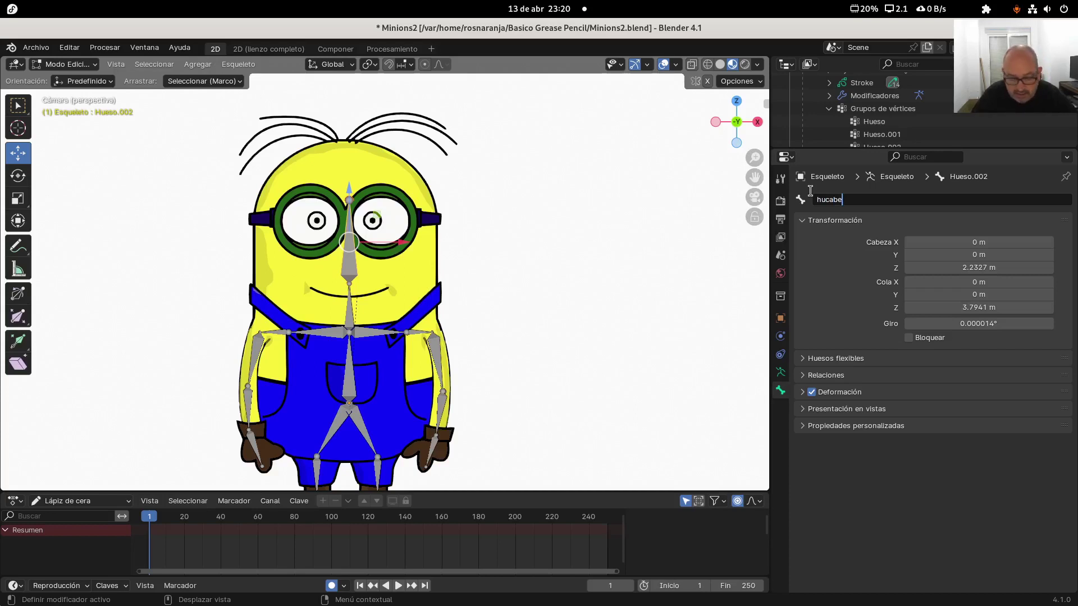
pyautogui.write('za')
pyautogui.press('Return')
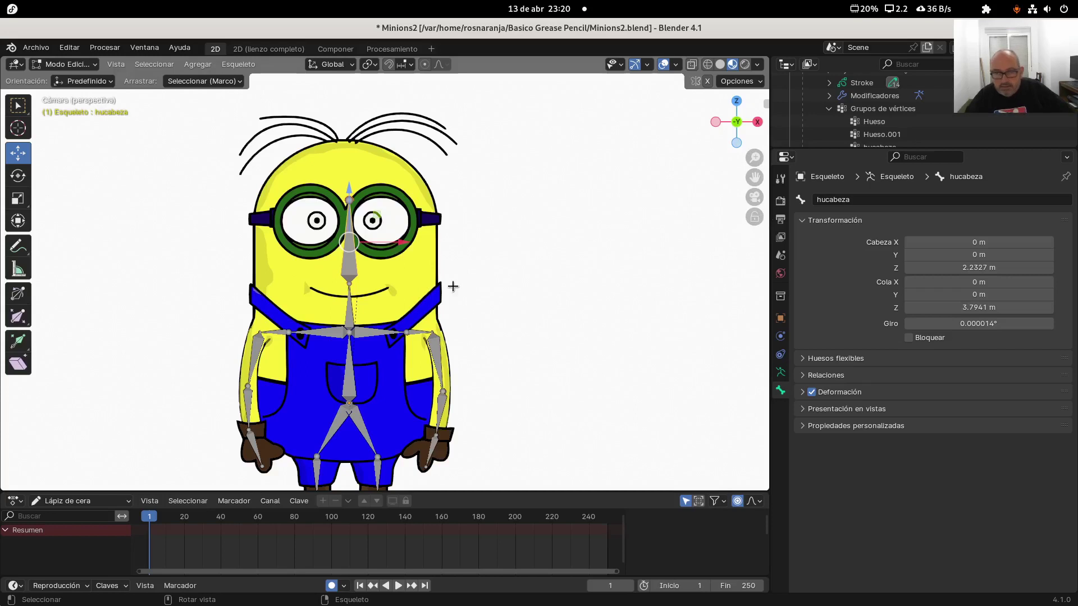
# - Rename the neck bone directly below the head bone as hucuello
pyautogui.click(346, 316)
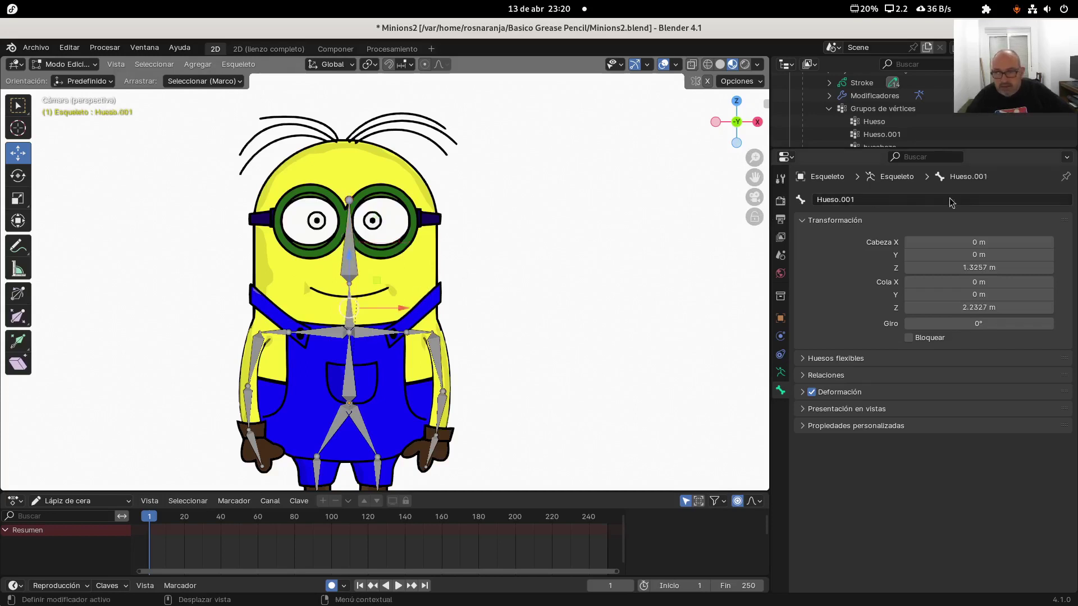
pyautogui.click(850, 200)
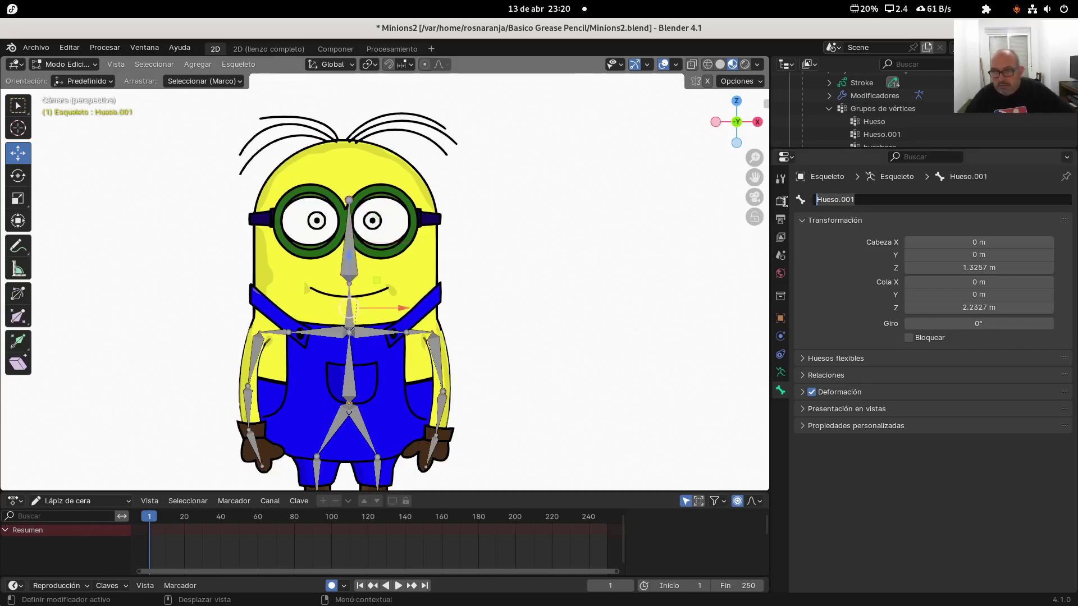
pyautogui.write('hu')
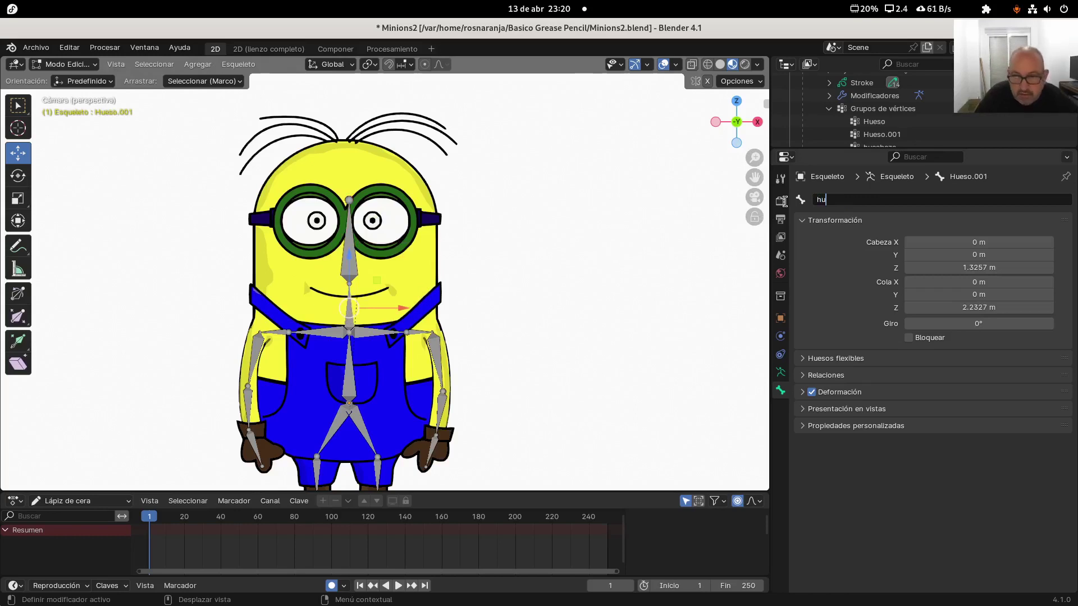
pyautogui.write('cue')
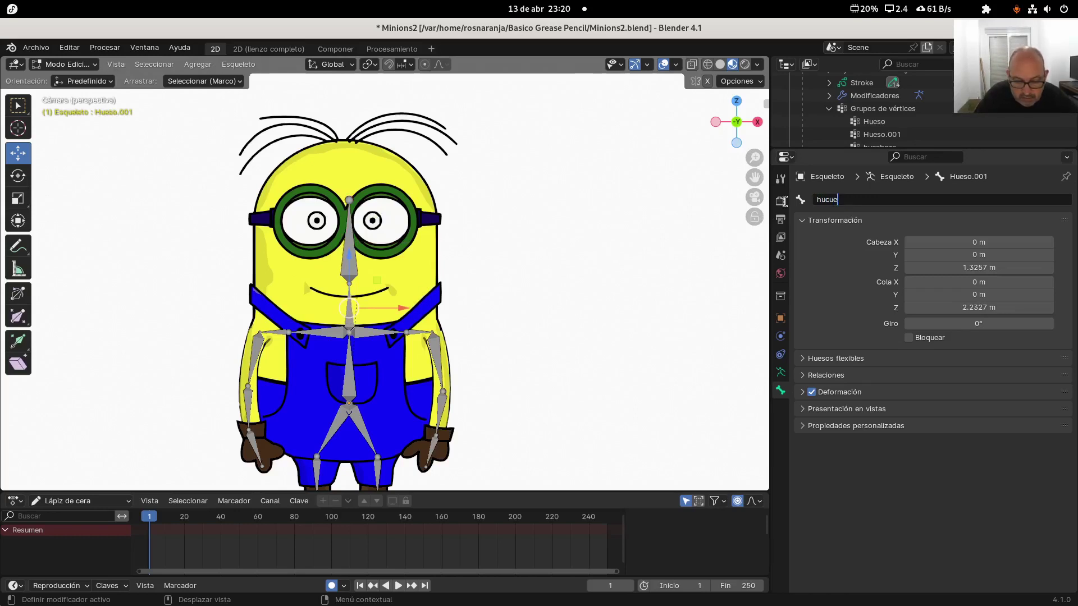
pyautogui.write('llo')
pyautogui.press('Return')
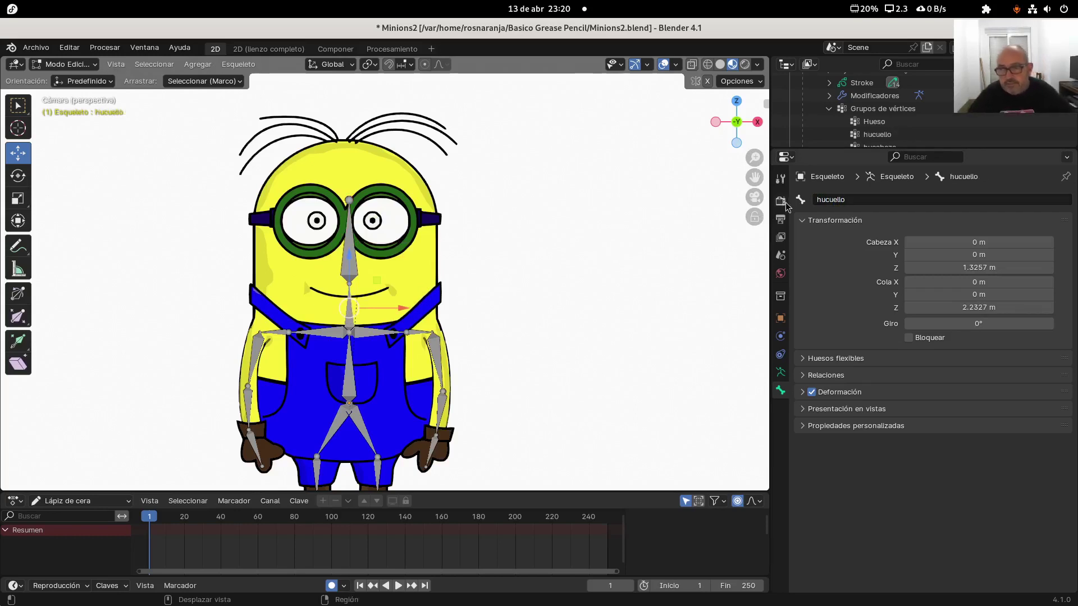
# - Rename the torso bone between the hips and the neck as hucintura
pyautogui.click(372, 330)
pyautogui.click(349, 368)
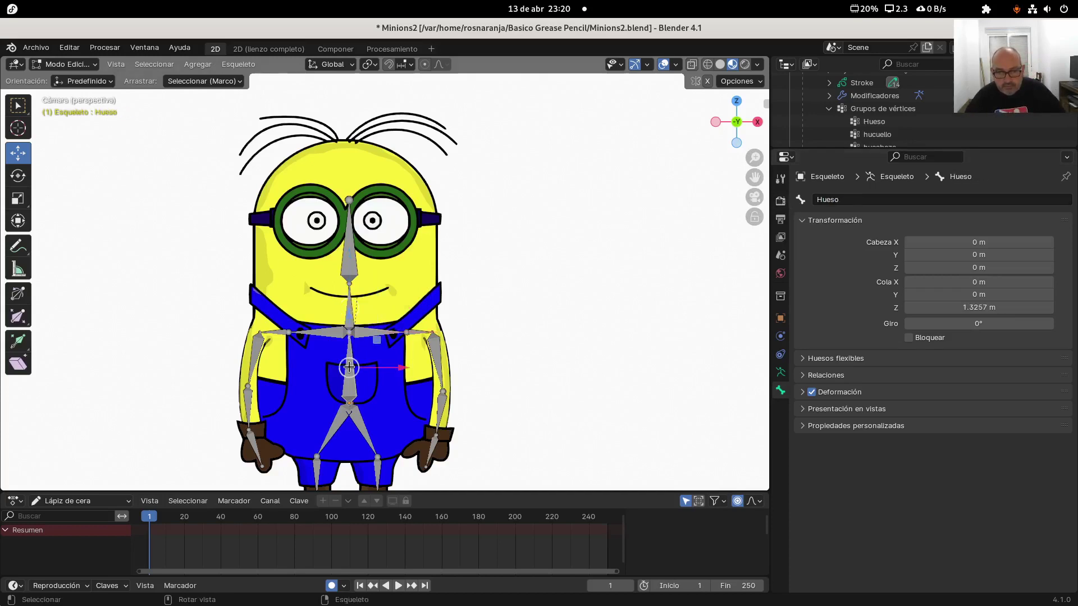
pyautogui.click(843, 200)
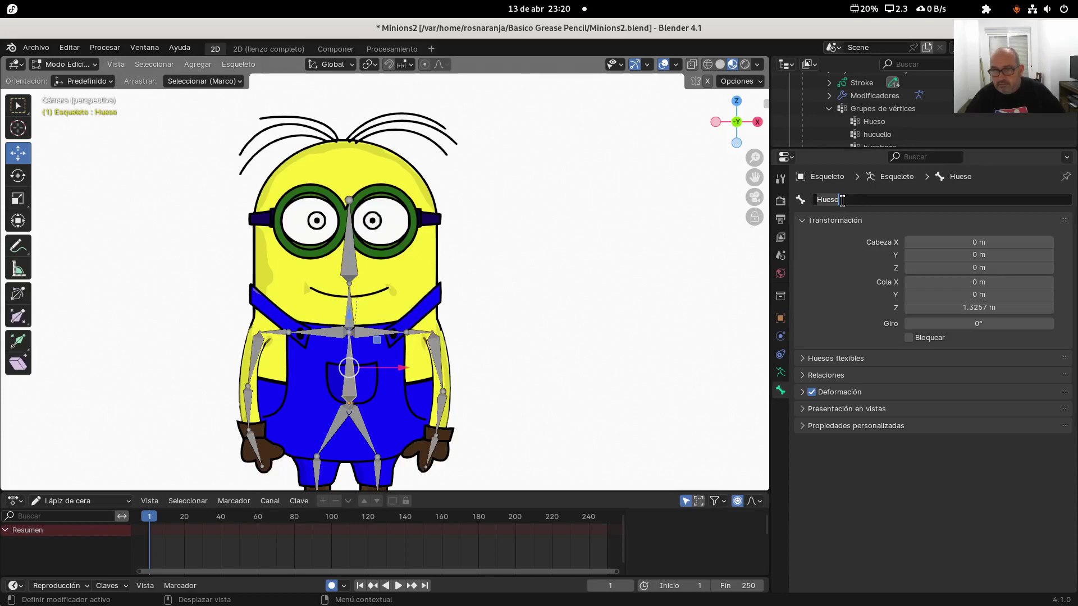
pyautogui.write('hu')
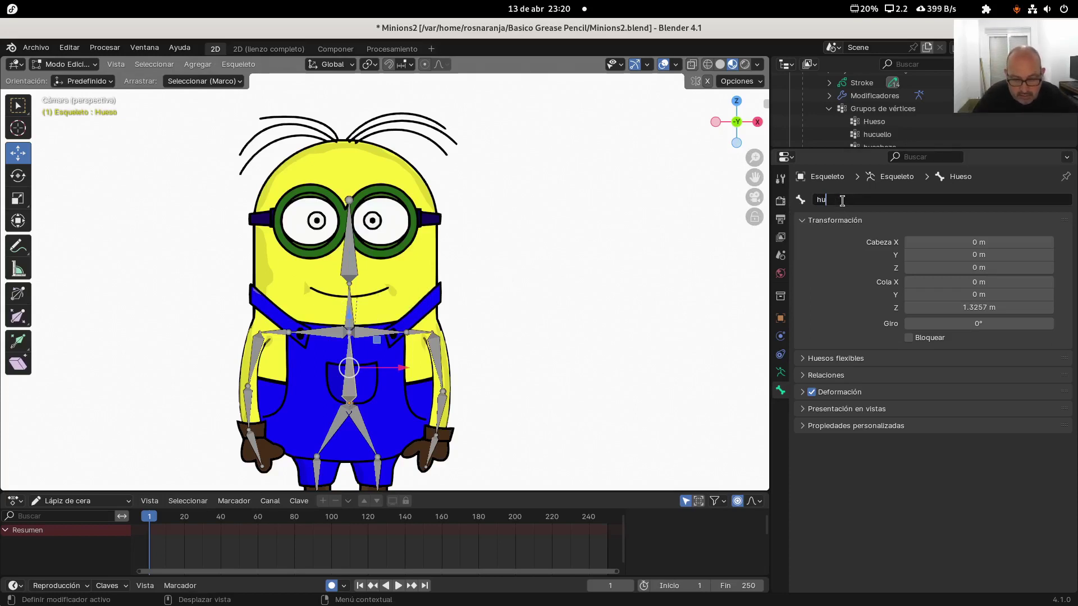
pyautogui.write('cintu')
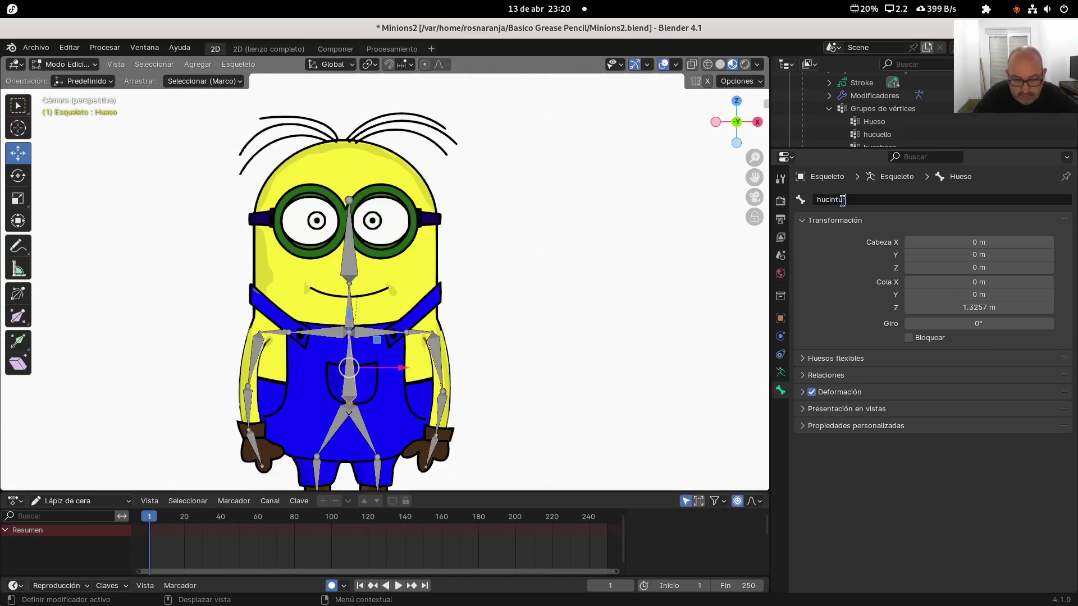
pyautogui.write('ra')
pyautogui.press('Return')
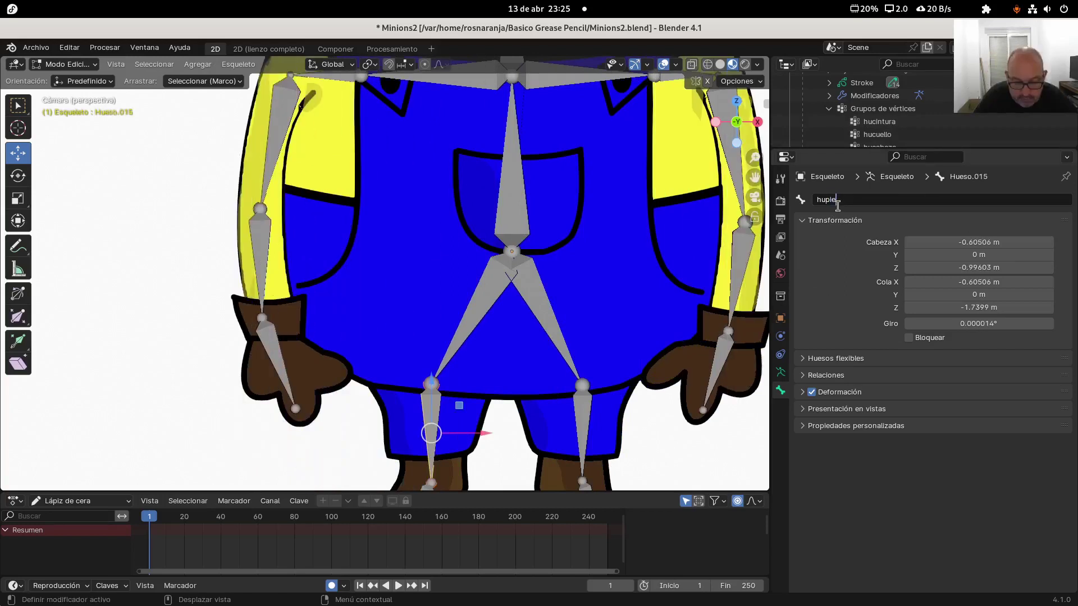
# - Rename the lower leg bone on the -X side as hupiernader and check the names of both lower leg bones
pyautogui.write('rn')
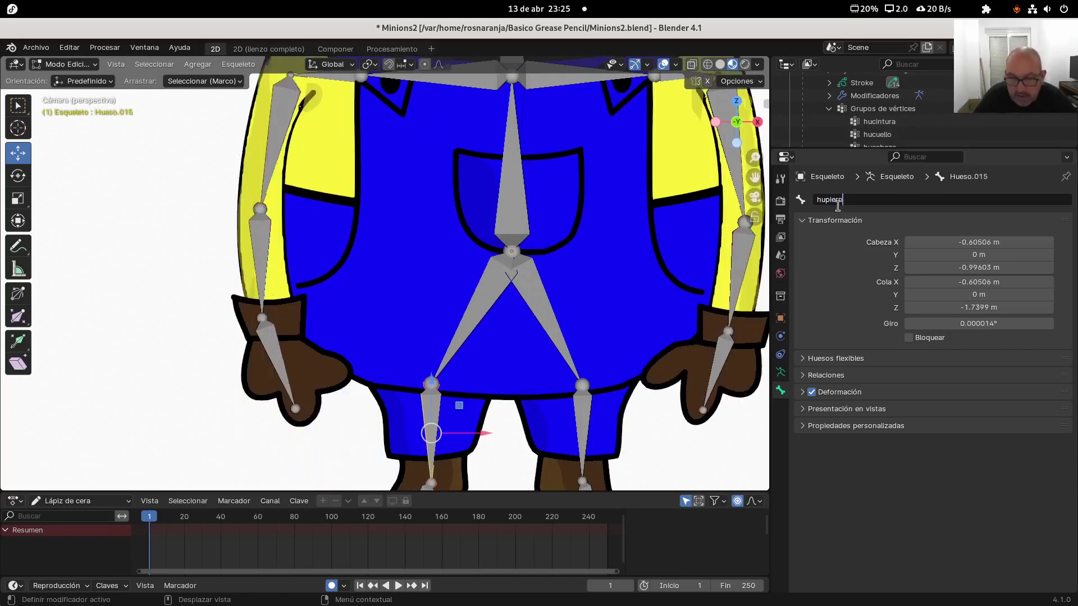
pyautogui.write('ad')
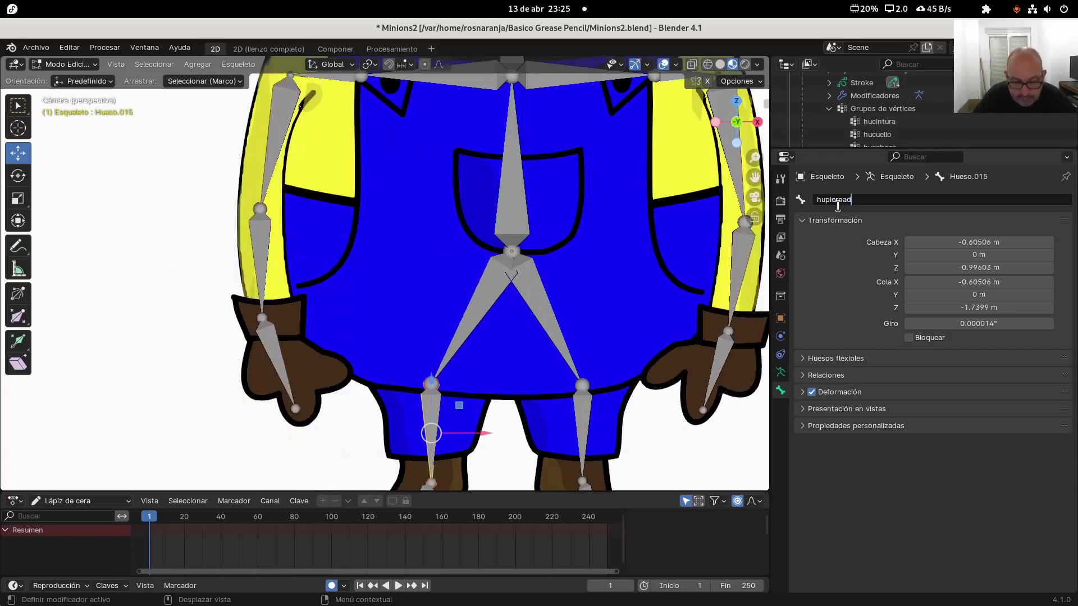
pyautogui.write('er')
pyautogui.press('Return')
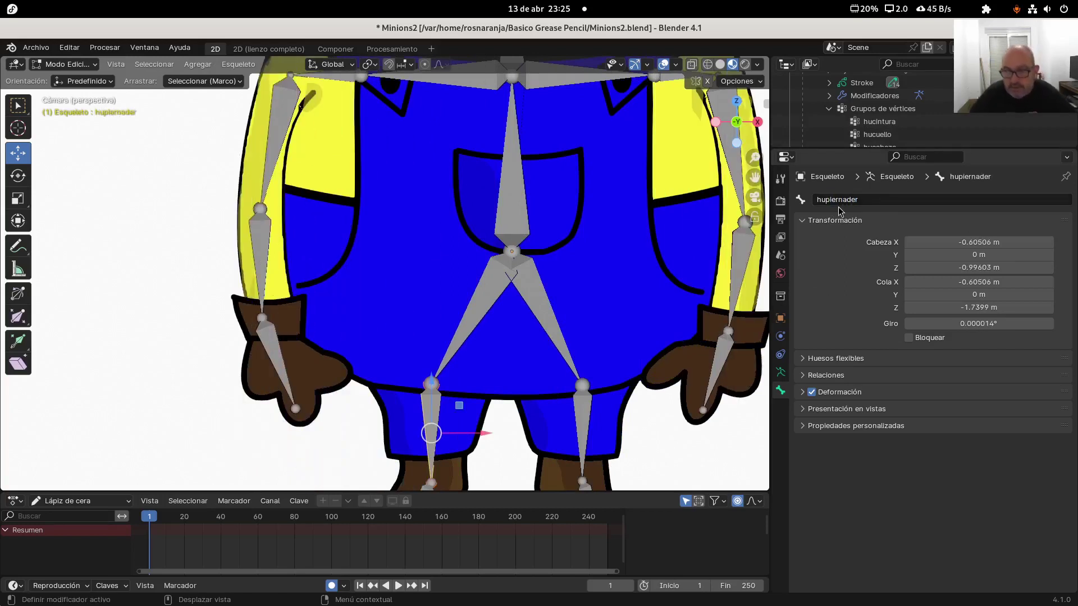
pyautogui.click(580, 425)
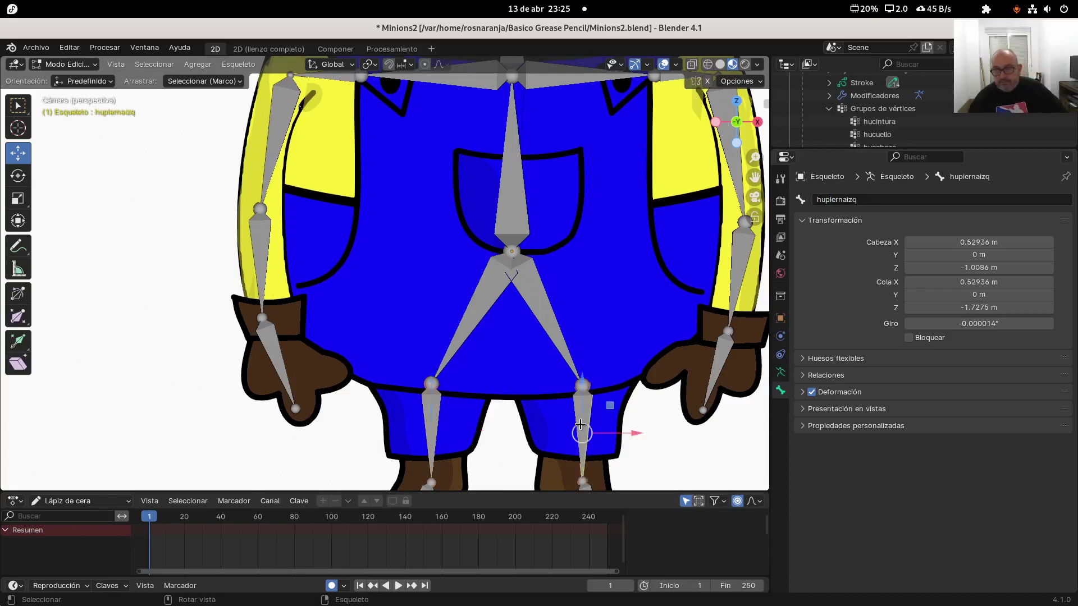
pyautogui.click(433, 425)
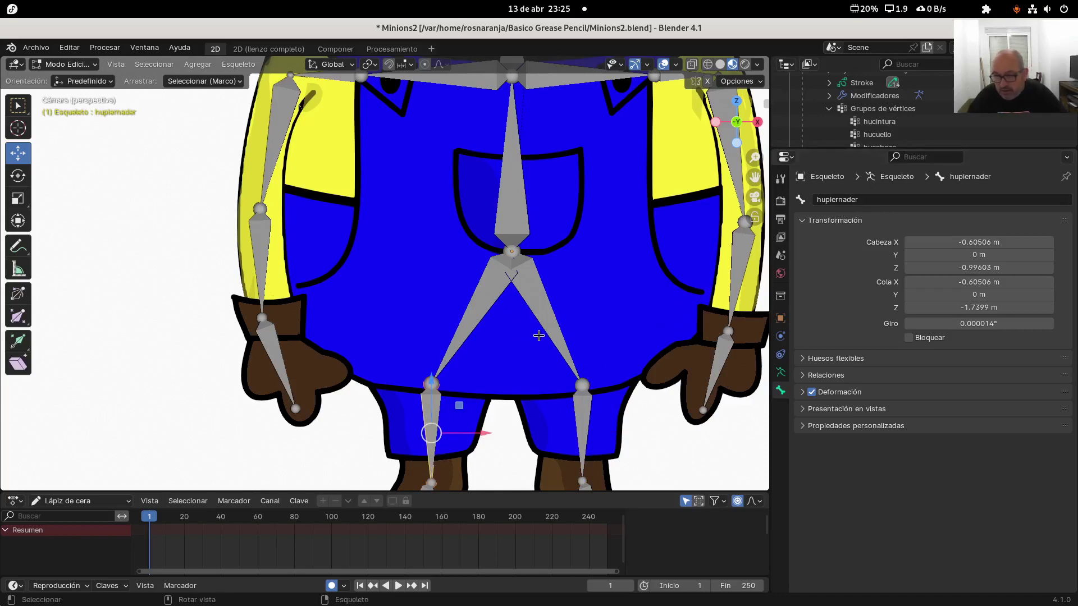
# - Rename the foot bone on the +X side as hupieizq
pyautogui.scroll(-3, 514, 330)
pyautogui.scroll(5, 530, 321)
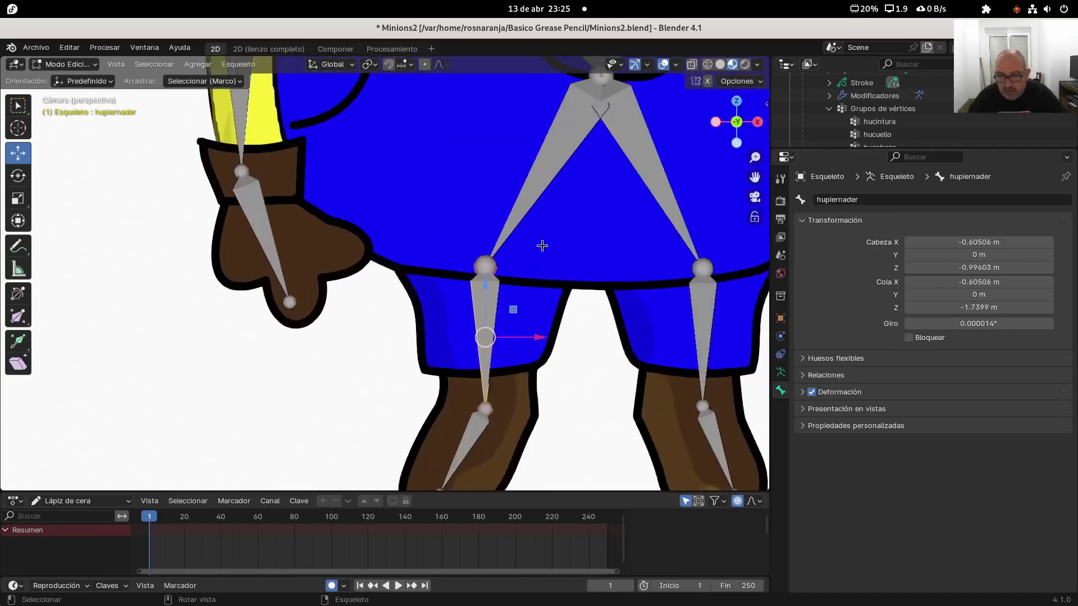
pyautogui.click(545, 374)
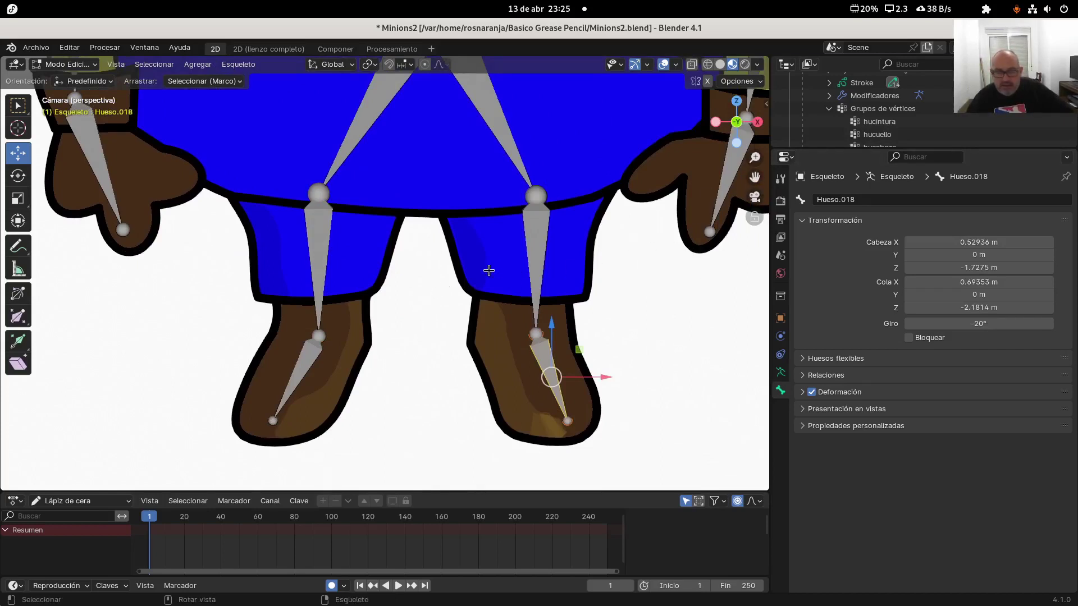
pyautogui.scroll(-5, 443, 271)
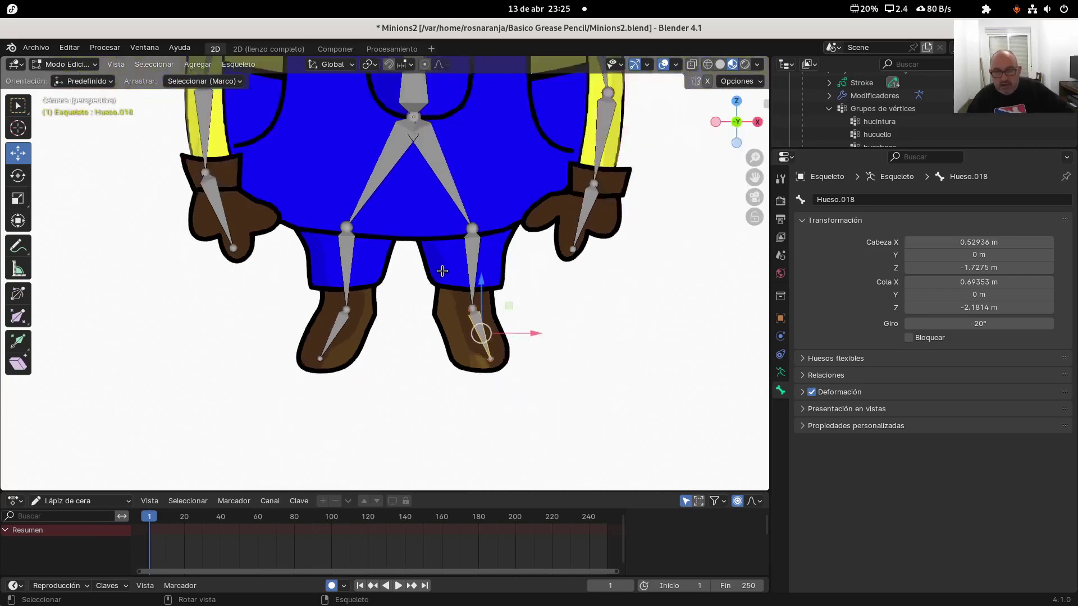
pyautogui.scroll(5, 443, 271)
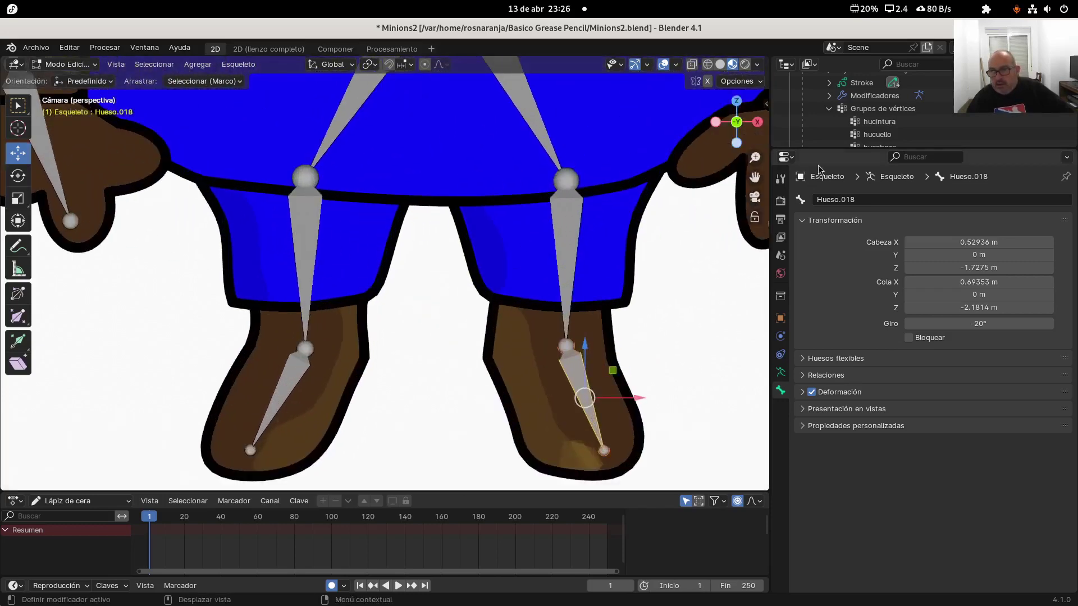
pyautogui.click(864, 198)
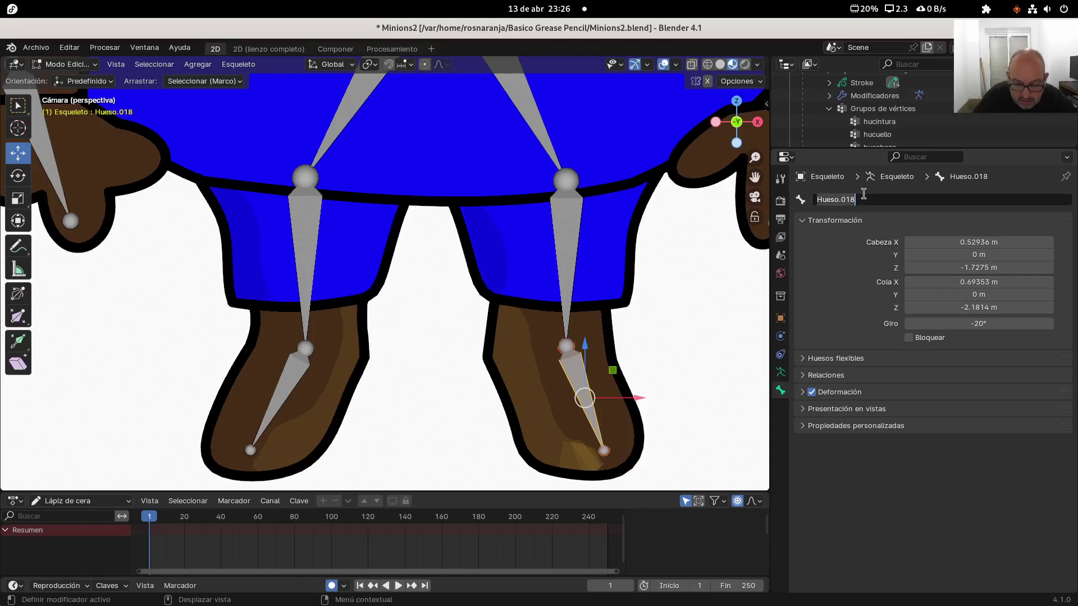
pyautogui.write('hupie')
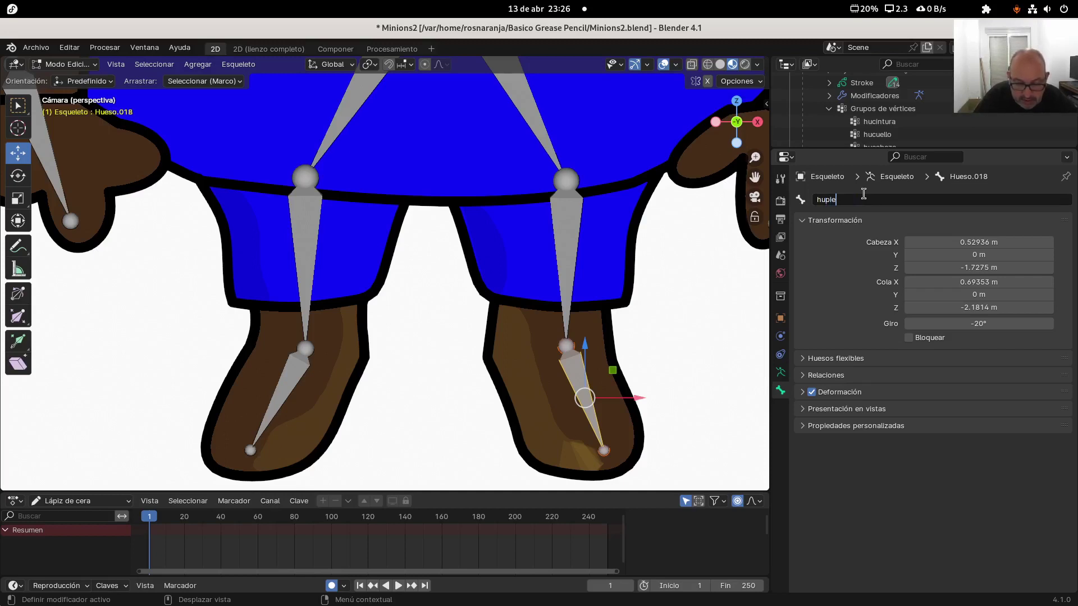
pyautogui.write('izq')
pyautogui.press('Return')
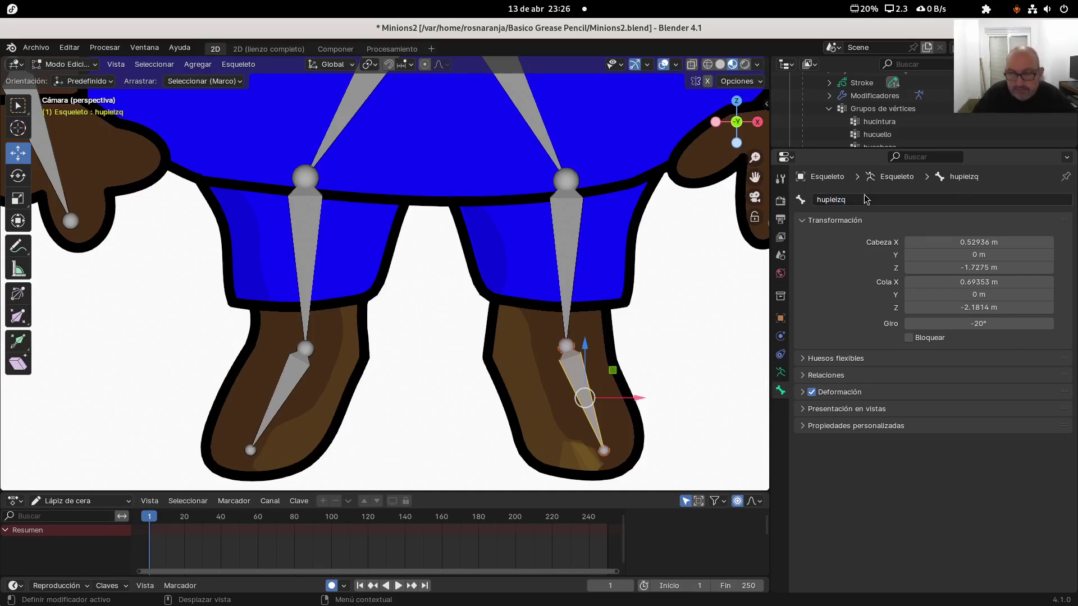
# - Rename the foot bone on the -X side as hupieder
pyautogui.click(290, 386)
pyautogui.click(845, 200)
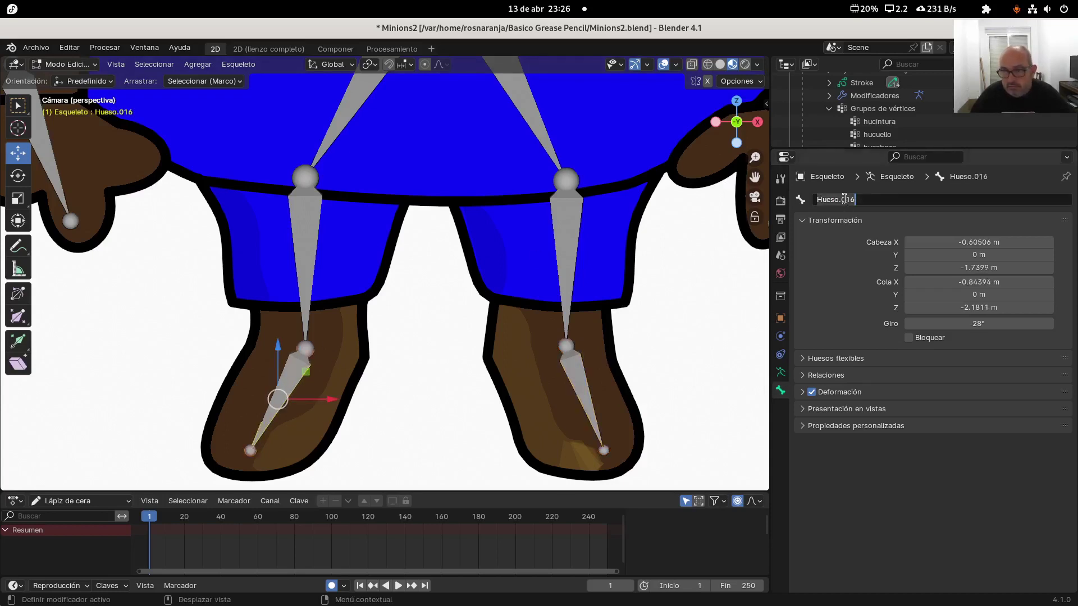
pyautogui.write('hupie')
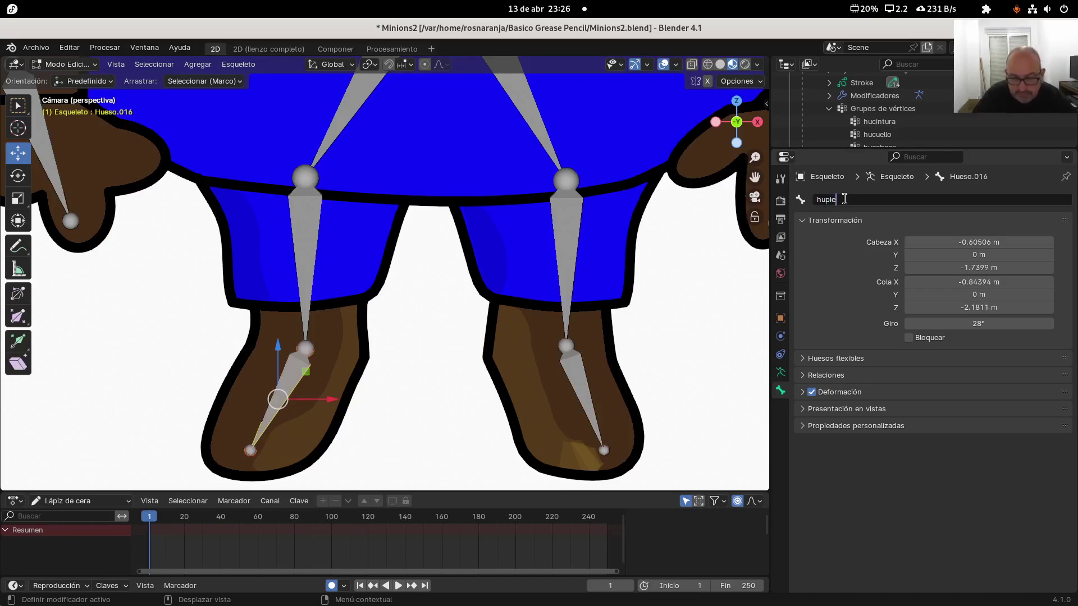
pyautogui.write('der')
pyautogui.press('Return')
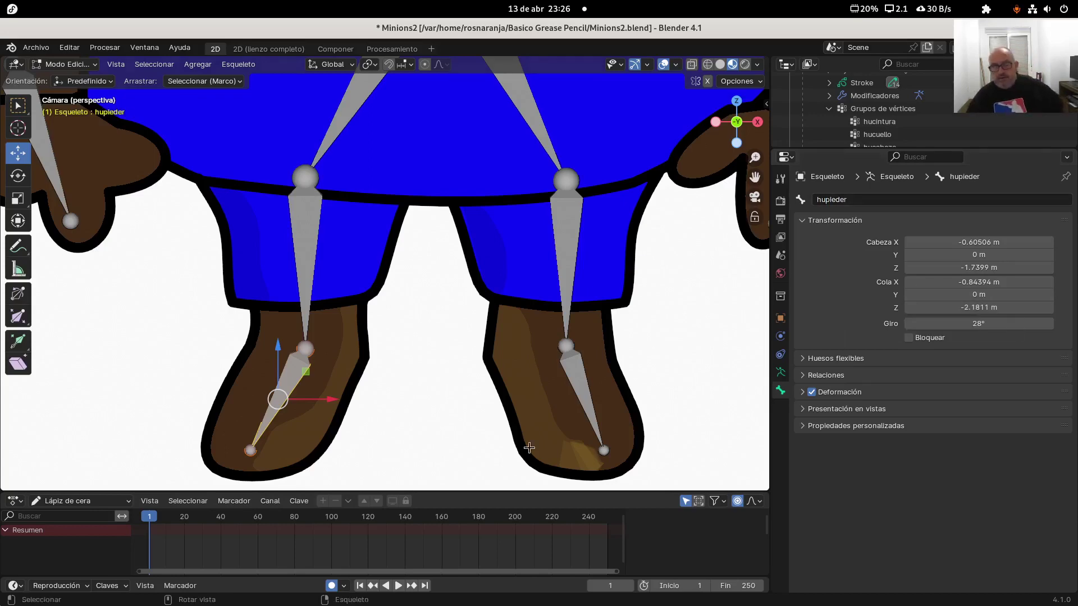
# - Leave the armature's Edit Mode and return to Object Mode with the whole Minion in view
pyautogui.scroll(-7, 431, 354)
pyautogui.scroll(3, 431, 353)
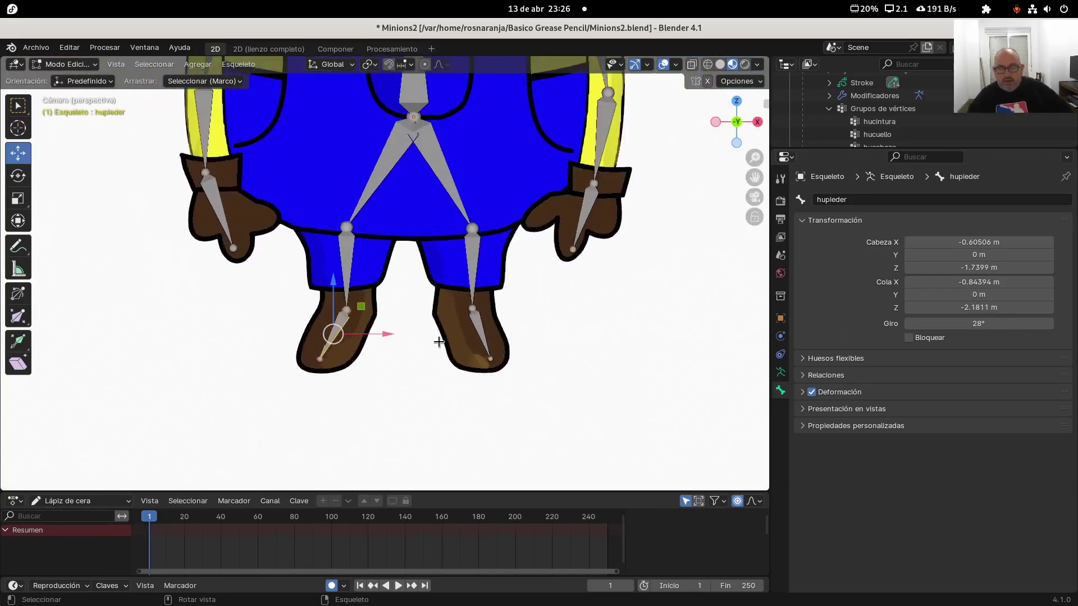
pyautogui.scroll(-5, 579, 330)
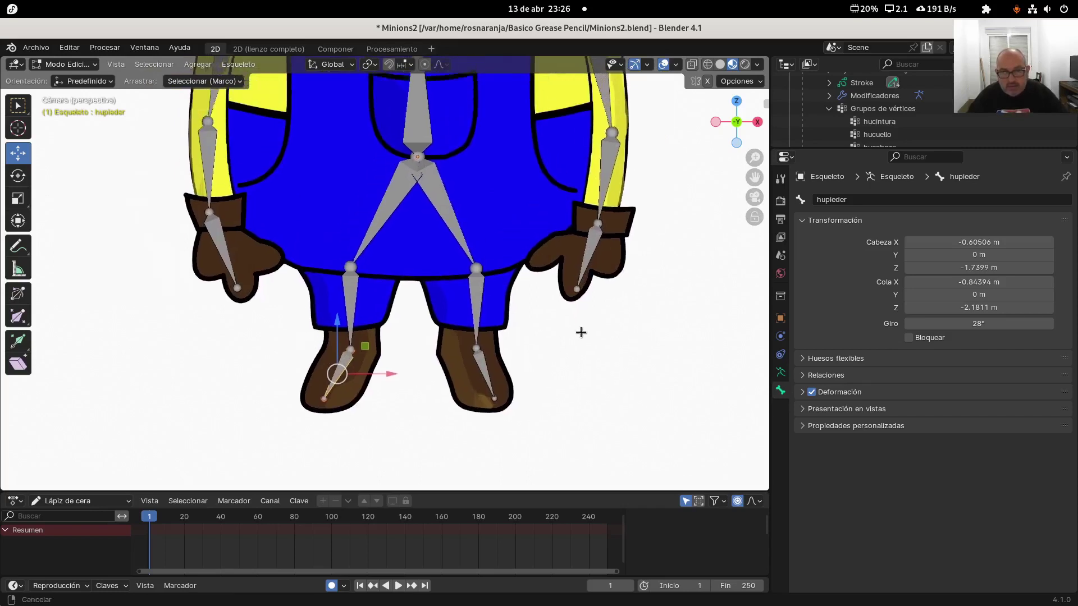
pyautogui.click(65, 64)
pyautogui.click(60, 80)
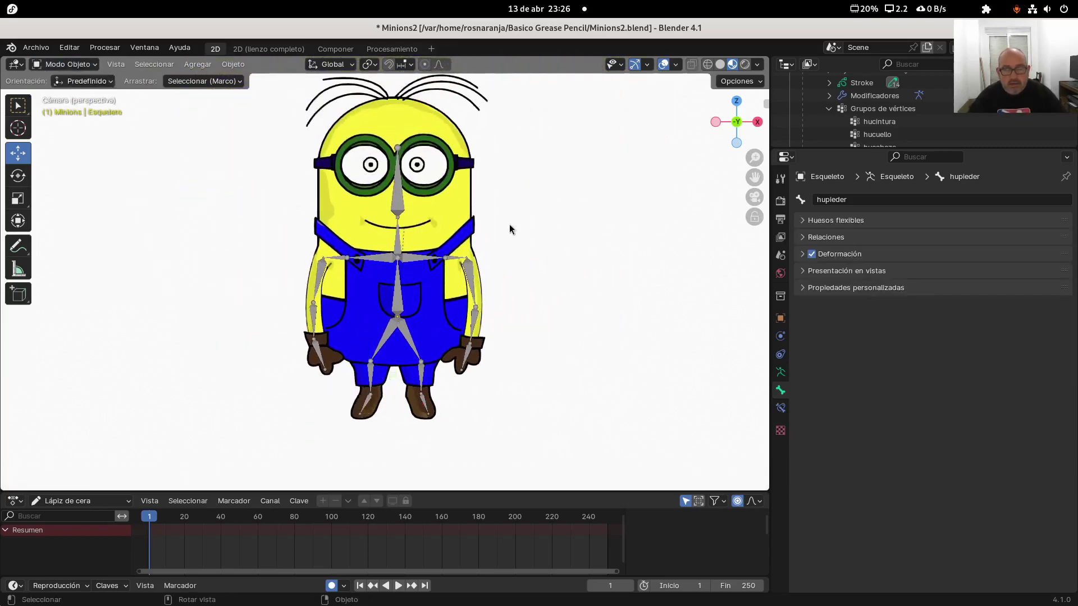
# - Parent the Minion drawing to the armature with automatic weights and deselect both objects
pyautogui.click(452, 198)
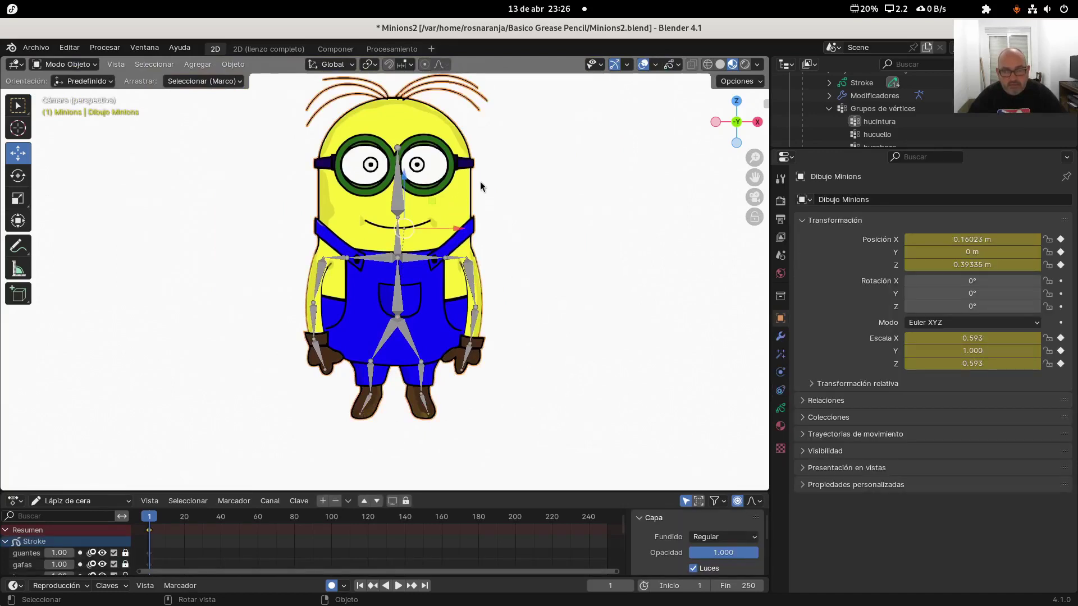
pyautogui.click(401, 324)
pyautogui.hotkey('ctrl', 'p')
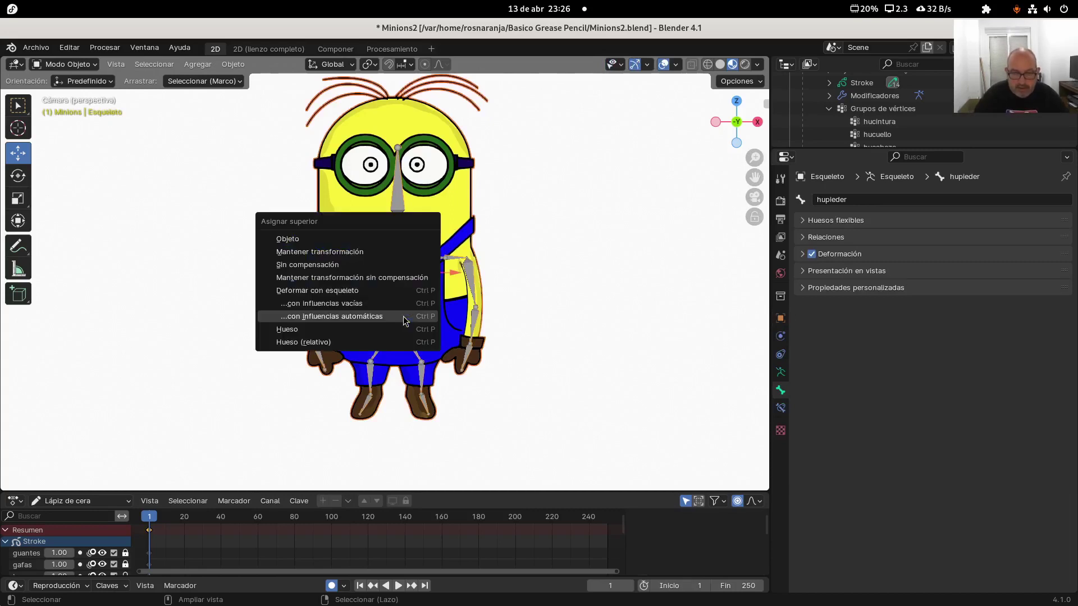
pyautogui.click(403, 316)
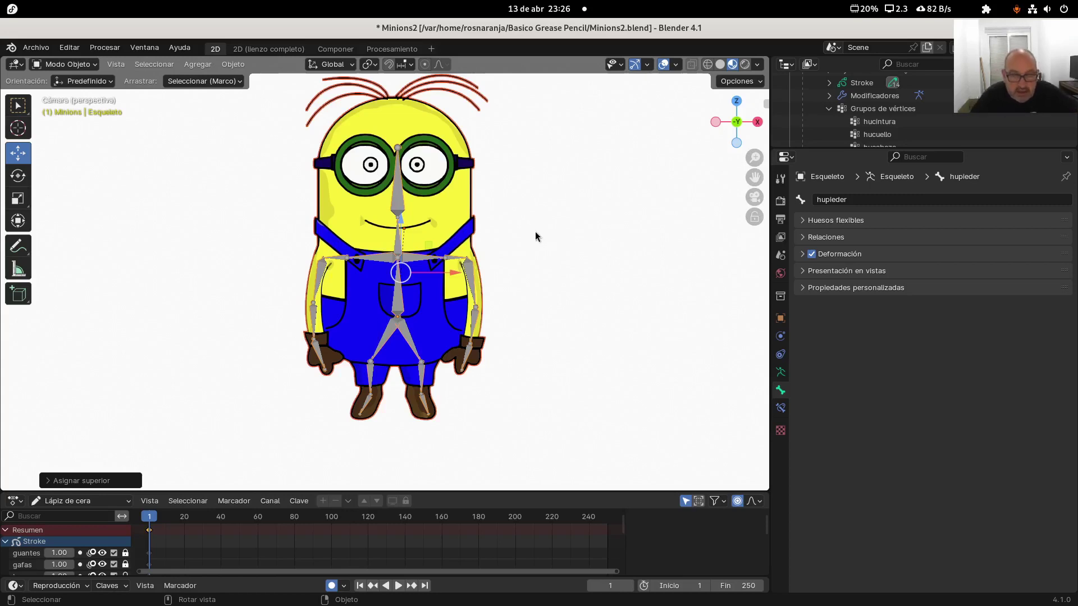
pyautogui.click(555, 220)
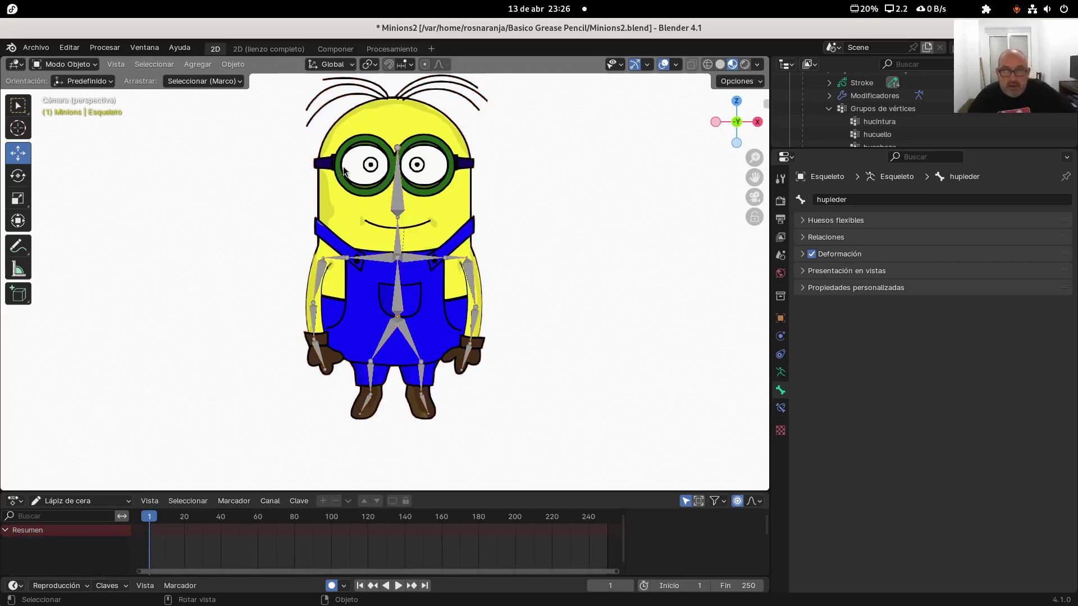
# - Check the names of the vertex groups listed under the Minion drawing
pyautogui.scroll(2, 371, 169)
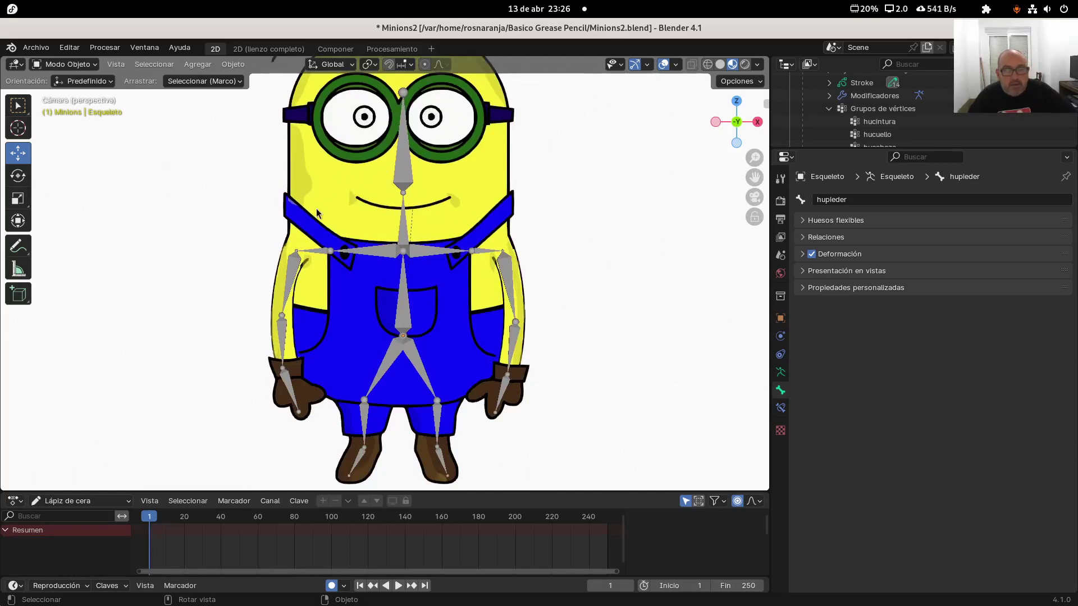
pyautogui.scroll(-2, 317, 213)
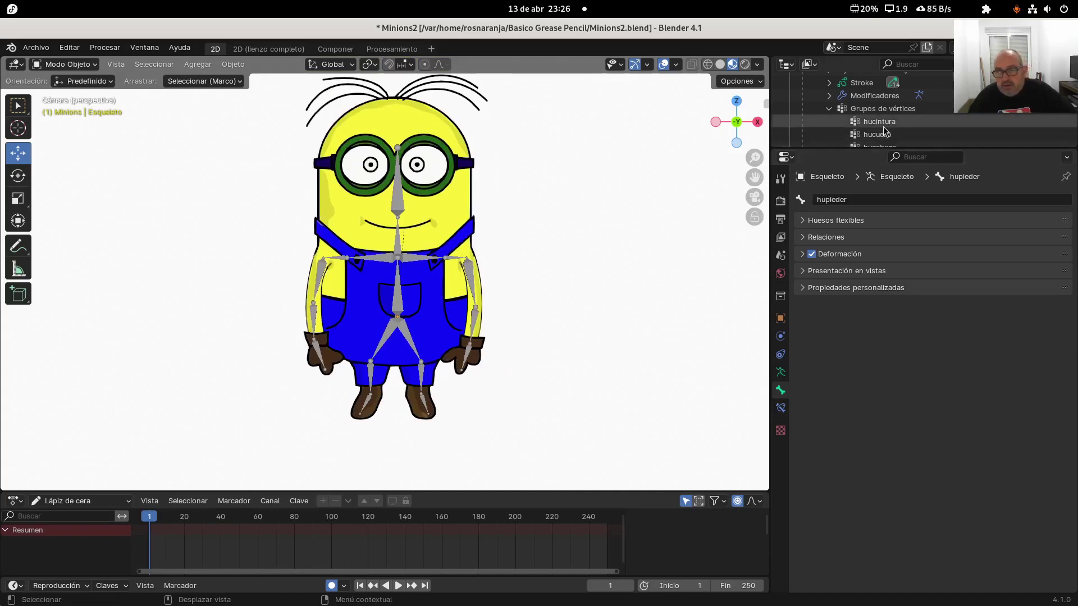
pyautogui.scroll(-4, 892, 126)
pyautogui.scroll(-12, 893, 123)
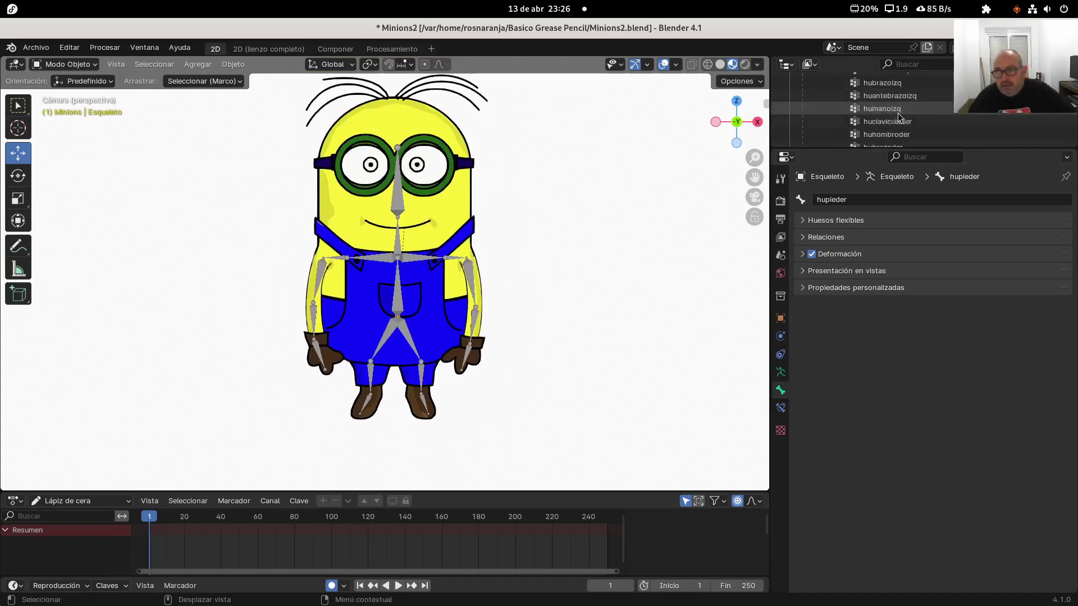
pyautogui.scroll(15, 898, 118)
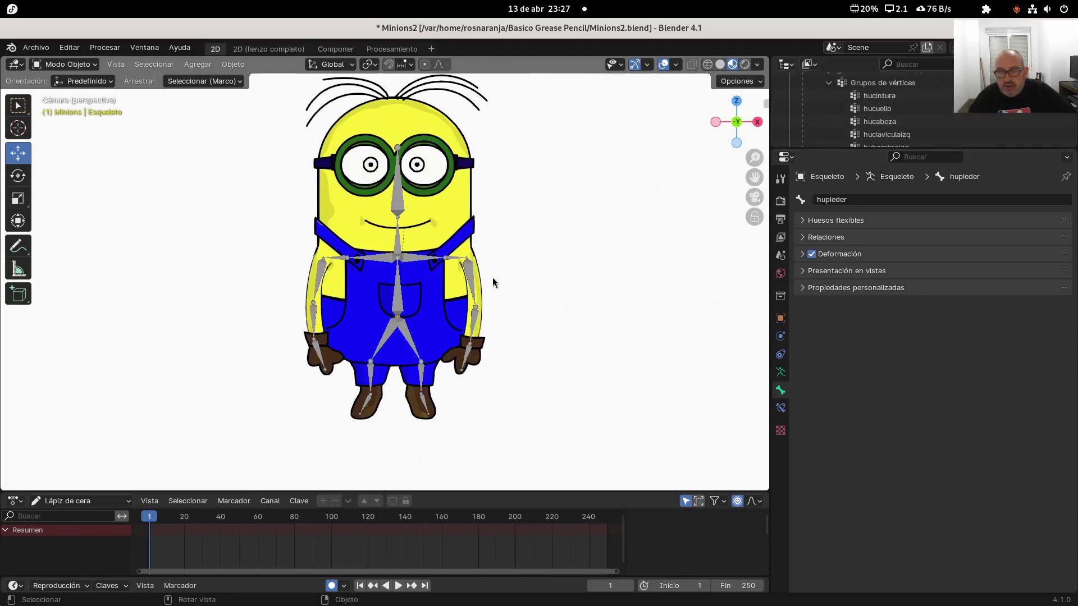
pyautogui.scroll(2, 898, 107)
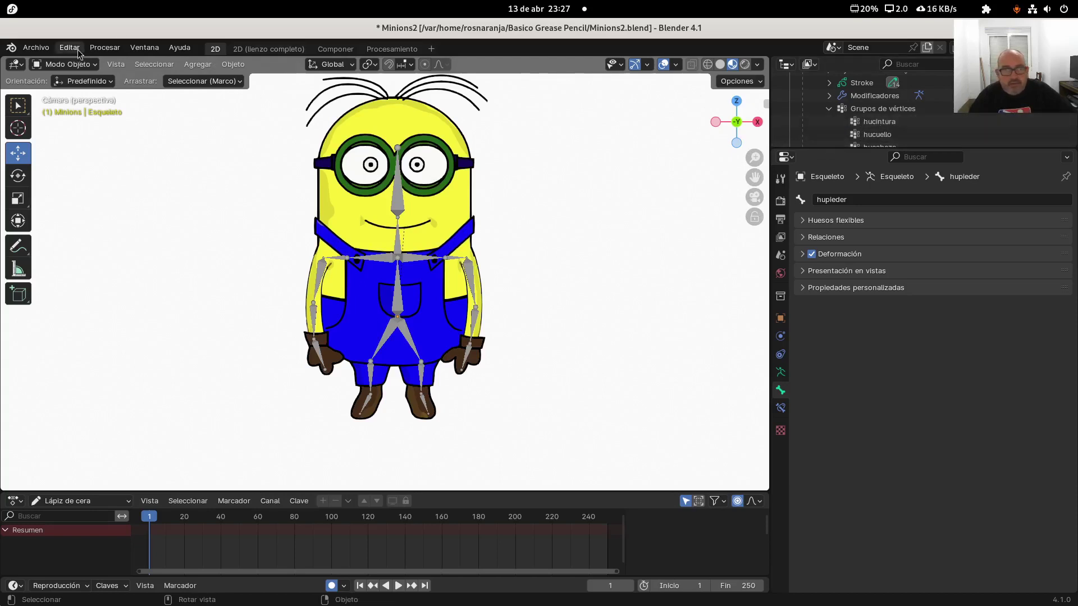
# - Switch the Minion drawing to Weight Paint mode and make hupieizq the active vertex group
pyautogui.click(341, 129)
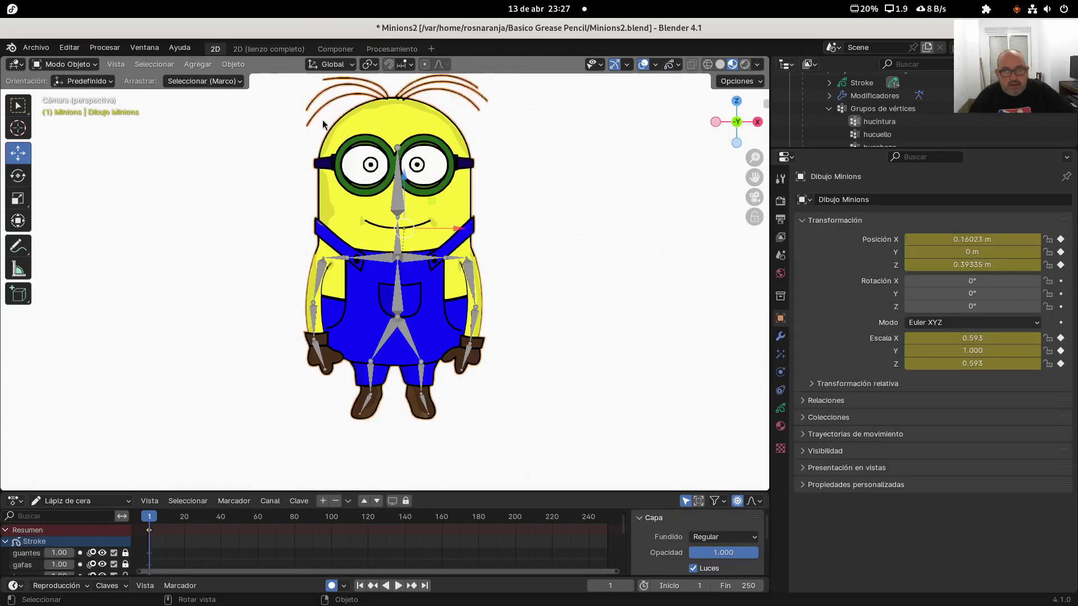
pyautogui.click(70, 66)
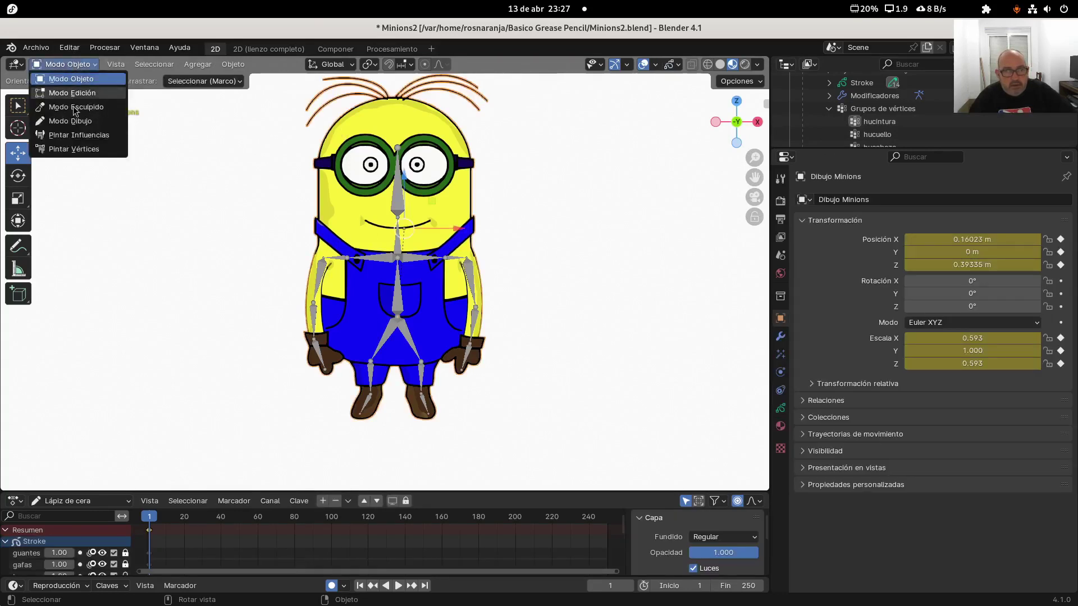
pyautogui.click(77, 136)
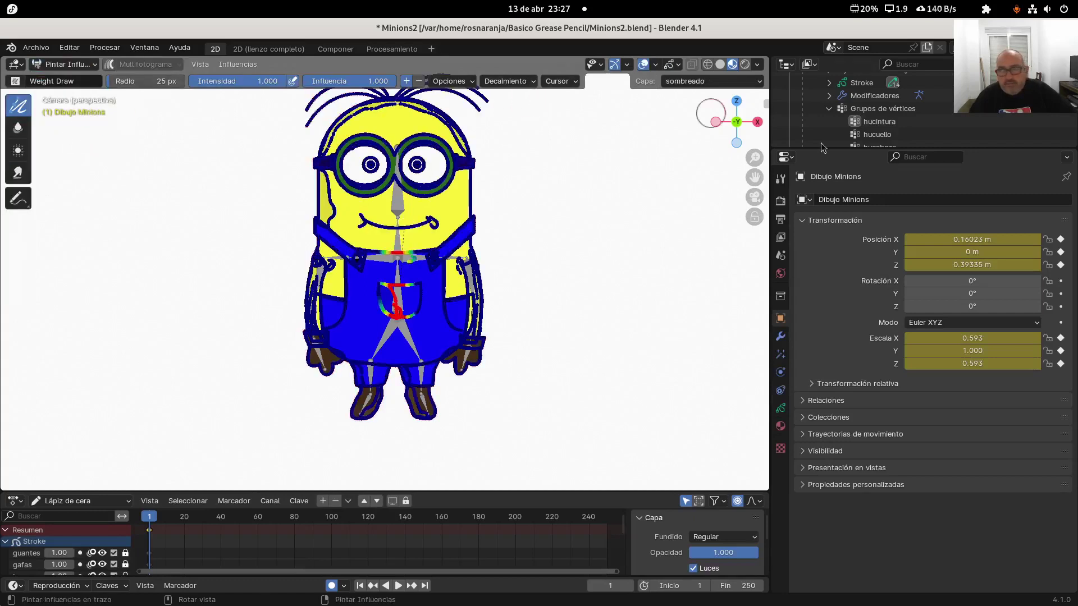
pyautogui.scroll(-5, 945, 122)
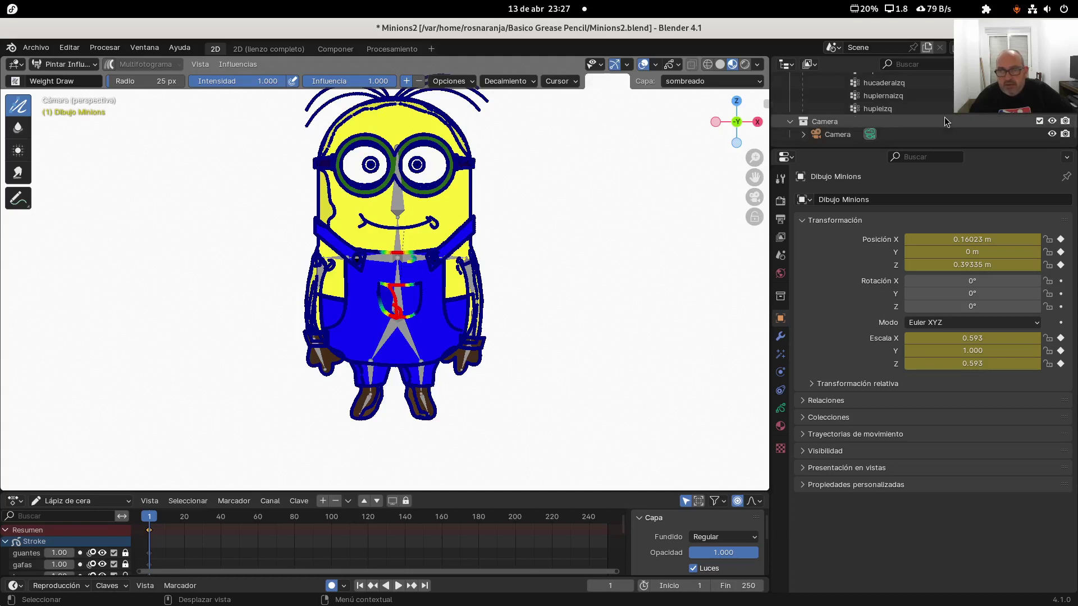
pyautogui.scroll(3, 901, 122)
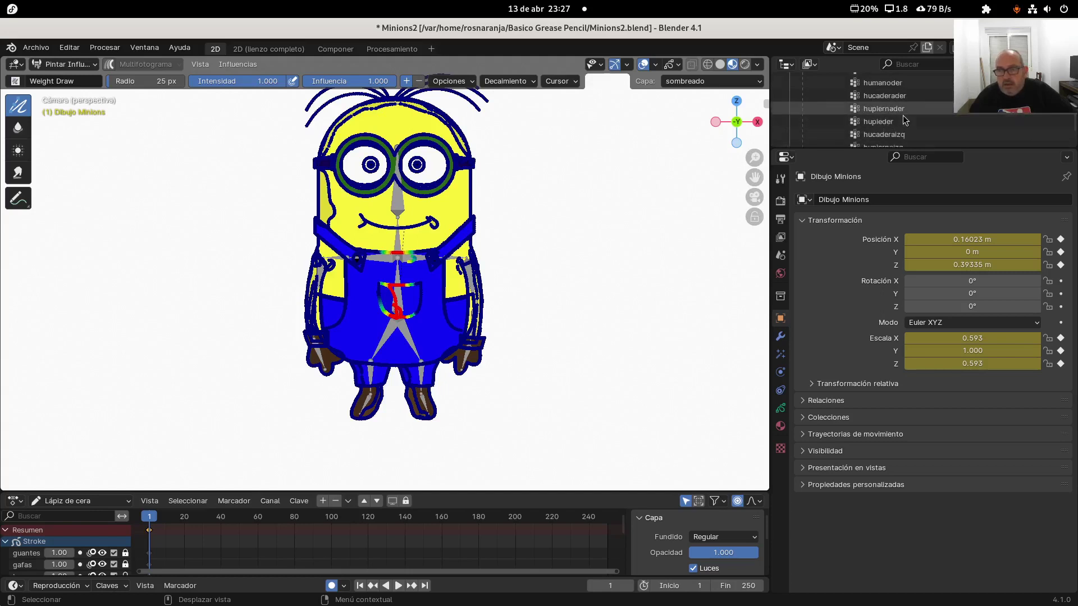
pyautogui.scroll(-3, 904, 121)
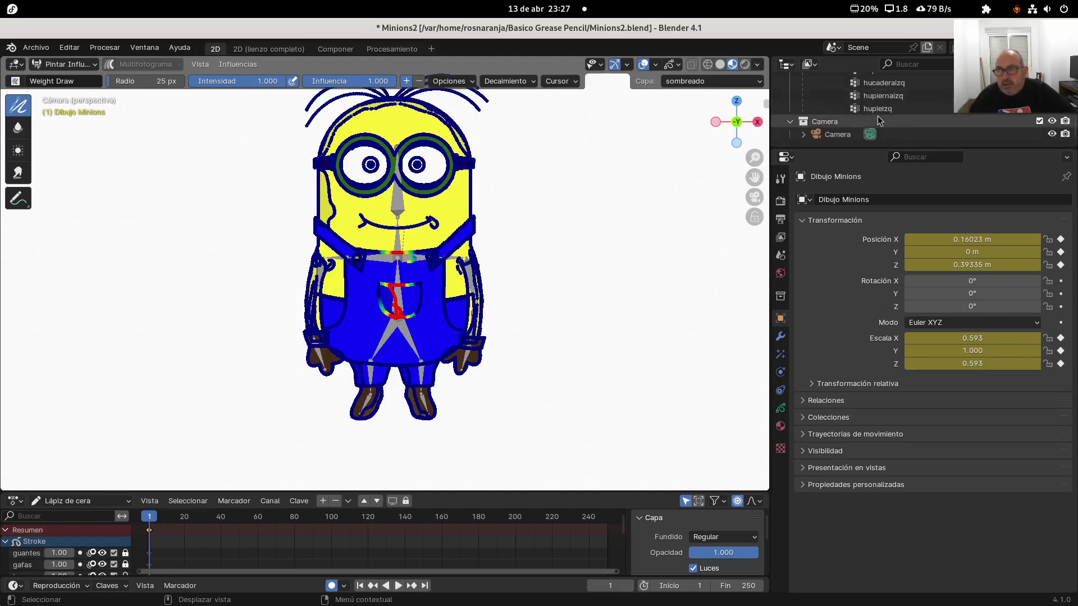
pyautogui.click(882, 110)
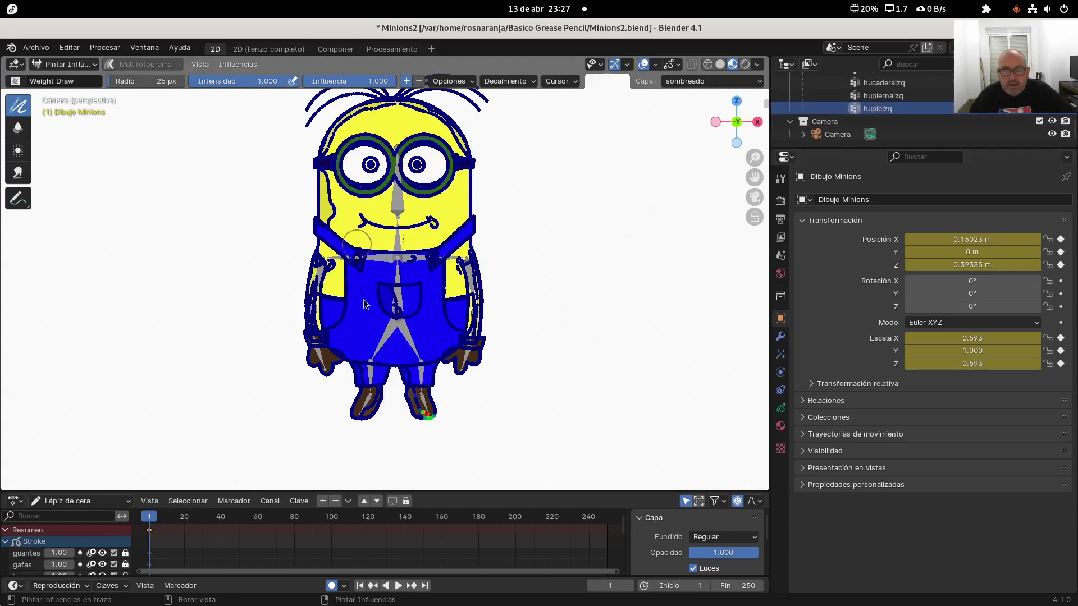
# - Paint hupieizq influence 1.000 over the strokes of the whole +X side boot and look through the drawing's layer list
pyautogui.scroll(2, 366, 303)
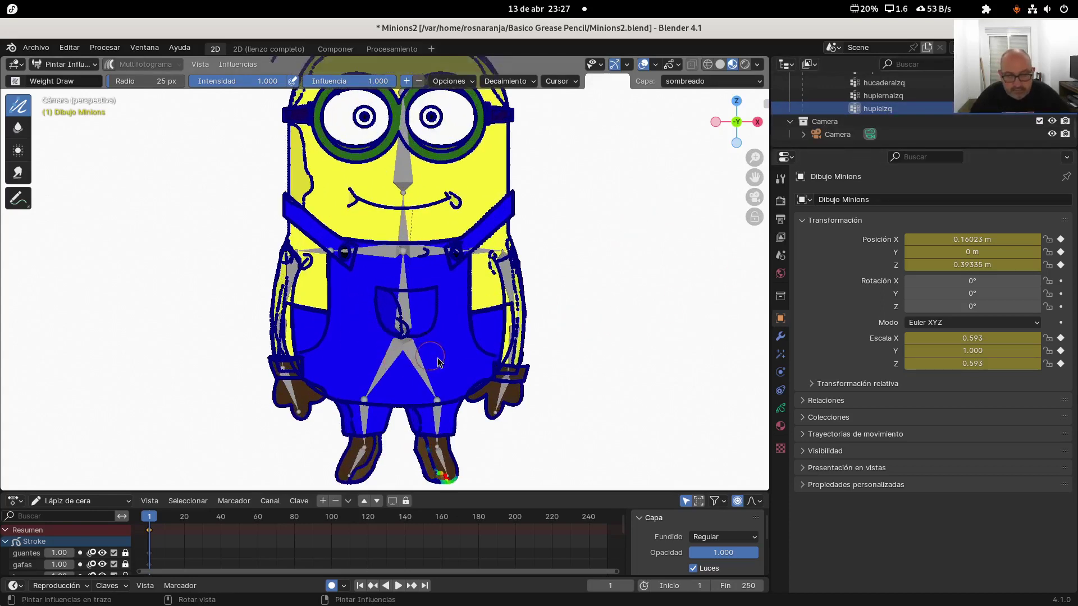
pyautogui.keyDown('shift'); pyautogui.scroll(-5, 447, 350); pyautogui.keyUp('shift')
pyautogui.scroll(3, 458, 273)
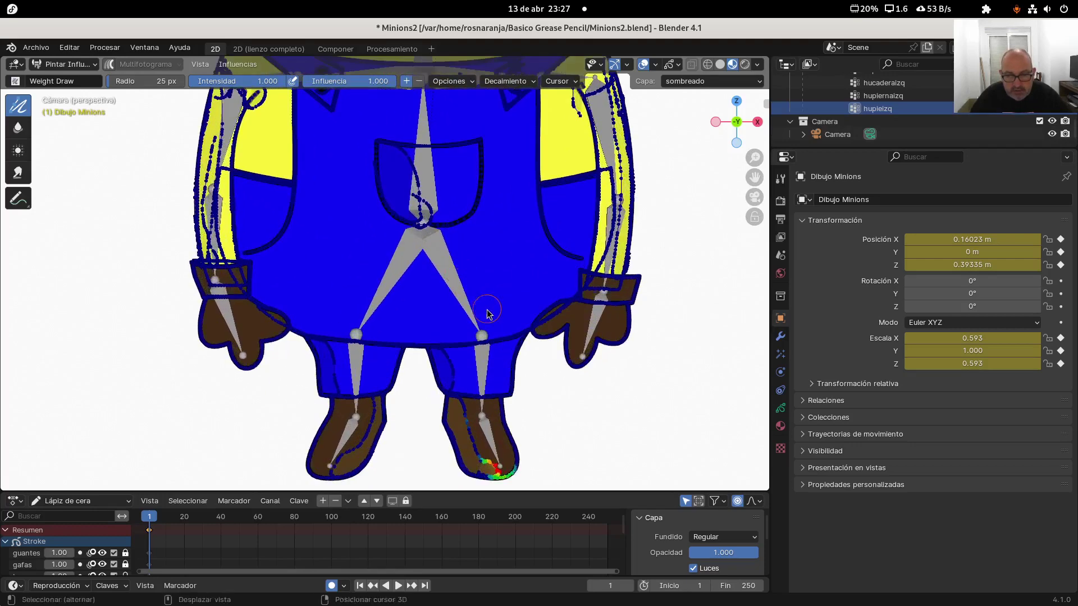
pyautogui.keyDown('shift'); pyautogui.moveTo(488, 314); pyautogui.dragTo(457, 233, button='middle'); pyautogui.keyUp('shift')
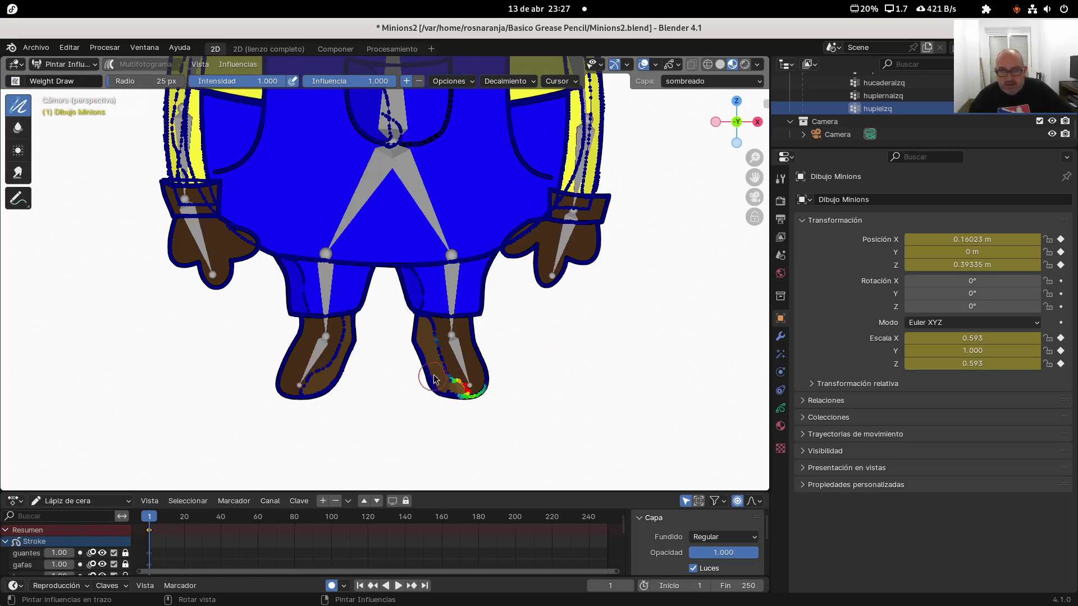
pyautogui.moveTo(432, 377)
pyautogui.mouseDown()
pyautogui.moveTo(442, 362)
pyautogui.moveTo(436, 399)
pyautogui.moveTo(431, 388)
pyautogui.mouseUp()
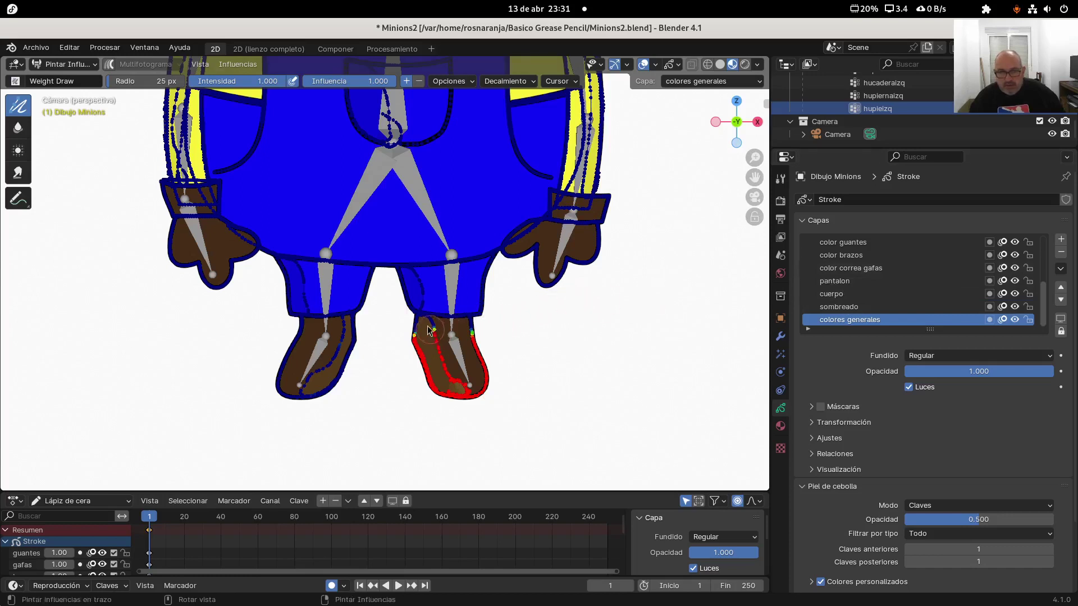
pyautogui.scroll(1, 877, 292)
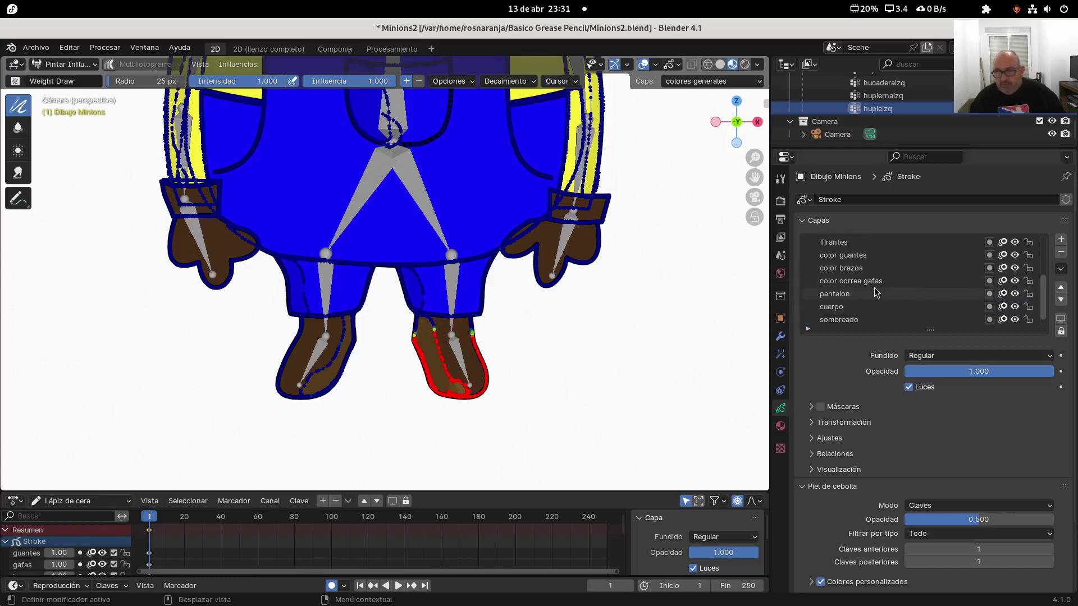
pyautogui.scroll(1, 873, 293)
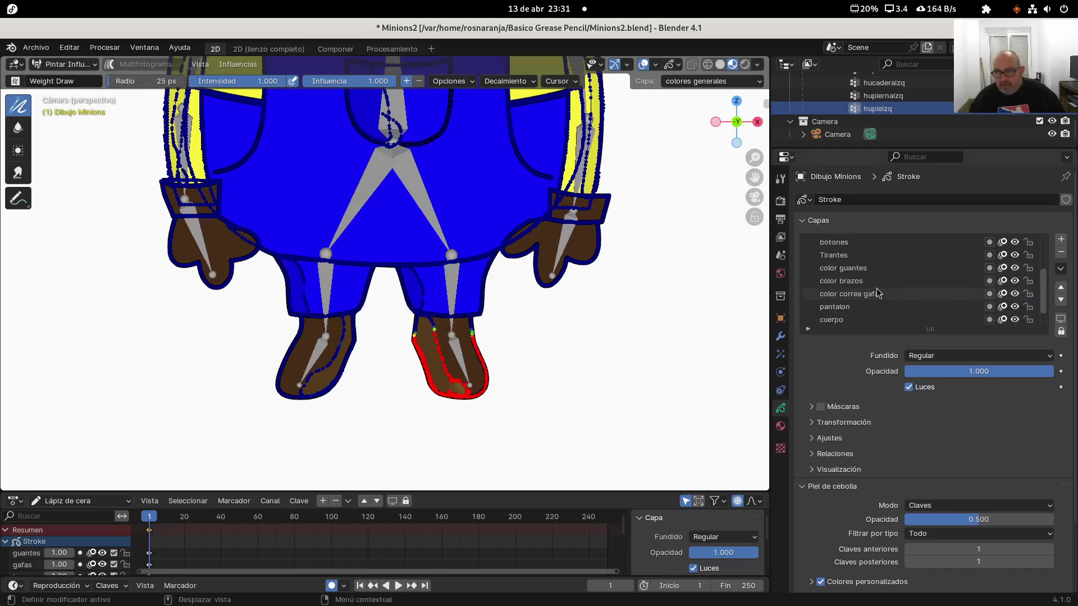
# - Look through the Minion drawing's layer list from guantes down to colores generales
pyautogui.scroll(1, 869, 288)
pyautogui.scroll(1, 867, 288)
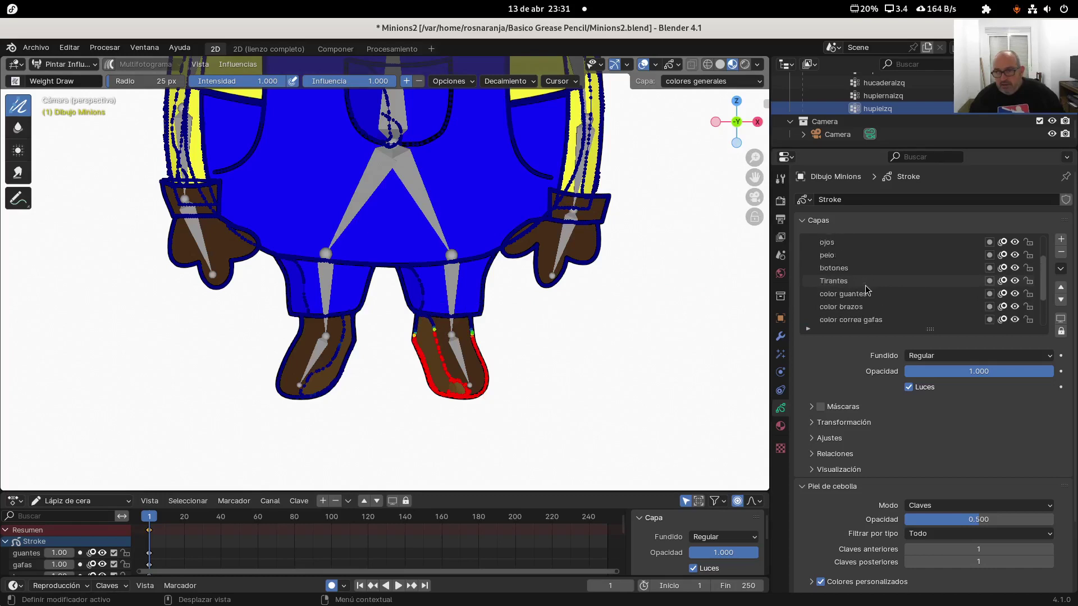
pyautogui.scroll(2, 862, 281)
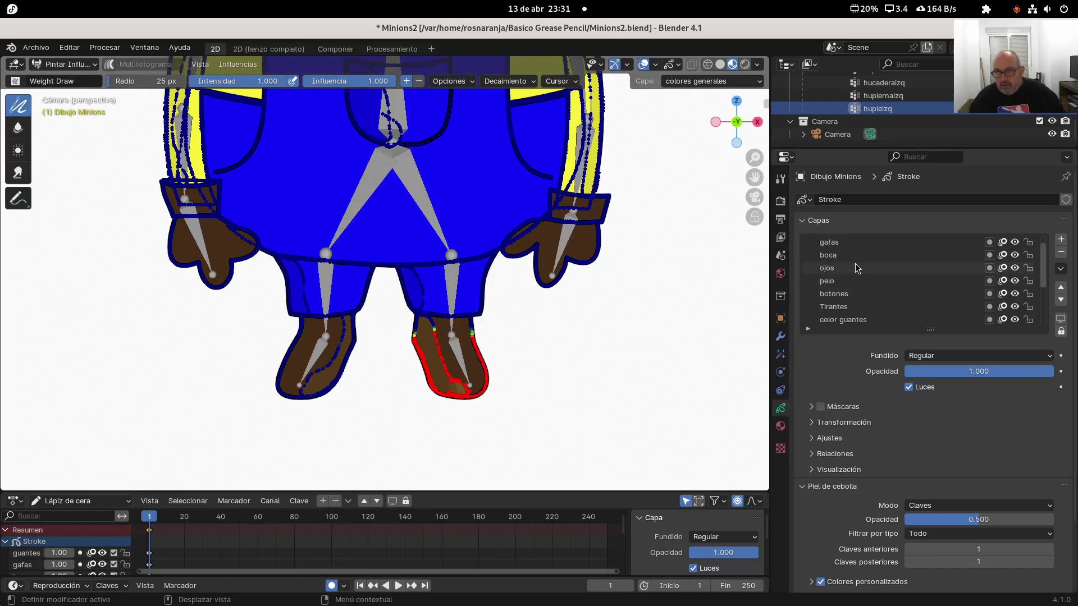
pyautogui.scroll(1, 857, 269)
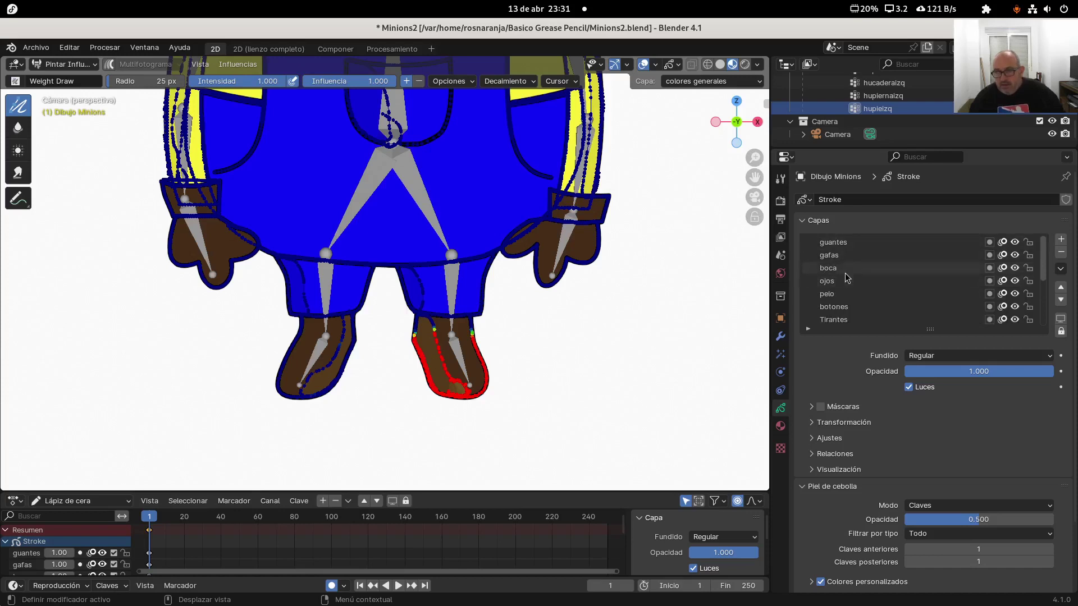
pyautogui.scroll(-1, 855, 281)
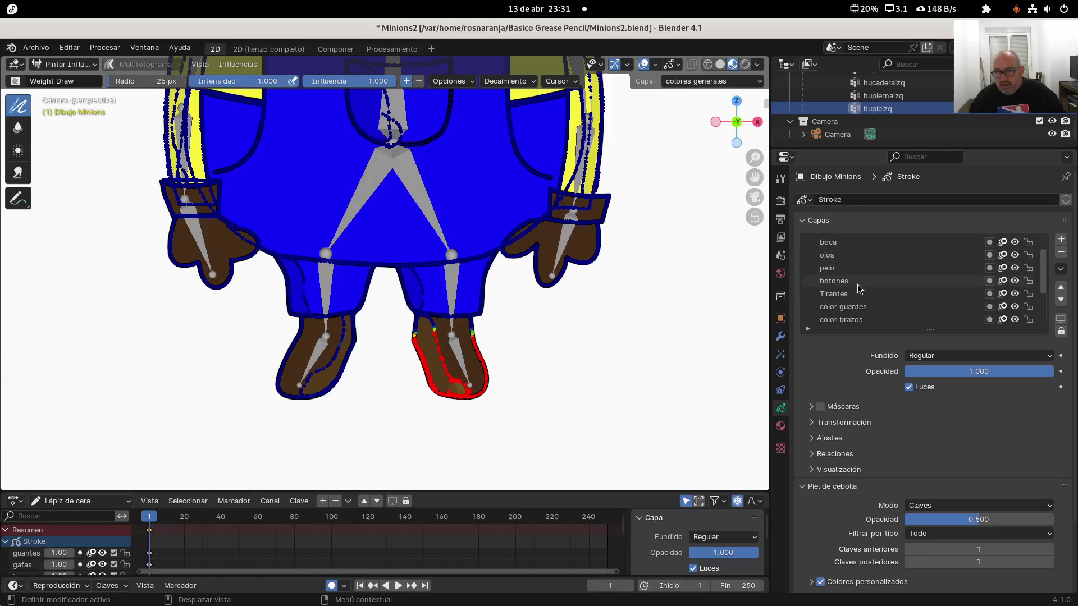
pyautogui.scroll(-4, 857, 284)
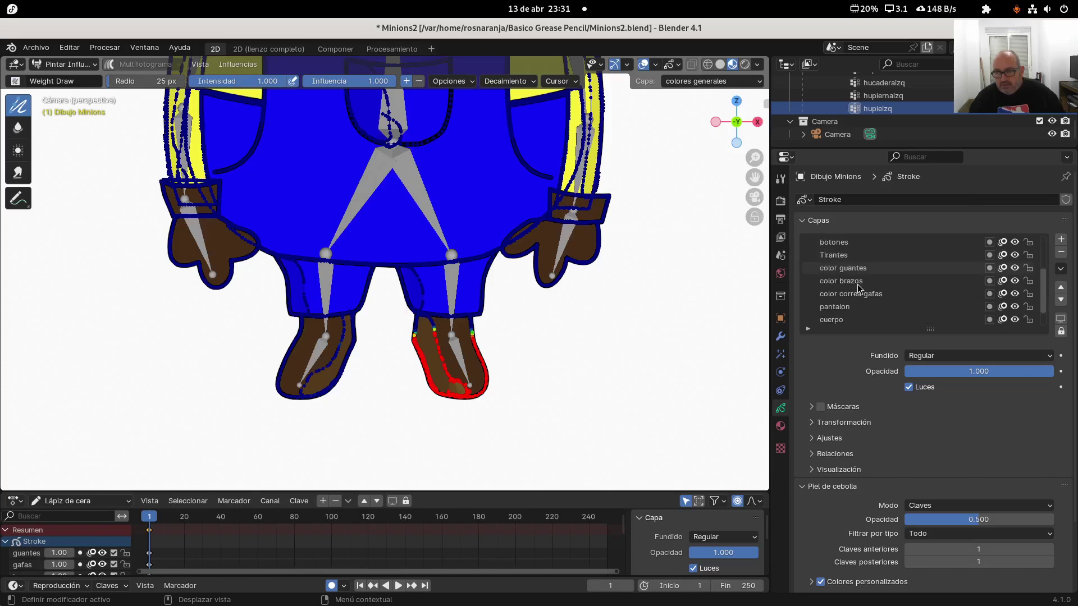
pyautogui.scroll(-2, 857, 284)
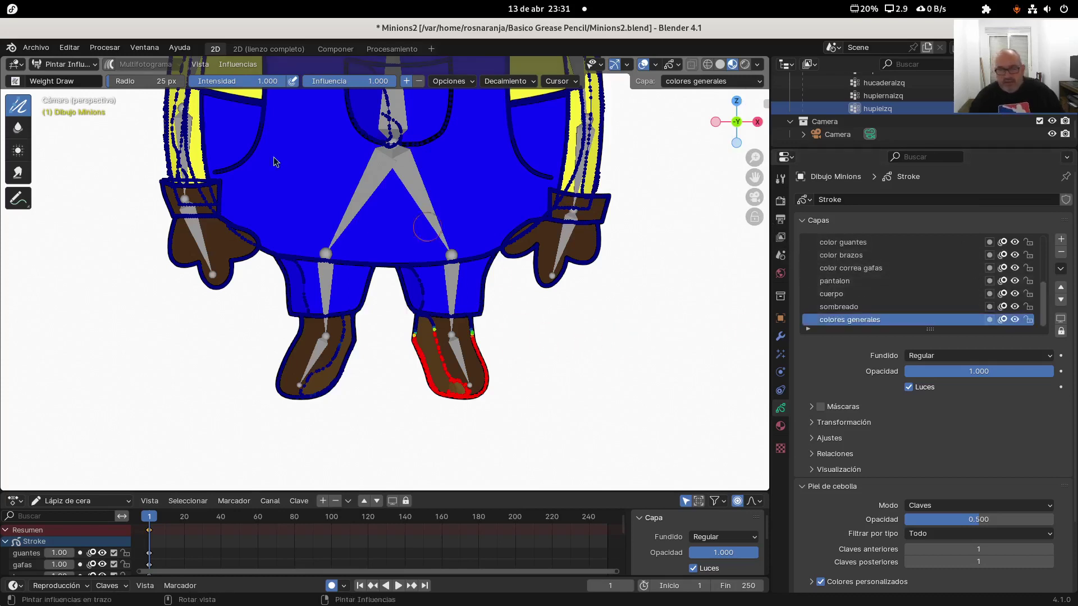
# - Leave Weight Paint mode, put the Esqueleto armature in Pose Mode and select the hupieizq bone
pyautogui.click(43, 67)
pyautogui.click(61, 77)
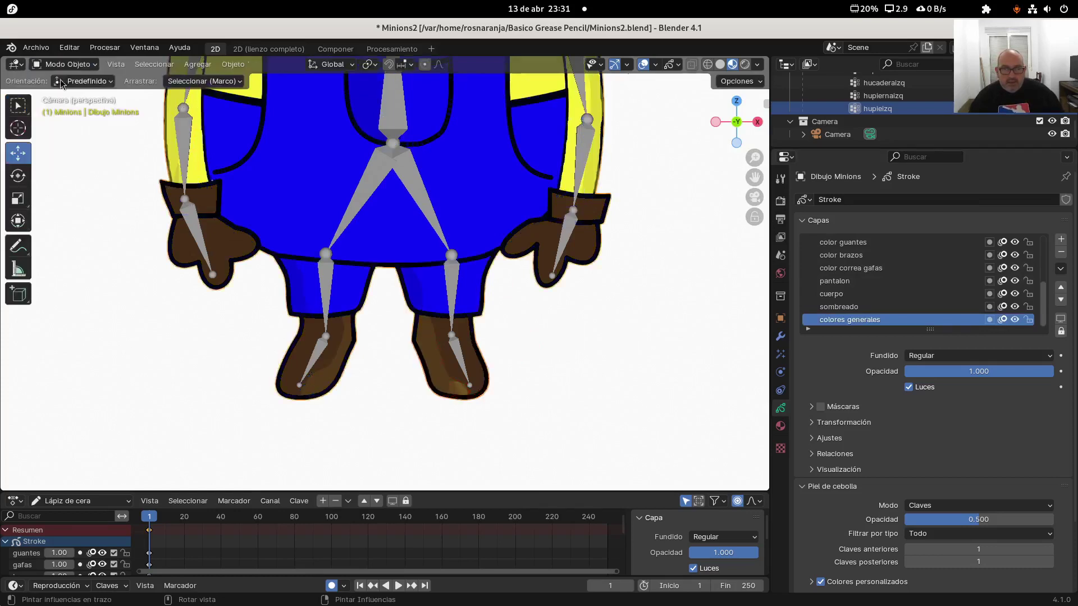
pyautogui.click(409, 191)
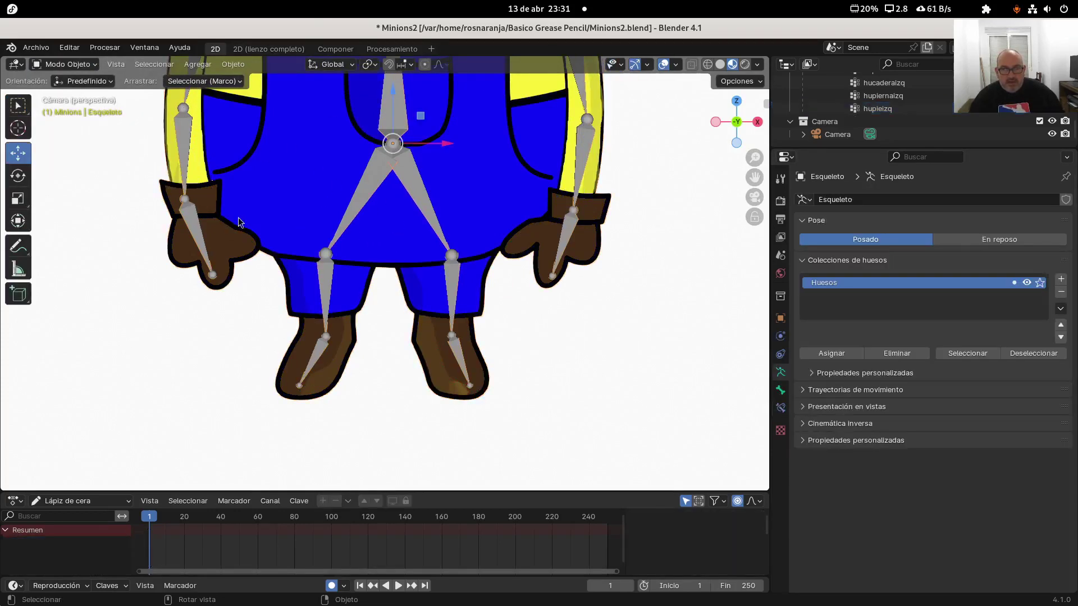
pyautogui.click(68, 65)
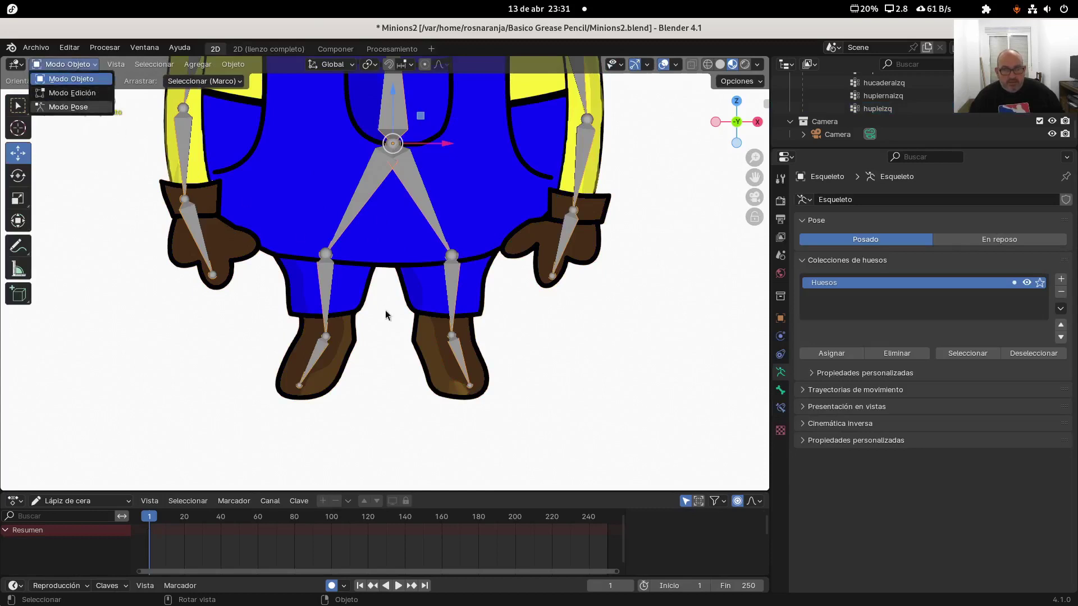
pyautogui.press('p')
pyautogui.click(458, 355)
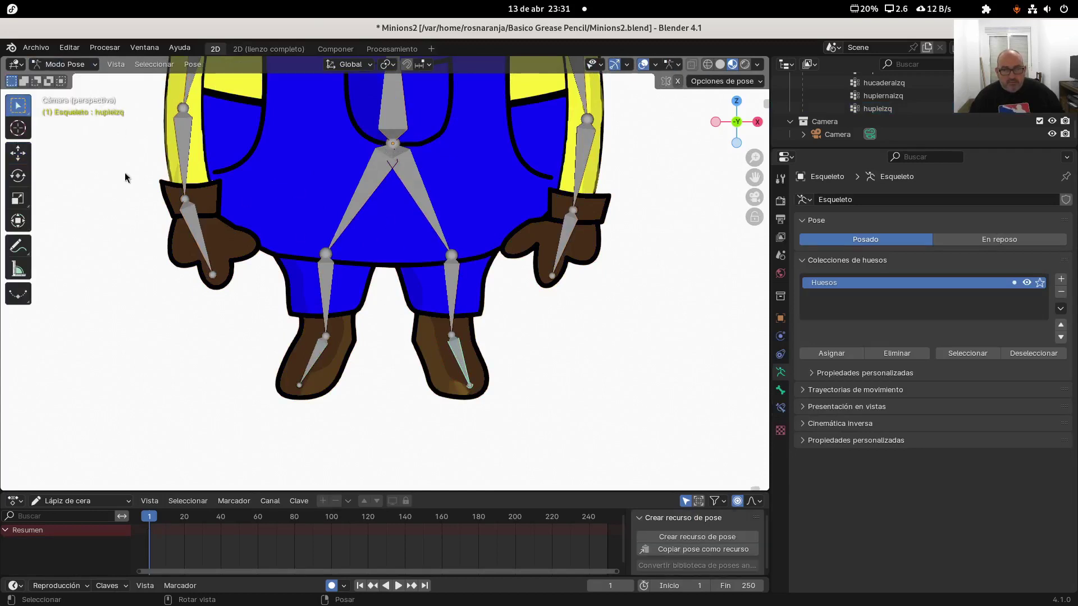
# - Test-rotate the hupieizq bone outward, undo the rotation and return the armature to Object Mode
pyautogui.click(18, 179)
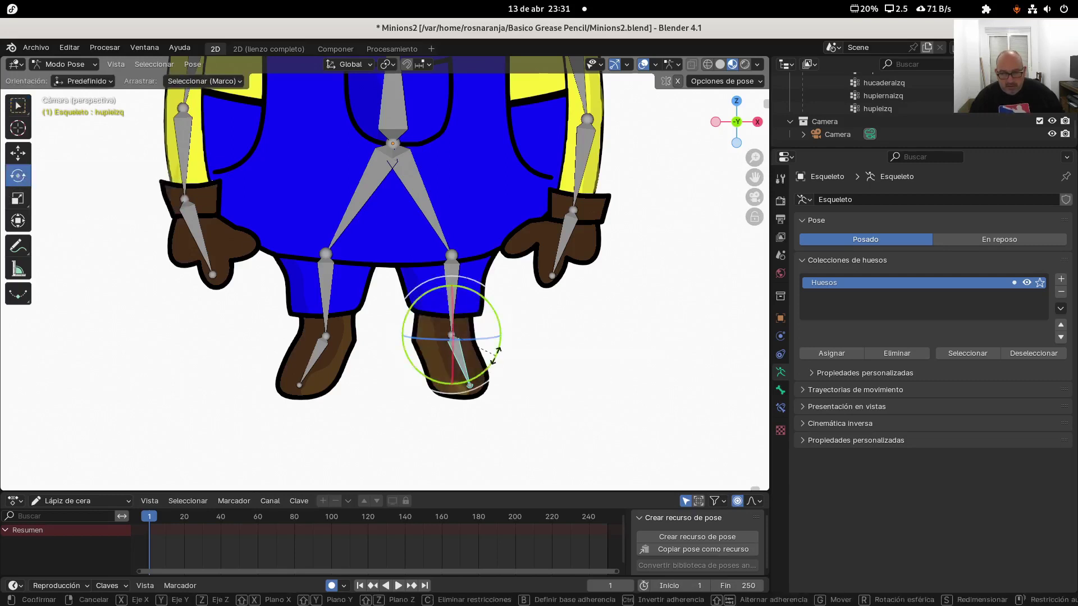
pyautogui.moveTo(492, 356)
pyautogui.mouseDown()
pyautogui.moveTo(507, 329)
pyautogui.moveTo(481, 369)
pyautogui.moveTo(500, 343)
pyautogui.mouseUp()
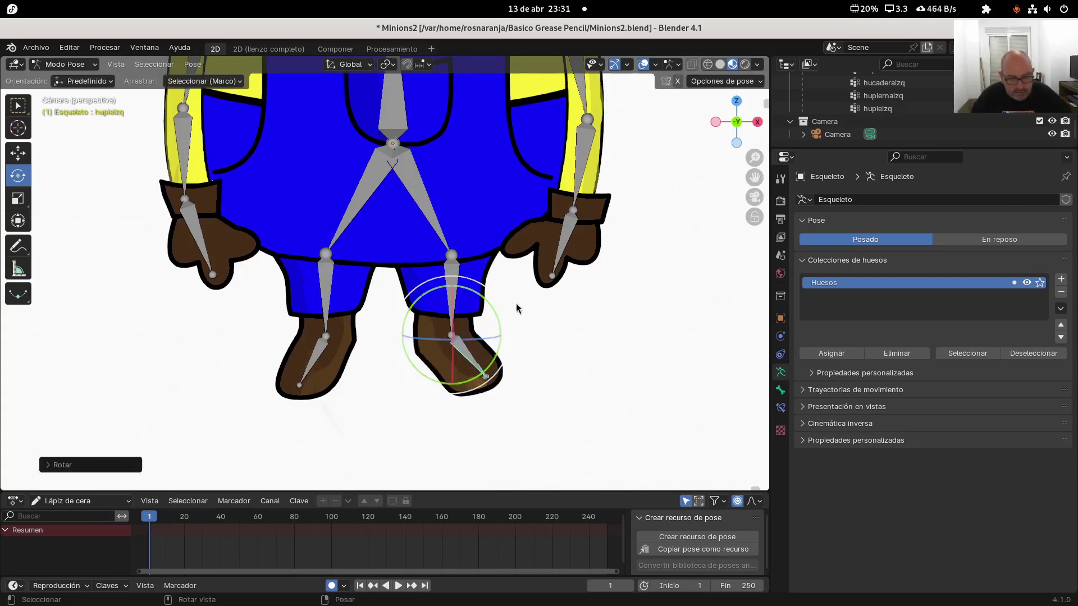
pyautogui.hotkey('ctrl', 'z')
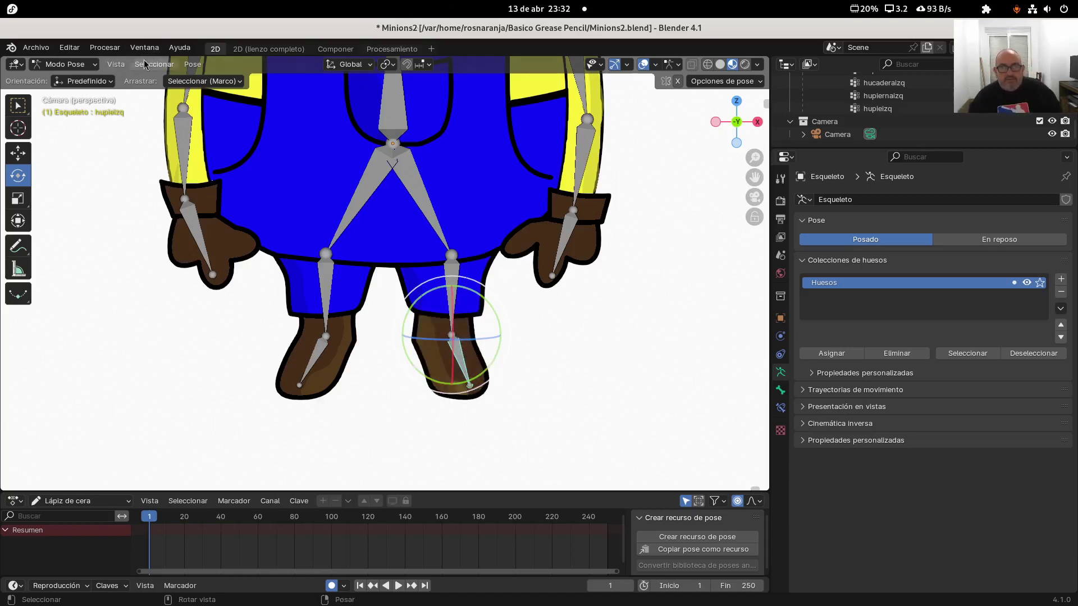
pyautogui.click(63, 65)
pyautogui.click(69, 79)
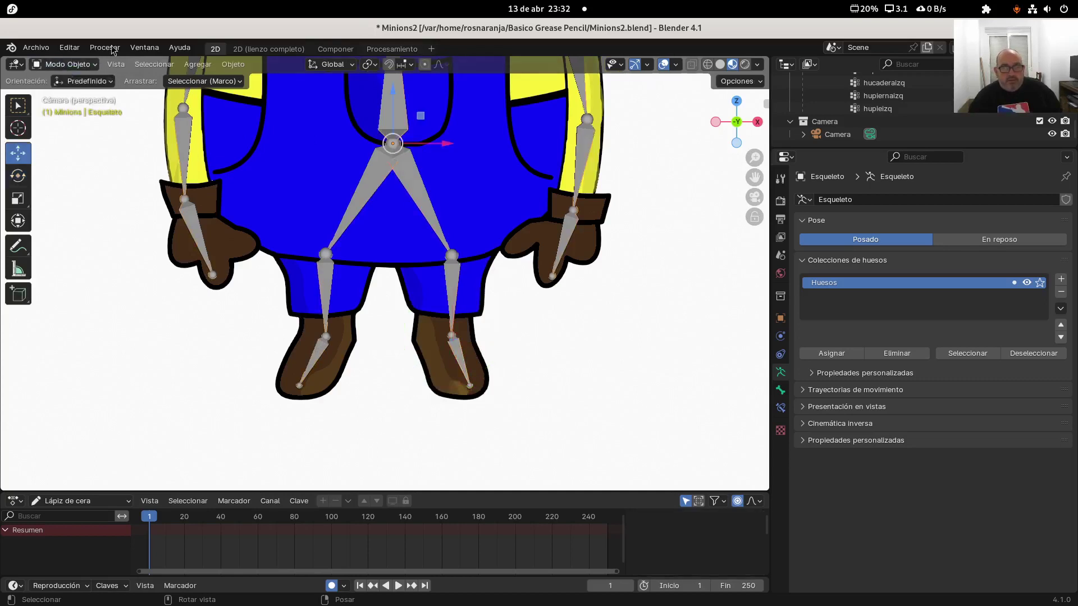
# - Select the Minion drawing, switch it to Weight Paint mode and make hupieder the active vertex group
pyautogui.scroll(-3, 185, 169)
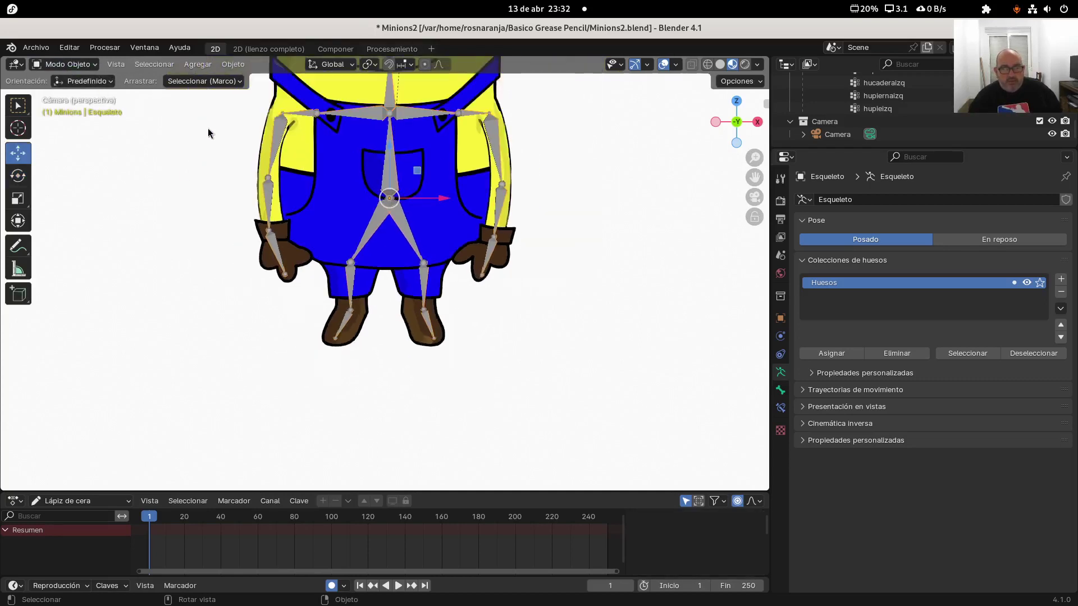
pyautogui.scroll(-3, 300, 126)
pyautogui.click(341, 146)
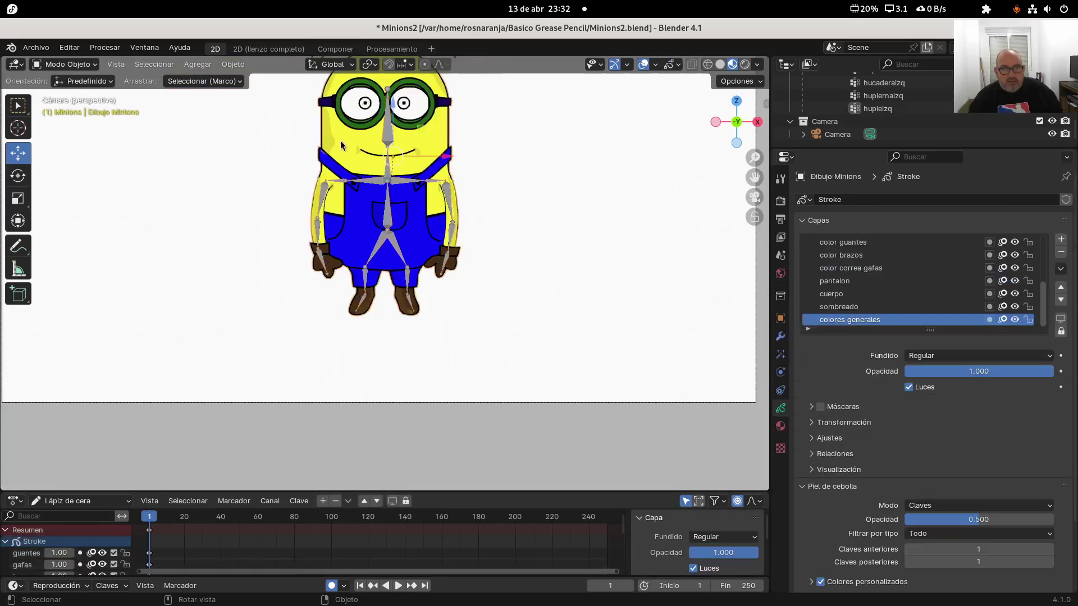
pyautogui.click(84, 66)
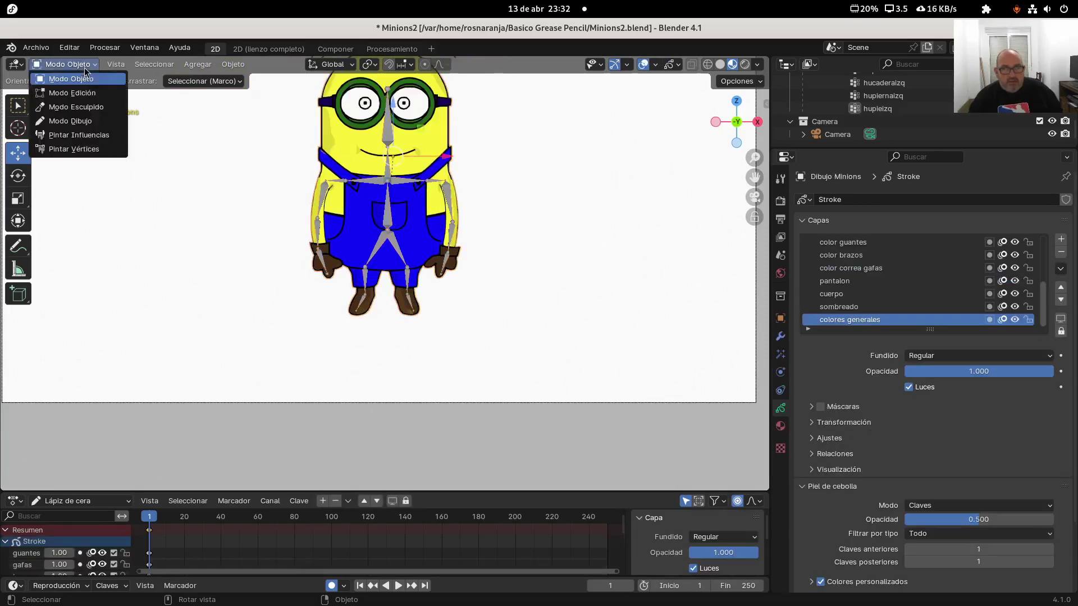
pyautogui.click(88, 135)
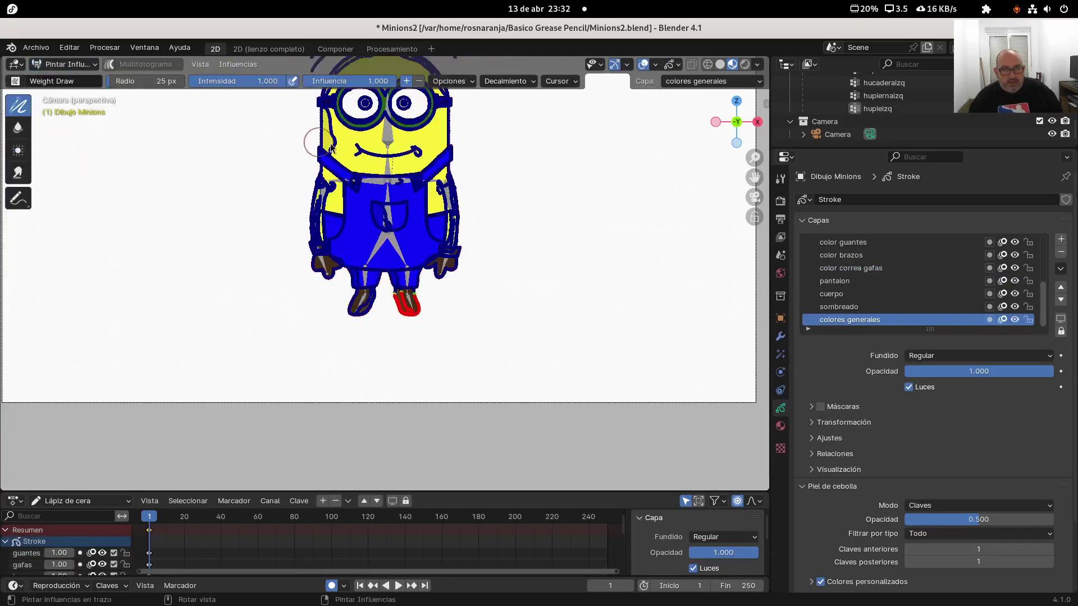
pyautogui.scroll(6, 349, 193)
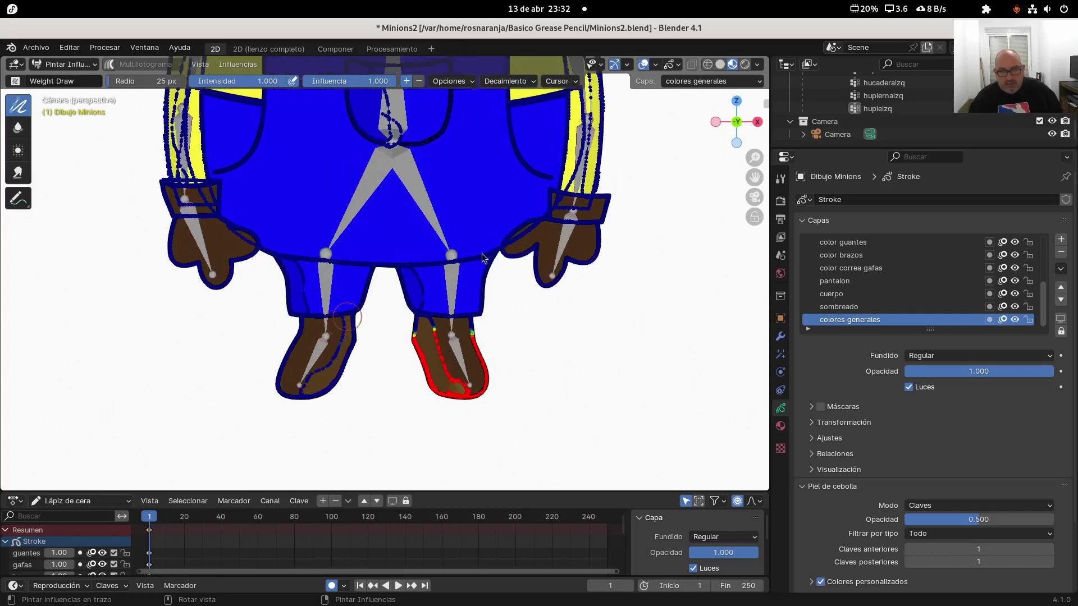
pyautogui.scroll(2, 917, 103)
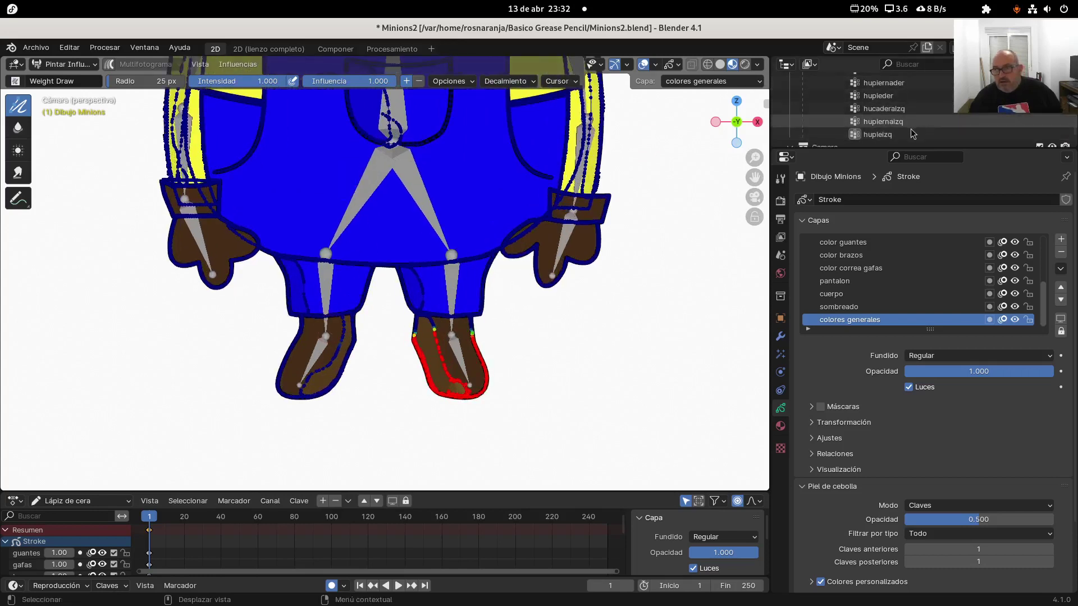
pyautogui.click(879, 96)
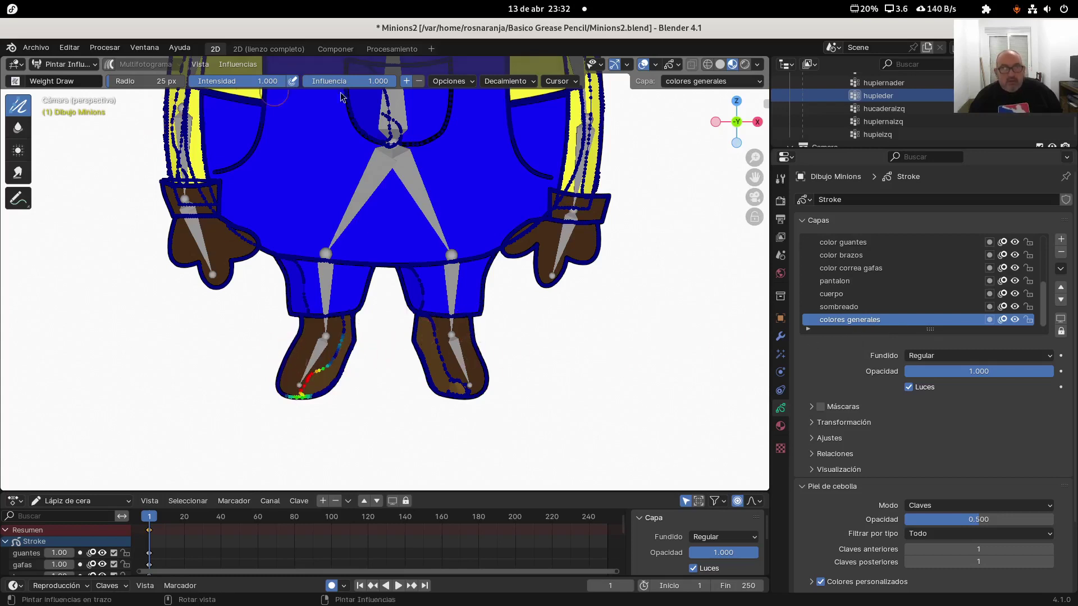
# - Paint hupieder influence 1.000 over the outline and inner strokes of the -X side boot
pyautogui.moveTo(300, 334)
pyautogui.mouseDown()
pyautogui.moveTo(279, 388)
pyautogui.moveTo(277, 376)
pyautogui.moveTo(283, 398)
pyautogui.moveTo(308, 394)
pyautogui.moveTo(334, 351)
pyautogui.moveTo(336, 380)
pyautogui.moveTo(339, 350)
pyautogui.moveTo(319, 370)
pyautogui.mouseUp()
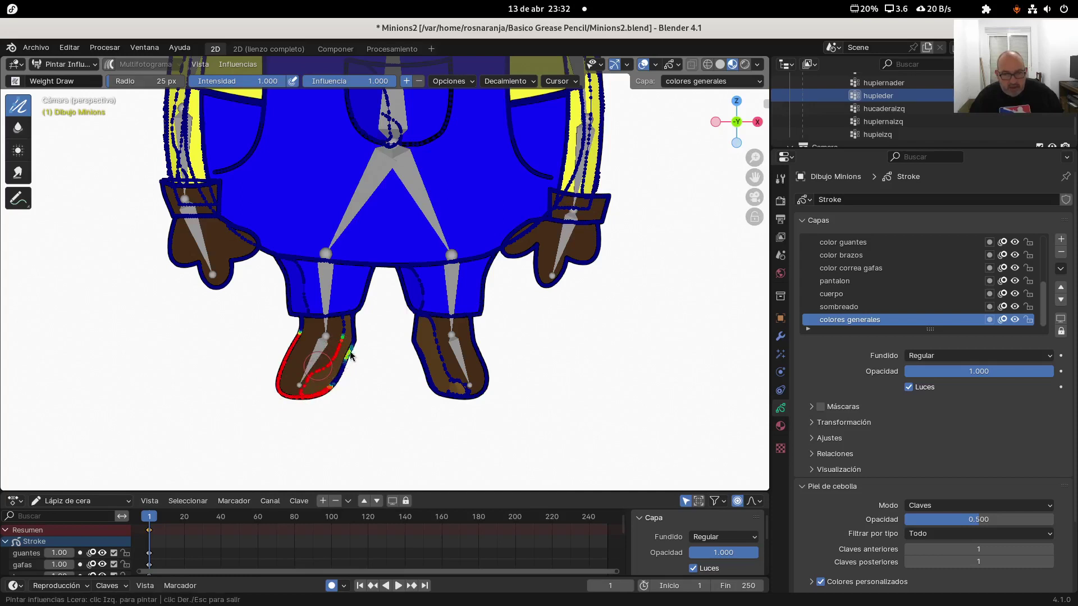
pyautogui.moveTo(351, 354); pyautogui.dragTo(353, 356)
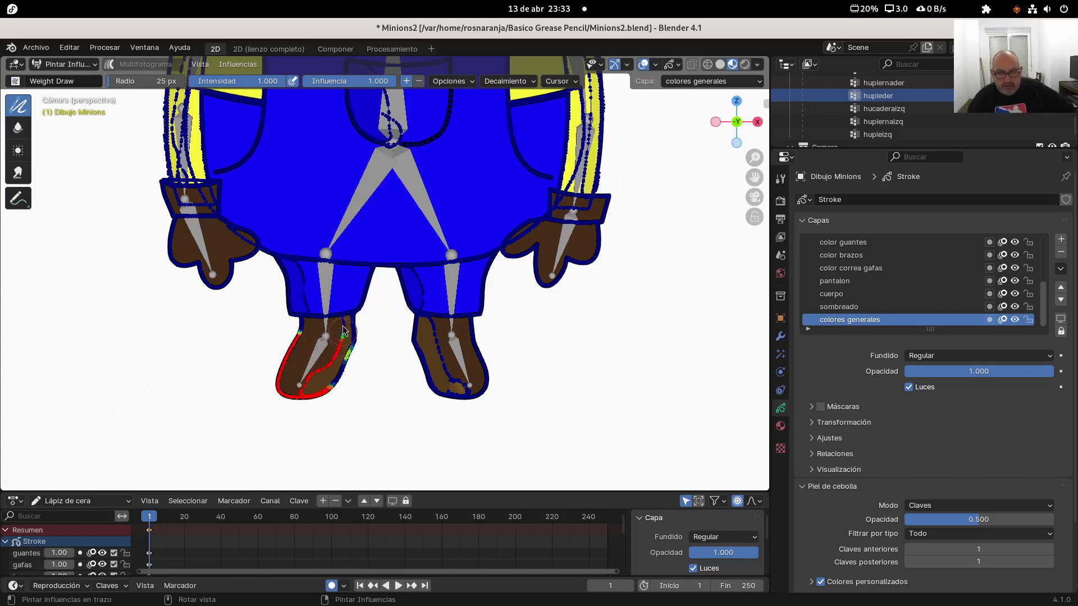
pyautogui.moveTo(350, 344)
pyautogui.mouseDown()
pyautogui.moveTo(333, 396)
pyautogui.moveTo(344, 368)
pyautogui.moveTo(330, 396)
pyautogui.mouseUp()
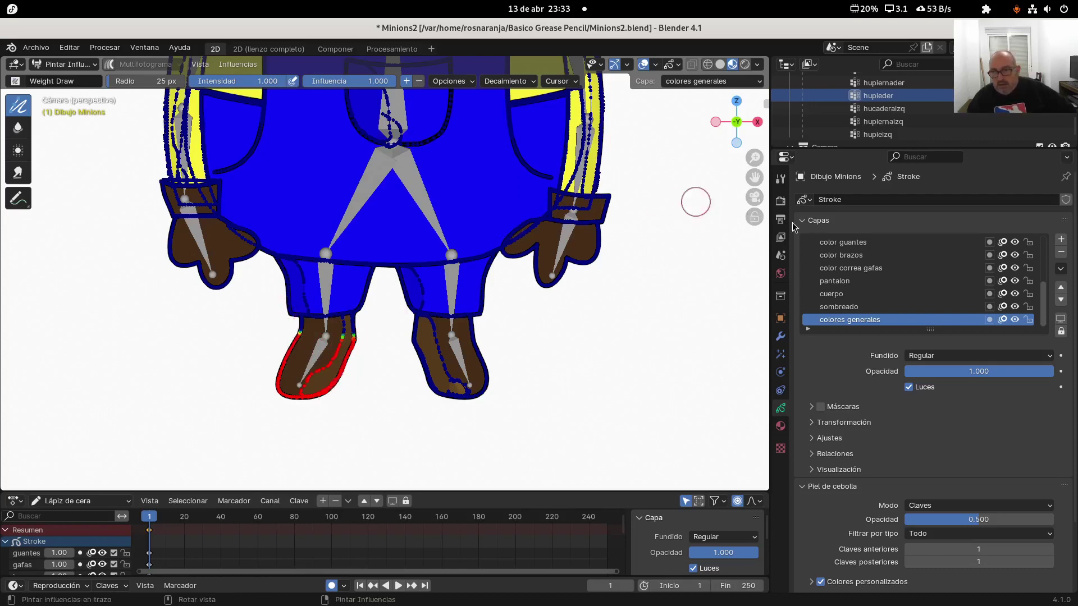
# - Make the sombreado layer active and paint hupieder influence 1.000 over the -X side boot's strokes
pyautogui.click(845, 308)
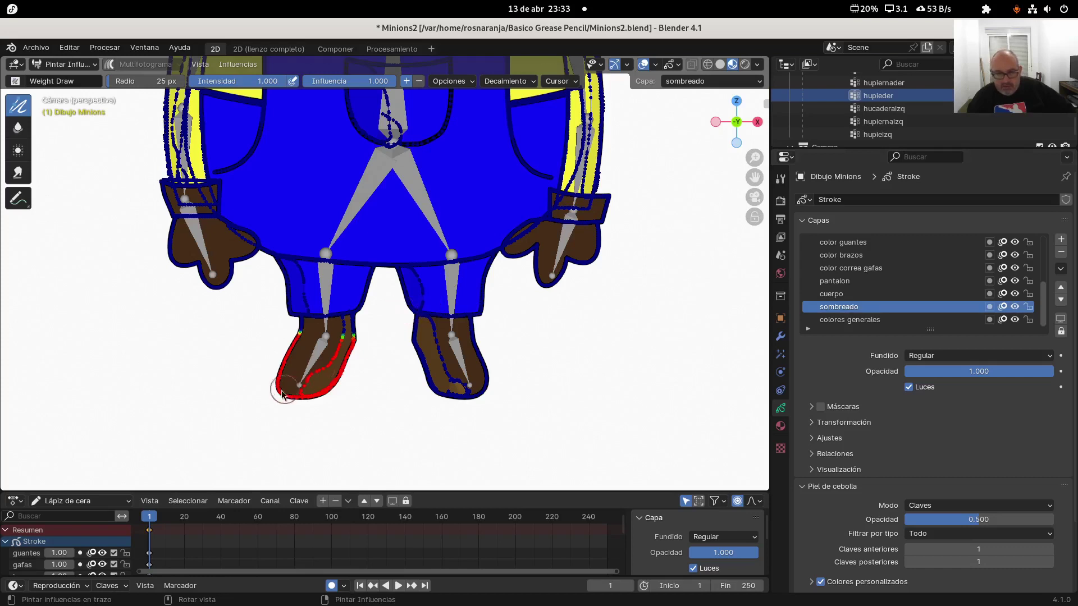
pyautogui.moveTo(288, 362)
pyautogui.mouseDown()
pyautogui.moveTo(292, 352)
pyautogui.moveTo(283, 402)
pyautogui.moveTo(292, 400)
pyautogui.mouseUp()
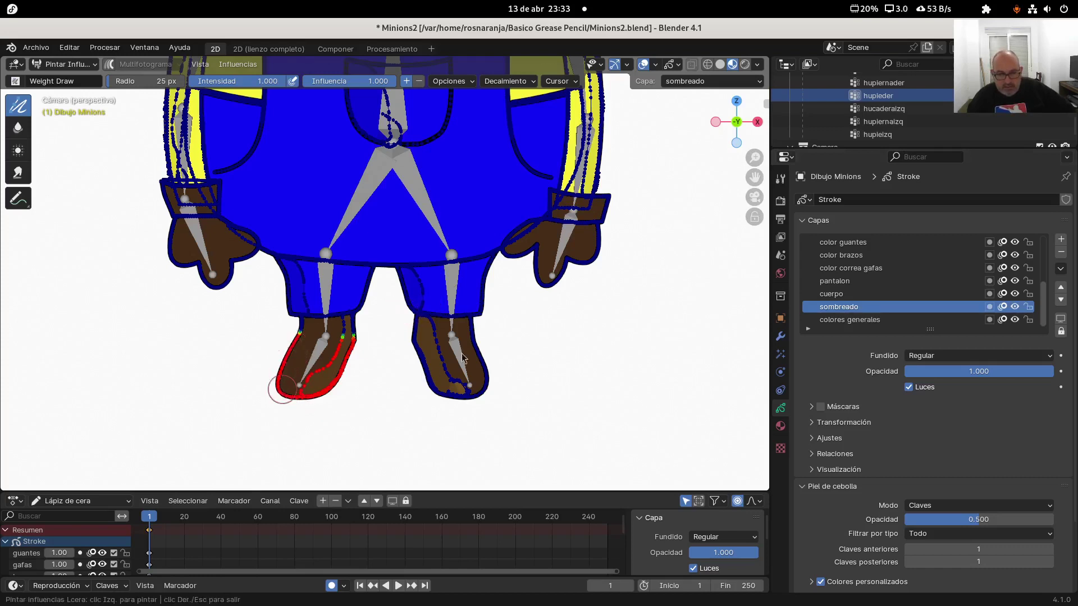
pyautogui.moveTo(324, 351); pyautogui.dragTo(329, 377)
pyautogui.moveTo(344, 353)
pyautogui.mouseDown()
pyautogui.moveTo(354, 391)
pyautogui.moveTo(349, 345)
pyautogui.moveTo(315, 384)
pyautogui.mouseUp()
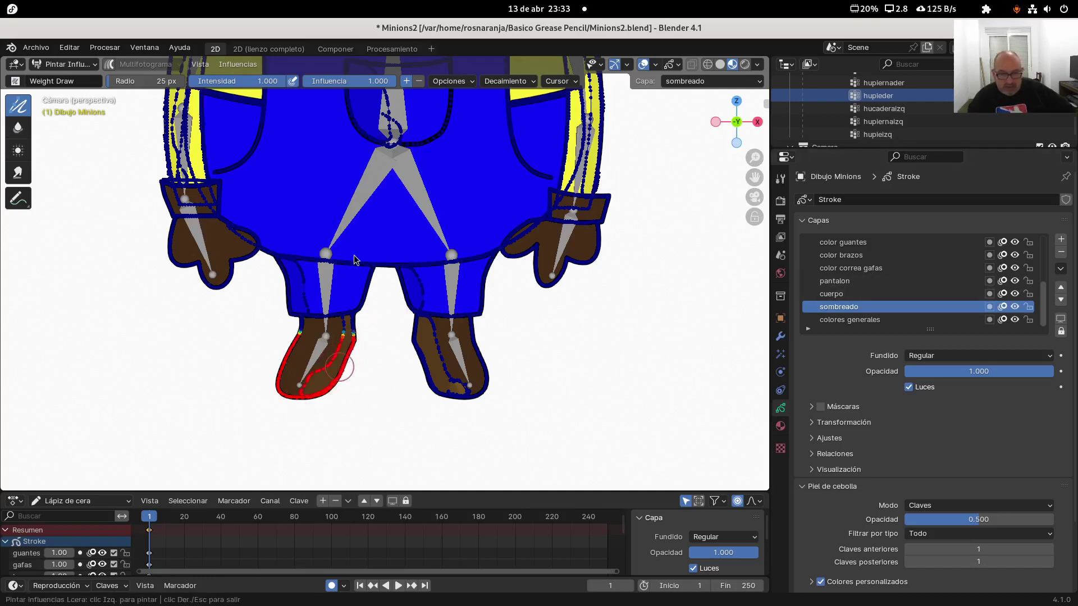
# - Make the cuerpo layer active and paint hupieder influence over the -X side boot outline, hiding the colores generales and sombreado layers to reach it
pyautogui.click(847, 294)
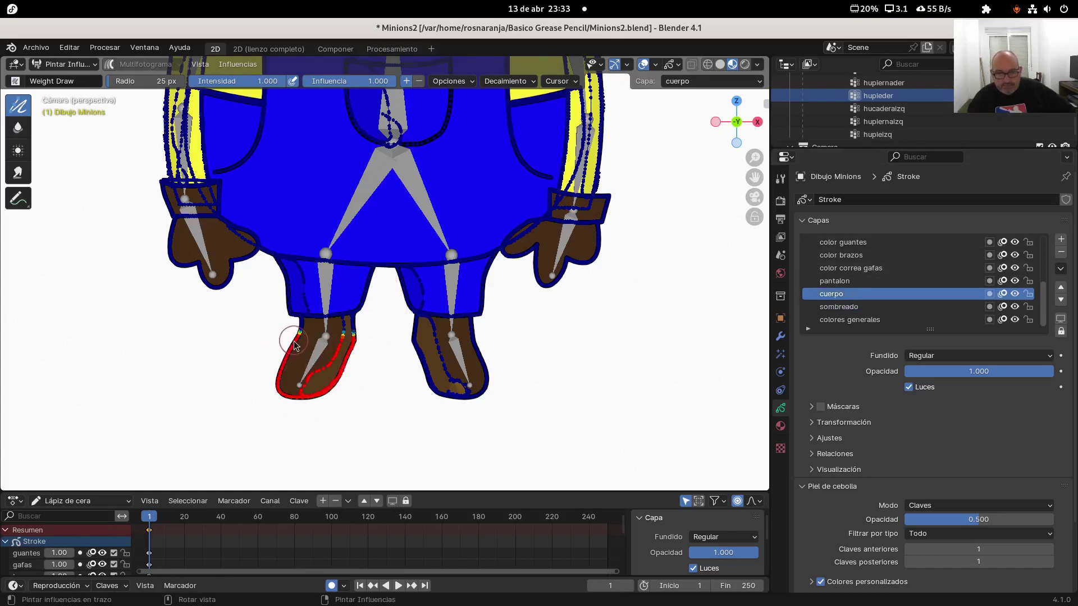
pyautogui.moveTo(297, 359)
pyautogui.mouseDown()
pyautogui.moveTo(282, 399)
pyautogui.moveTo(281, 382)
pyautogui.moveTo(311, 400)
pyautogui.moveTo(344, 373)
pyautogui.moveTo(344, 342)
pyautogui.moveTo(325, 377)
pyautogui.mouseUp()
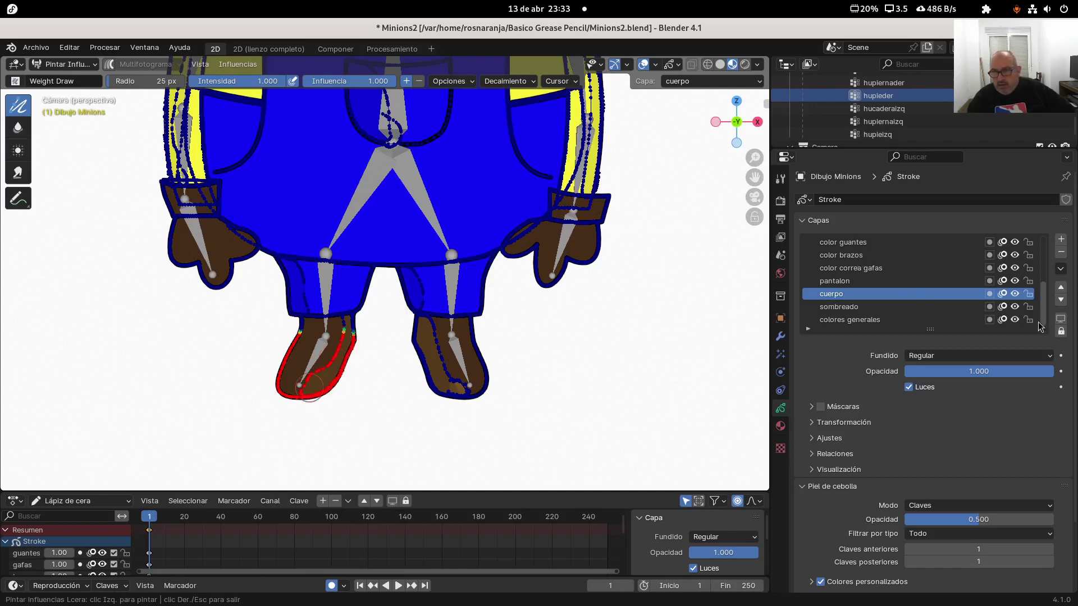
pyautogui.click(1015, 319)
pyautogui.click(1015, 306)
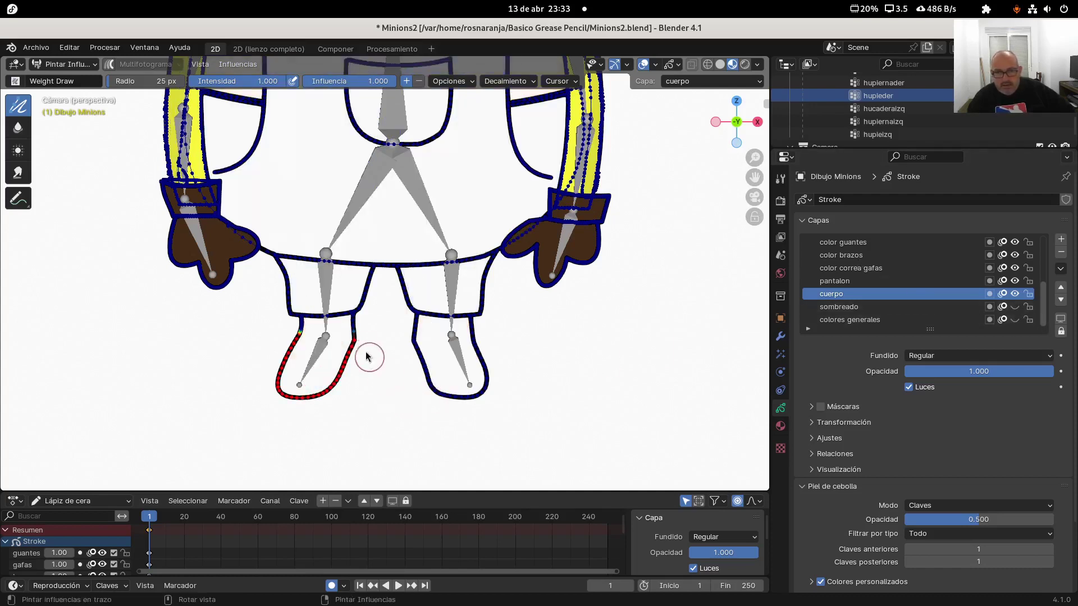
pyautogui.moveTo(298, 356)
pyautogui.mouseDown()
pyautogui.moveTo(288, 371)
pyautogui.moveTo(300, 405)
pyautogui.mouseUp()
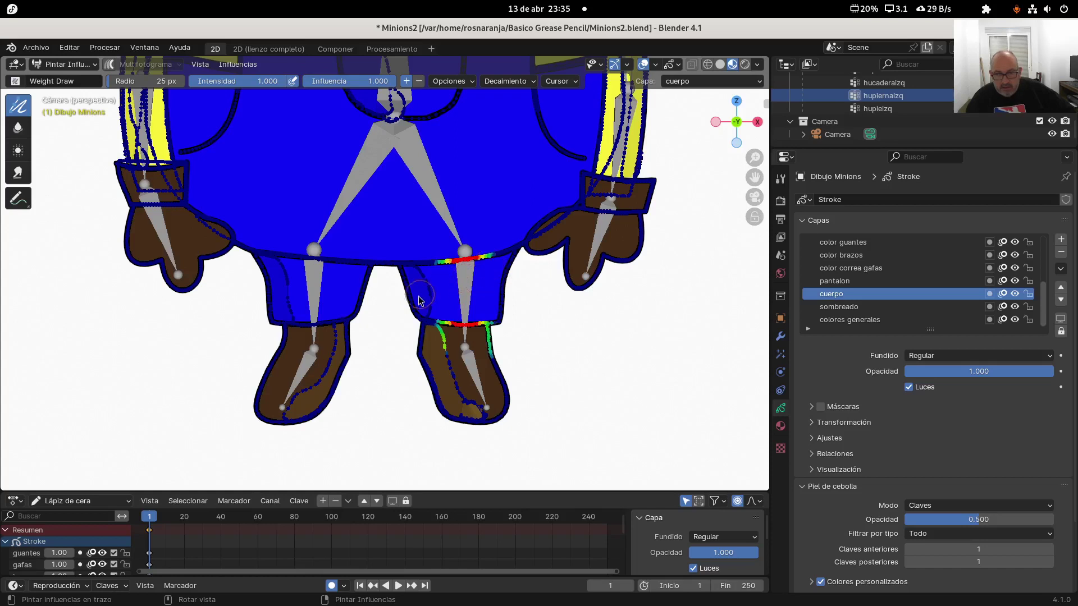
# - Paint hupiernaizq influence 1.000 over the strokes of the +X side trouser leg and the upper part of its boot
pyautogui.moveTo(416, 291)
pyautogui.mouseDown()
pyautogui.moveTo(402, 272)
pyautogui.moveTo(422, 277)
pyautogui.moveTo(438, 265)
pyautogui.moveTo(406, 281)
pyautogui.moveTo(415, 273)
pyautogui.moveTo(424, 285)
pyautogui.moveTo(432, 324)
pyautogui.moveTo(419, 322)
pyautogui.moveTo(407, 298)
pyautogui.moveTo(431, 326)
pyautogui.mouseUp()
pyautogui.moveTo(494, 260)
pyautogui.mouseDown()
pyautogui.moveTo(506, 318)
pyautogui.moveTo(430, 328)
pyautogui.moveTo(457, 318)
pyautogui.moveTo(467, 342)
pyautogui.moveTo(481, 343)
pyautogui.moveTo(442, 342)
pyautogui.moveTo(422, 326)
pyautogui.moveTo(421, 349)
pyautogui.mouseUp()
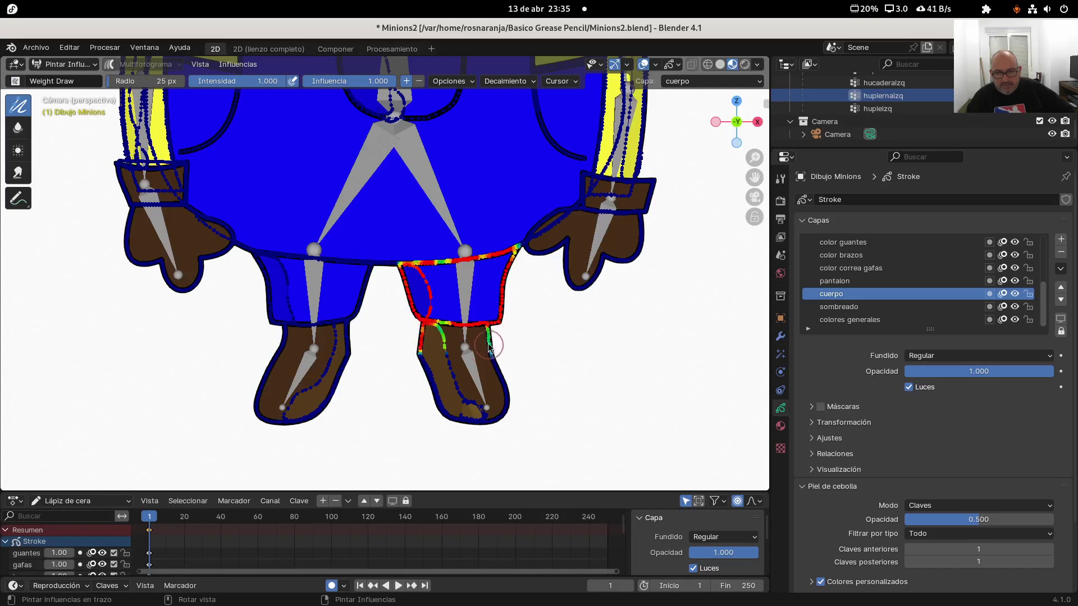
pyautogui.moveTo(489, 347)
pyautogui.mouseDown()
pyautogui.moveTo(491, 332)
pyautogui.moveTo(493, 344)
pyautogui.moveTo(448, 353)
pyautogui.moveTo(443, 274)
pyautogui.moveTo(411, 265)
pyautogui.mouseUp()
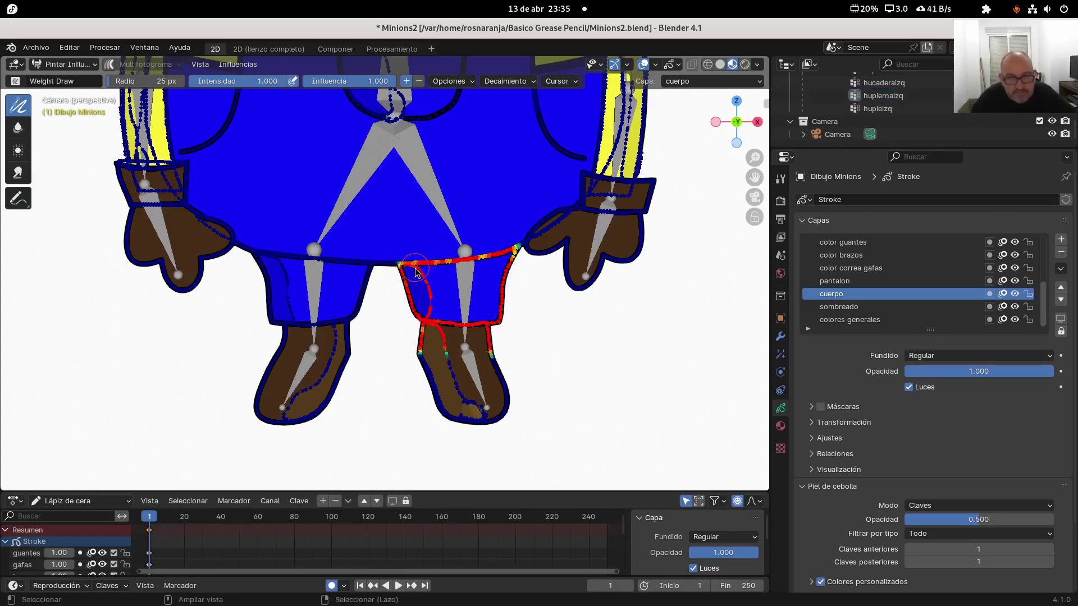
pyautogui.moveTo(440, 241); pyautogui.dragTo(482, 274)
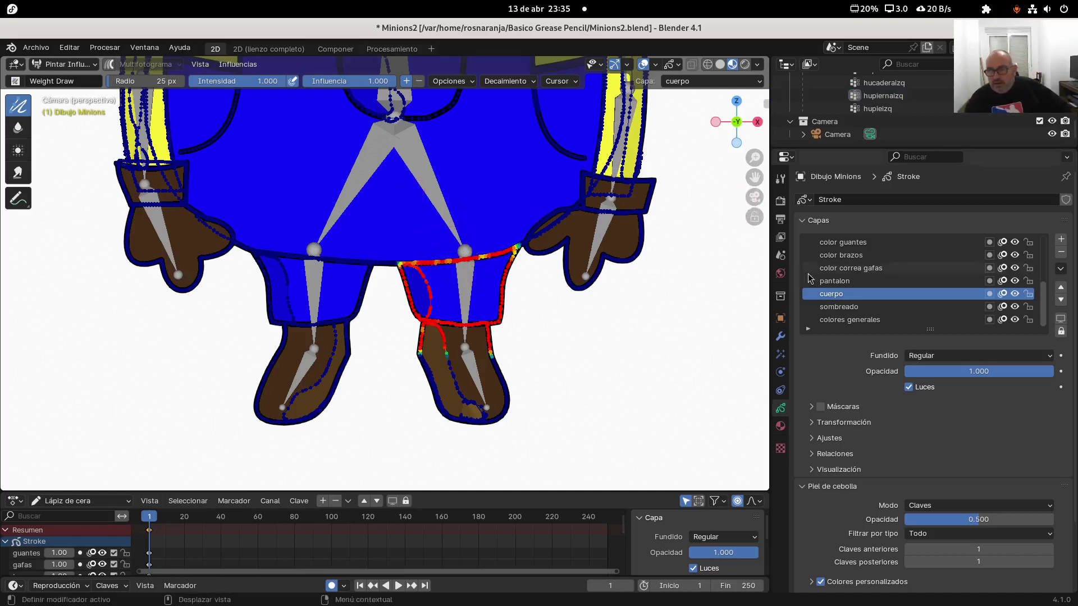
# - Toggle the visibility of the cuerpo, sombreado and colores generales layers to compare which leg strokes each one contains
pyautogui.click(848, 308)
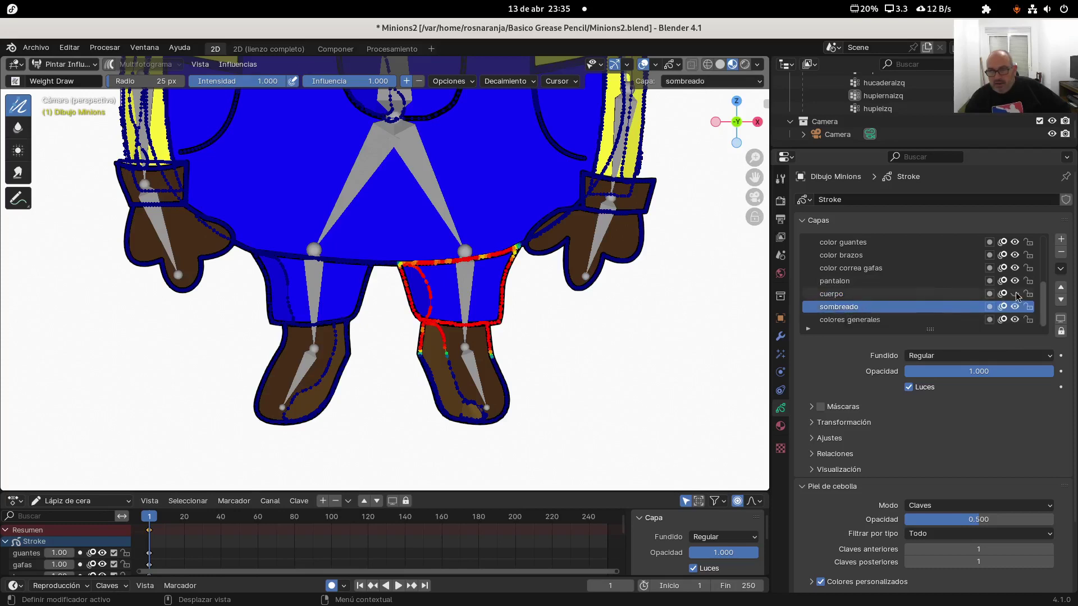
pyautogui.click(1015, 320)
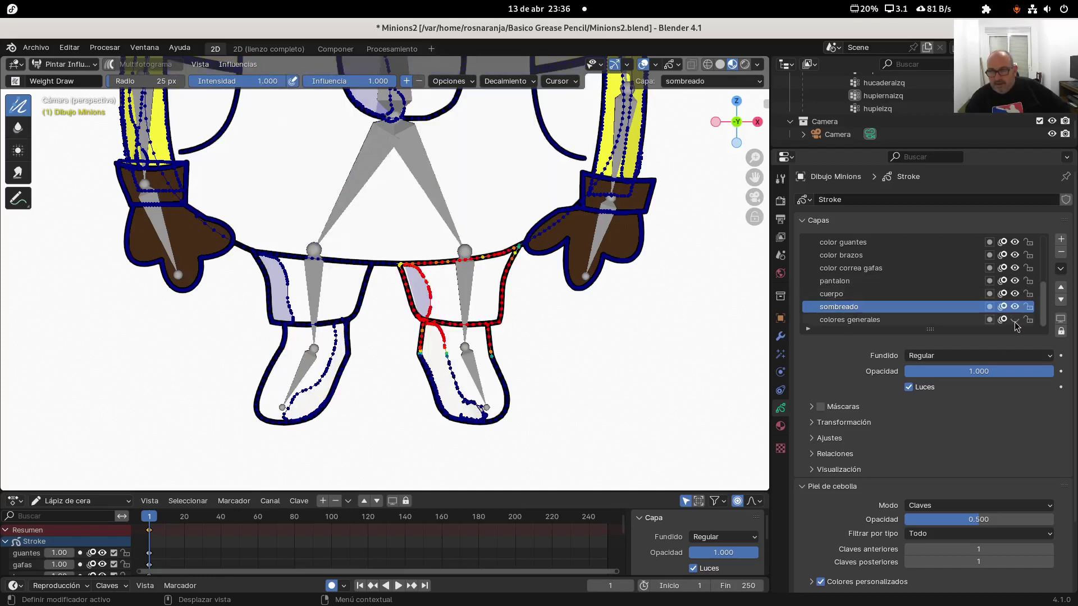
pyautogui.click(1015, 306)
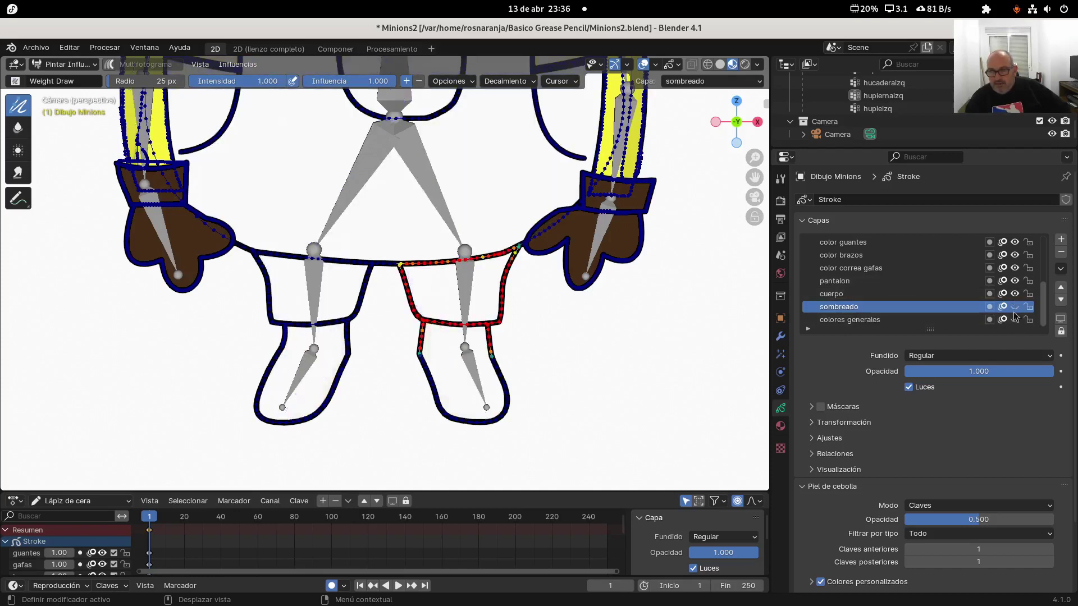
pyautogui.click(1016, 294)
pyautogui.click(1016, 319)
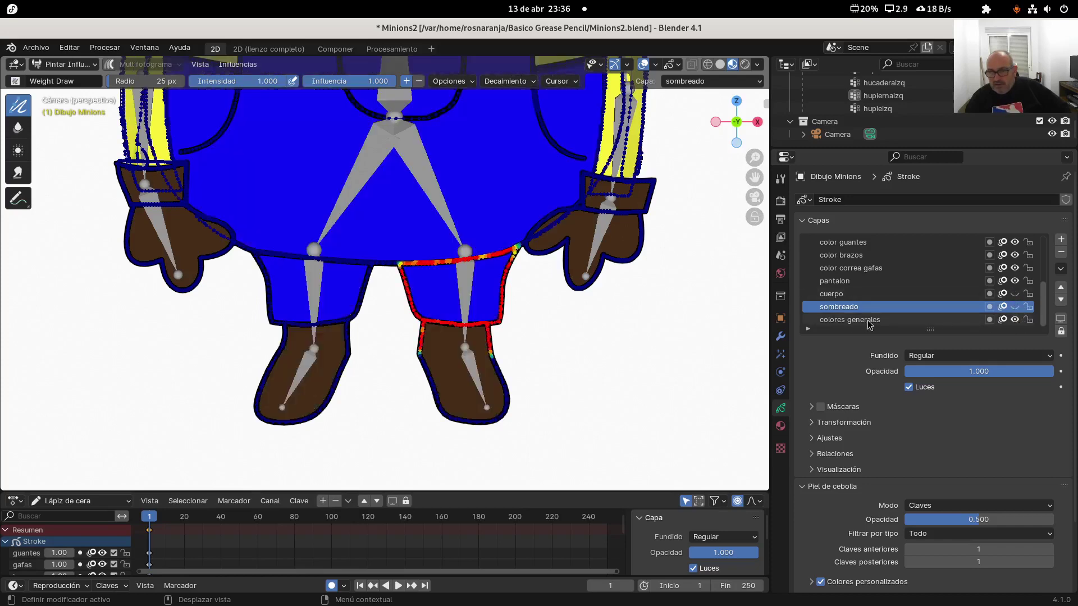
pyautogui.click(1014, 315)
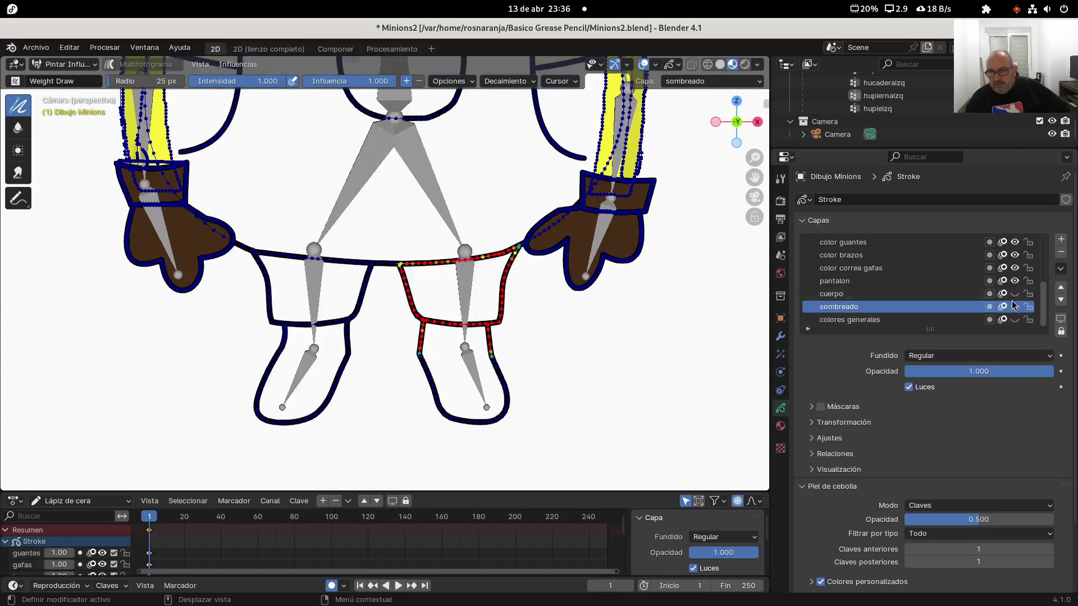
pyautogui.click(1014, 306)
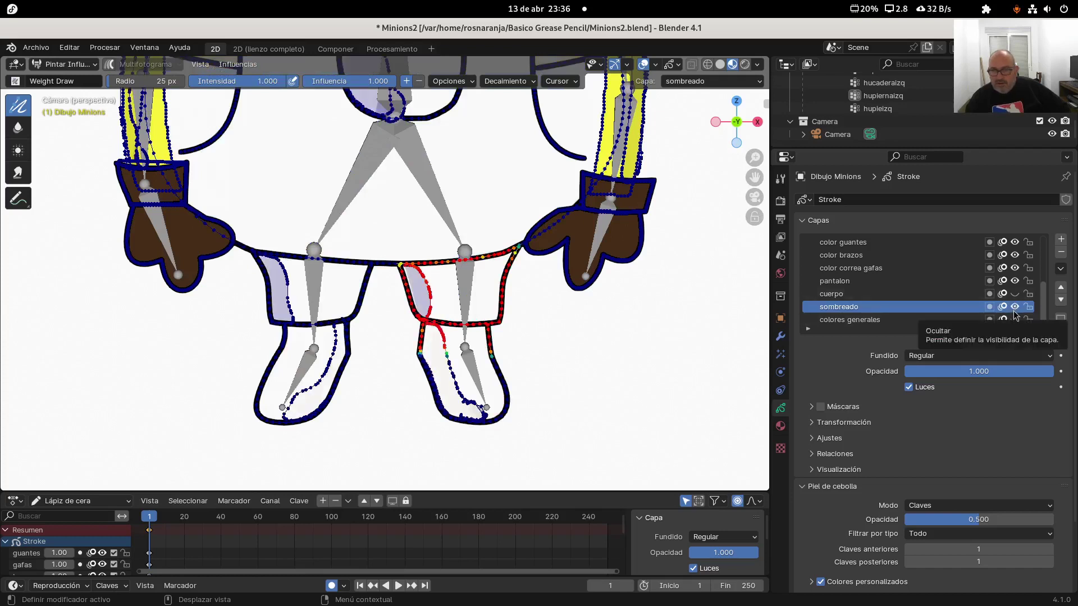
pyautogui.click(1014, 307)
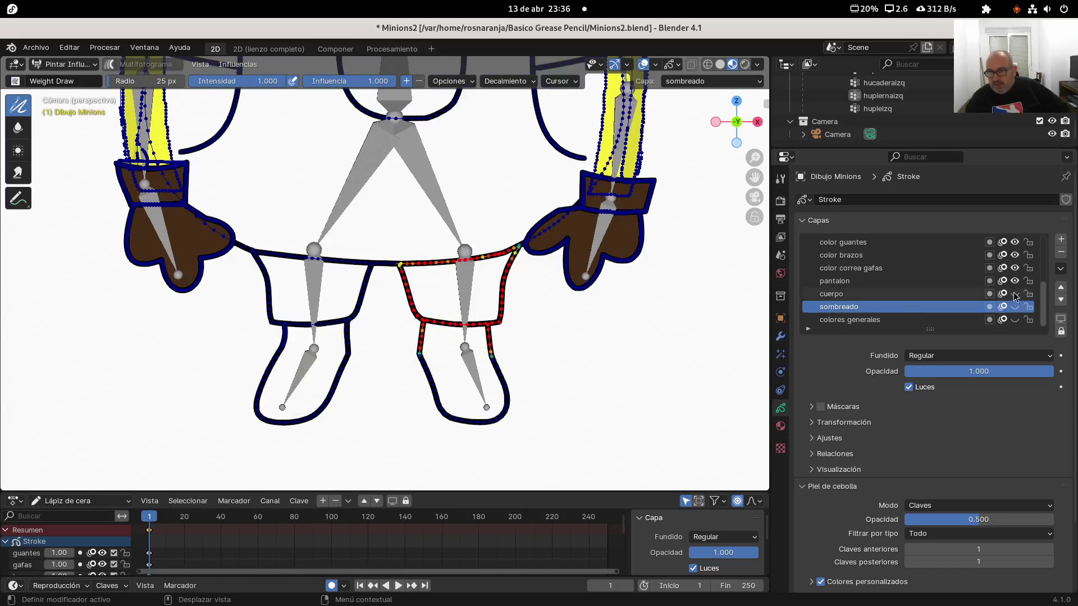
pyautogui.click(1015, 307)
pyautogui.click(1015, 319)
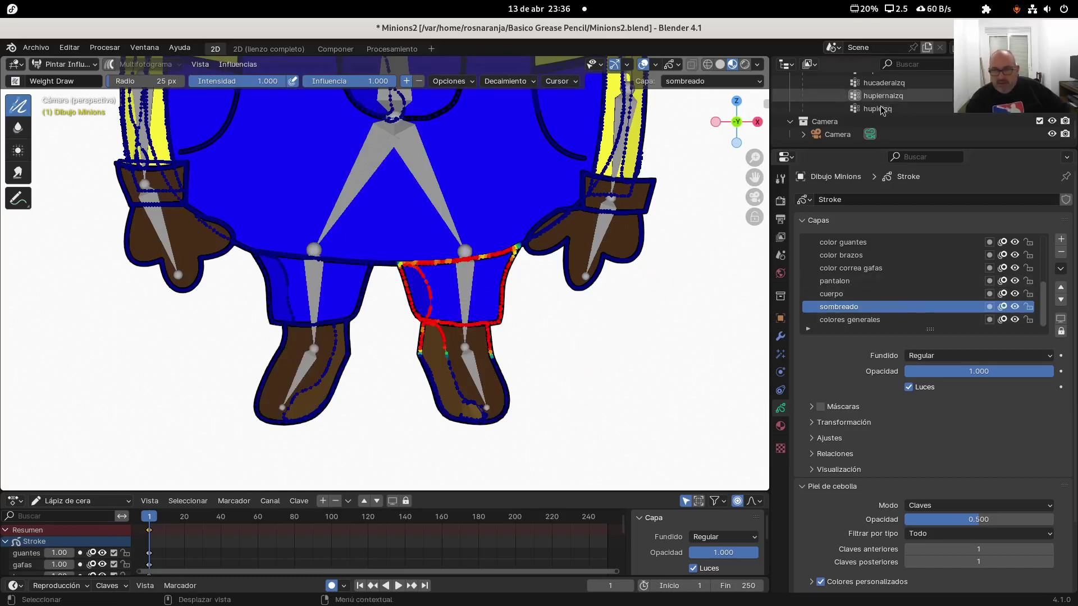
# - For the hupiernader group, erase the weights from the shading line of the character's right shoe on the colores generales layer with influence 0
pyautogui.scroll(2, 916, 113)
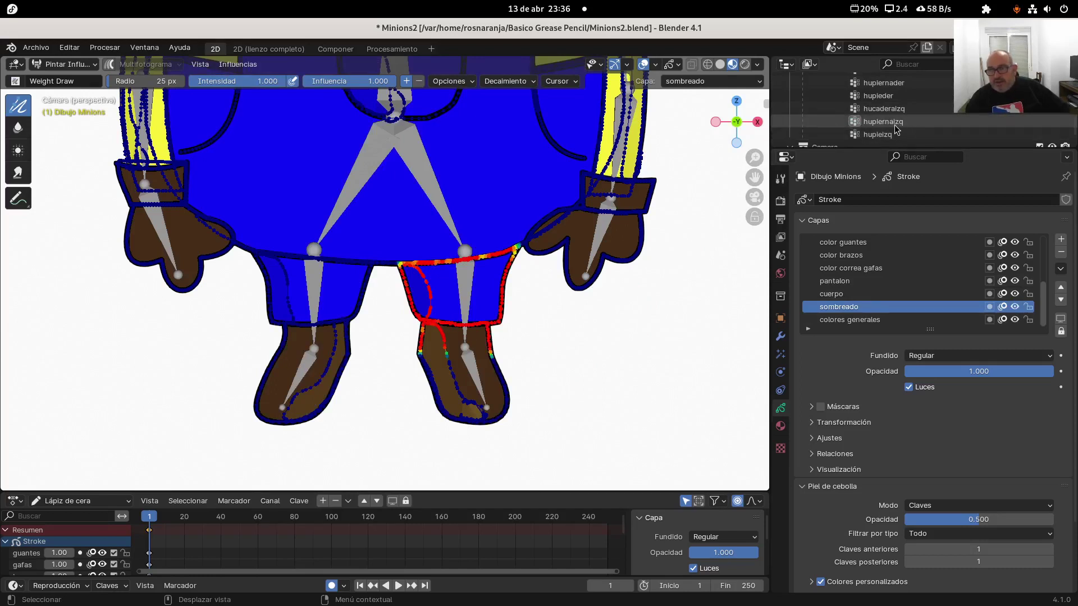
pyautogui.click(896, 83)
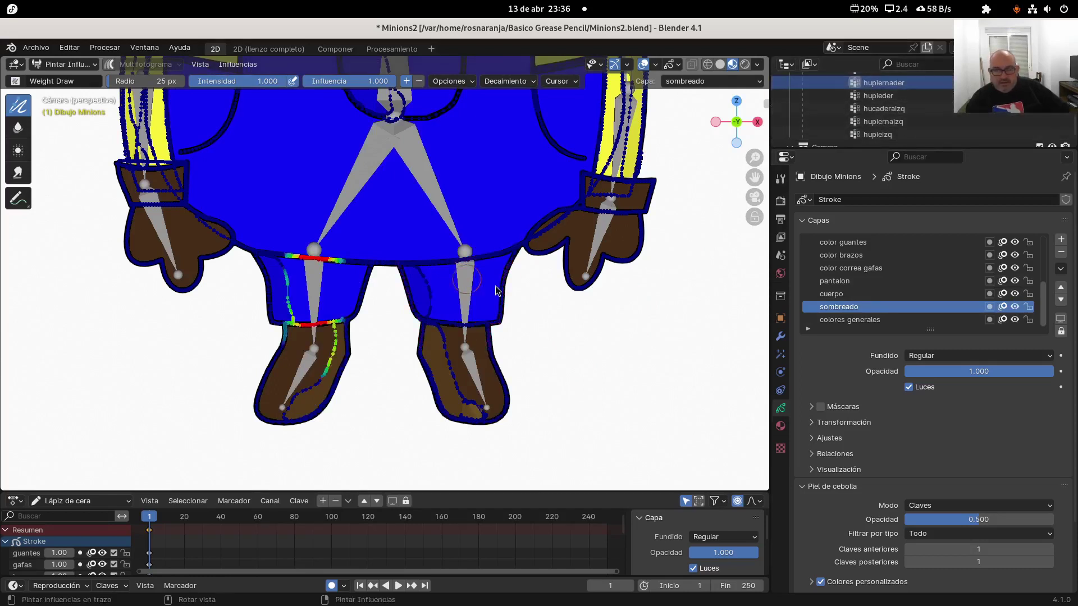
pyautogui.click(864, 321)
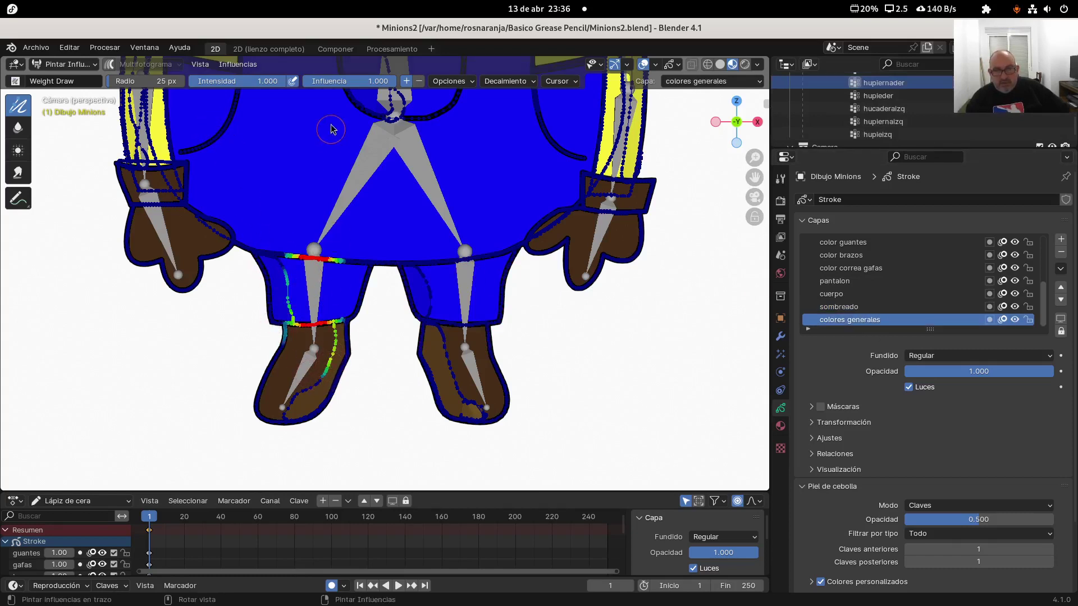
pyautogui.moveTo(388, 85); pyautogui.dragTo(309, 85)
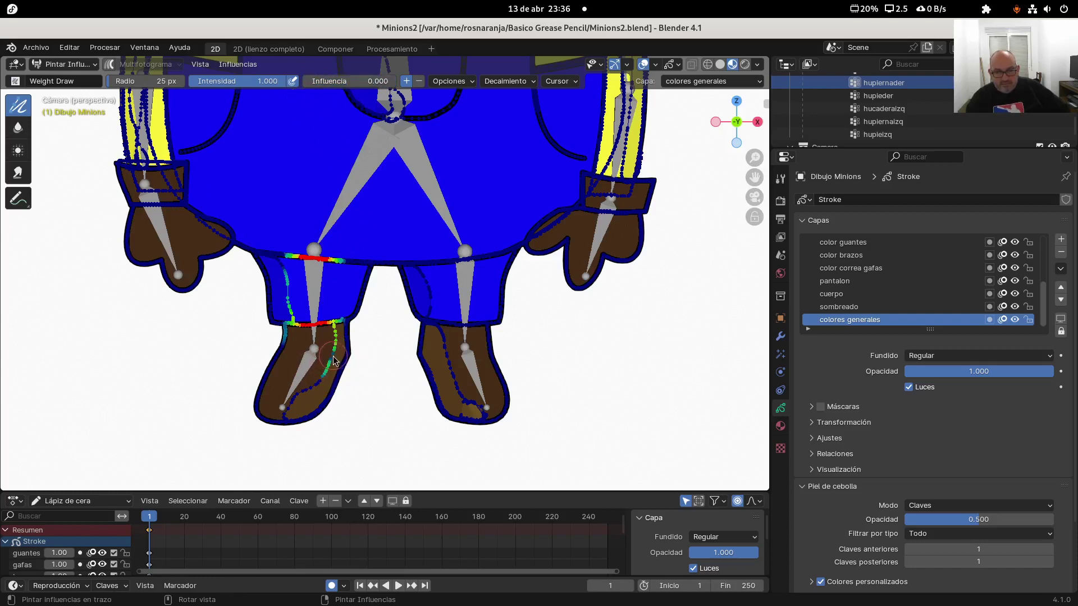
pyautogui.moveTo(332, 361); pyautogui.dragTo(281, 416)
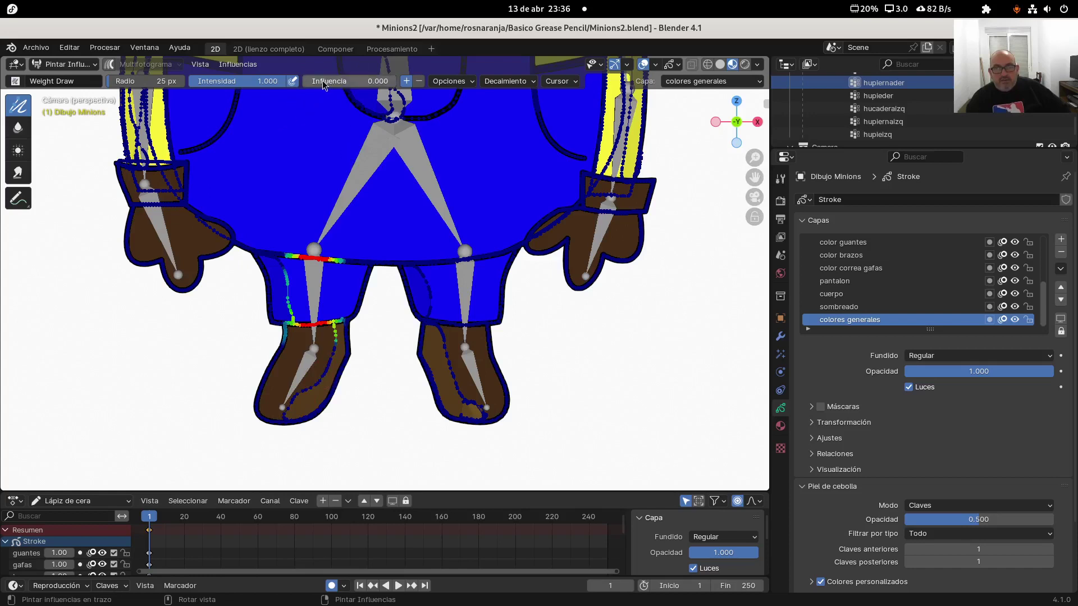
# - Paint the outline and inner shading line of the character's right trouser leg with influence 1.000, and make sombreado the active layer
pyautogui.moveTo(322, 80); pyautogui.dragTo(400, 80)
pyautogui.moveTo(268, 259)
pyautogui.mouseDown()
pyautogui.moveTo(283, 325)
pyautogui.moveTo(277, 343)
pyautogui.moveTo(283, 331)
pyautogui.moveTo(336, 327)
pyautogui.moveTo(332, 344)
pyautogui.moveTo(345, 345)
pyautogui.moveTo(362, 269)
pyautogui.moveTo(262, 262)
pyautogui.mouseUp()
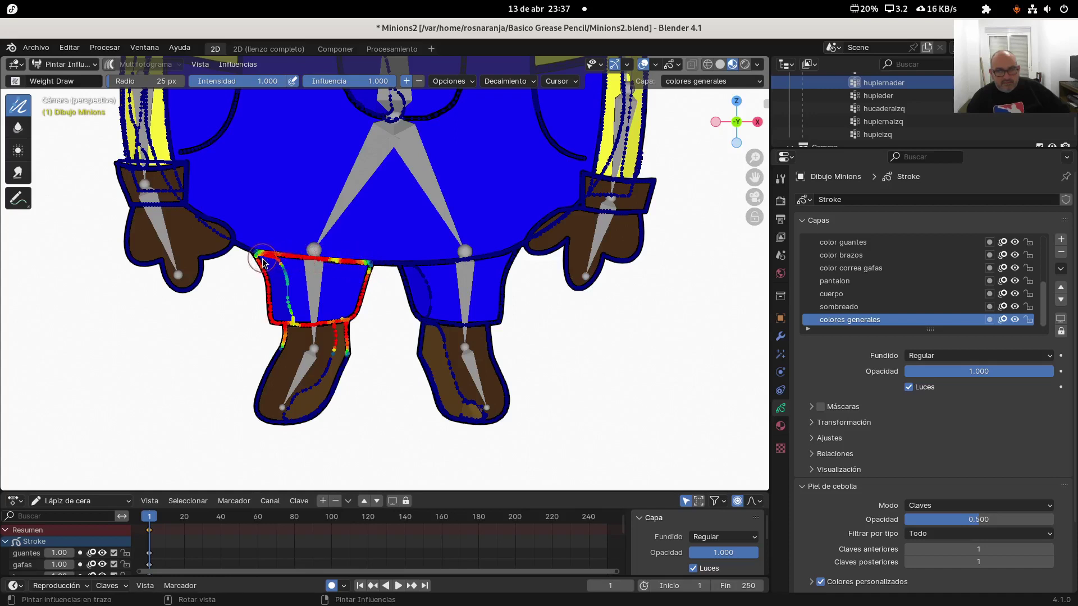
pyautogui.moveTo(290, 308)
pyautogui.mouseDown()
pyautogui.moveTo(293, 321)
pyautogui.moveTo(280, 270)
pyautogui.mouseUp()
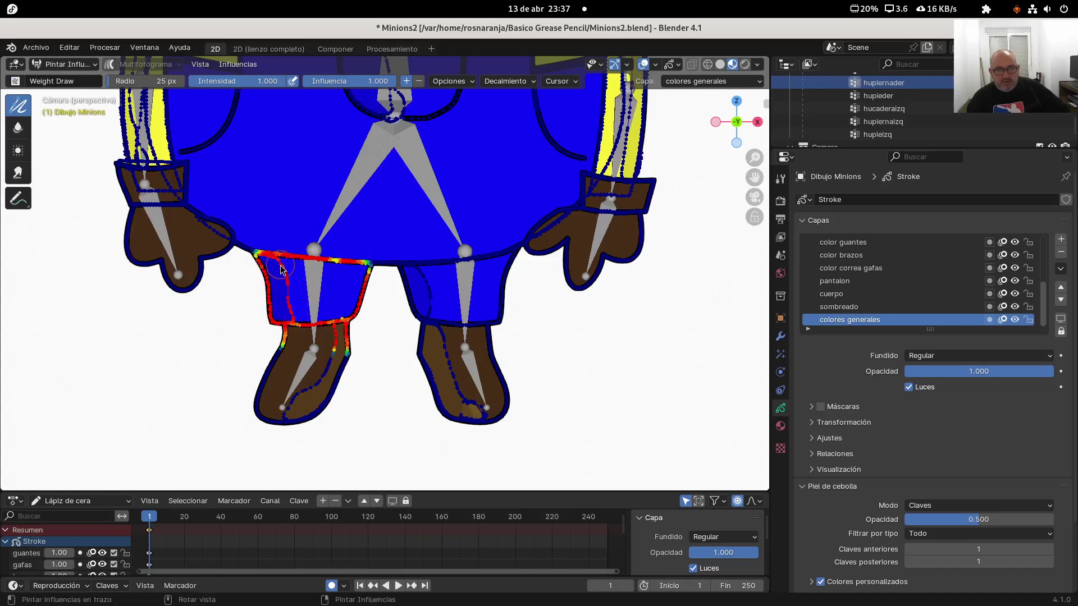
pyautogui.click(837, 307)
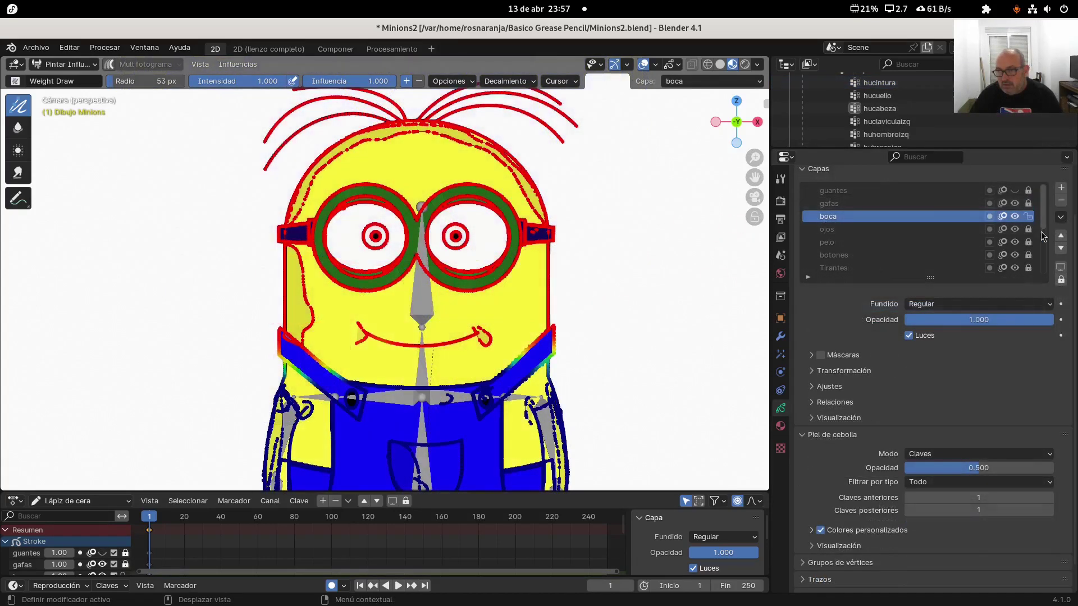
# - Check the lock states throughout the layer list, down to cuerpo, sombreado and colores generales
pyautogui.scroll(-4, 1040, 263)
pyautogui.moveTo(1028, 229); pyautogui.dragTo(1036, 271)
pyautogui.scroll(-3, 1036, 271)
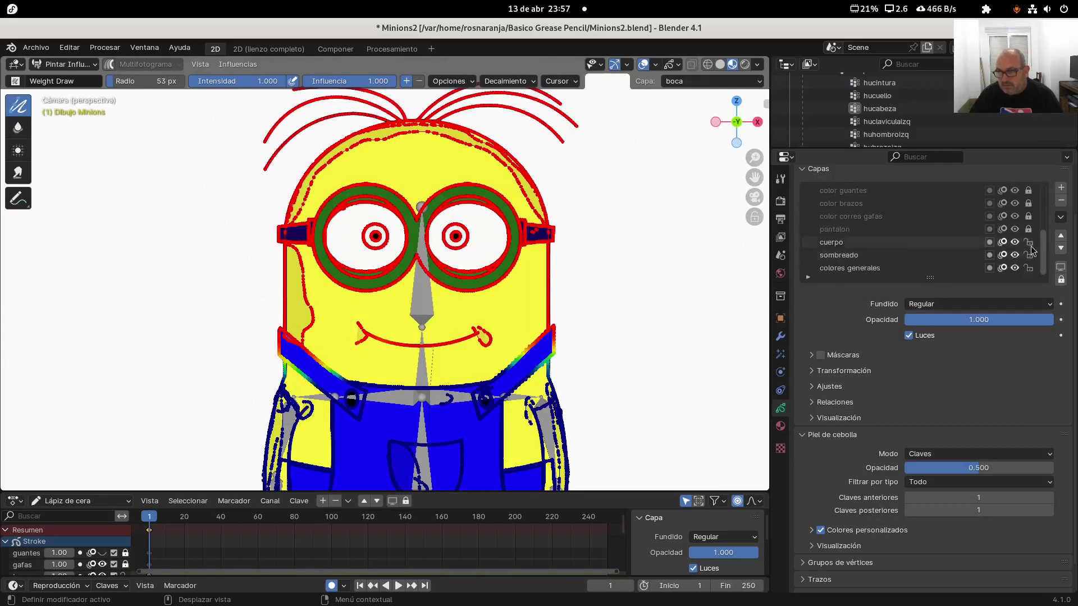
pyautogui.click(1029, 270)
pyautogui.scroll(7, 1042, 257)
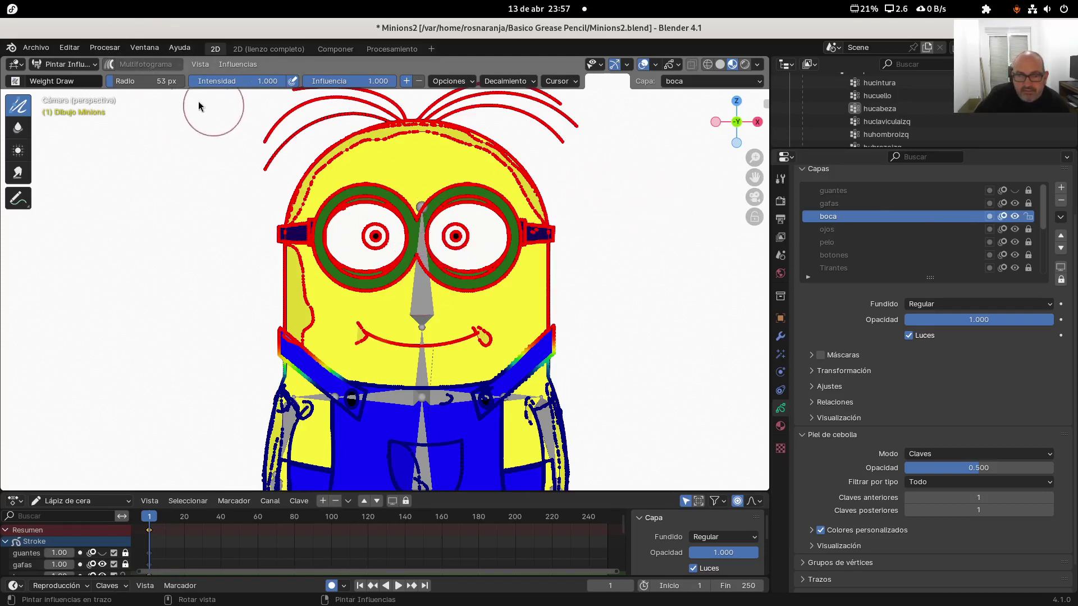
# - Leave weight painting for Object Mode and put the Esqueleto armature into Edit Mode
pyautogui.click(51, 64)
pyautogui.click(51, 80)
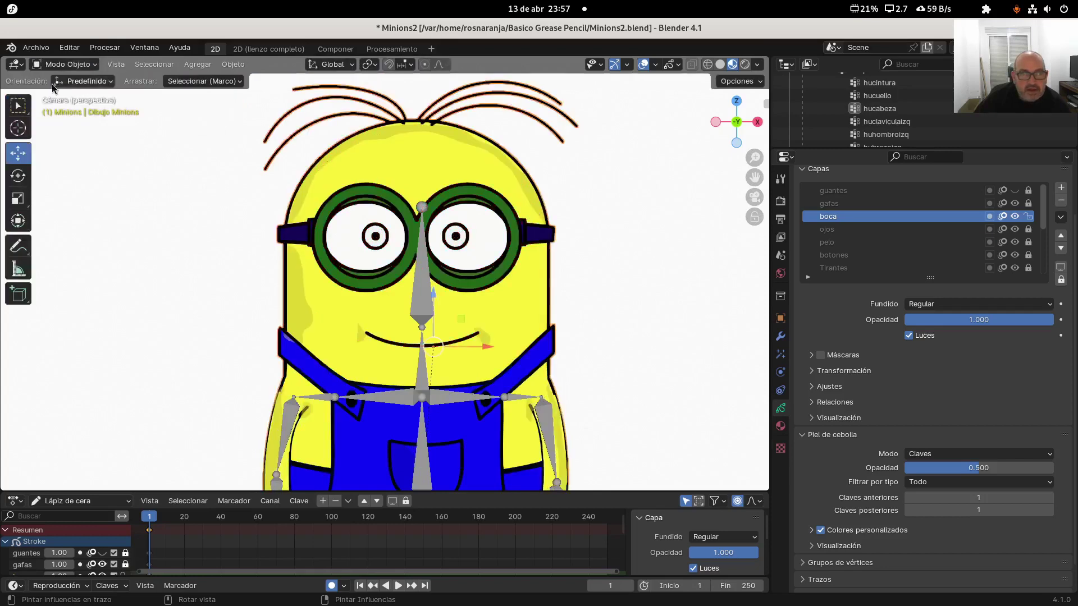
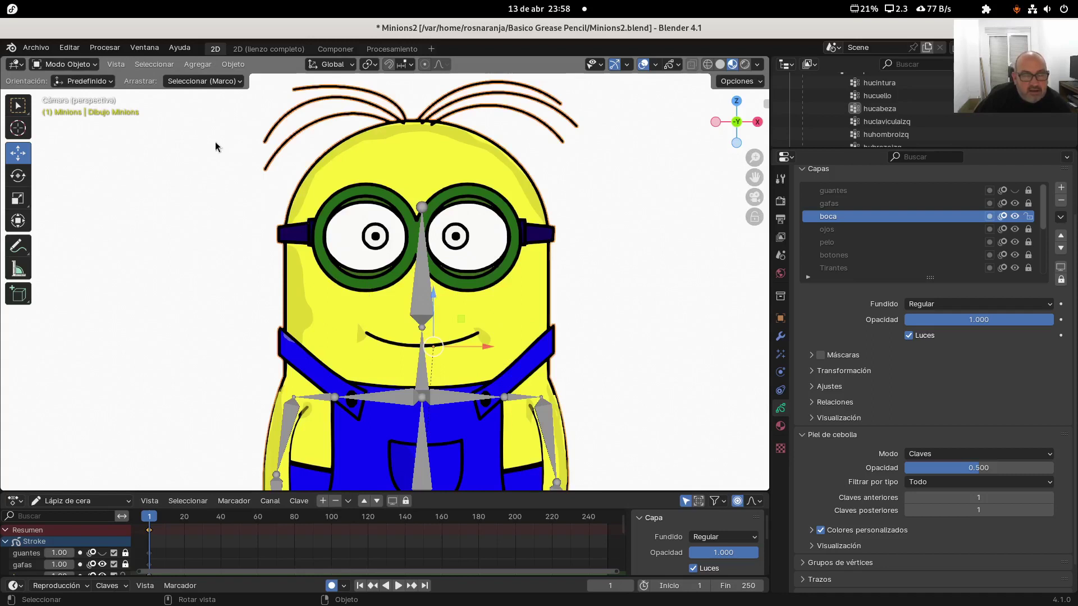
pyautogui.click(422, 252)
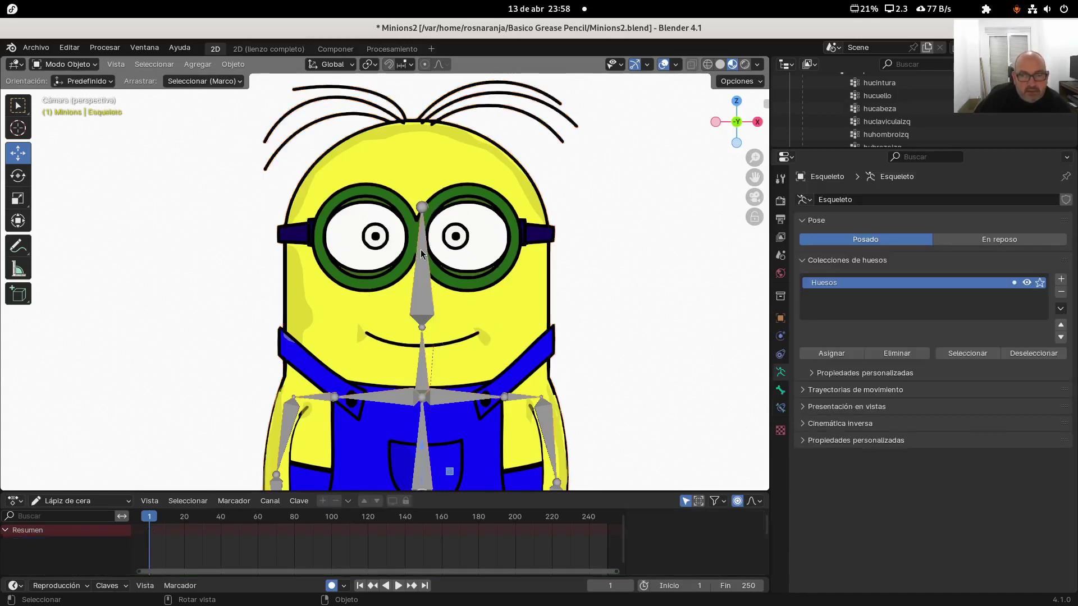
pyautogui.click(66, 64)
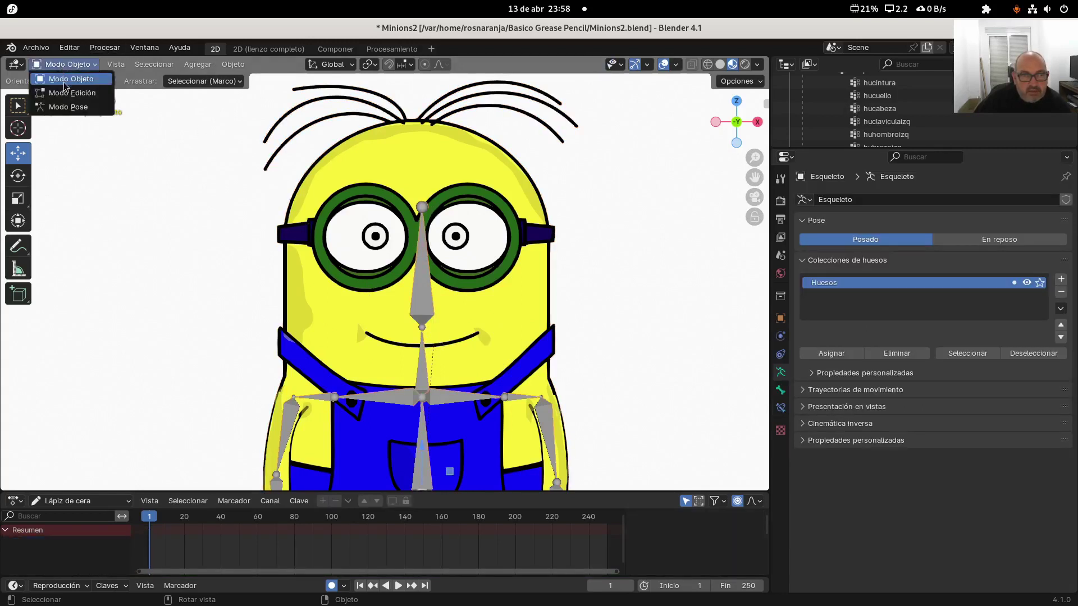
pyautogui.click(66, 93)
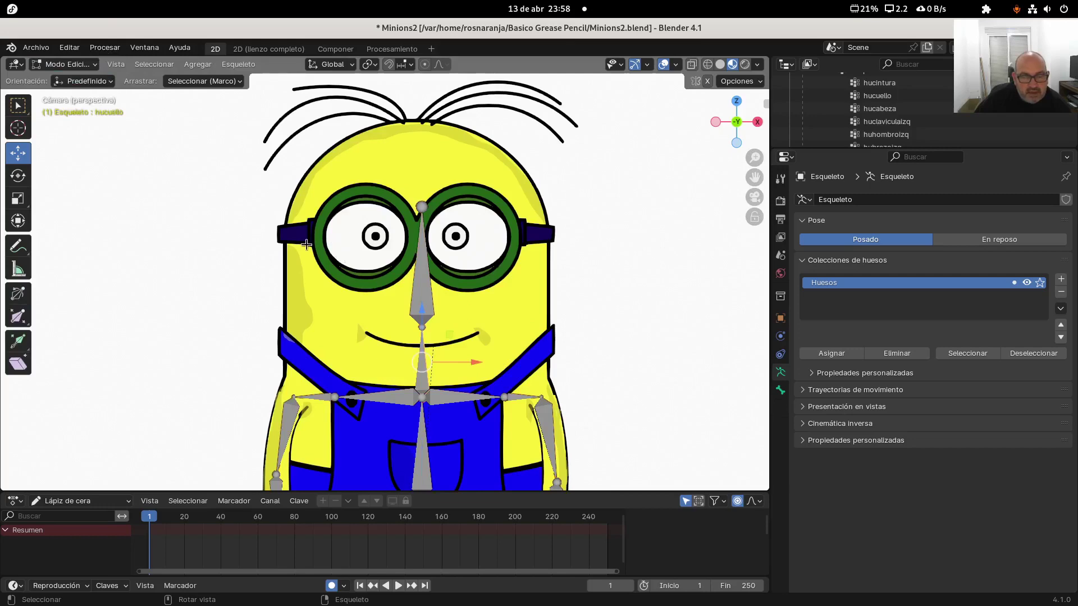
# - Deselect the armature's bones and add a new single bone
pyautogui.scroll(-3, 459, 453)
pyautogui.scroll(5, 433, 425)
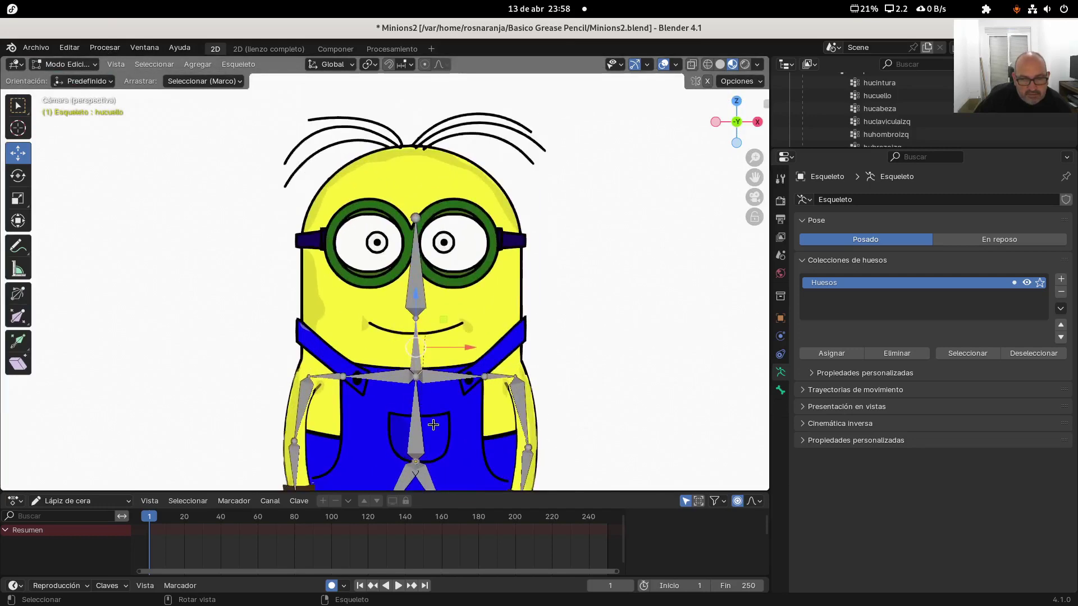
pyautogui.click(663, 263)
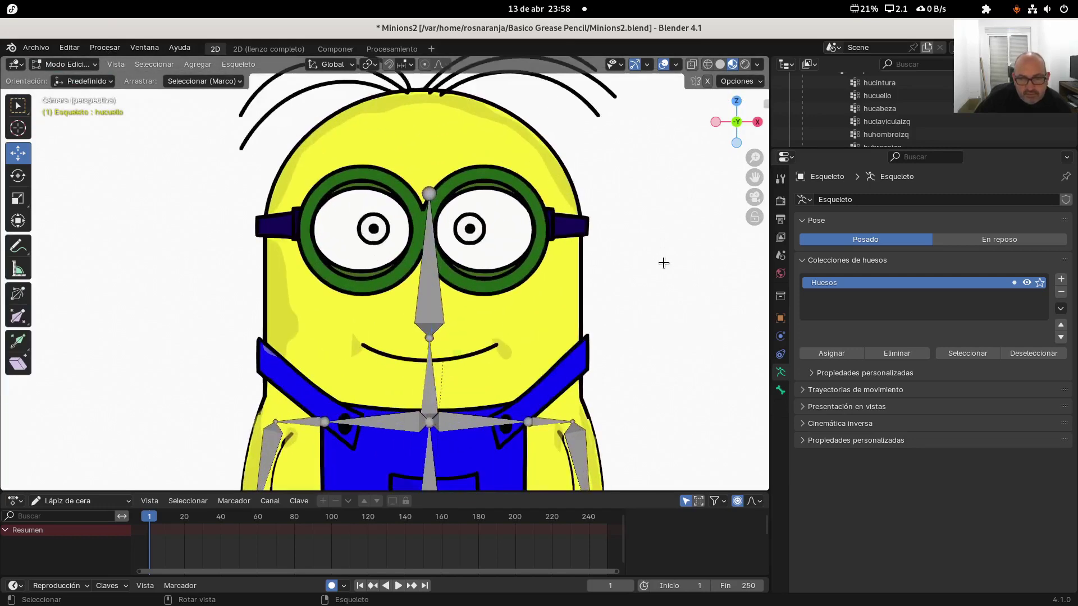
pyautogui.scroll(-6, 311, 363)
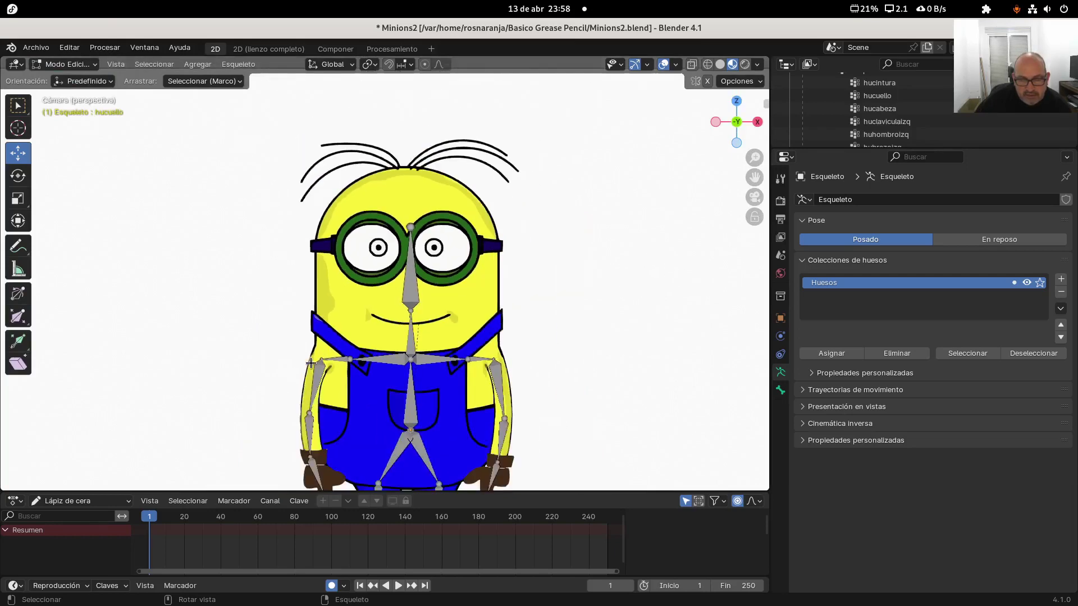
pyautogui.scroll(3, 311, 363)
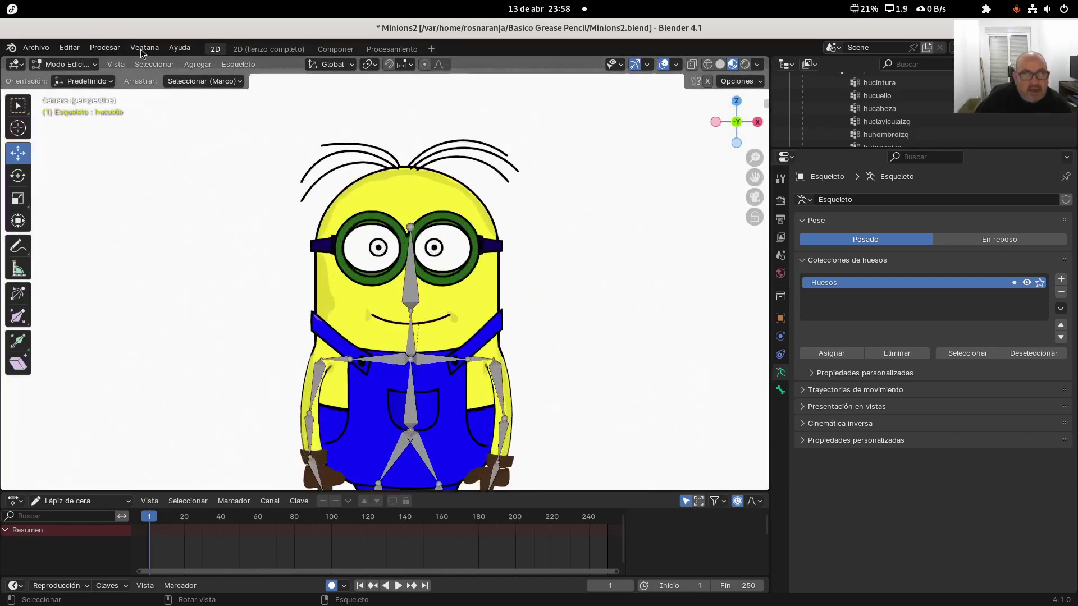
pyautogui.click(198, 65)
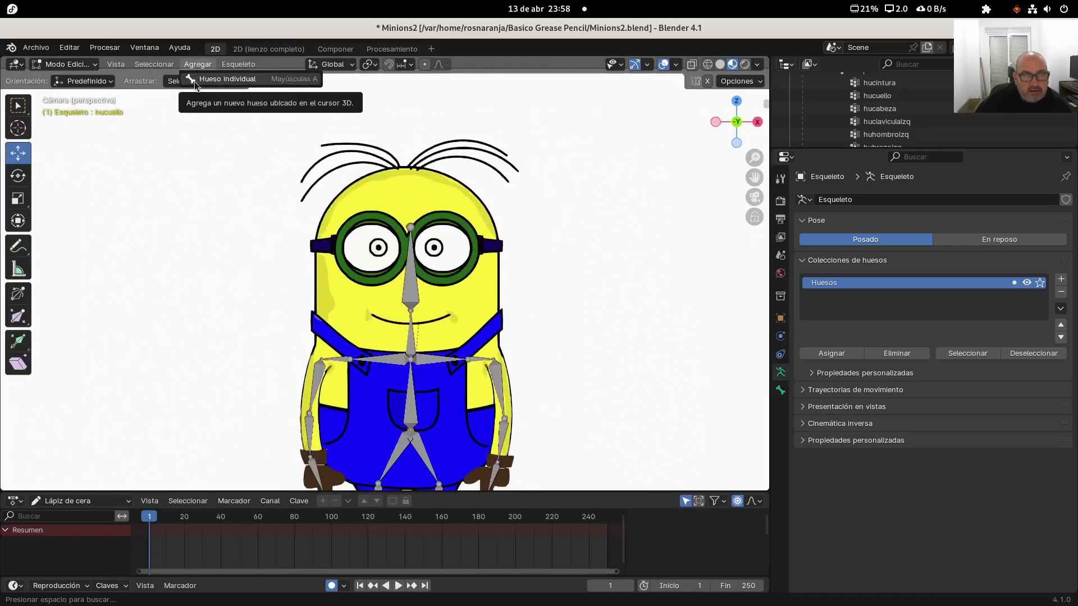
pyautogui.click(212, 79)
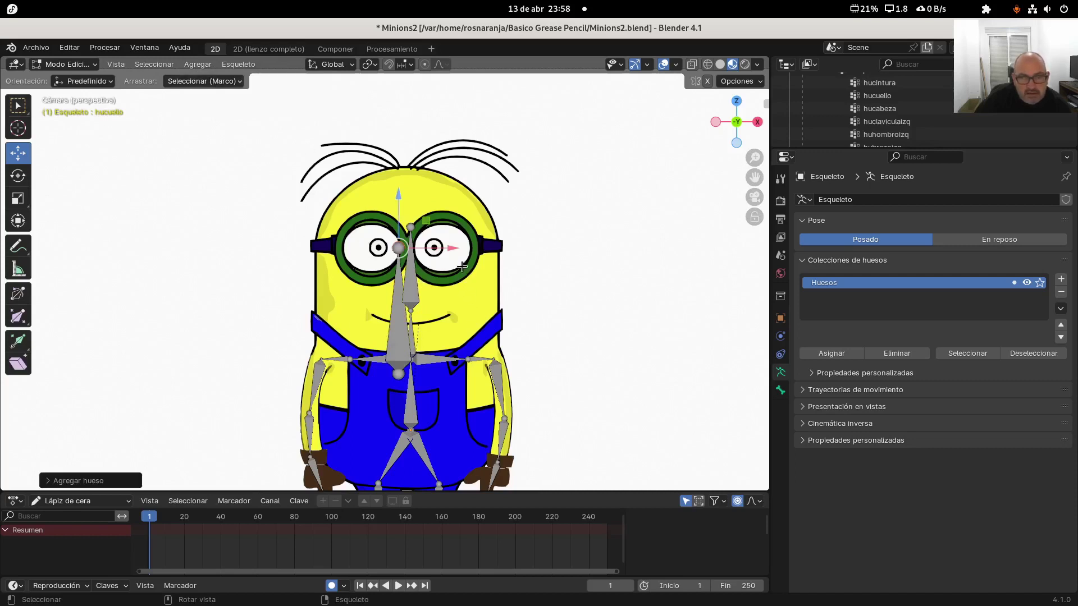
# - Move the new bone along the X axis to just below the character's left eye
pyautogui.click(415, 288)
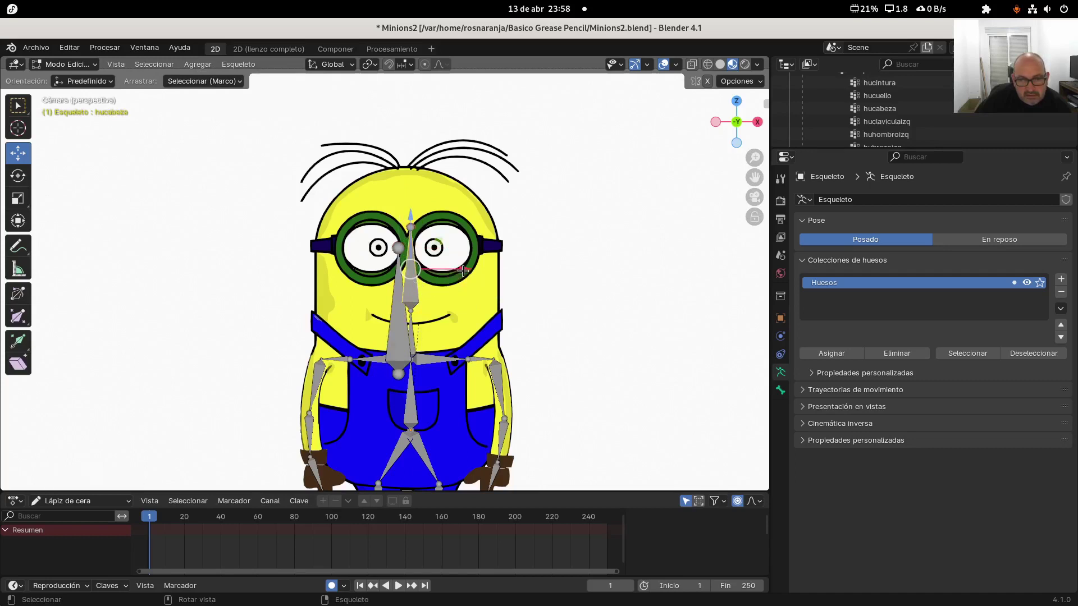
pyautogui.click(444, 298)
pyautogui.click(406, 335)
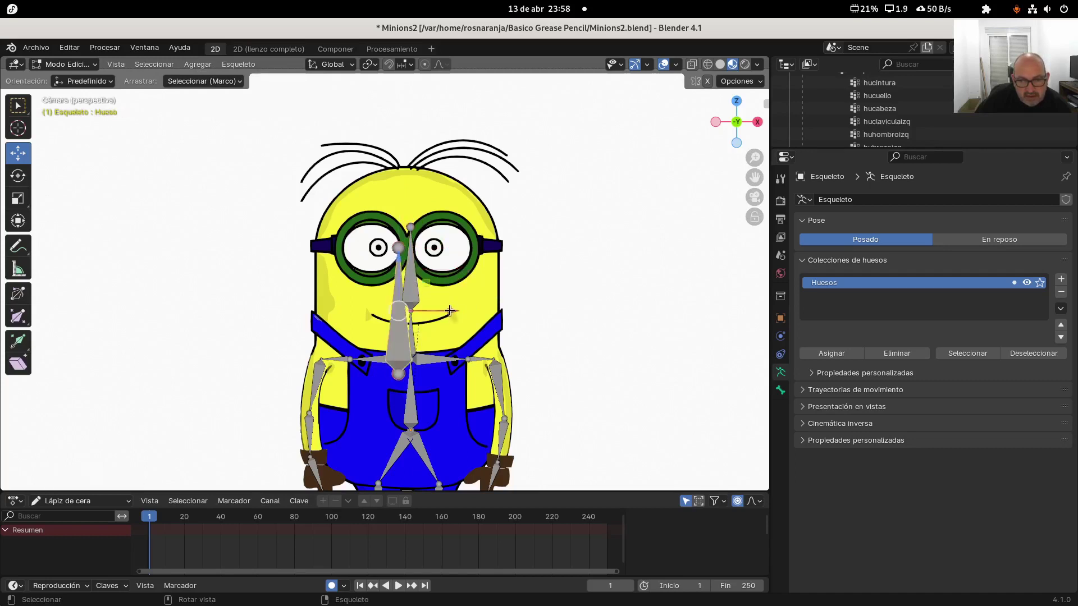
pyautogui.press('g')
pyautogui.press('x')
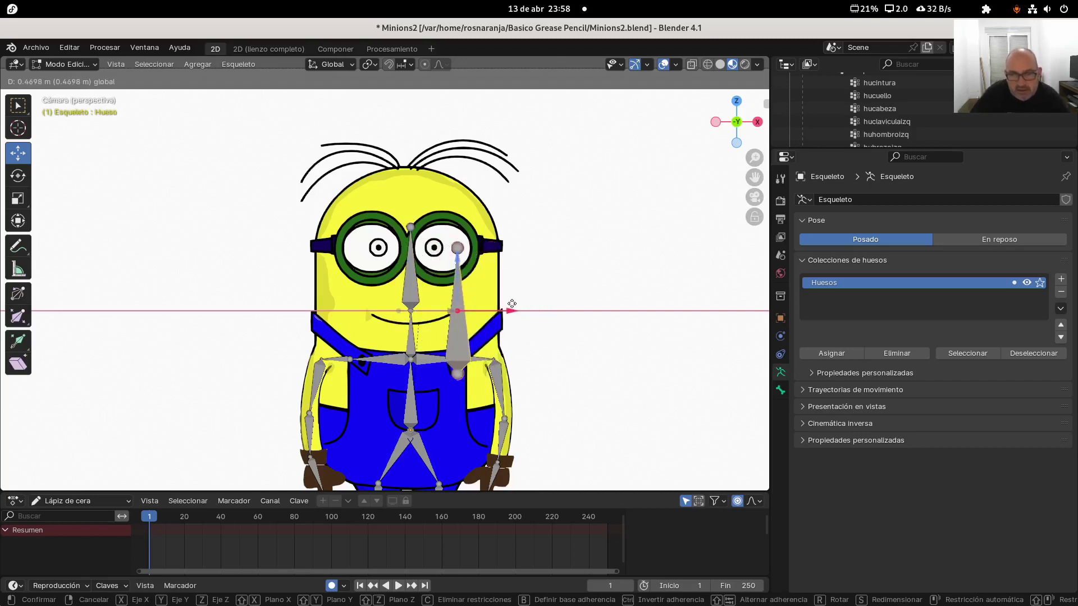
pyautogui.click(493, 299)
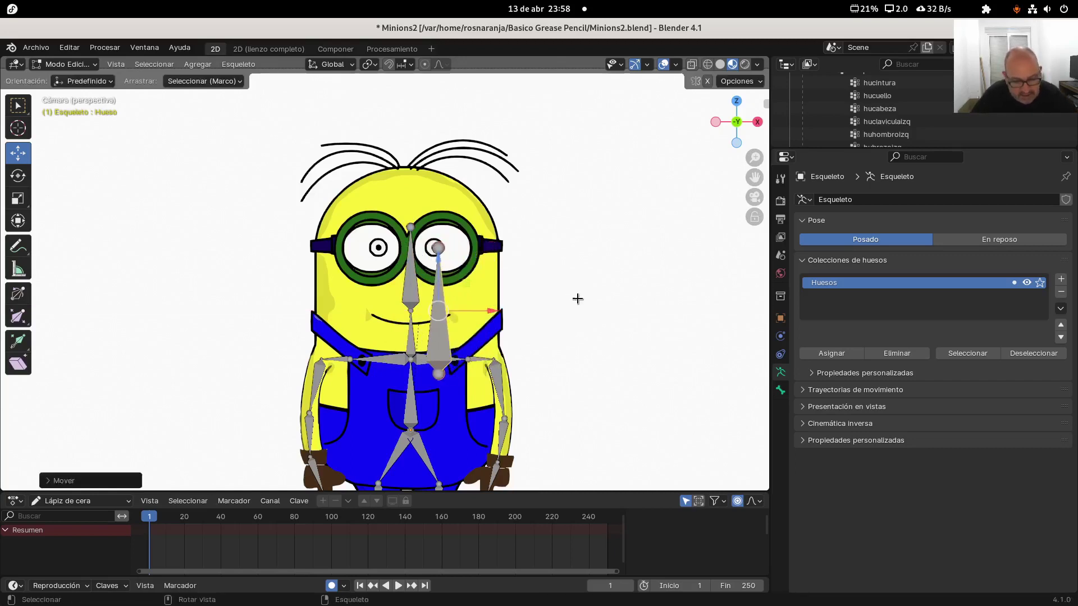
# - Scale the new bone down to roughly eye size and raise it onto the pupil of the character's left eye
pyautogui.press('s')
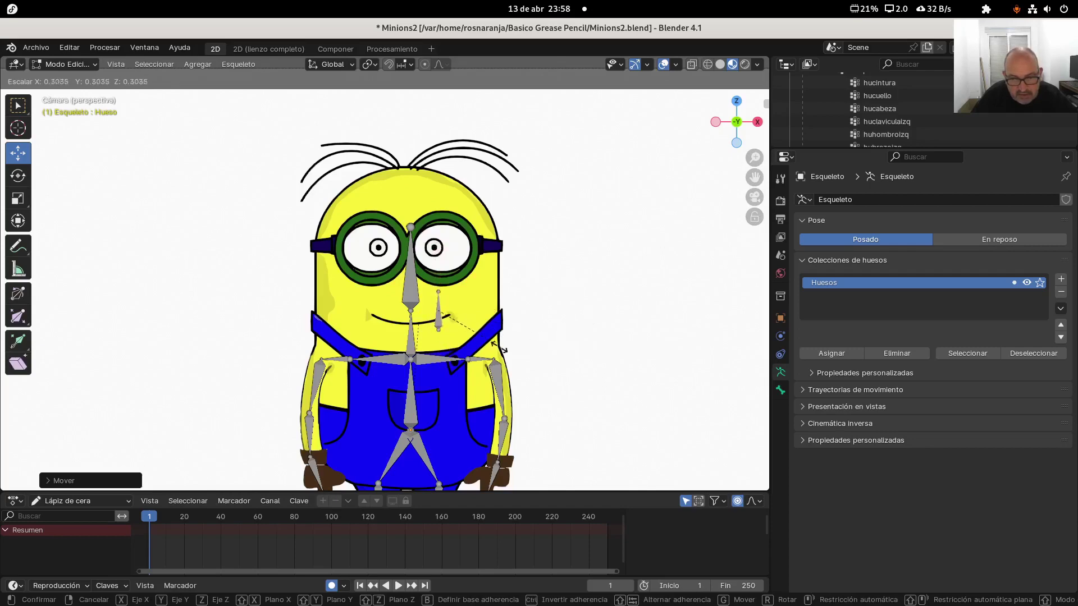
pyautogui.click(442, 321)
pyautogui.moveTo(439, 271); pyautogui.dragTo(435, 208)
pyautogui.scroll(3, 469, 242)
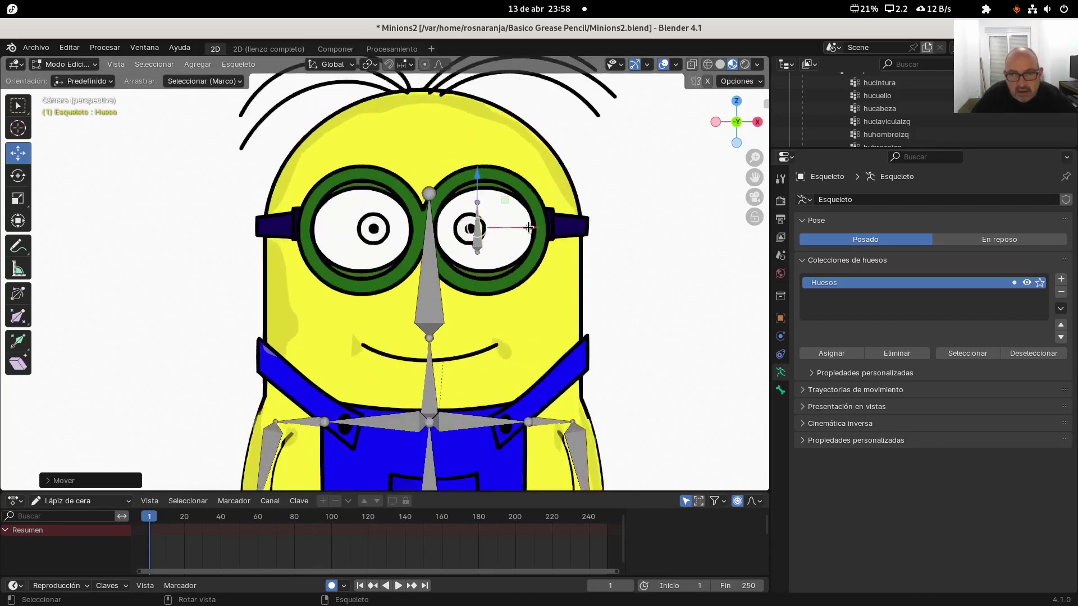
# - Centre the bone on the pupil of the character's left eye and place a duplicate along the X axis on the right eye's pupil
pyautogui.moveTo(531, 227); pyautogui.dragTo(523, 228)
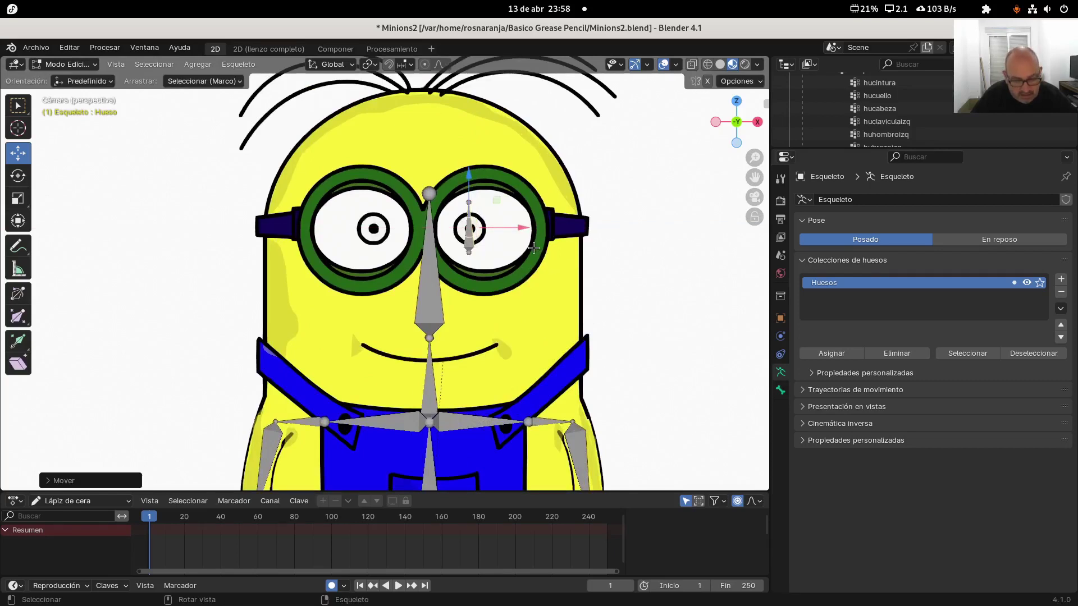
pyautogui.rightClick(467, 224)
pyautogui.moveTo(394, 301)
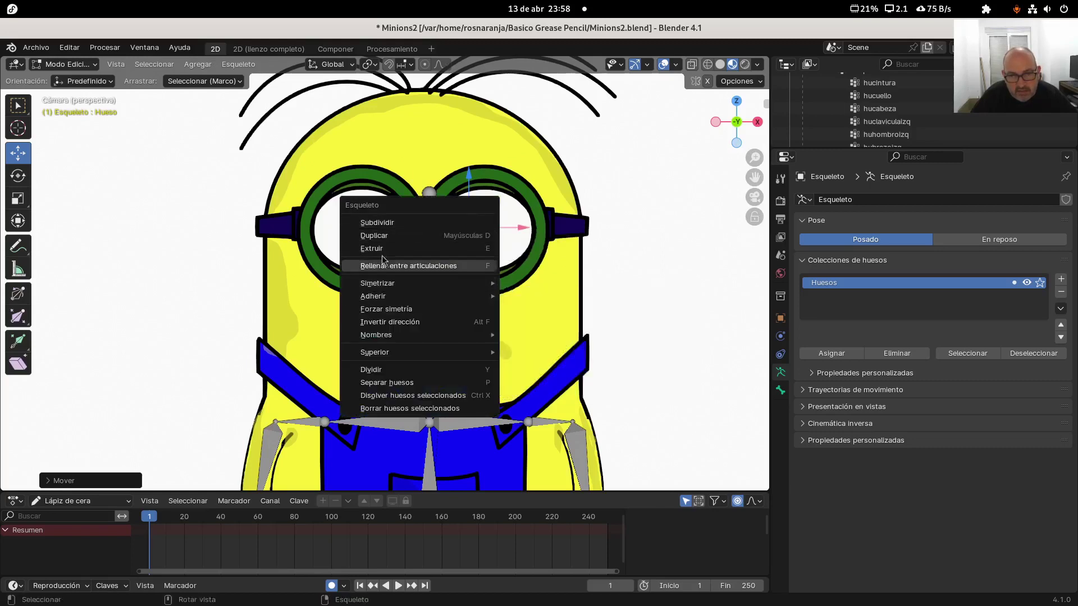
pyautogui.click(377, 236)
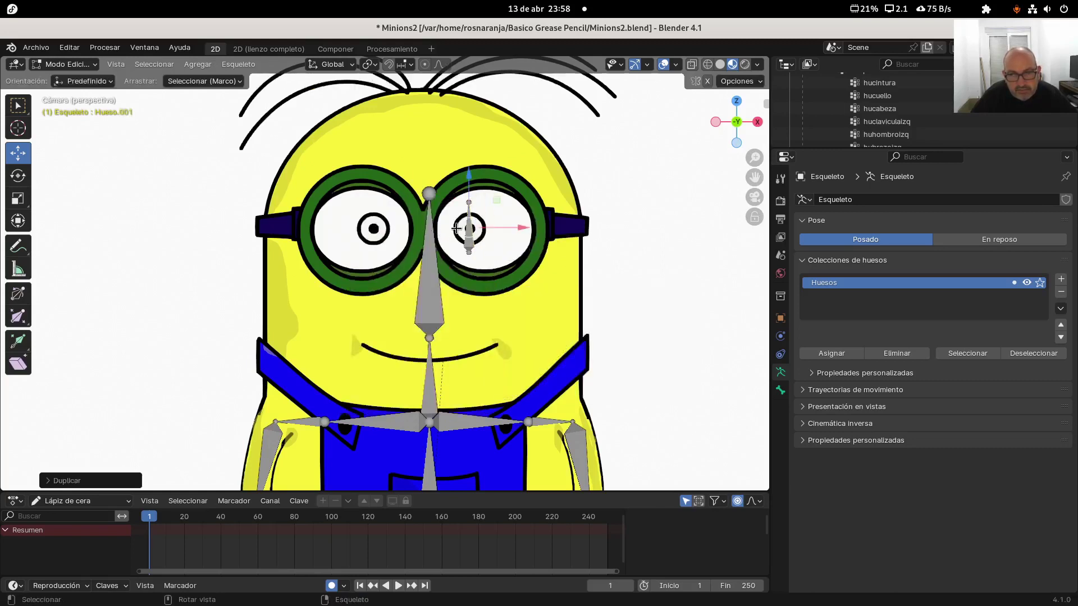
pyautogui.press('x')
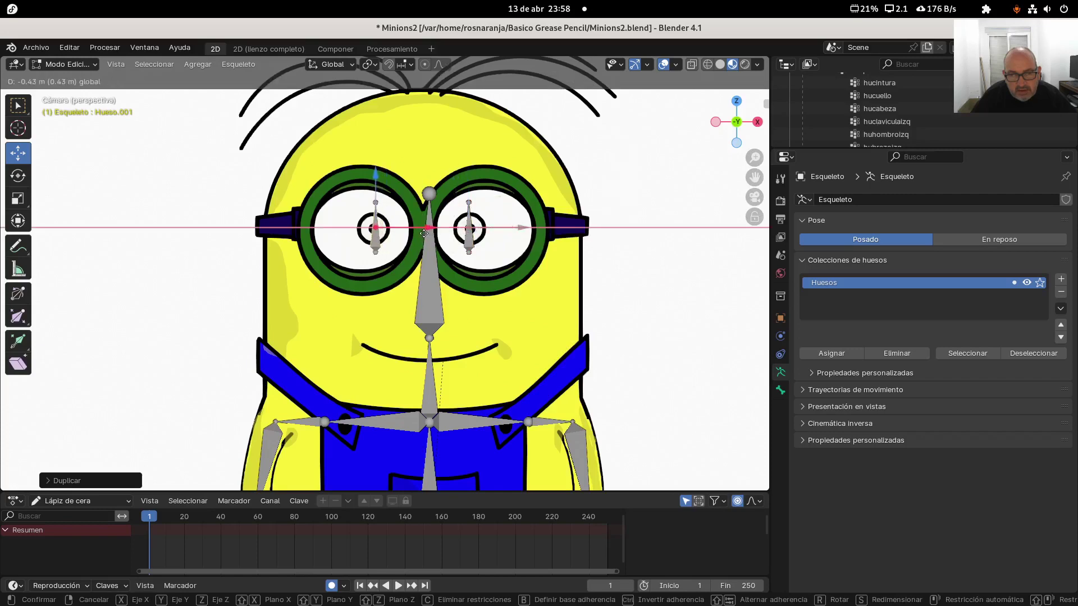
pyautogui.click(421, 233)
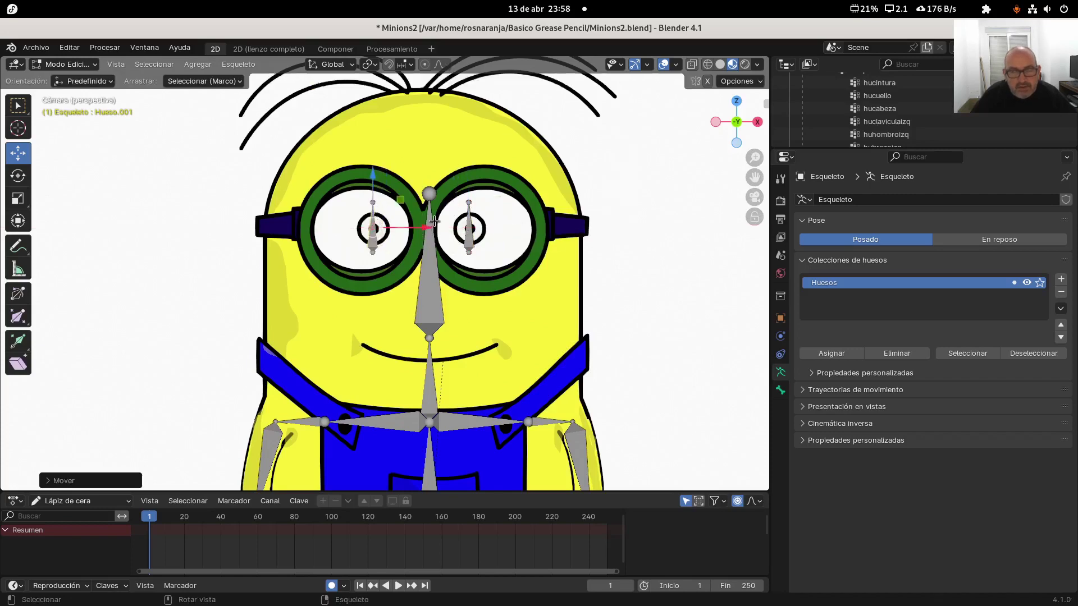
# - Examine the placement of the two eye bones over the pupils and in relation to the rest of the skeleton
pyautogui.scroll(3, 432, 224)
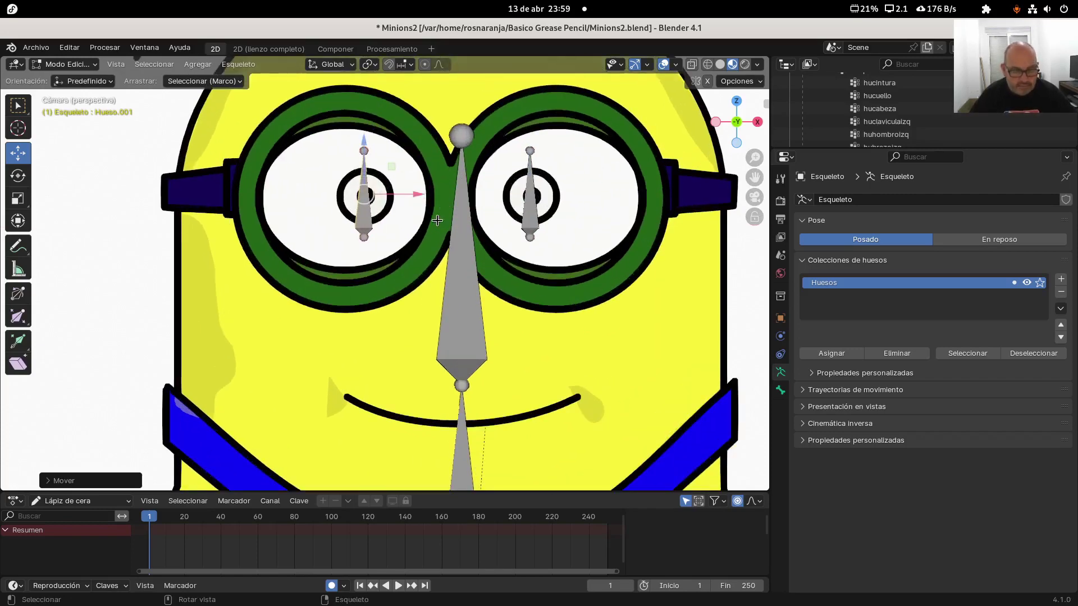
pyautogui.scroll(-3, 437, 221)
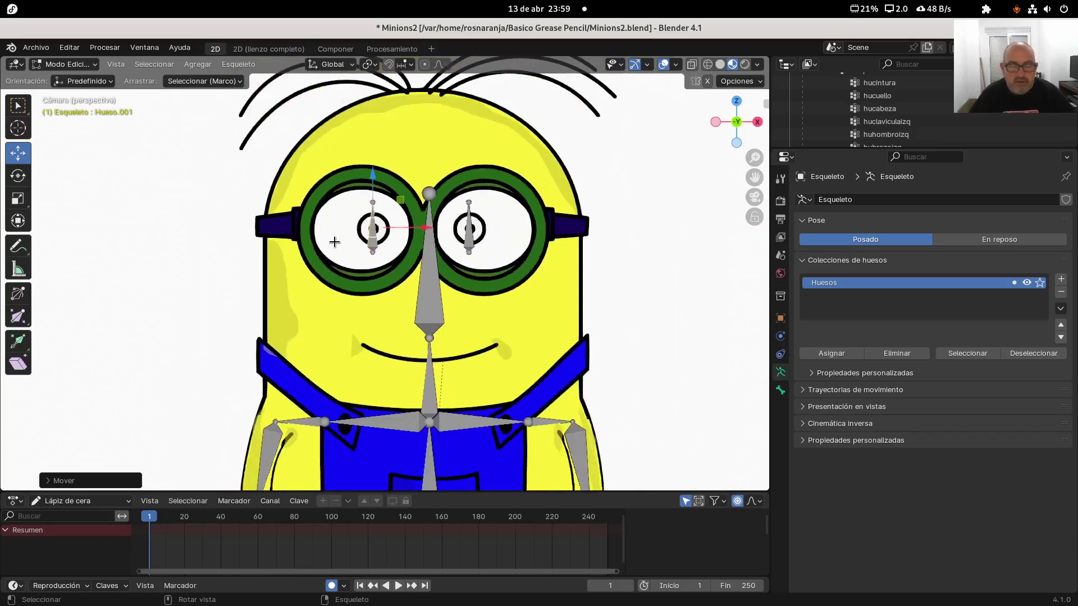
pyautogui.scroll(2, 335, 242)
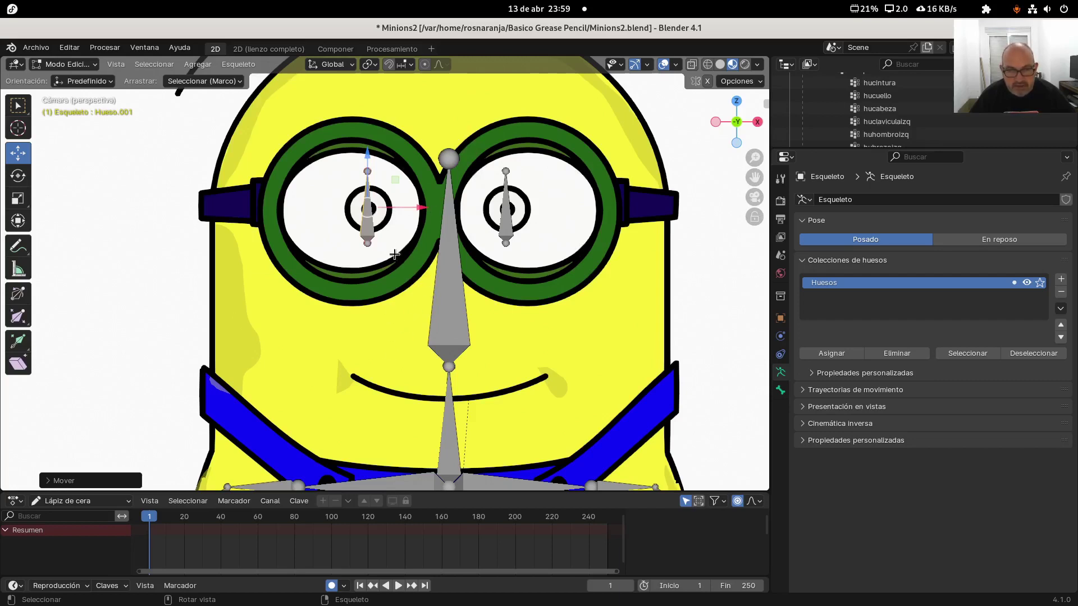
pyautogui.scroll(1, 418, 278)
pyautogui.scroll(2, 410, 352)
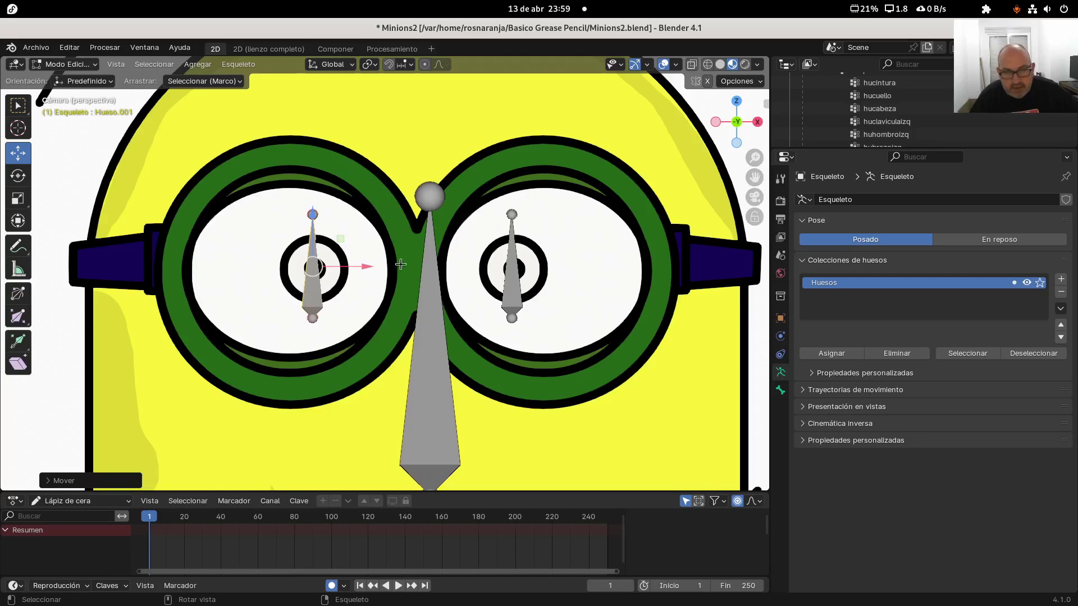
pyautogui.scroll(-5, 401, 264)
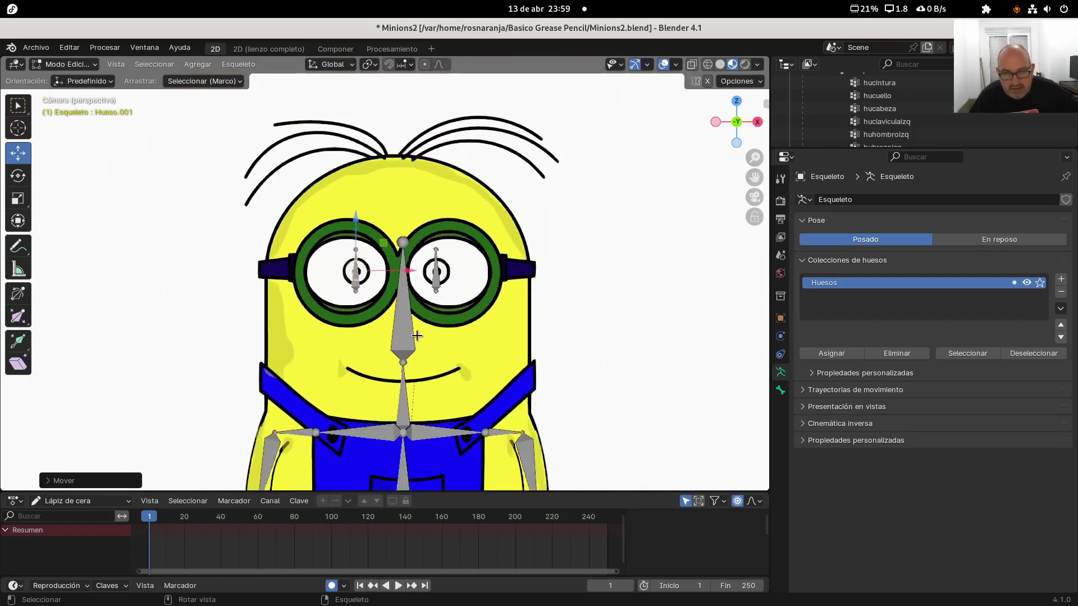
pyautogui.scroll(-3, 416, 336)
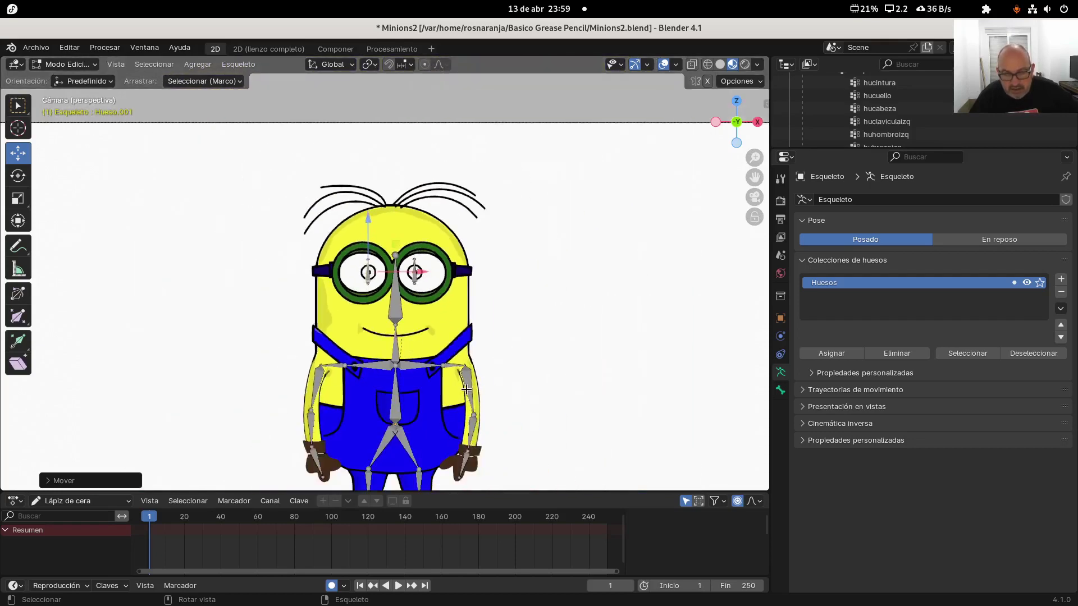
pyautogui.scroll(3, 466, 388)
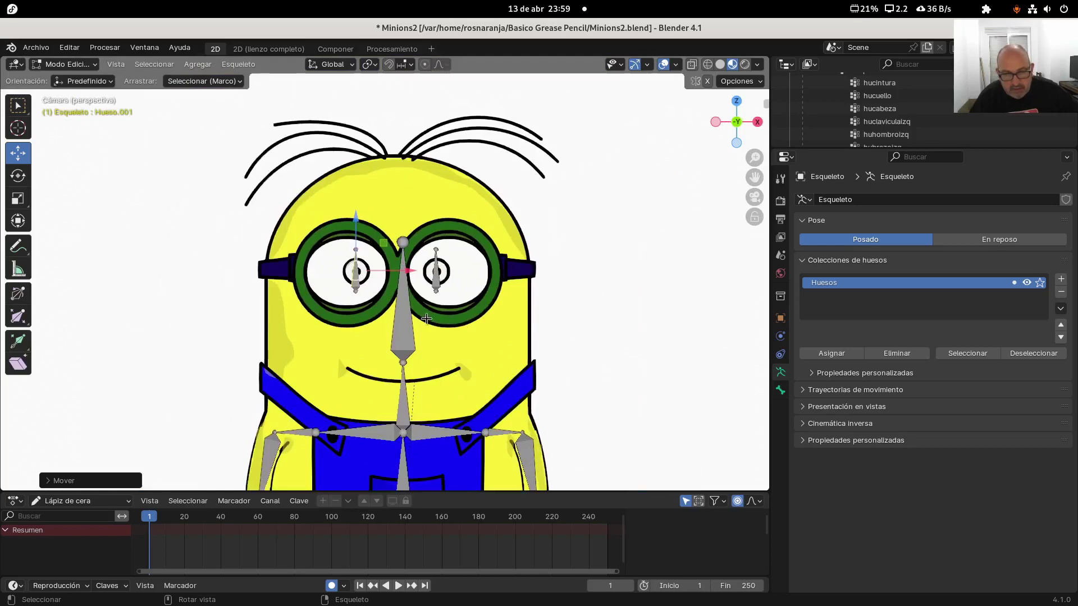
# - Rename the bone over the character's left eye as huojoizq
pyautogui.scroll(3, 355, 270)
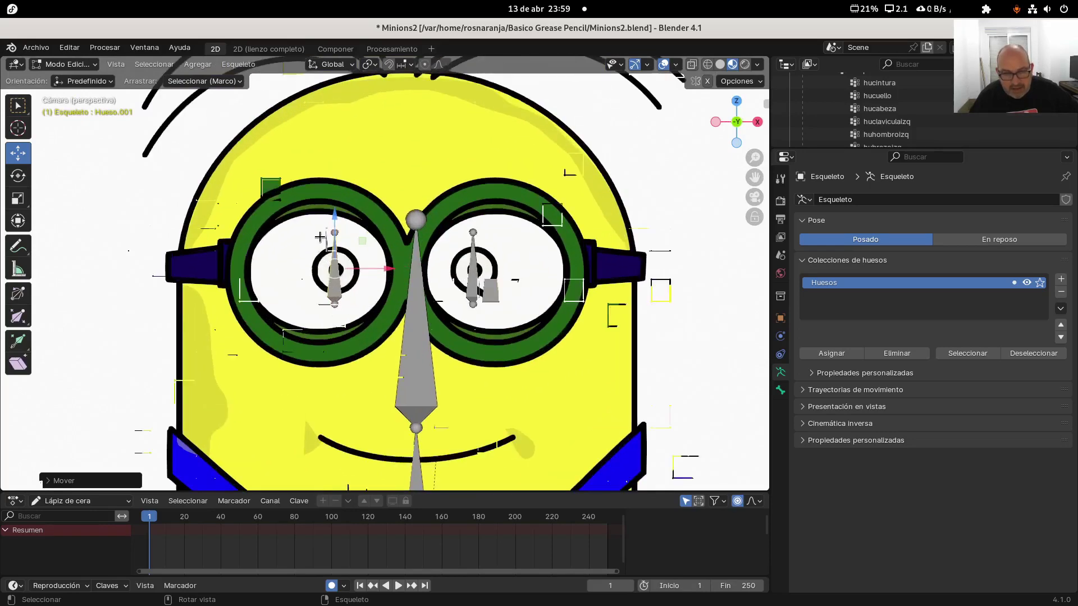
pyautogui.scroll(1, 319, 237)
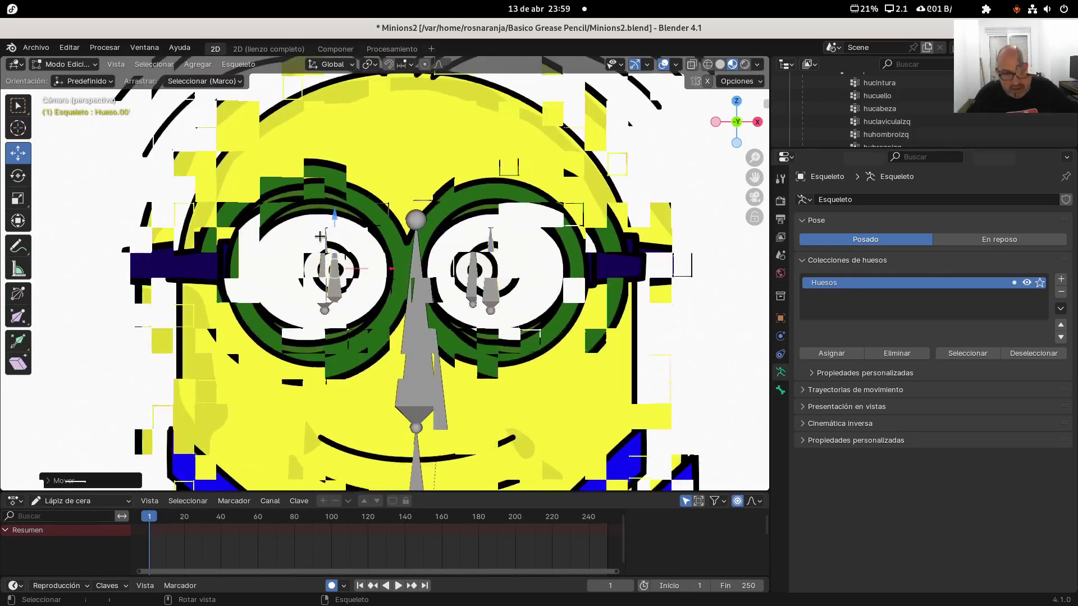
pyautogui.click(474, 265)
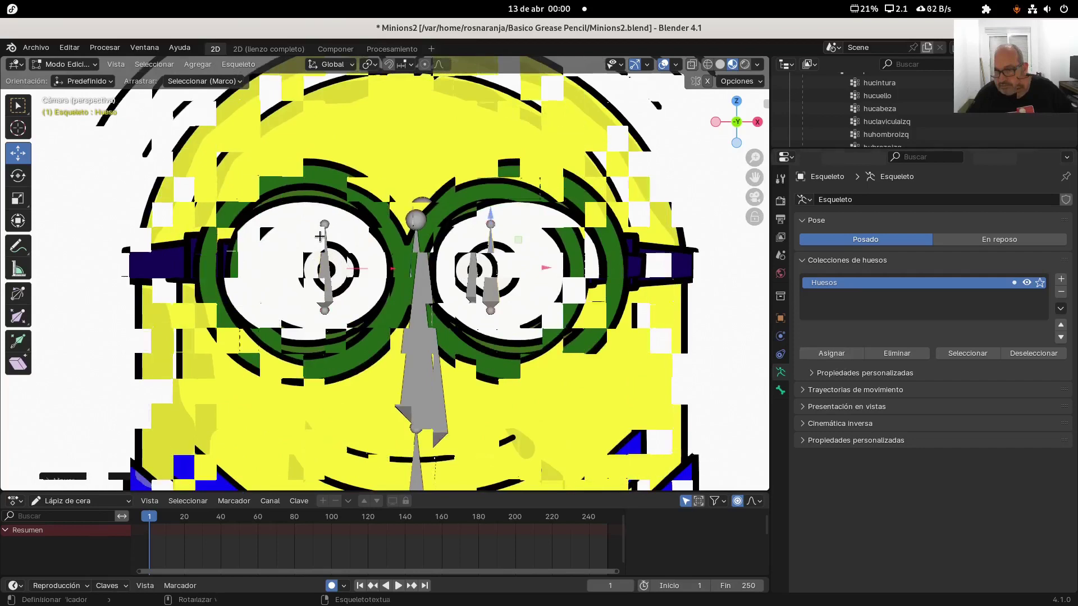
pyautogui.click(781, 390)
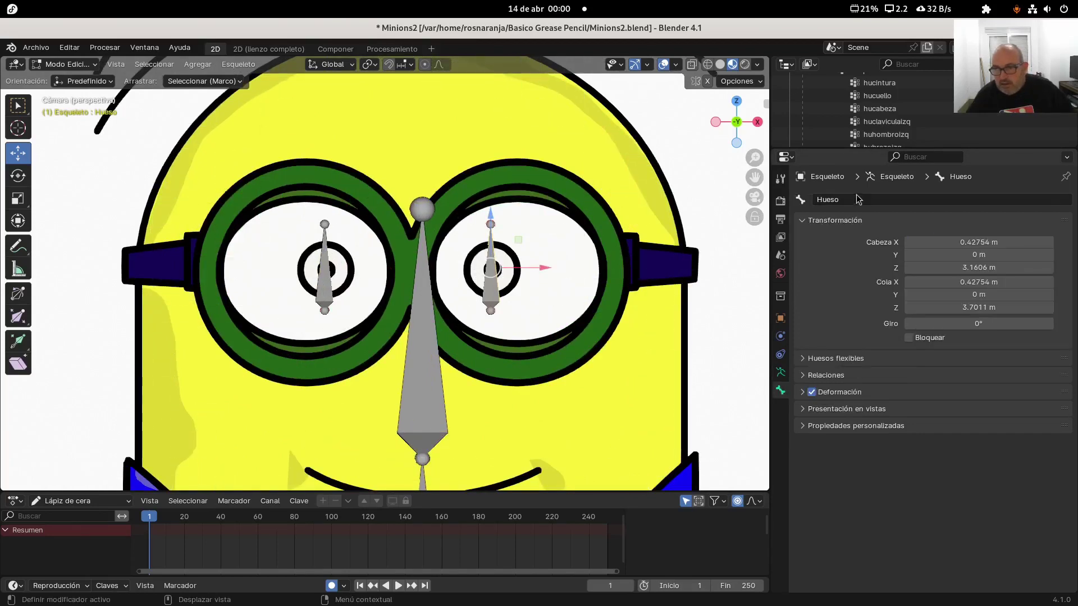
pyautogui.click(841, 201)
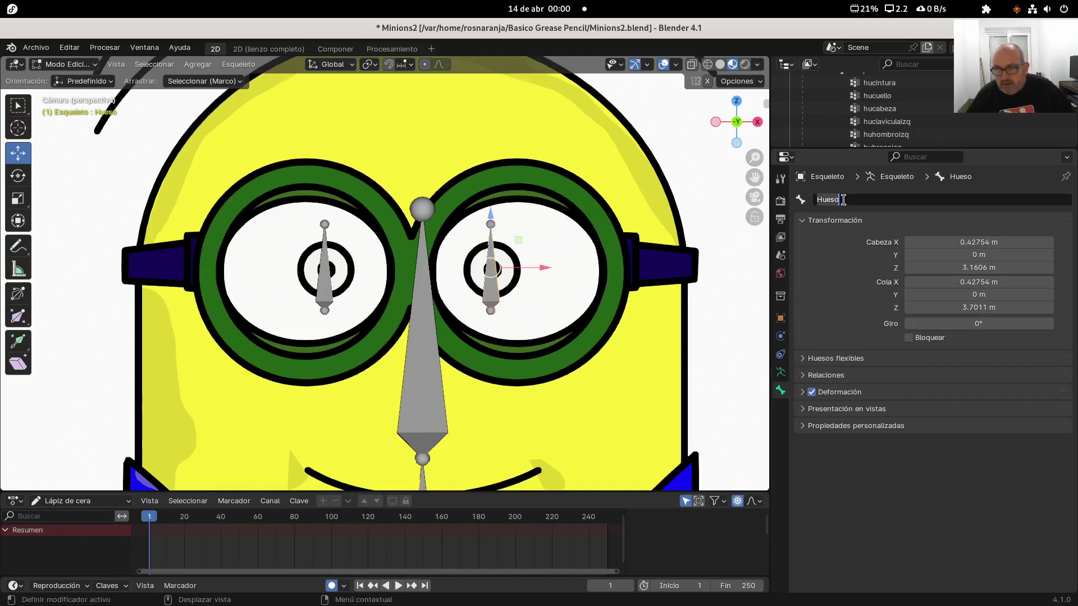
pyautogui.press('BackSpace')
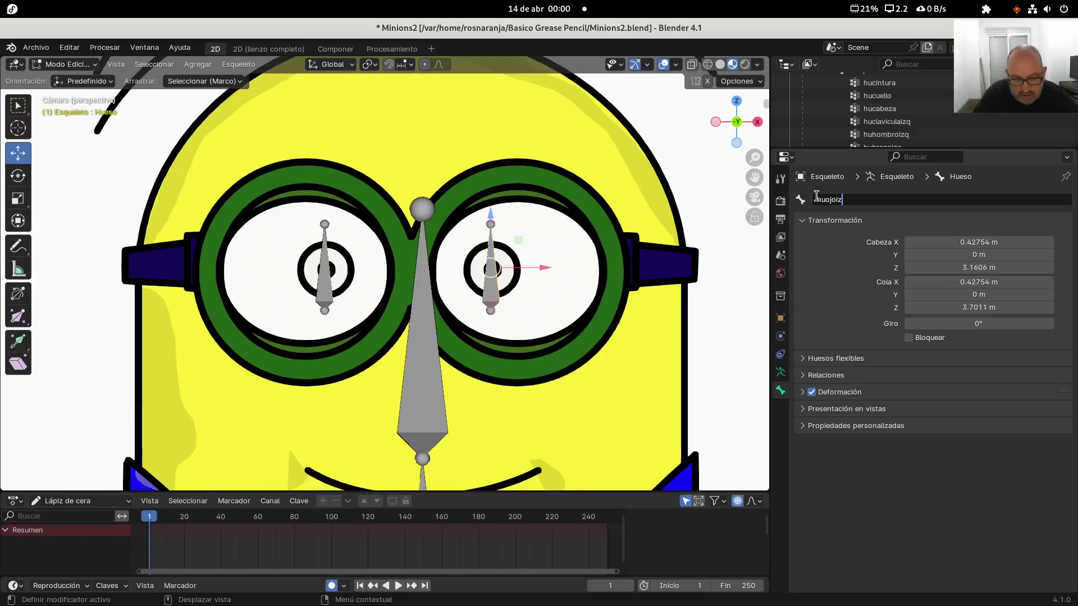
pyautogui.write('huojoizq')
pyautogui.press('Return')
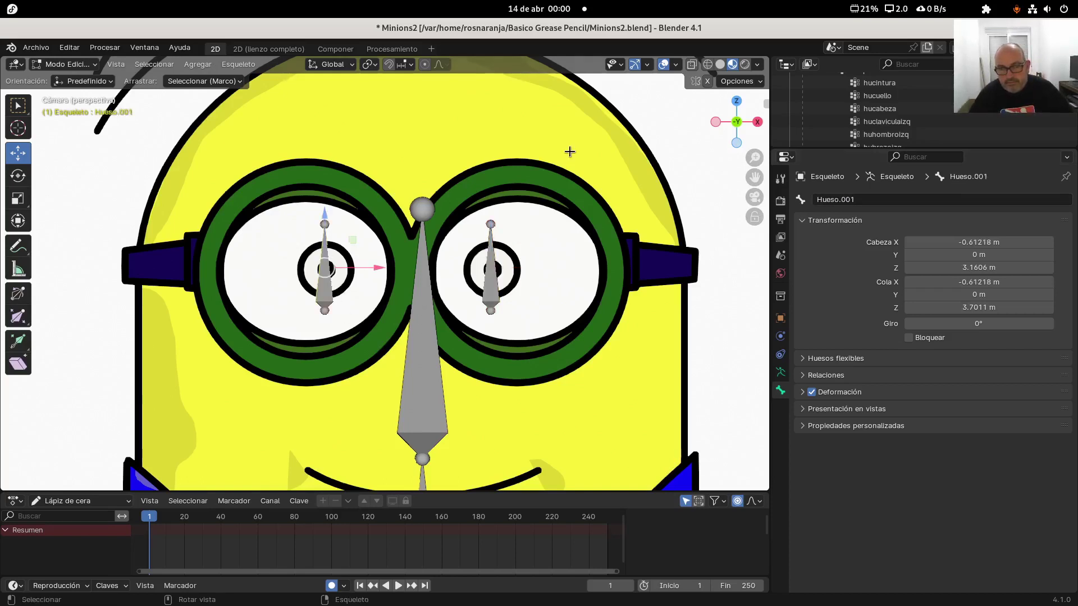
# - Rename the bone over the character's right eye as huojoder
pyautogui.click(330, 283)
pyautogui.click(840, 200)
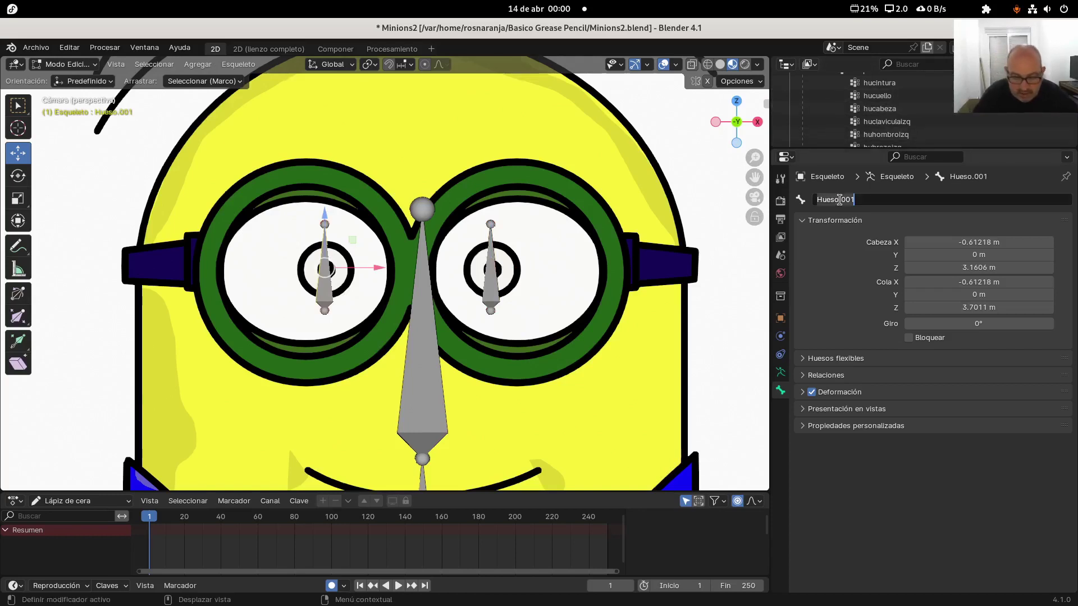
pyautogui.write('huojo')
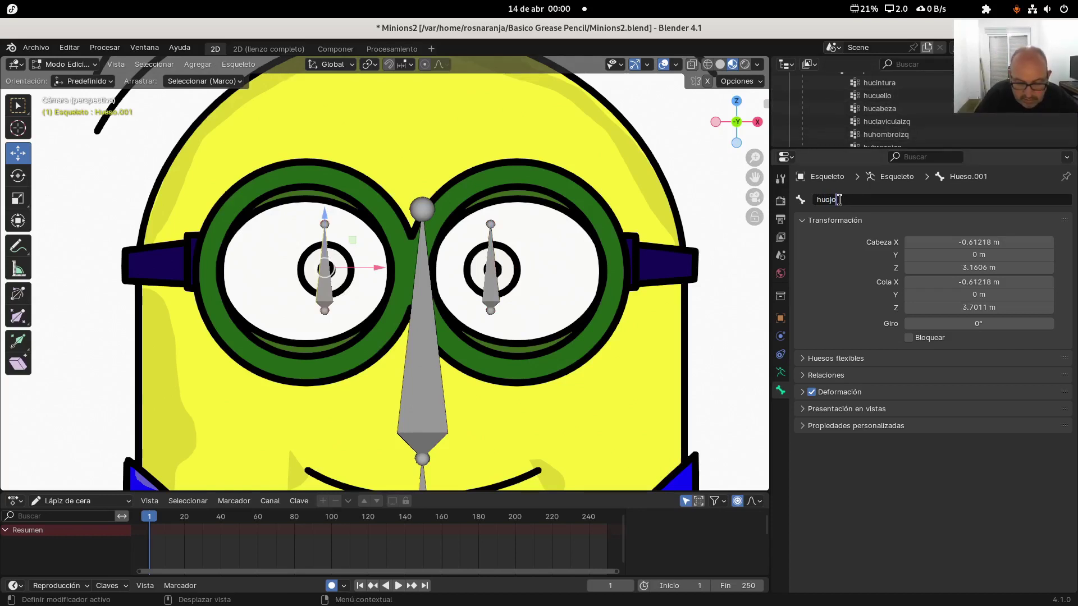
pyautogui.write('der')
pyautogui.press('Return')
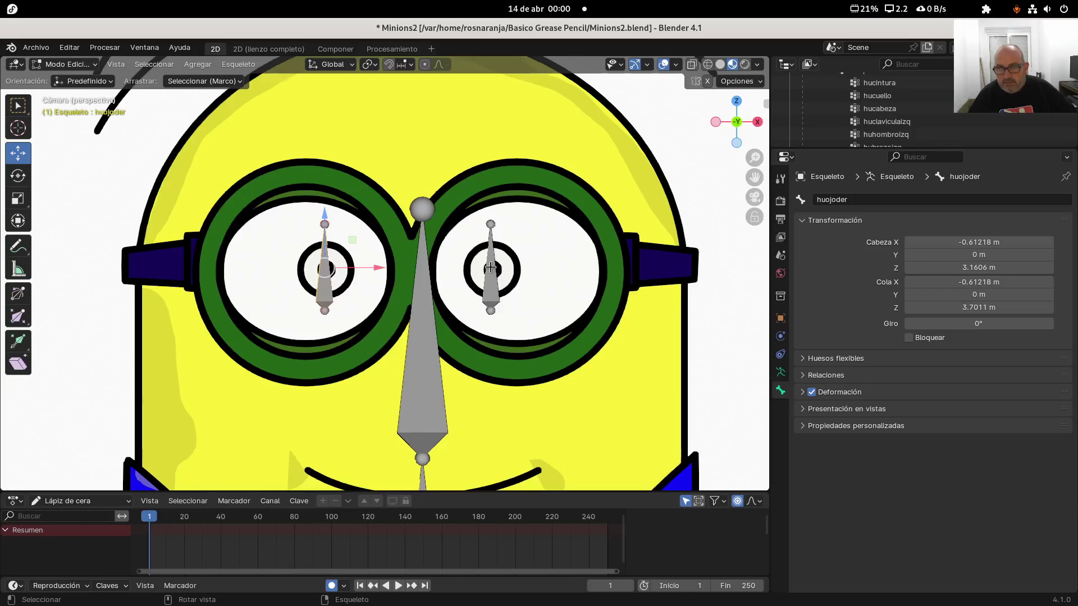
# - Return the armature to Object Mode and put the Dibujo Minions drawing into Weight Paint mode
pyautogui.scroll(-5, 508, 271)
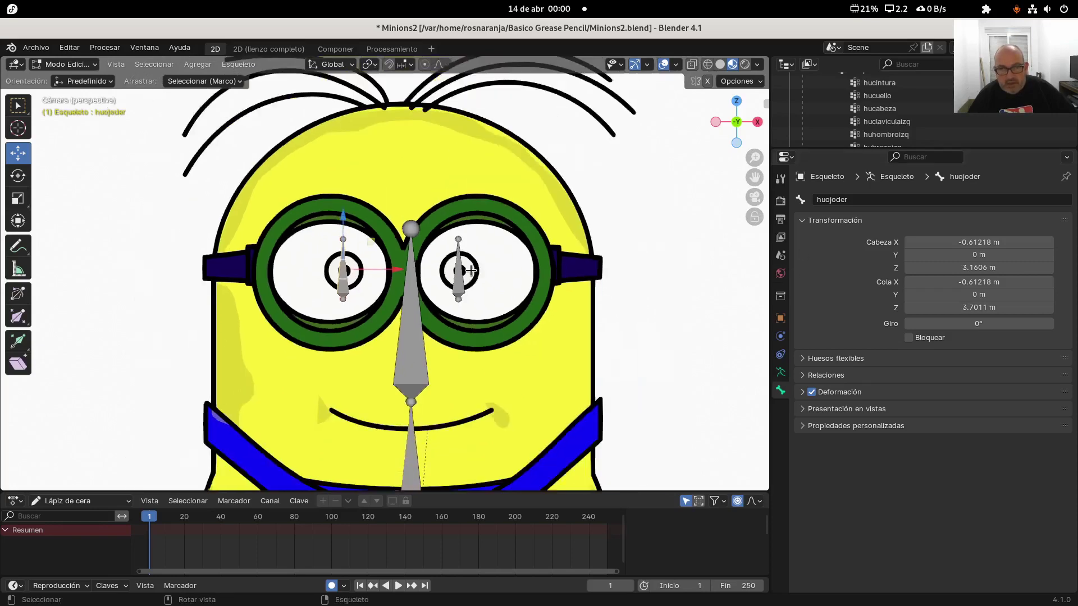
pyautogui.click(65, 64)
pyautogui.click(66, 77)
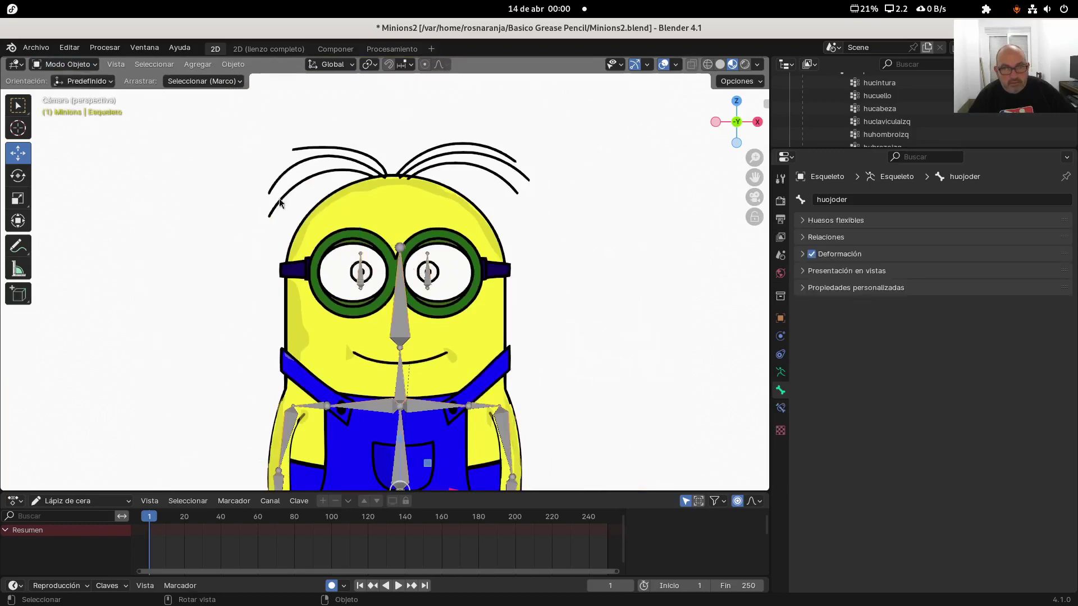
pyautogui.click(311, 211)
pyautogui.click(59, 68)
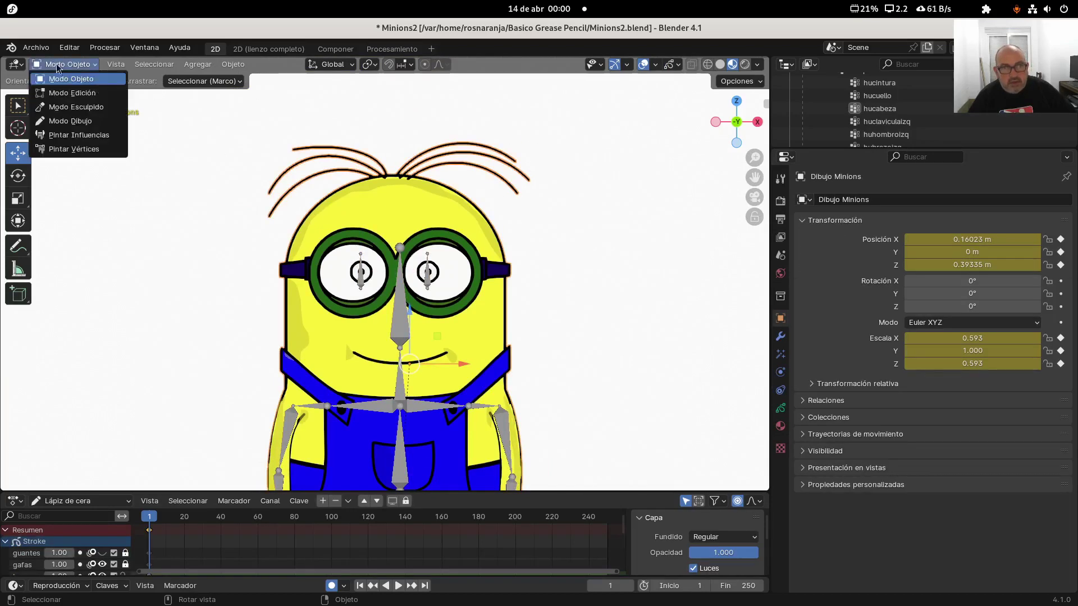
pyautogui.click(78, 139)
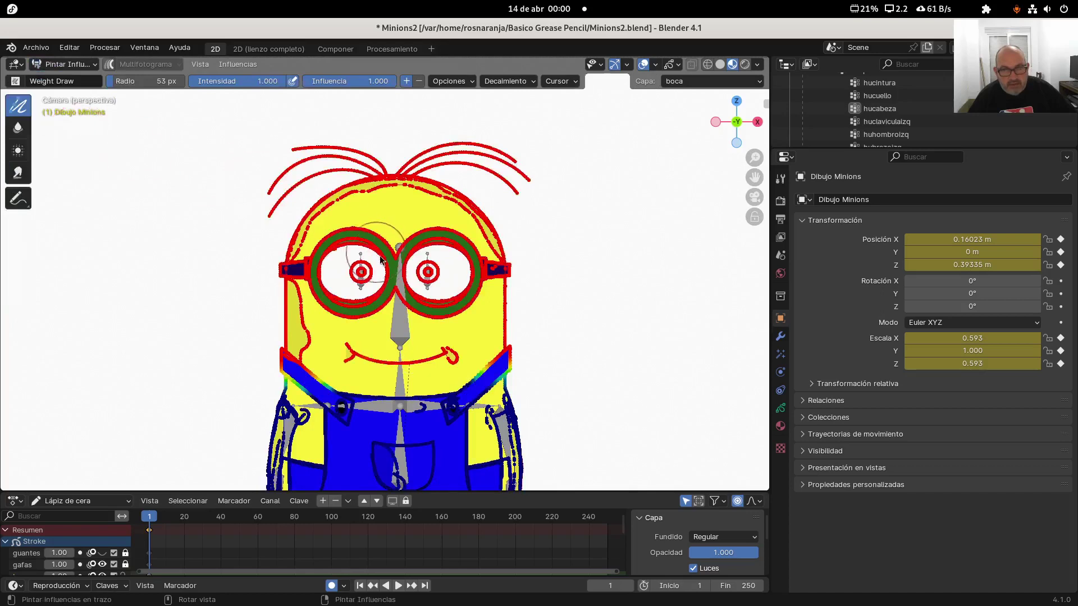
# - Look through the drawing's list of vertex groups for entries matching the new eye bones
pyautogui.scroll(4, 914, 131)
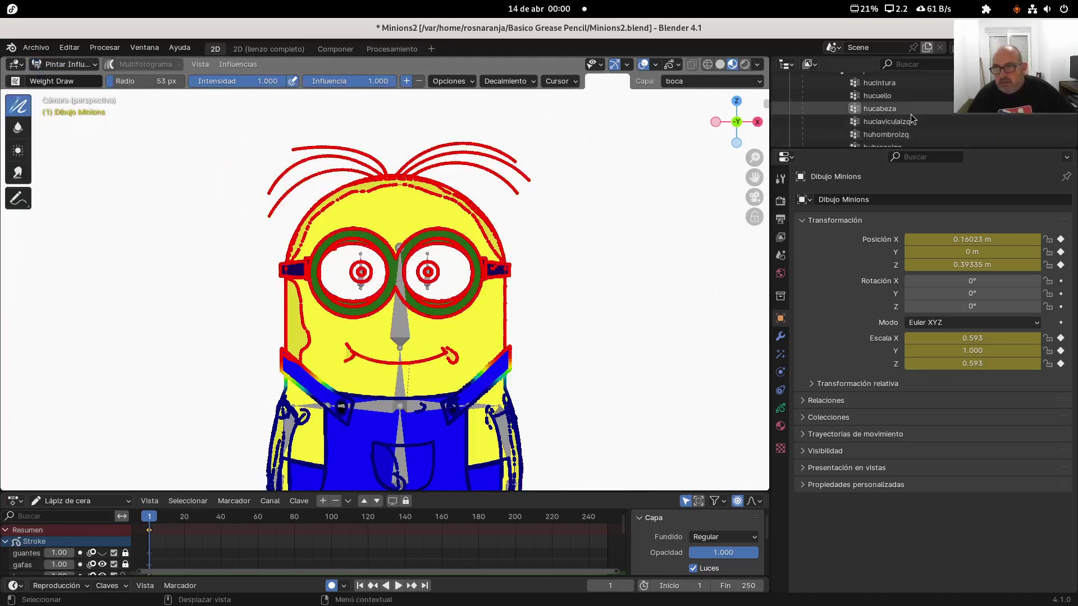
pyautogui.scroll(-4, 912, 118)
pyautogui.scroll(-6, 911, 115)
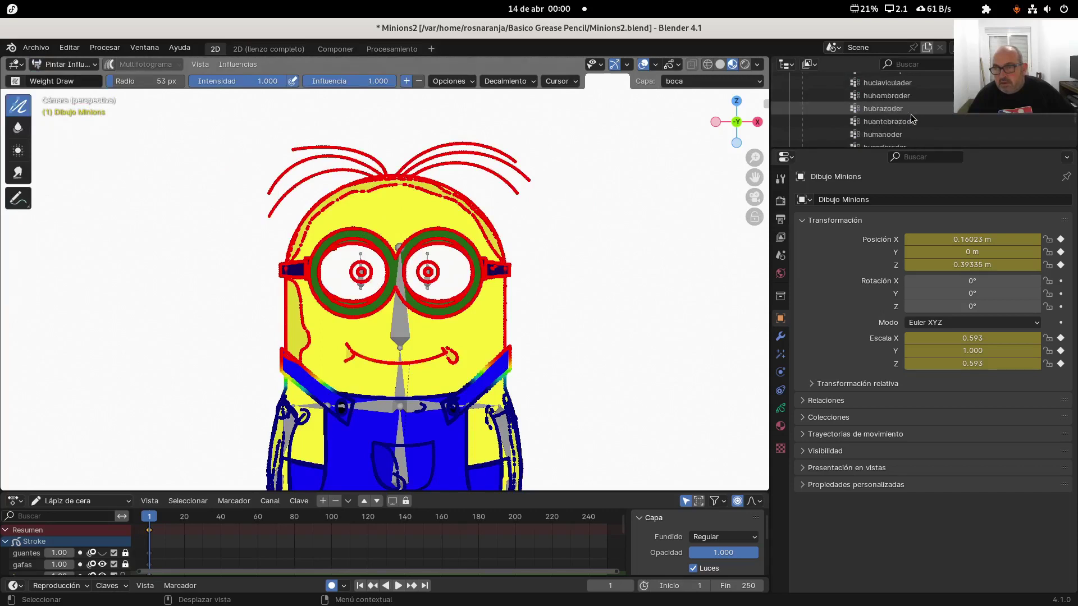
pyautogui.scroll(-4, 904, 119)
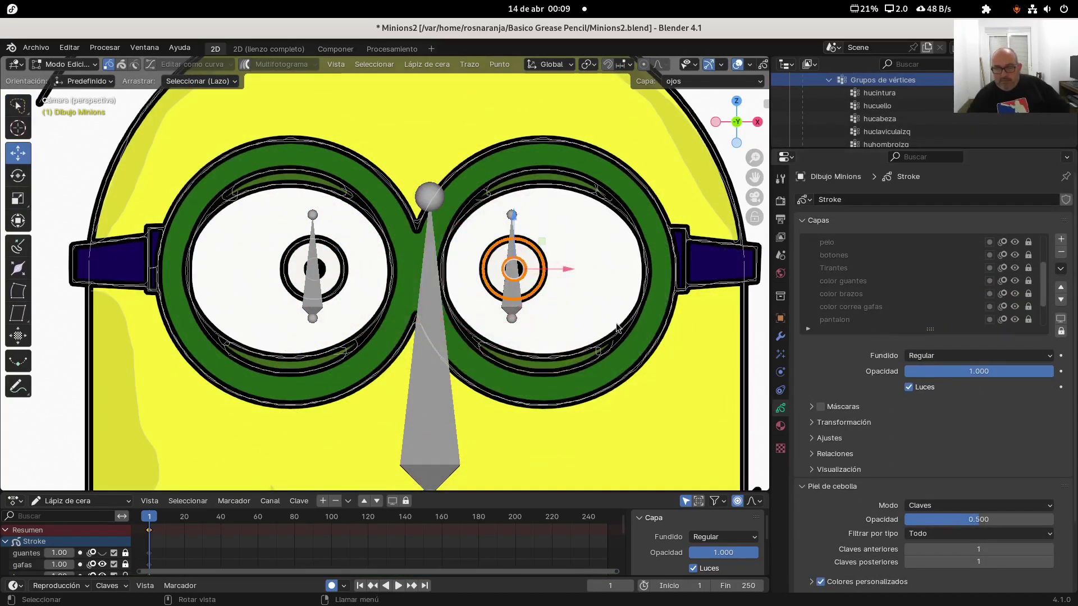
# - Box-select all the points of the iris and pupil circles in the character's left eye
pyautogui.click(599, 241)
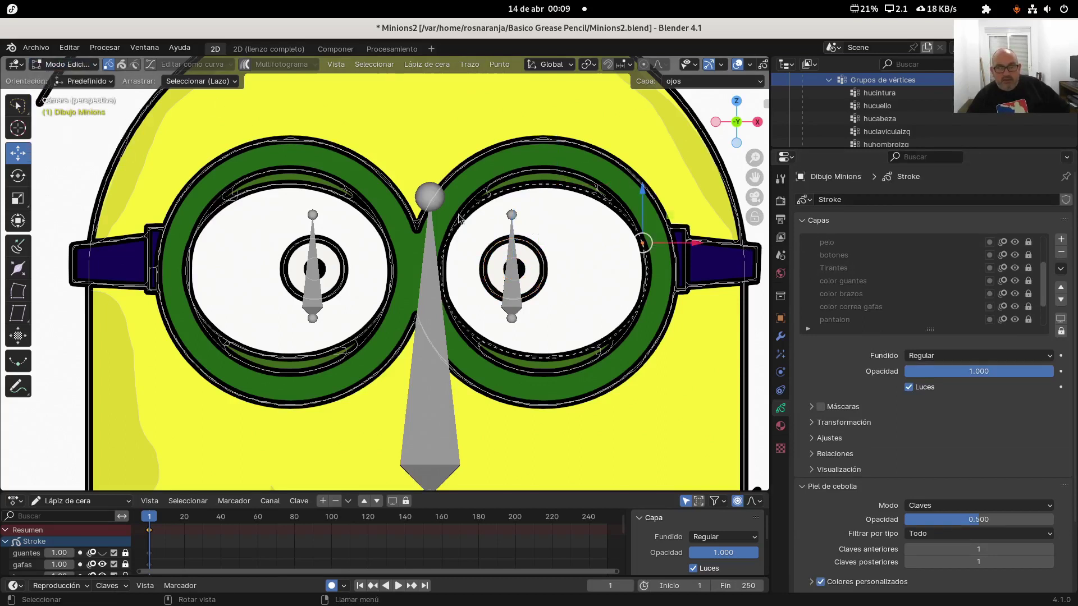
pyautogui.click(530, 244)
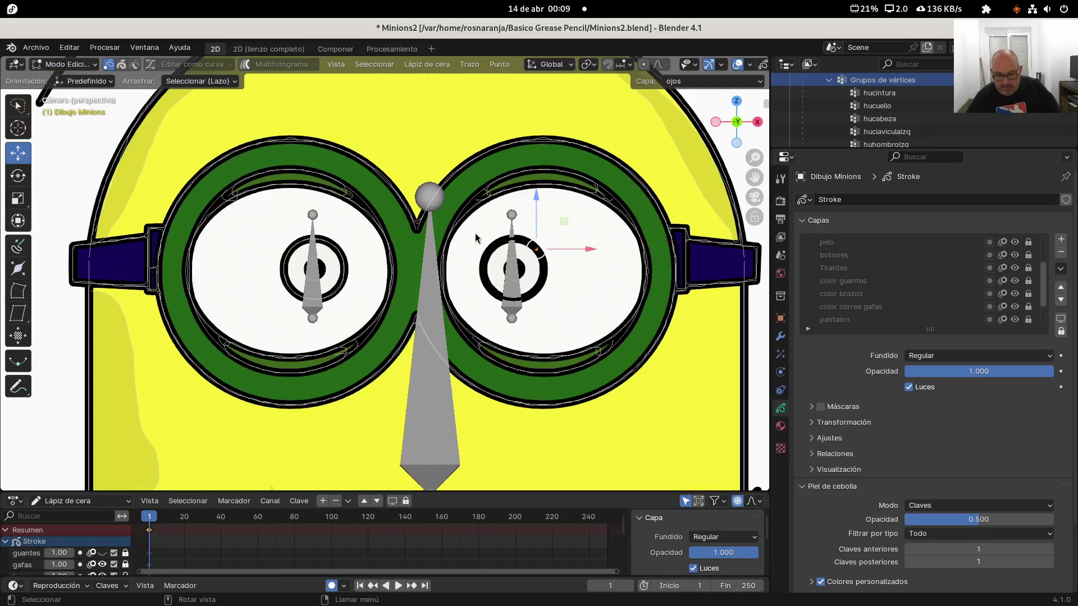
pyautogui.click(19, 107)
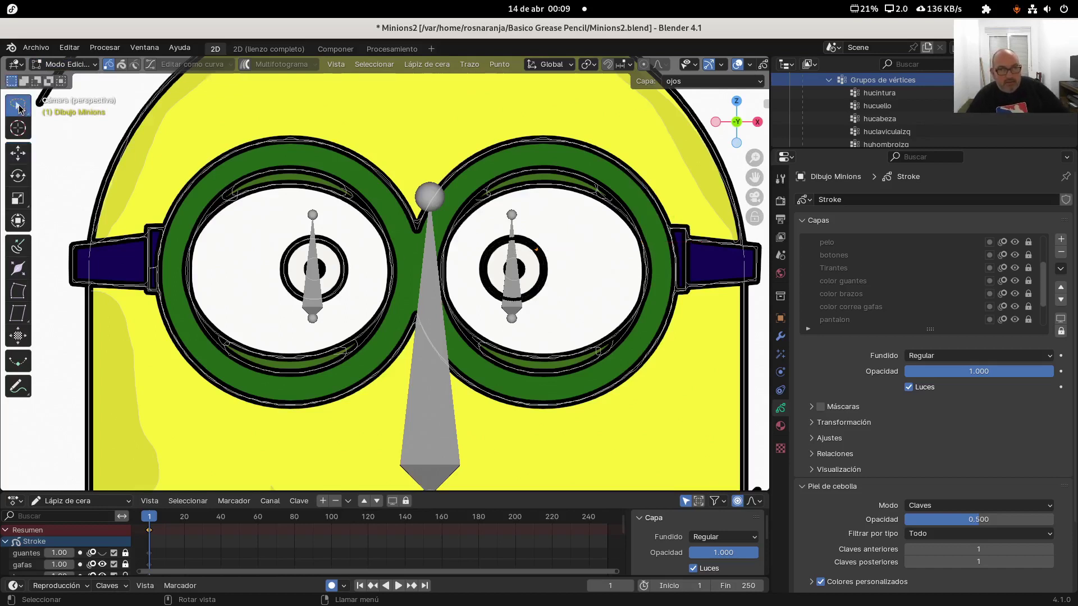
pyautogui.moveTo(19, 106); pyautogui.dragTo(49, 139)
pyautogui.press('b')
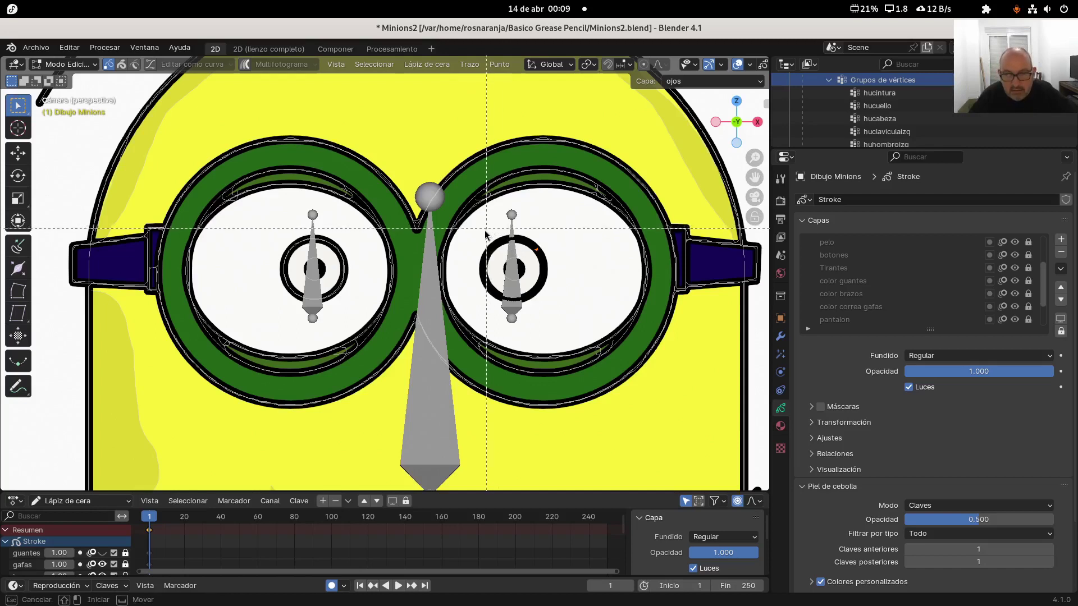
pyautogui.moveTo(474, 232)
pyautogui.mouseDown()
pyautogui.moveTo(511, 248)
pyautogui.moveTo(557, 315)
pyautogui.mouseUp()
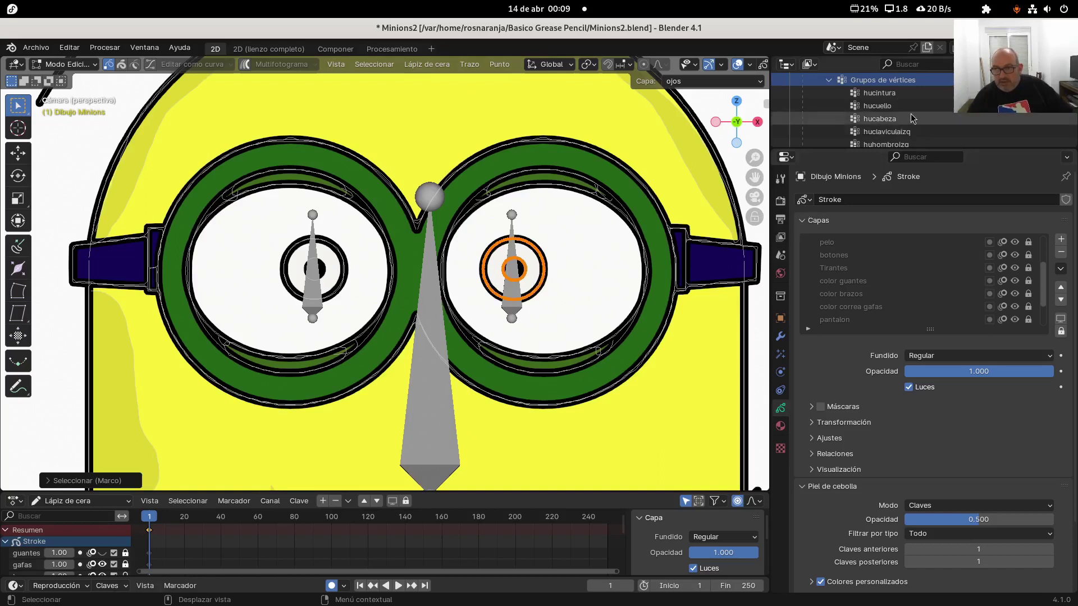
# - Add a new vertex group to the Dibujo Minions drawing and name it huojoizq
pyautogui.scroll(-6, 912, 118)
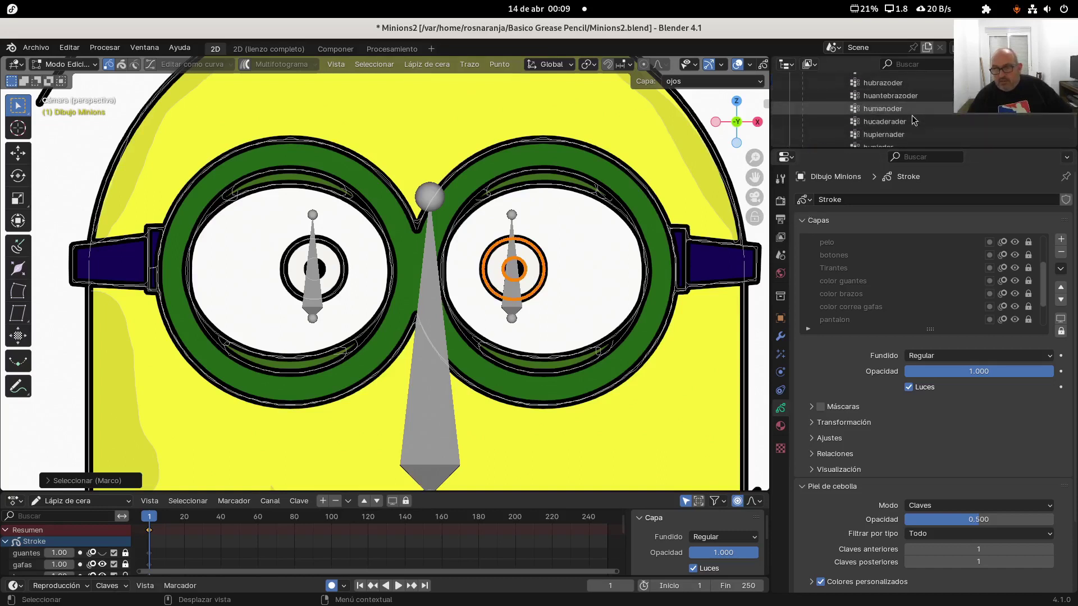
pyautogui.scroll(8, 910, 122)
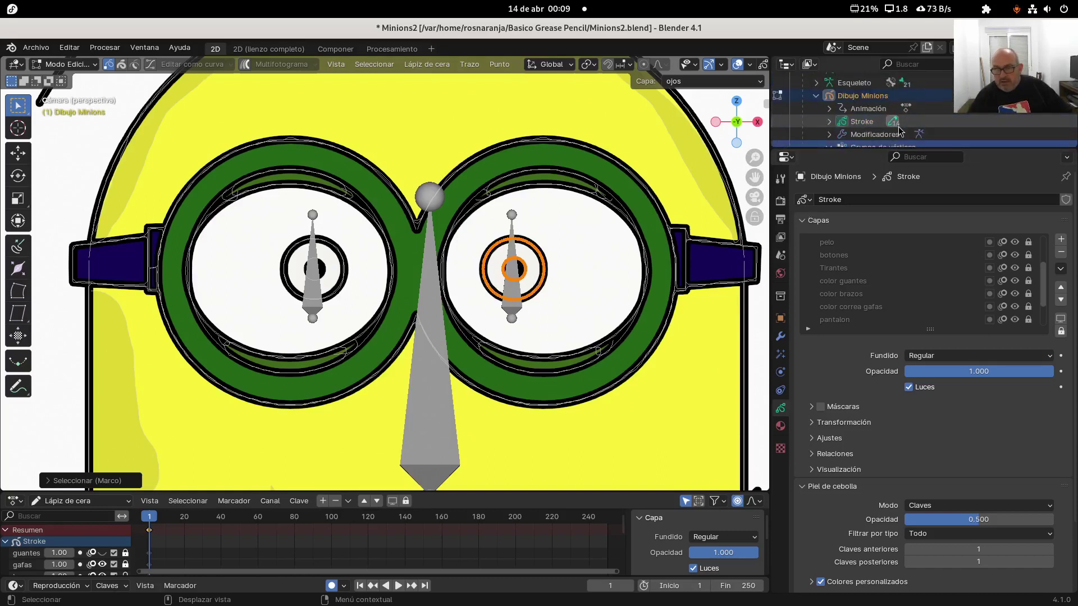
pyautogui.scroll(-2, 897, 133)
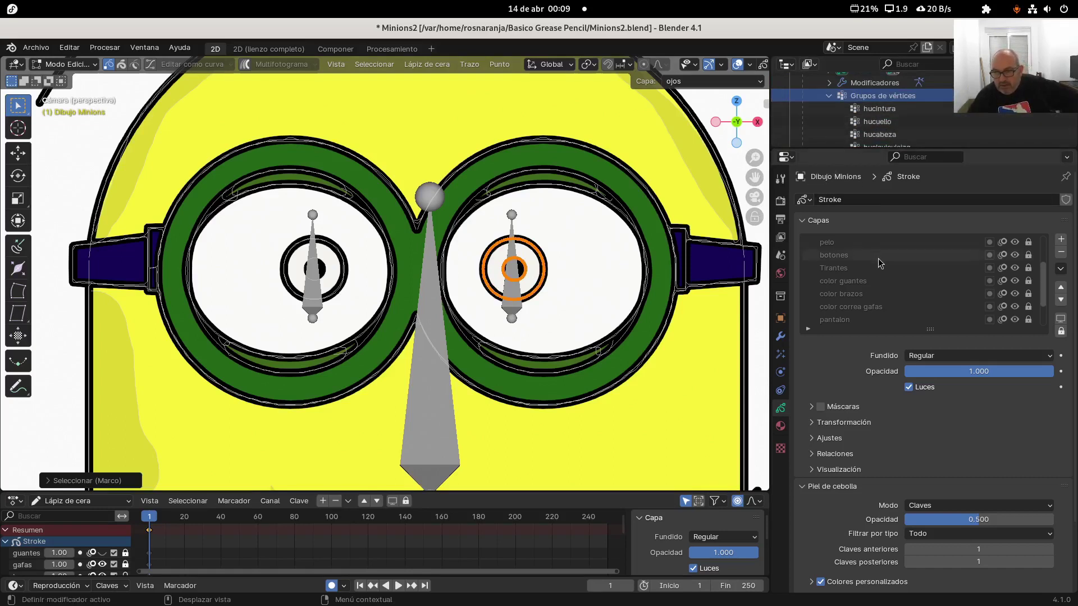
pyautogui.scroll(-3, 890, 275)
pyautogui.scroll(-1, 964, 393)
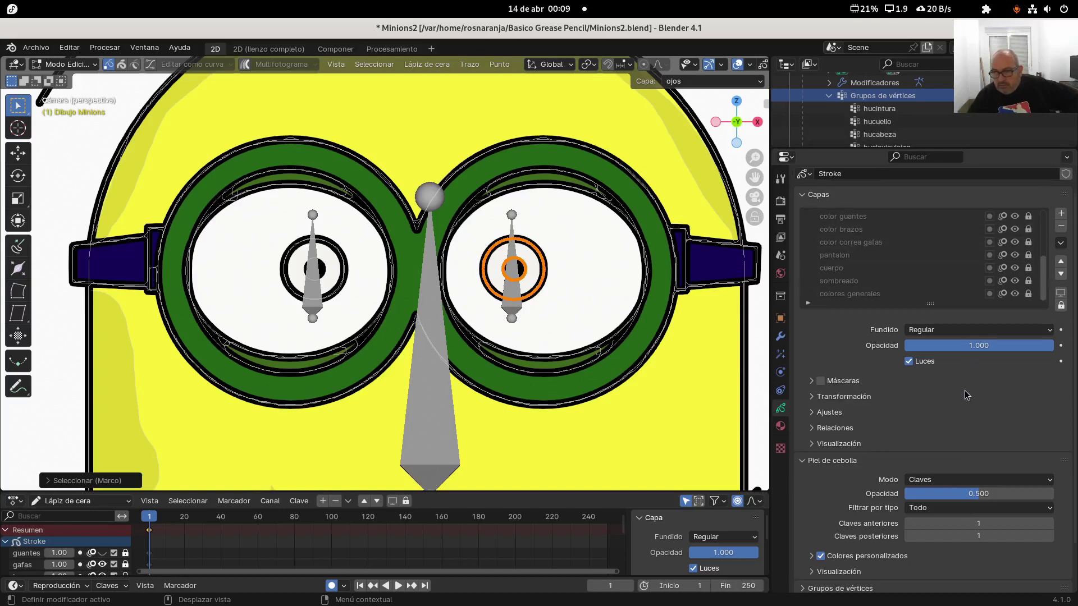
pyautogui.scroll(-2, 965, 390)
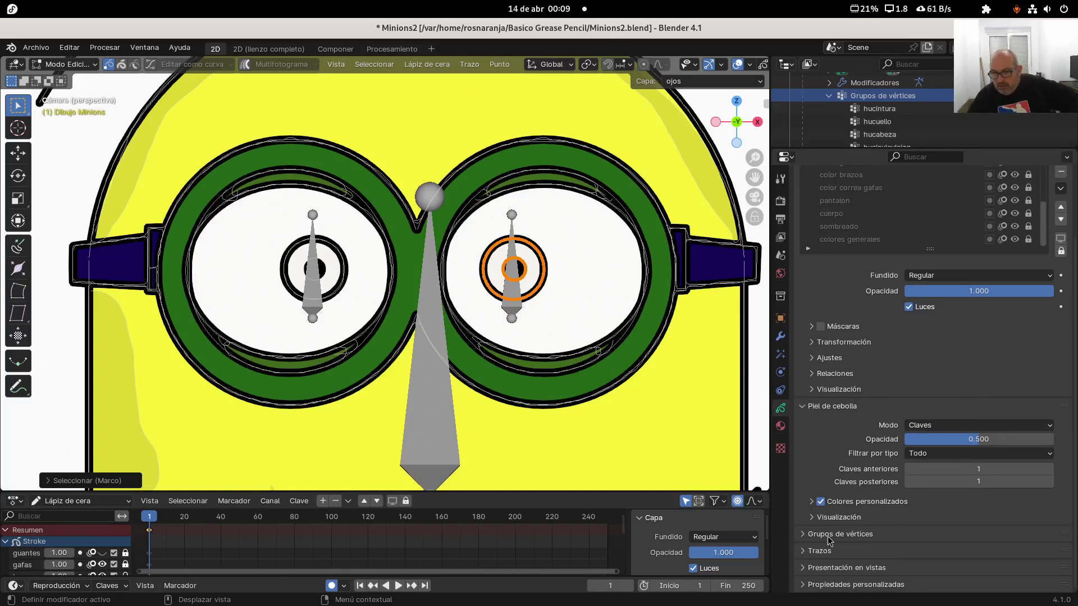
pyautogui.click(803, 540)
pyautogui.scroll(-4, 921, 469)
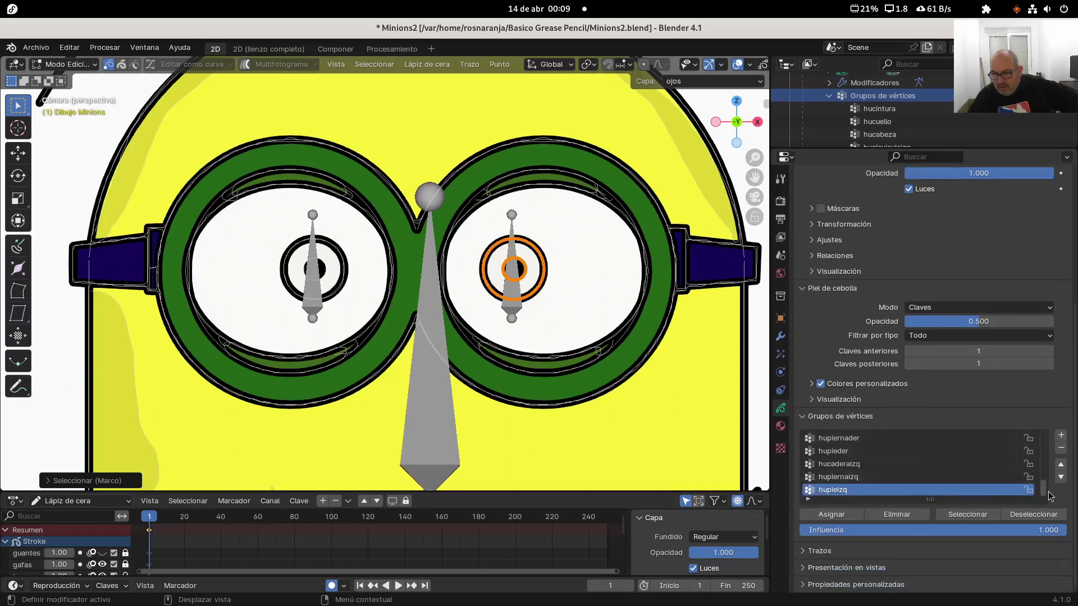
pyautogui.click(1062, 435)
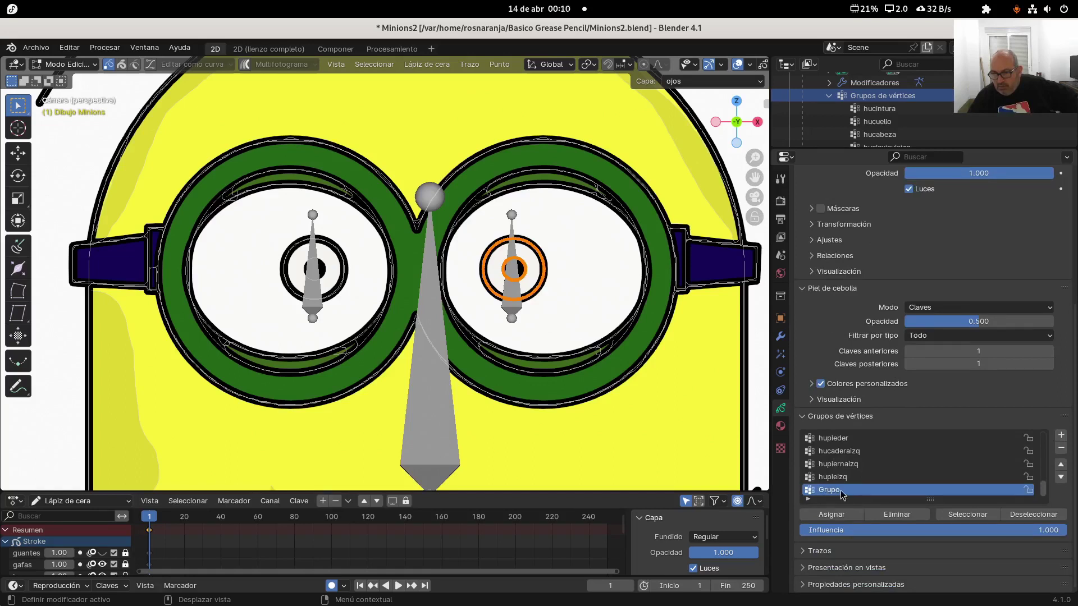
pyautogui.doubleClick(830, 490)
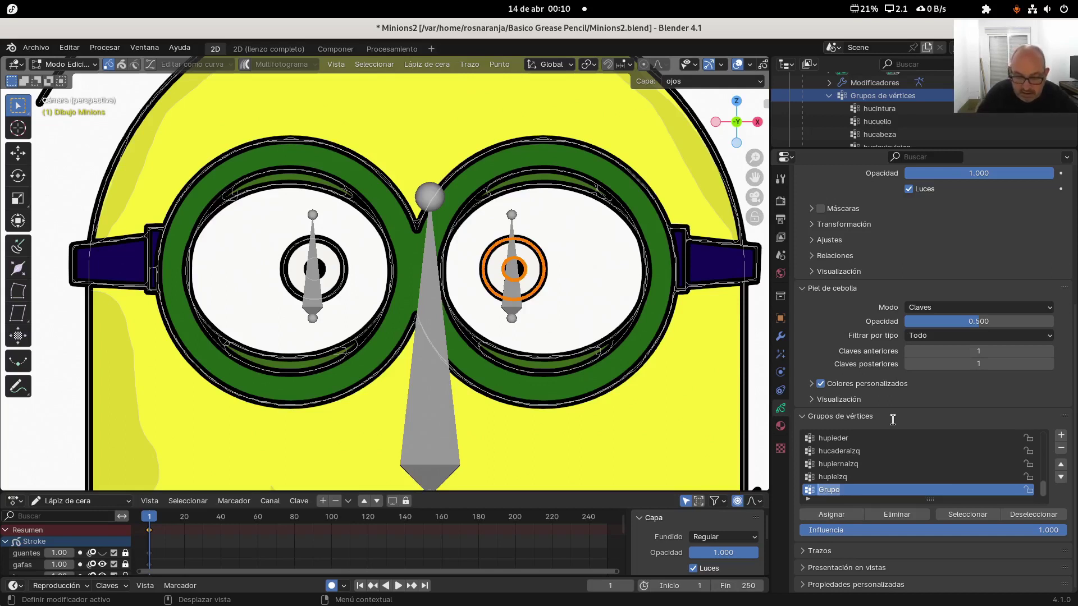
pyautogui.write('huojoizq')
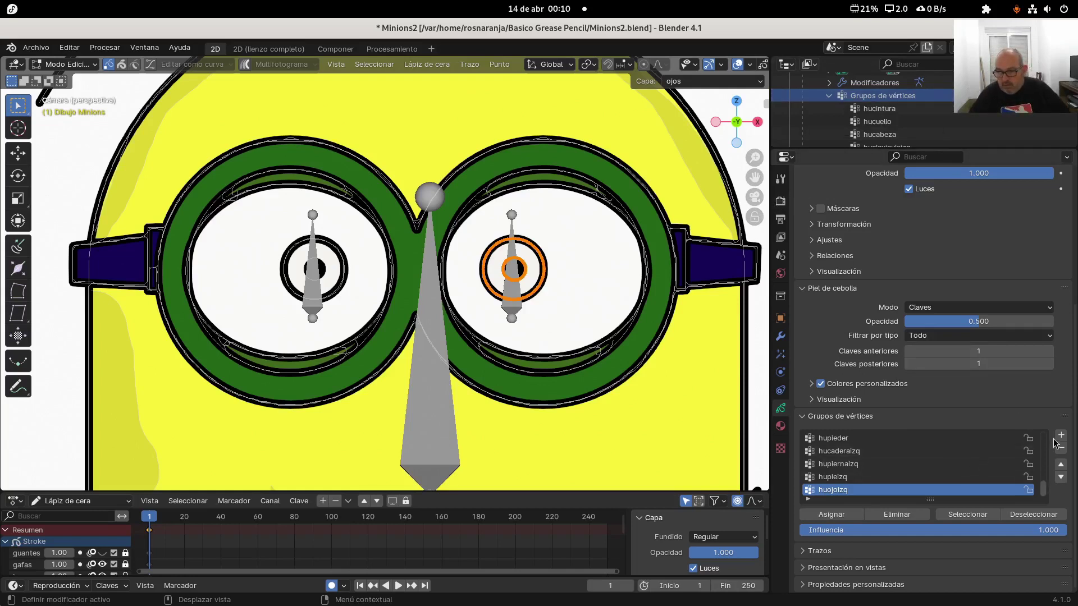
# - Assign the selected iris and pupil points of the character's left eye to the huojoizq vertex group
pyautogui.click(599, 271)
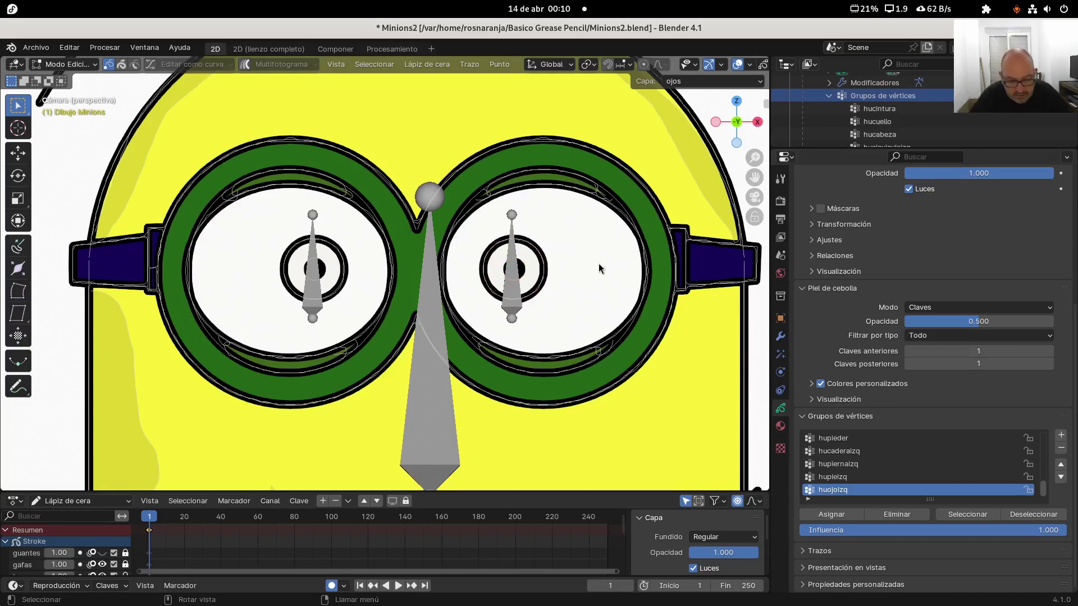
pyautogui.hotkey('ctrl', 'z')
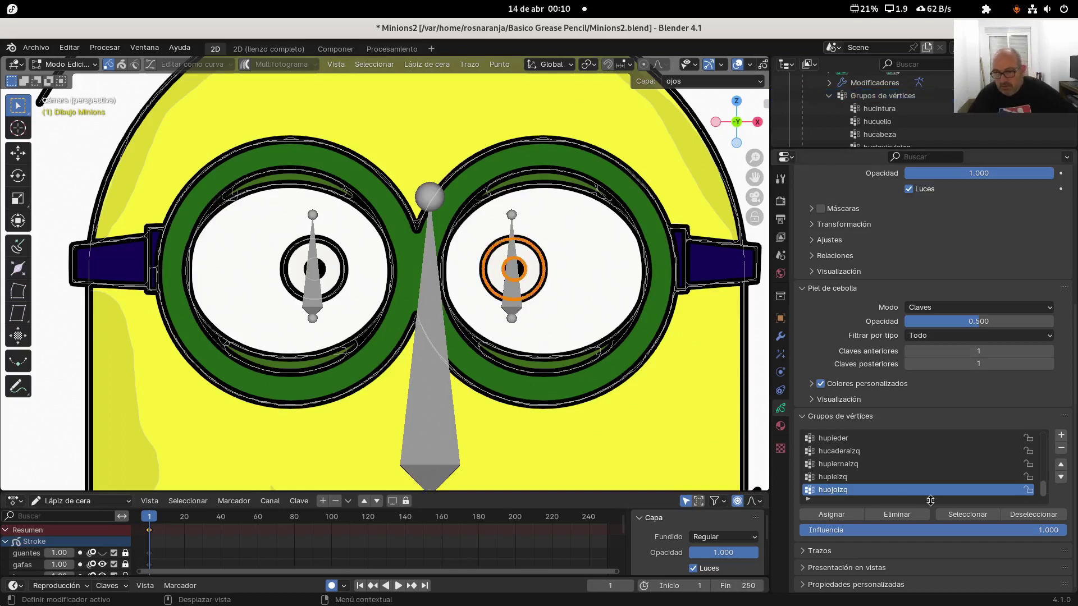
pyautogui.click(836, 515)
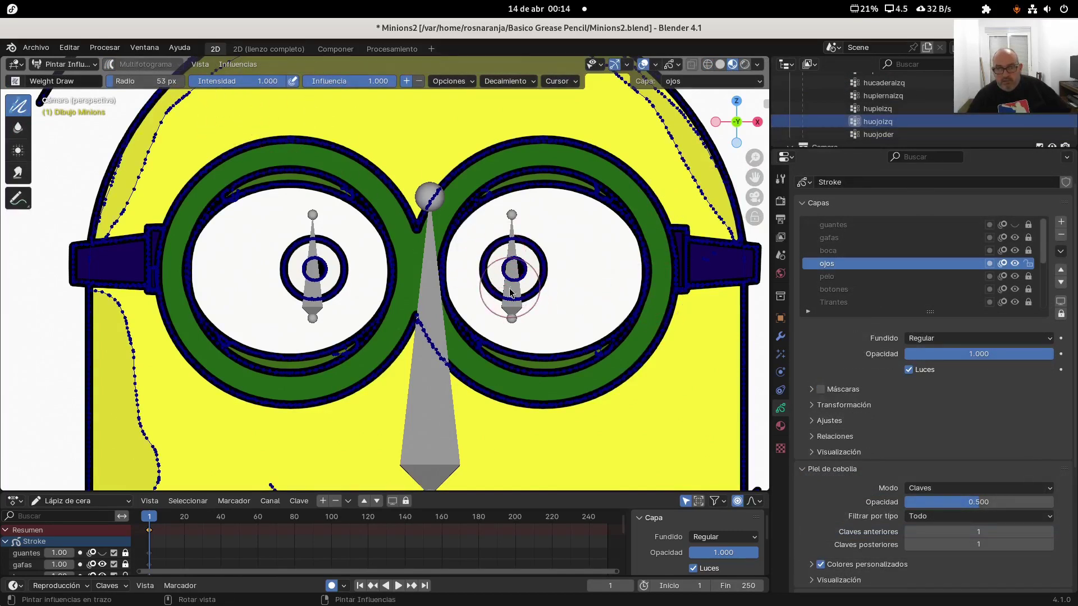
# - Paint full weight on the left eye's iris and pupil for huojoizq, and on the right eye's for huojoder
pyautogui.moveTo(510, 294)
pyautogui.mouseDown()
pyautogui.moveTo(490, 284)
pyautogui.moveTo(503, 244)
pyautogui.moveTo(539, 260)
pyautogui.moveTo(540, 277)
pyautogui.moveTo(523, 262)
pyautogui.moveTo(546, 267)
pyautogui.moveTo(528, 299)
pyautogui.mouseUp()
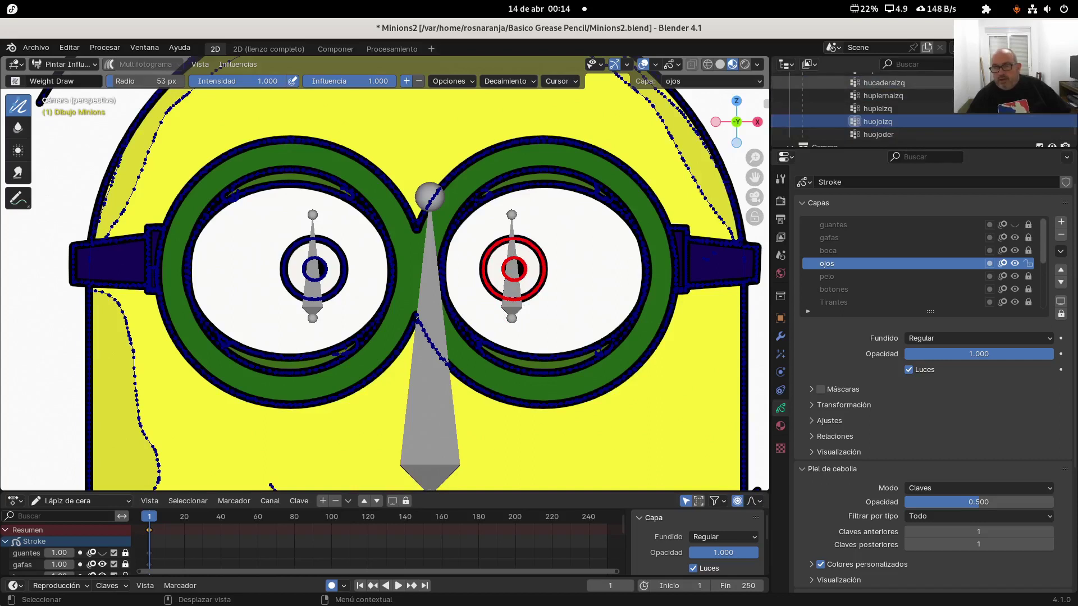
pyautogui.click(883, 136)
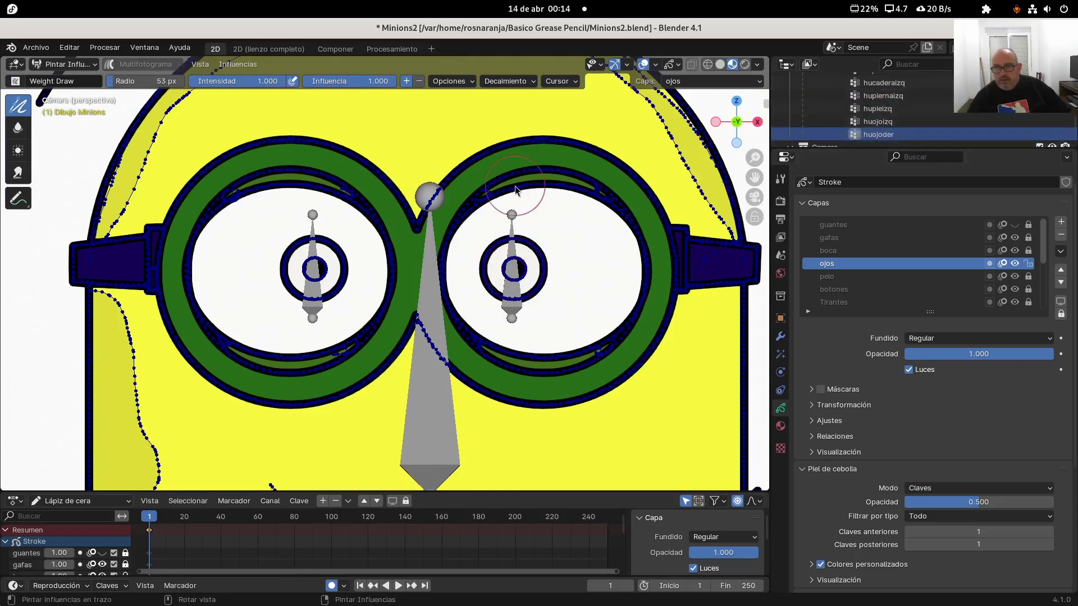
pyautogui.moveTo(311, 265)
pyautogui.mouseDown()
pyautogui.moveTo(339, 260)
pyautogui.moveTo(336, 289)
pyautogui.moveTo(314, 304)
pyautogui.moveTo(327, 296)
pyautogui.moveTo(292, 295)
pyautogui.moveTo(313, 307)
pyautogui.mouseUp()
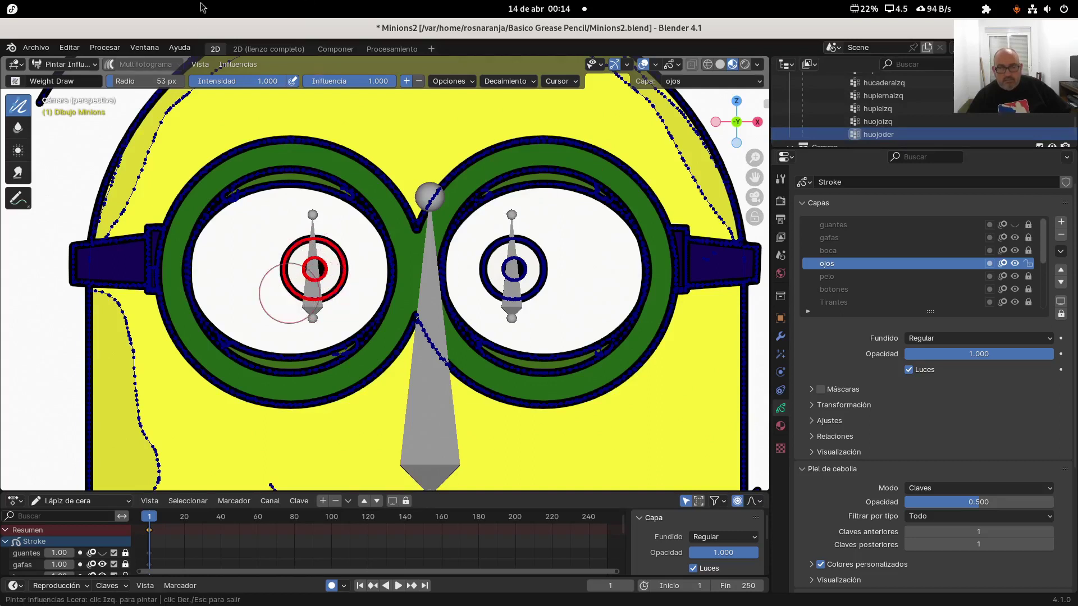
# - Return the drawing to Object Mode and put the Esqueleto armature into Pose Mode
pyautogui.click(70, 65)
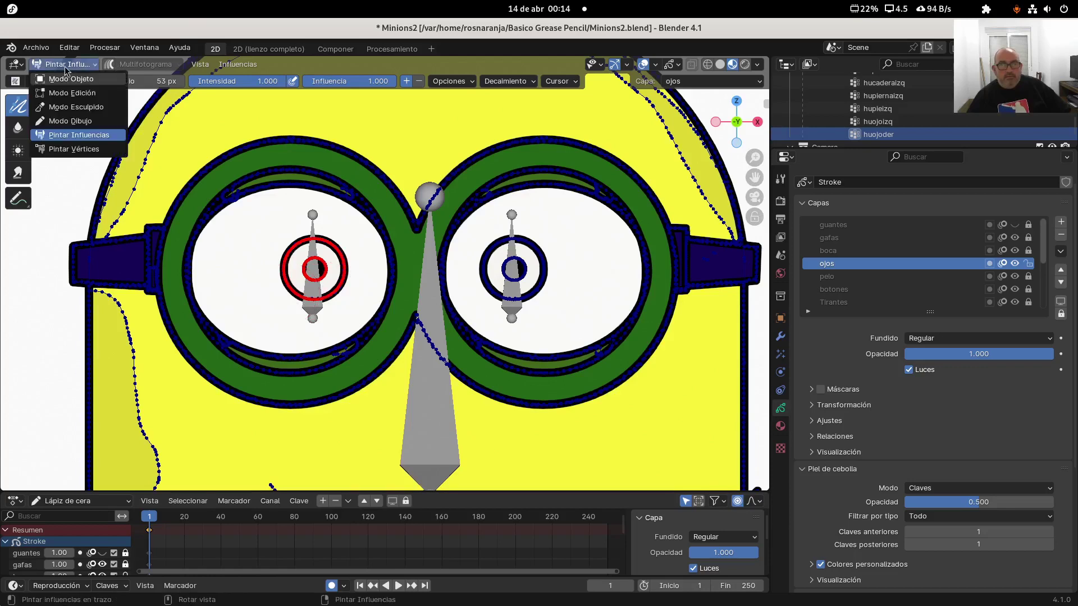
pyautogui.click(66, 81)
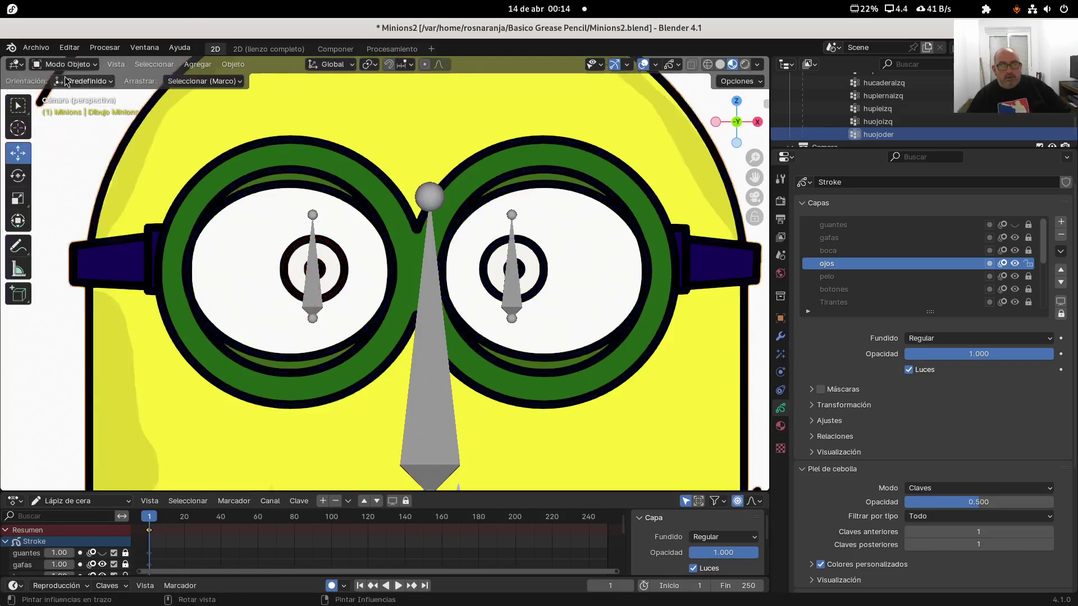
pyautogui.scroll(-2, 184, 170)
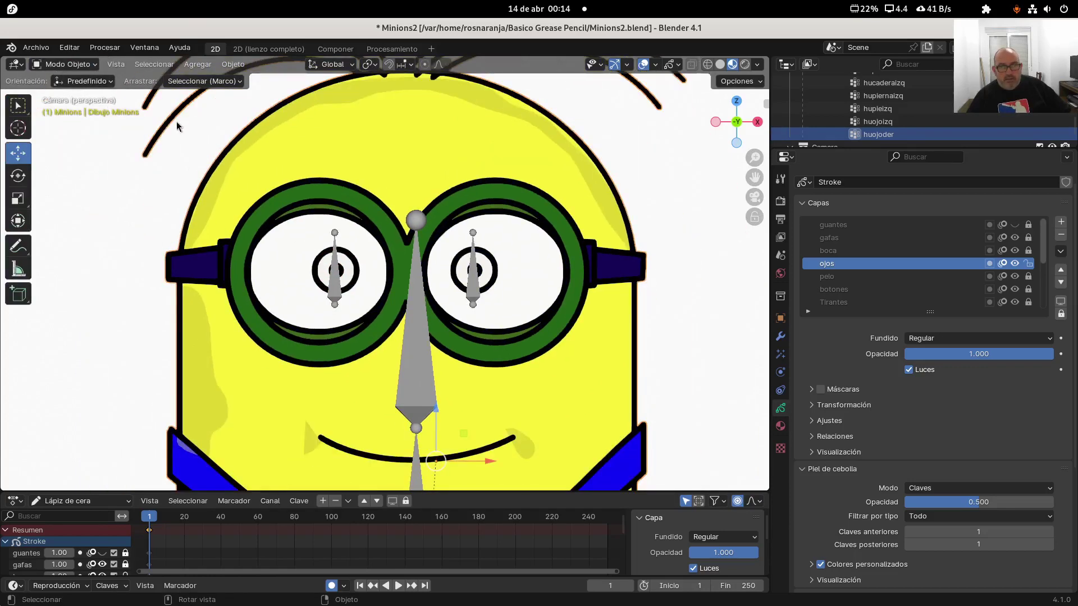
pyautogui.click(416, 322)
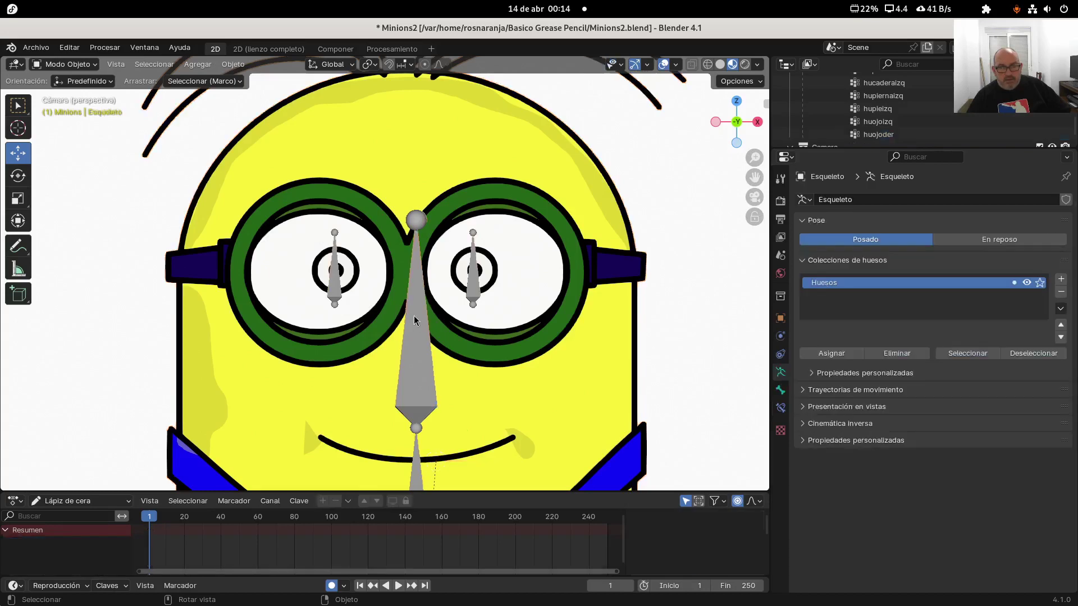
pyautogui.click(66, 65)
pyautogui.click(69, 107)
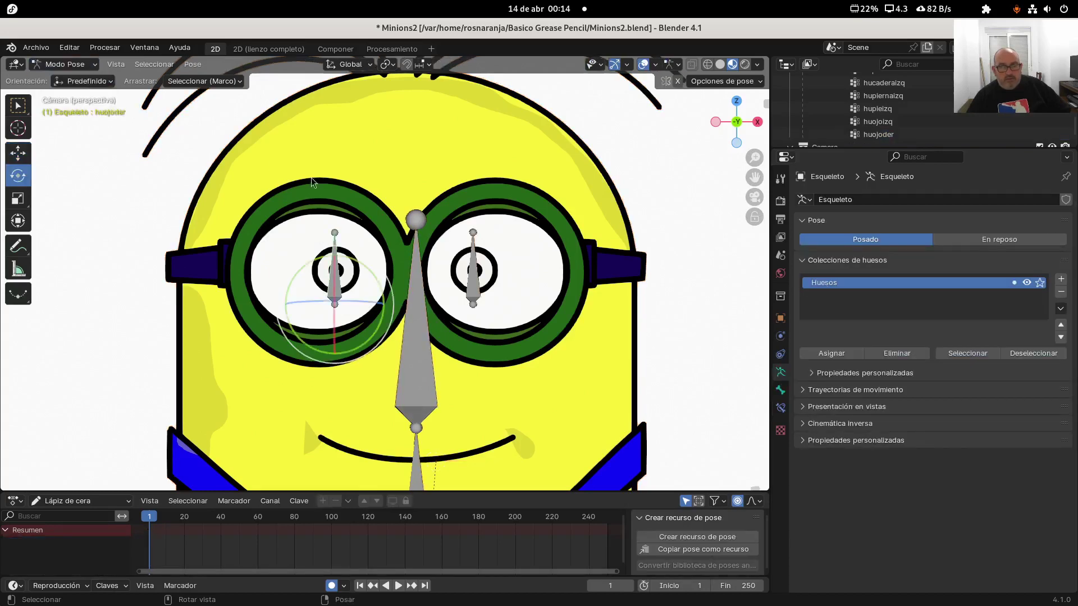
# - Test the eye rig by moving the huojoder bone up and sideways, undoing both moves, and moving the left eye bone upward
pyautogui.scroll(2, 320, 180)
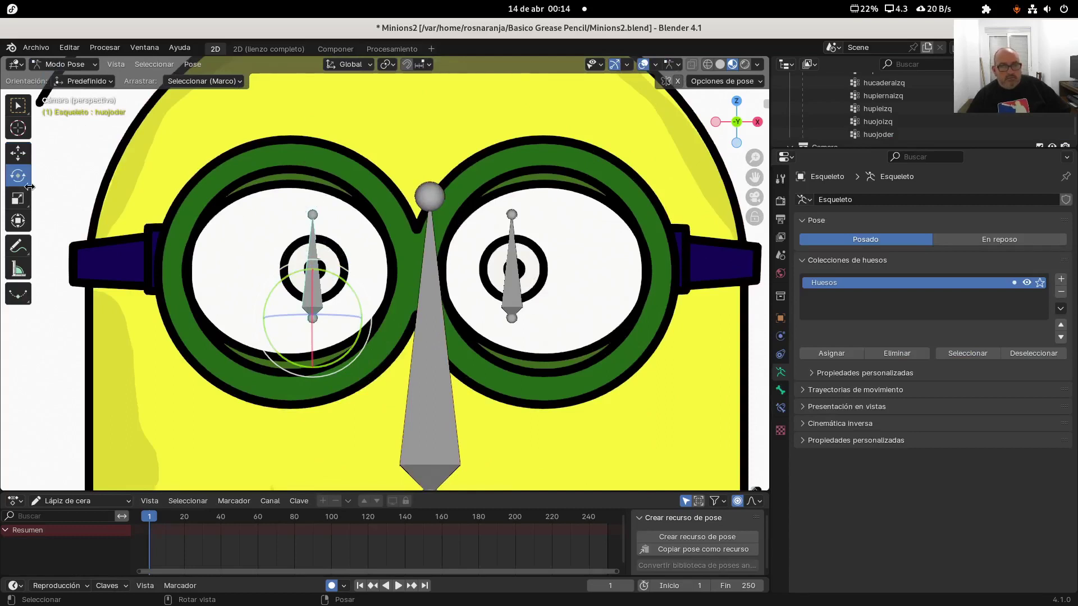
pyautogui.click(17, 154)
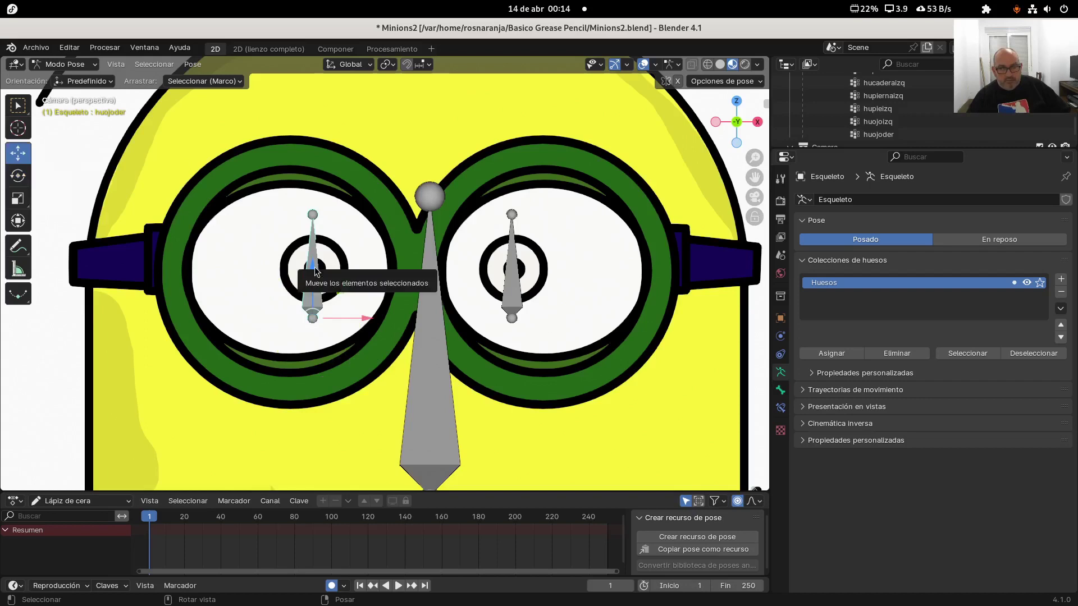
pyautogui.moveTo(316, 272)
pyautogui.mouseDown()
pyautogui.moveTo(313, 235)
pyautogui.moveTo(317, 298)
pyautogui.moveTo(318, 242)
pyautogui.moveTo(323, 274)
pyautogui.moveTo(324, 262)
pyautogui.mouseUp()
pyautogui.moveTo(364, 300); pyautogui.dragTo(271, 301)
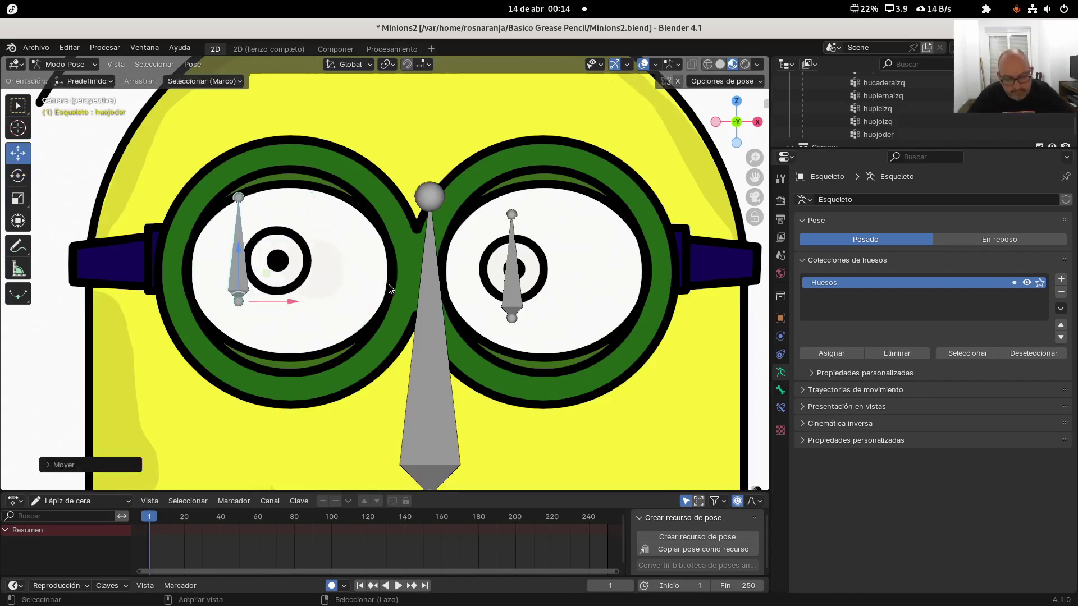
pyautogui.hotkey('ctrl', 'z')
pyautogui.scroll(-3, 521, 239)
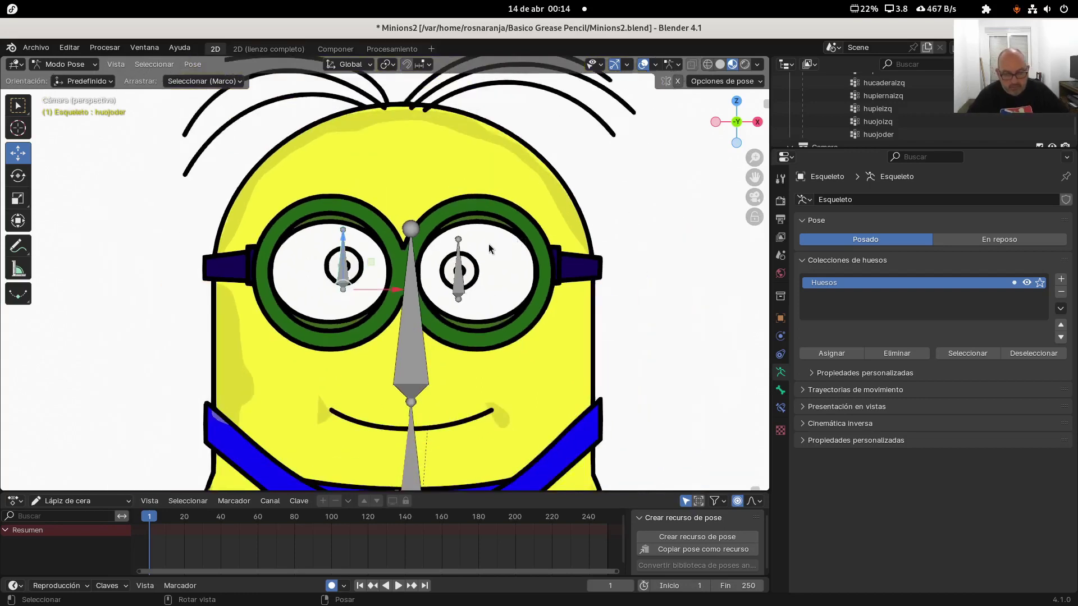
pyautogui.hotkey('ctrl', 'z')
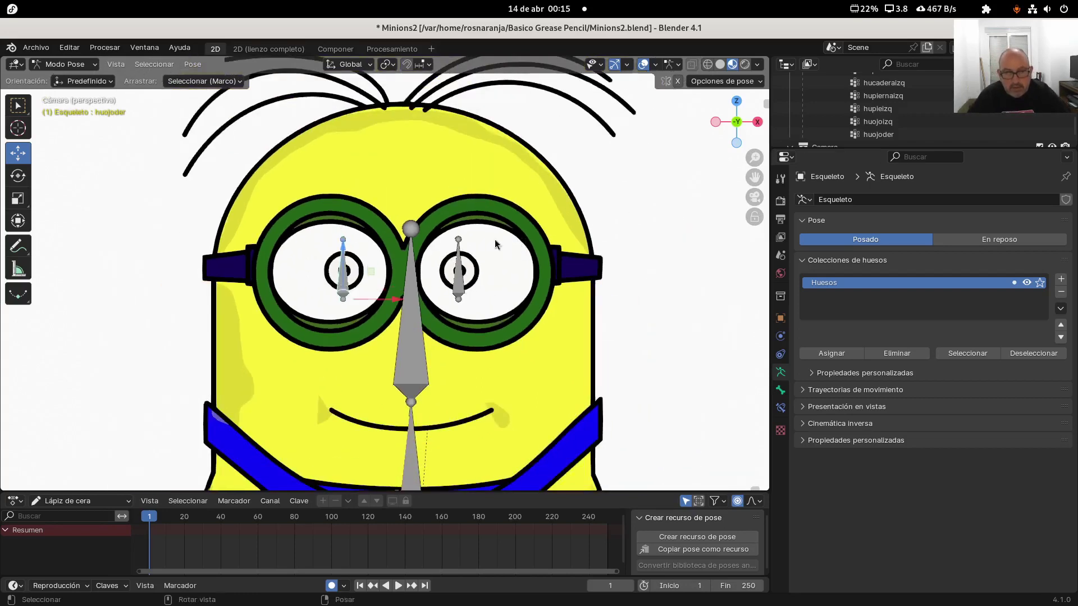
pyautogui.click(465, 278)
pyautogui.moveTo(460, 269); pyautogui.dragTo(457, 231)
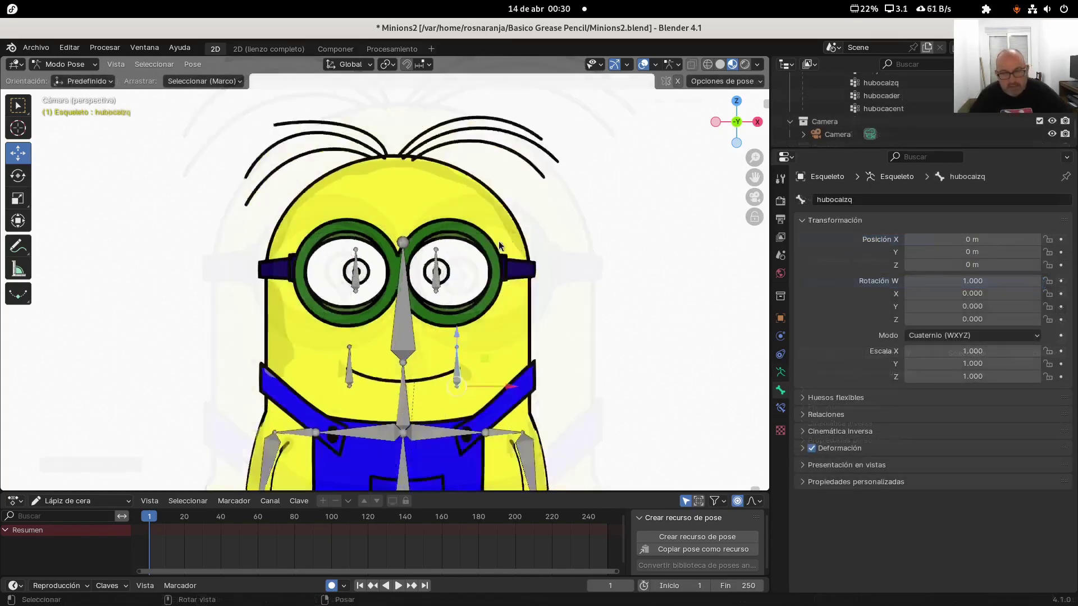
# - Examine the whole Minion rig from head to feet, including the eye bones and the mouth-corner bones
pyautogui.scroll(-5, 493, 224)
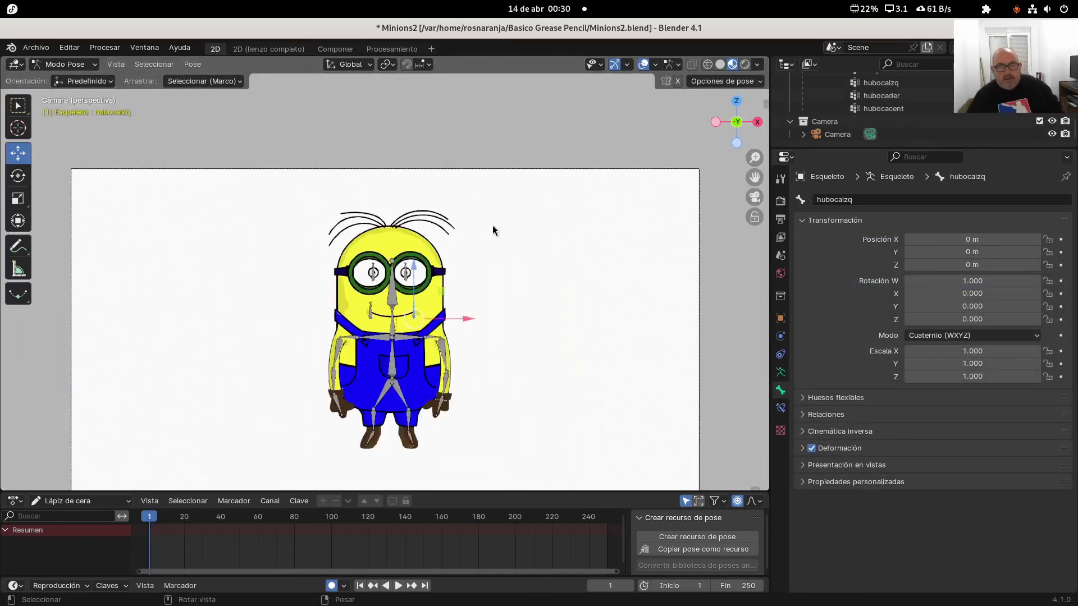
pyautogui.scroll(2, 472, 393)
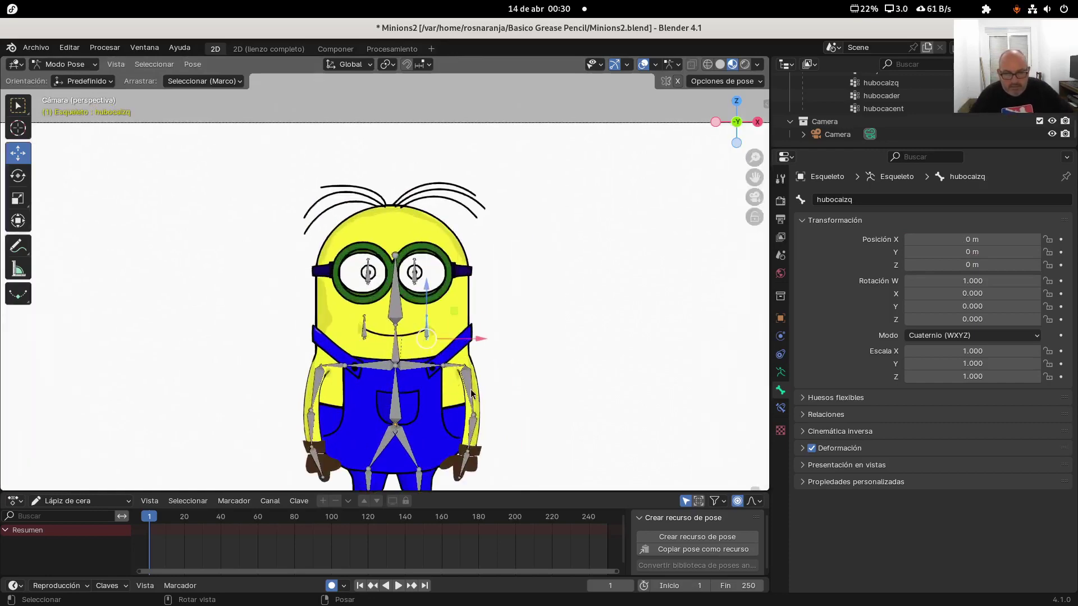
pyautogui.scroll(2, 474, 306)
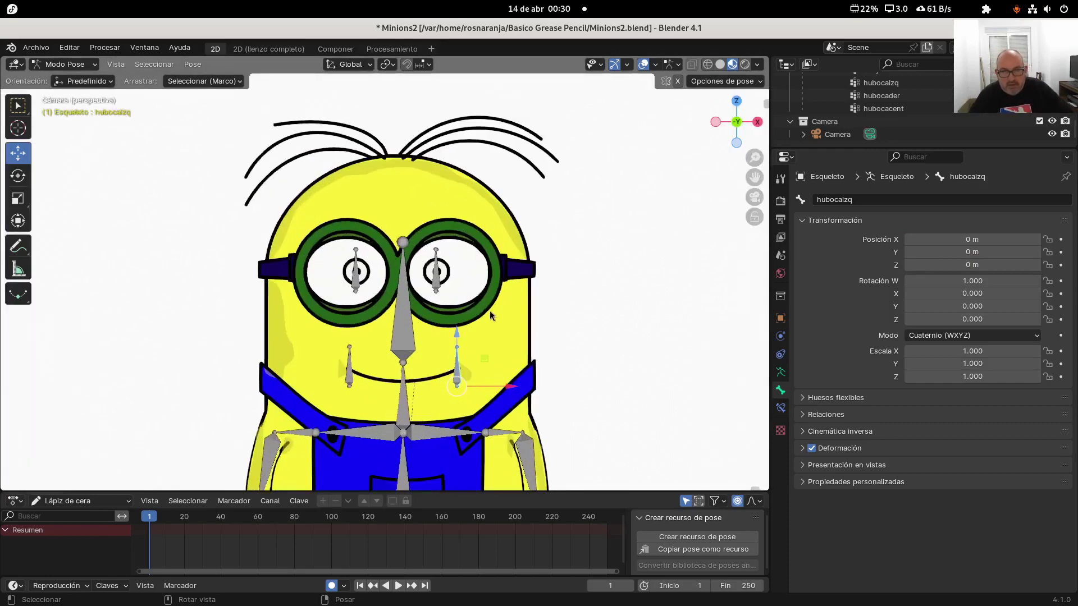
pyautogui.scroll(-3, 490, 311)
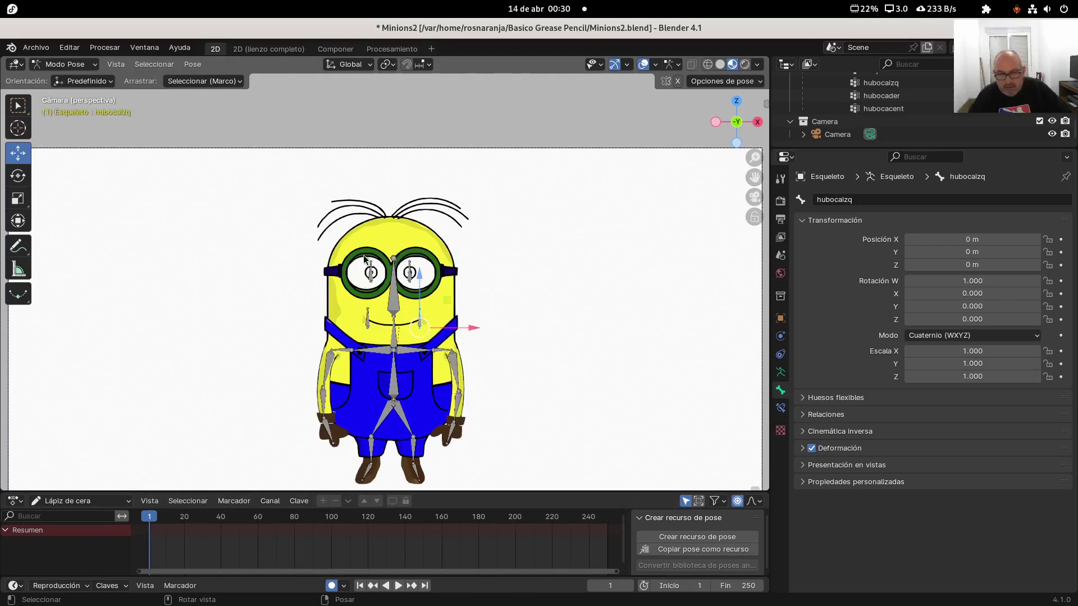
pyautogui.scroll(3, 384, 264)
pyautogui.scroll(2, 393, 268)
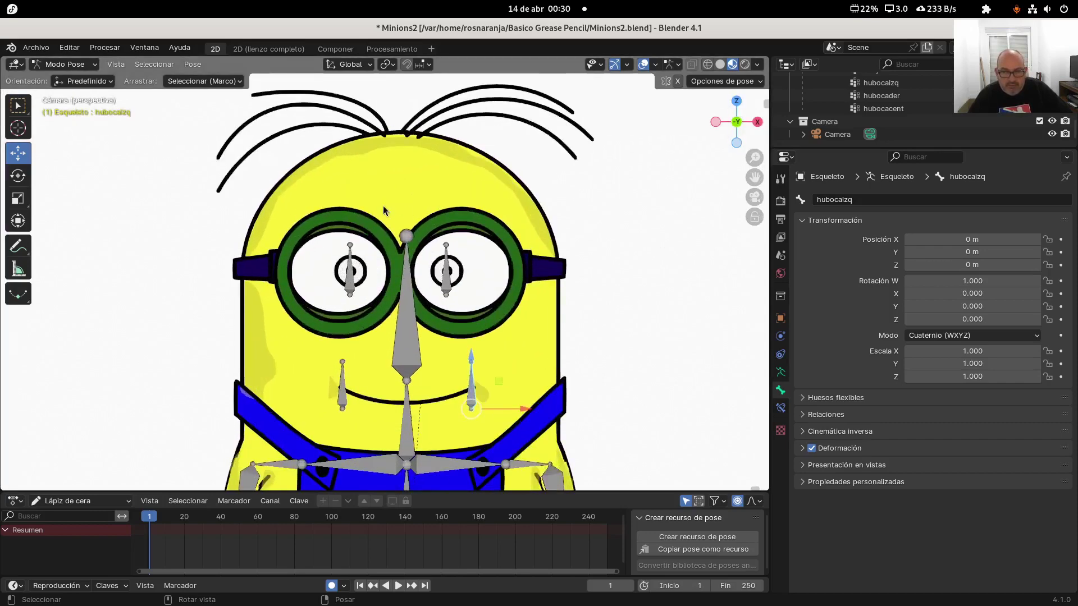
pyautogui.scroll(-6, 272, 302)
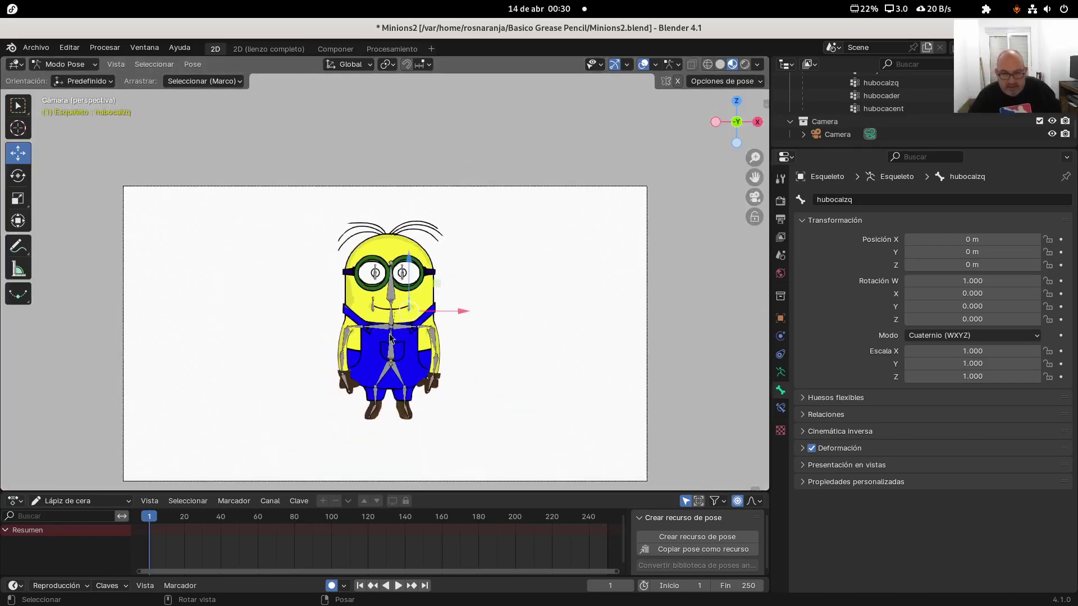
pyautogui.scroll(3, 386, 362)
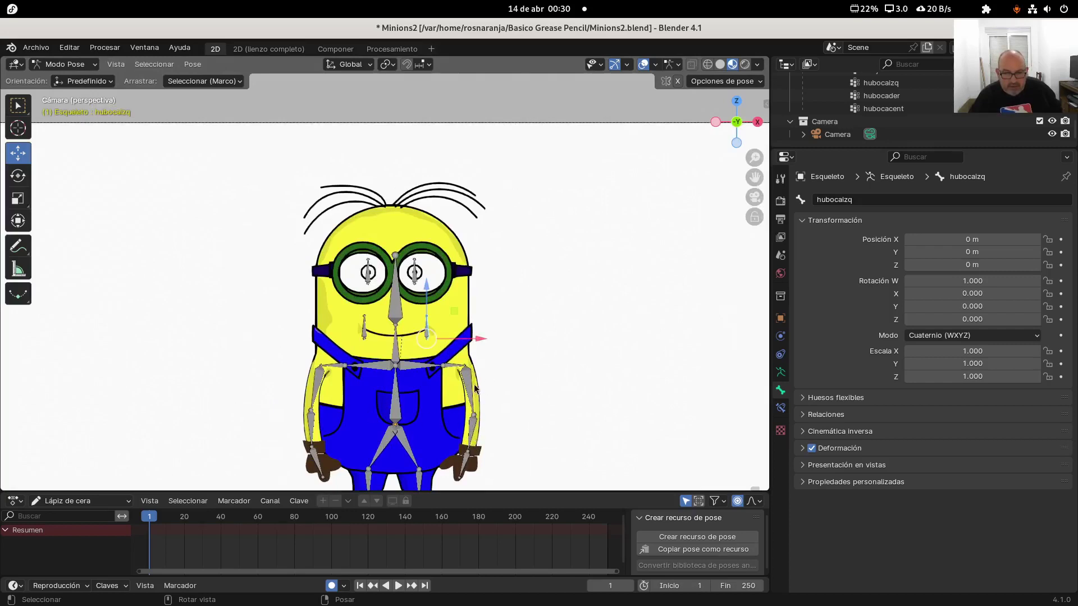
pyautogui.scroll(2, 473, 417)
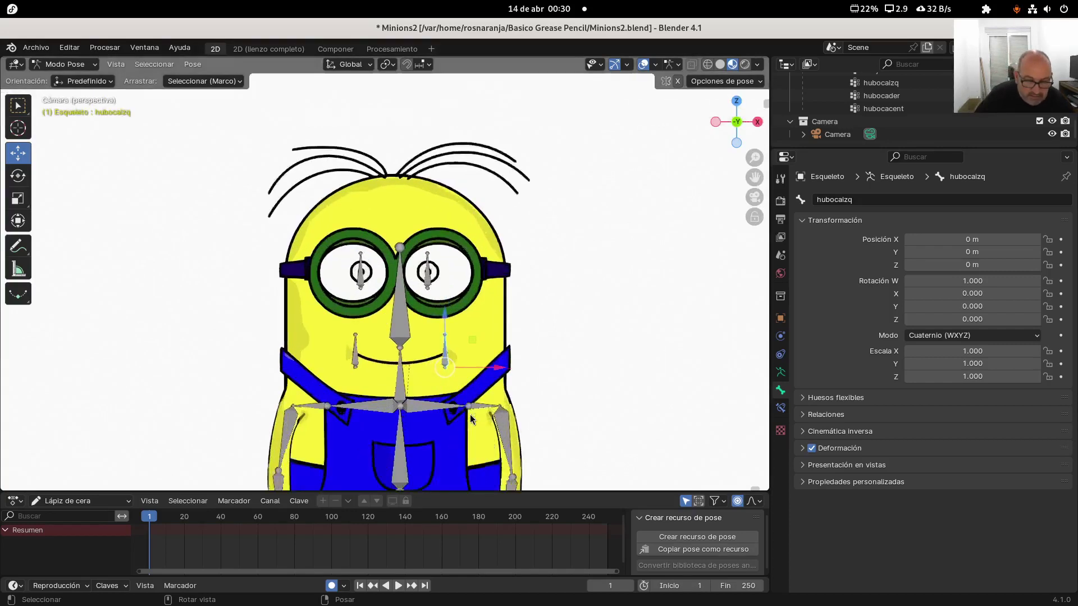
pyautogui.scroll(-2, 475, 416)
pyautogui.keyDown('shift'); pyautogui.moveTo(476, 415); pyautogui.dragTo(496, 335, button='middle'); pyautogui.keyUp('shift')
pyautogui.scroll(2, 529, 333)
pyautogui.scroll(-1, 497, 335)
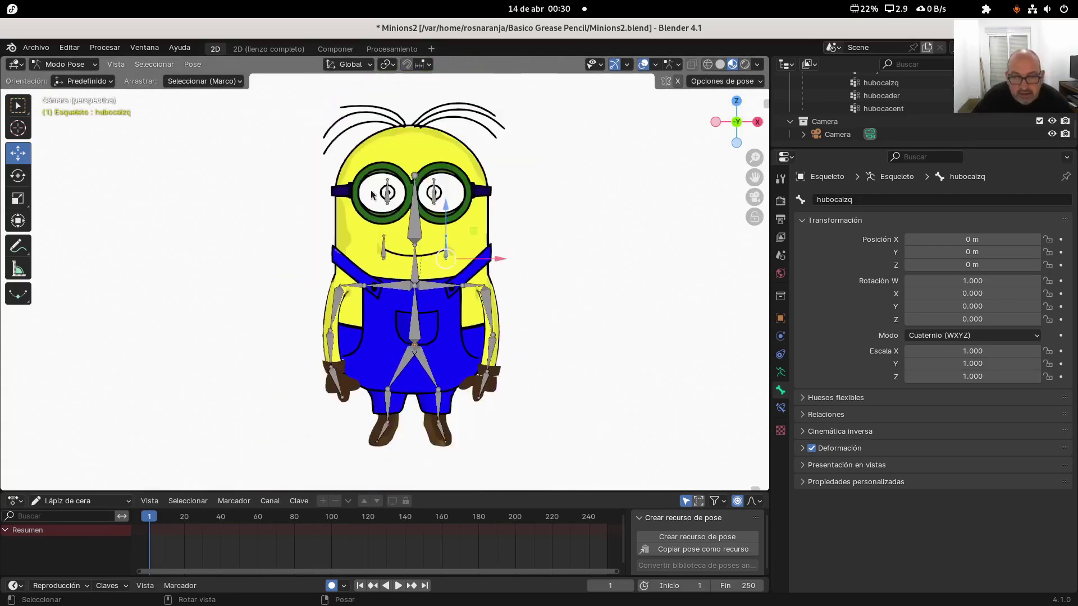
# - Set the keyframe editor's mode to Planilla de tiempos and put the Esqueleto armature back into Pose Mode
pyautogui.scroll(3, 456, 325)
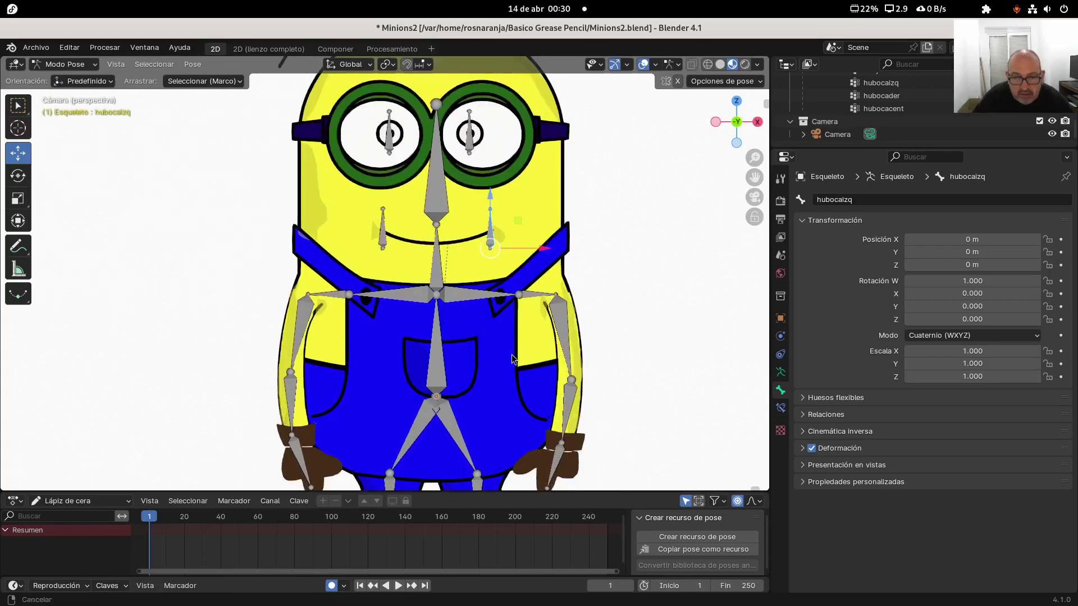
pyautogui.keyDown('shift'); pyautogui.moveTo(510, 355); pyautogui.dragTo(480, 385, button='middle'); pyautogui.keyUp('shift')
pyautogui.scroll(-3, 478, 379)
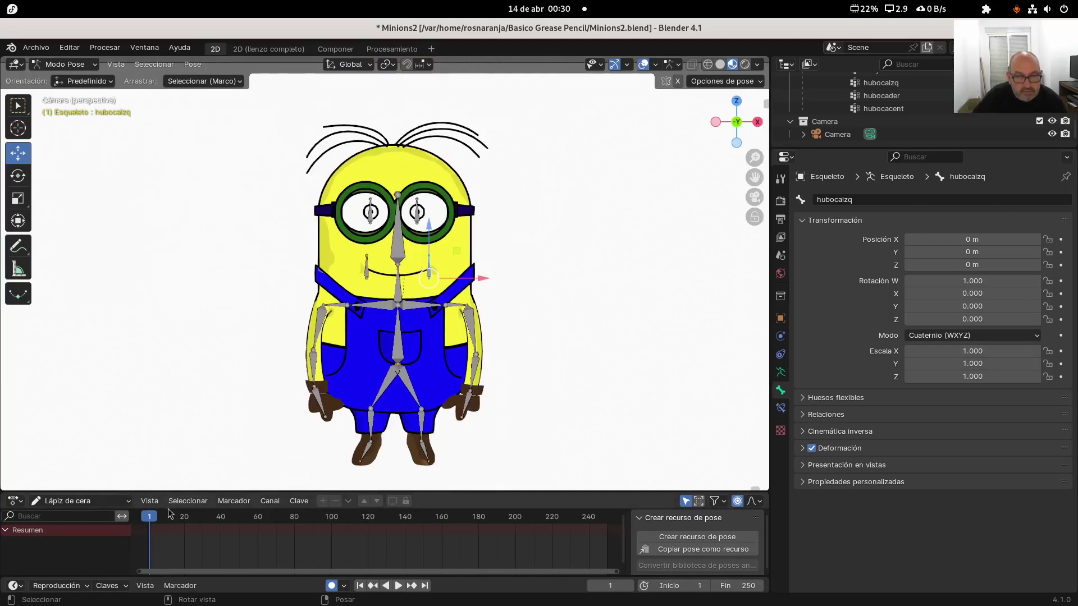
pyautogui.click(124, 501)
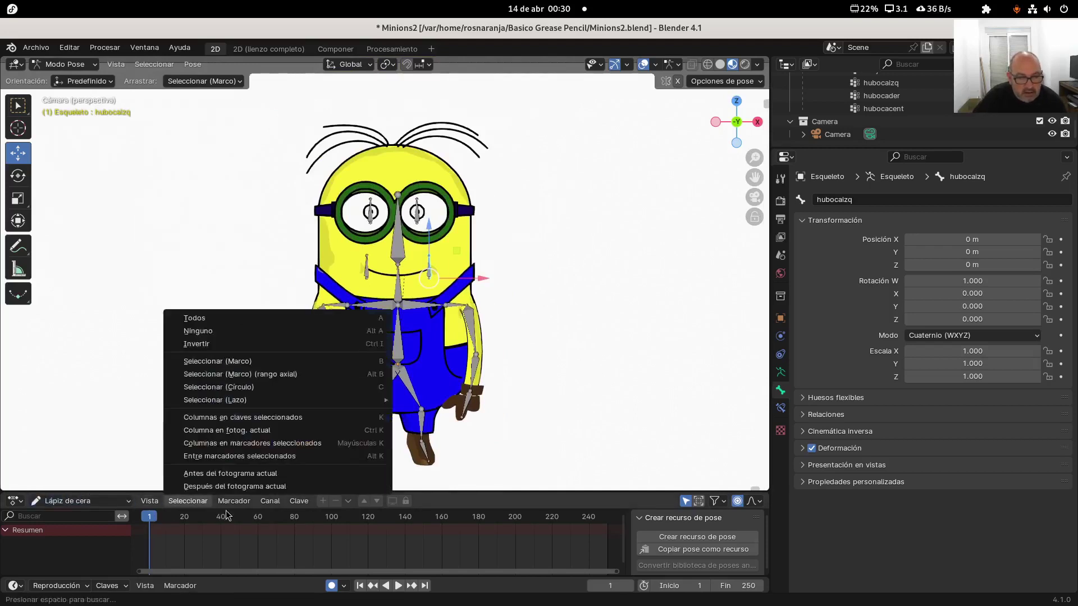
pyautogui.click(129, 503)
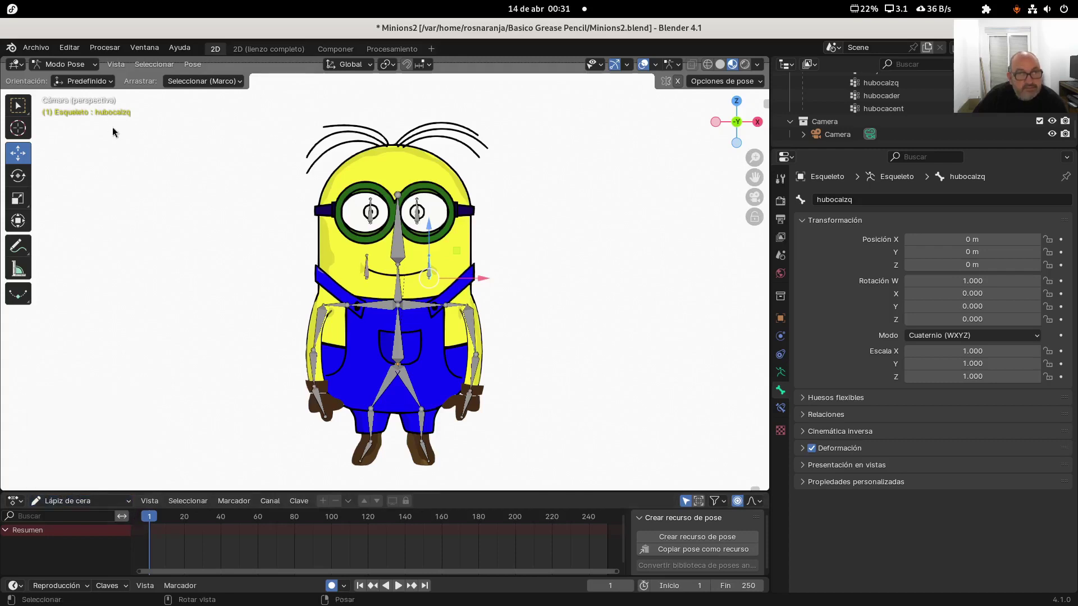
pyautogui.hotkey('ctrl', 'Tab')
pyautogui.click(128, 501)
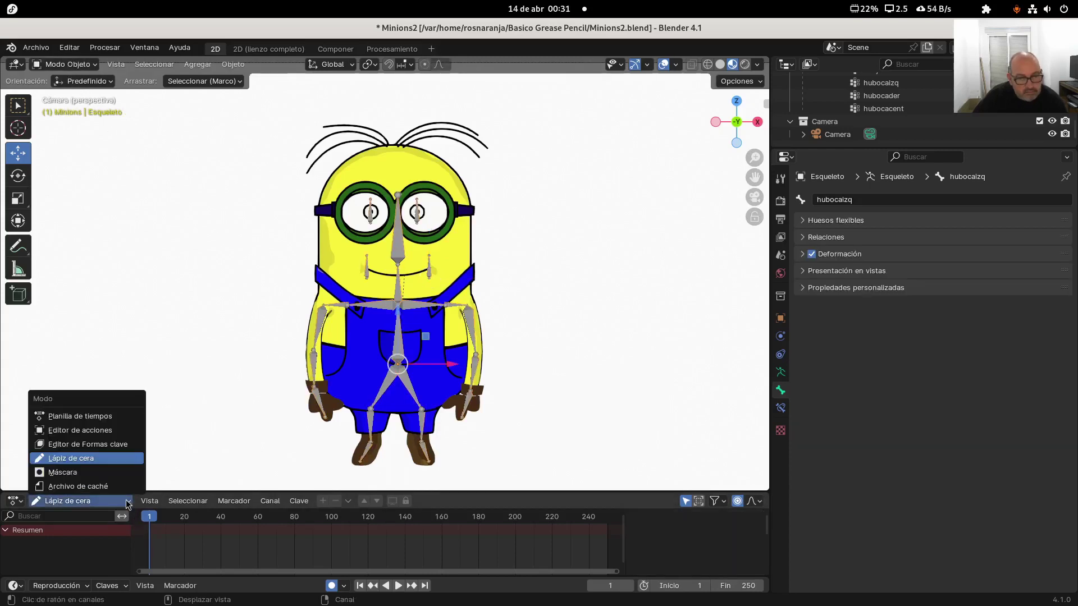
pyautogui.click(104, 419)
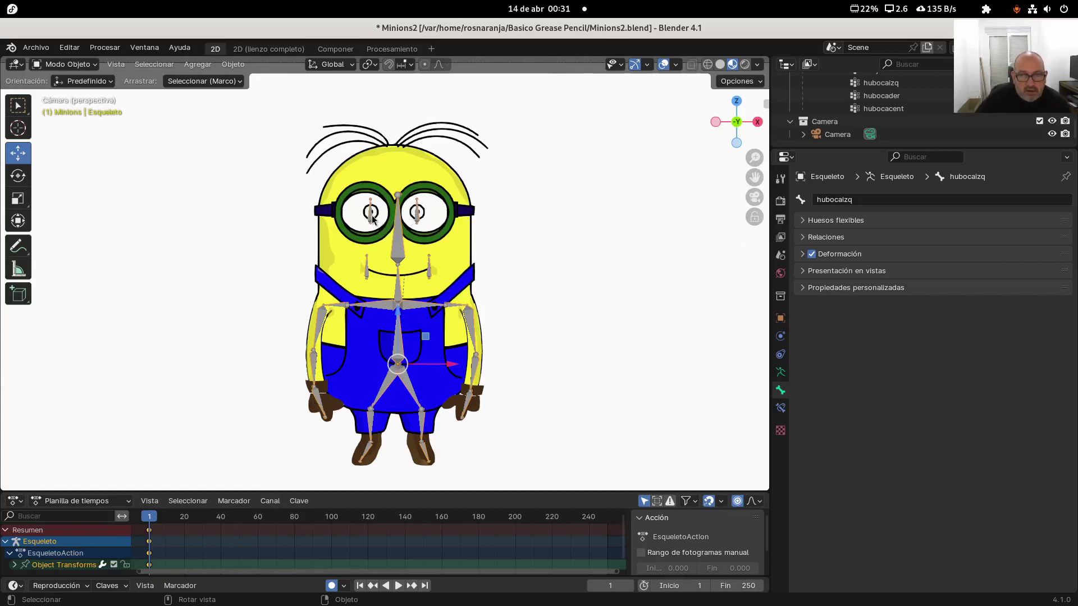
pyautogui.click(63, 64)
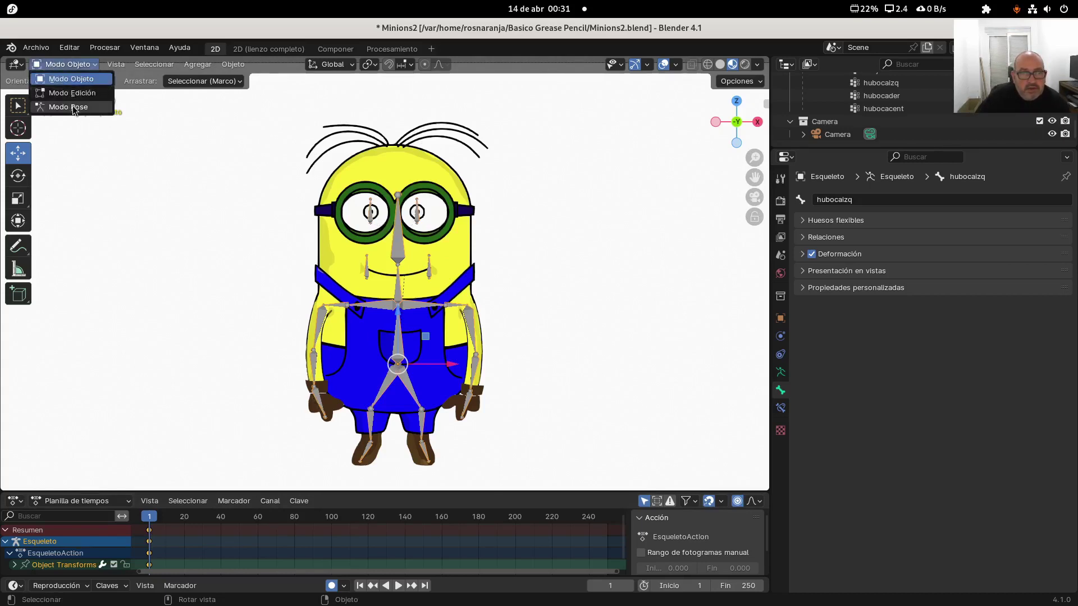
pyautogui.click(69, 107)
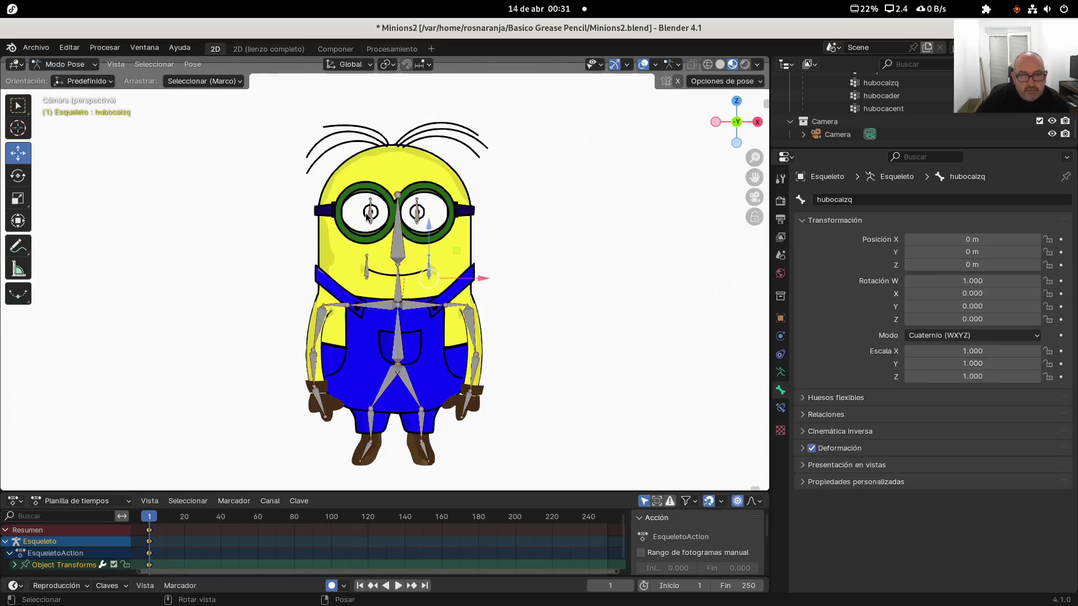
# - Key both eye bones with a sideways nudge of about 0.009 m at frame 1 and raised about 0.456 m at frame 11
pyautogui.click(371, 215)
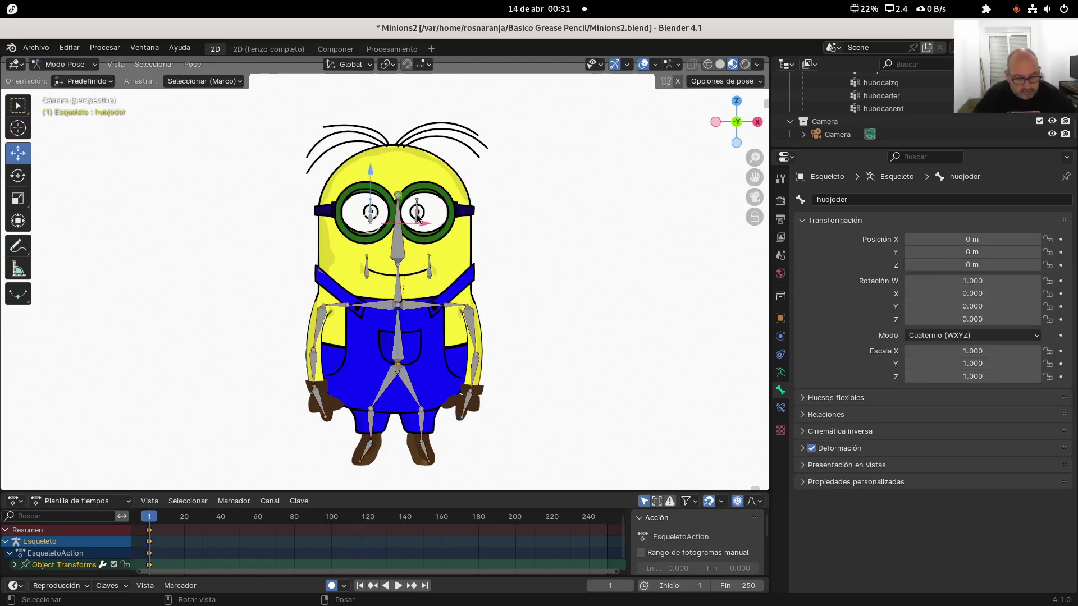
pyautogui.keyDown('shift'); pyautogui.click(418, 215); pyautogui.keyUp('shift')
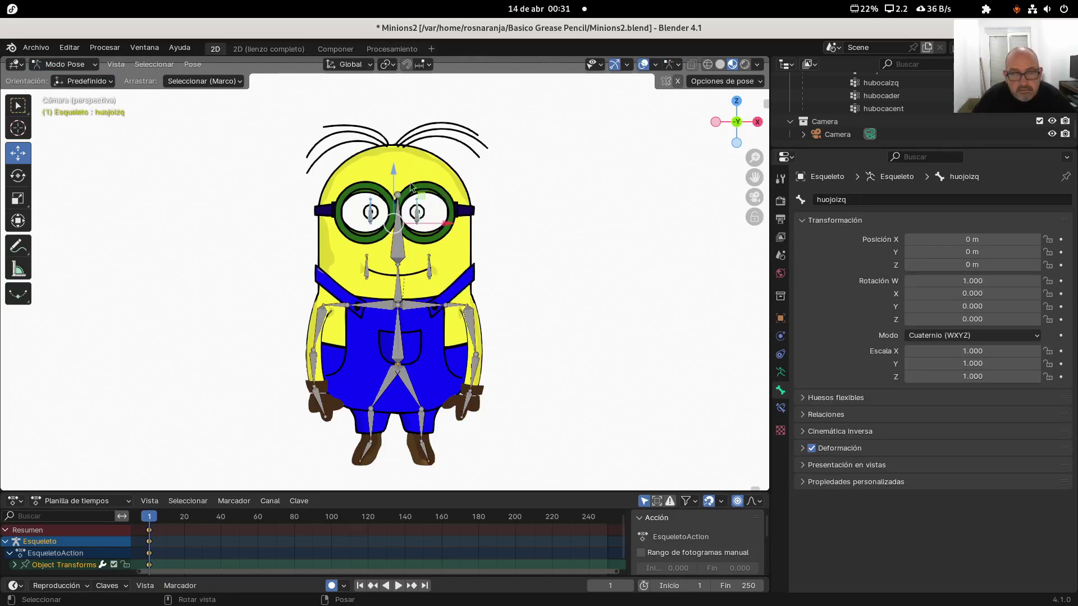
pyautogui.scroll(2, 412, 187)
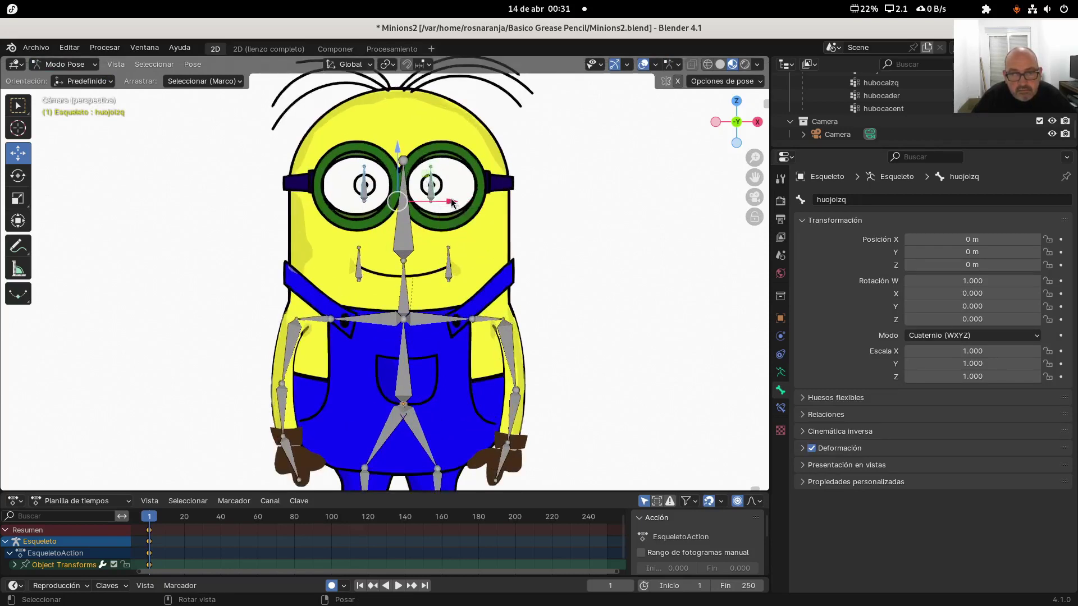
pyautogui.moveTo(452, 203); pyautogui.dragTo(450, 199)
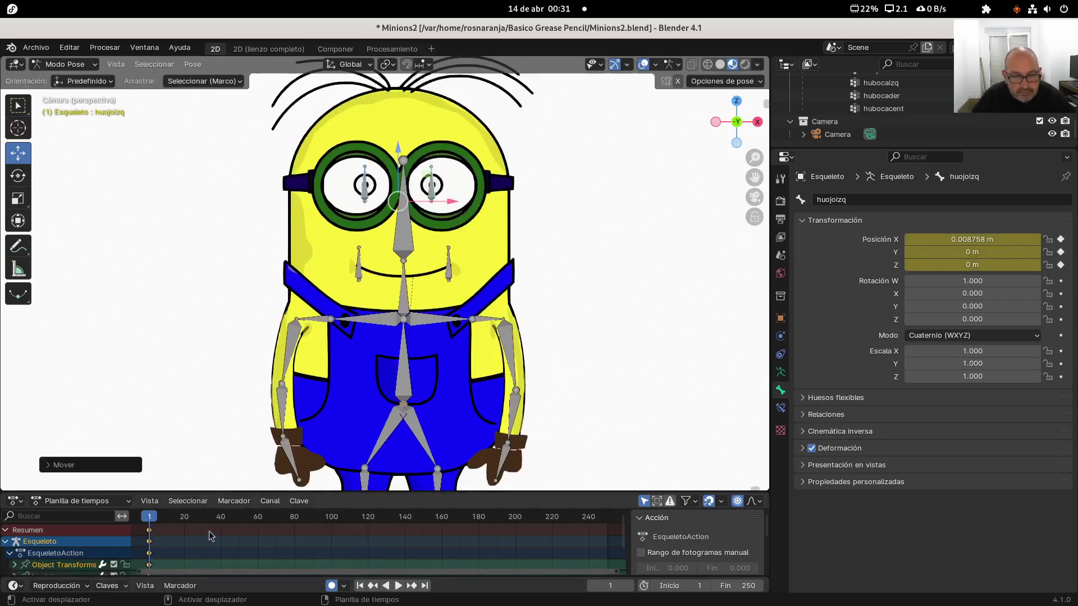
pyautogui.click(259, 519)
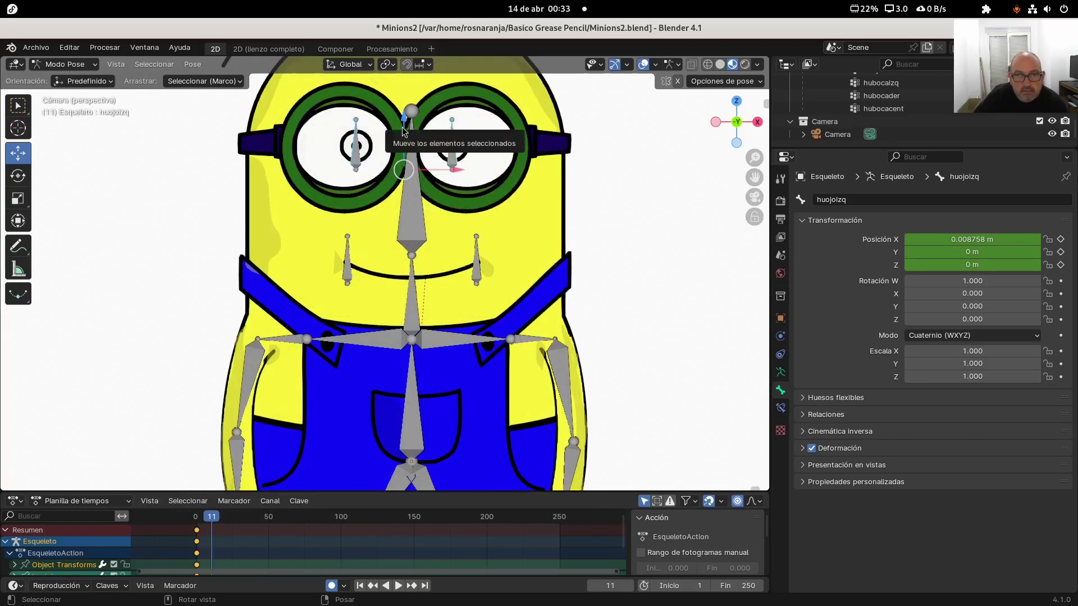
pyautogui.moveTo(405, 129); pyautogui.dragTo(399, 79)
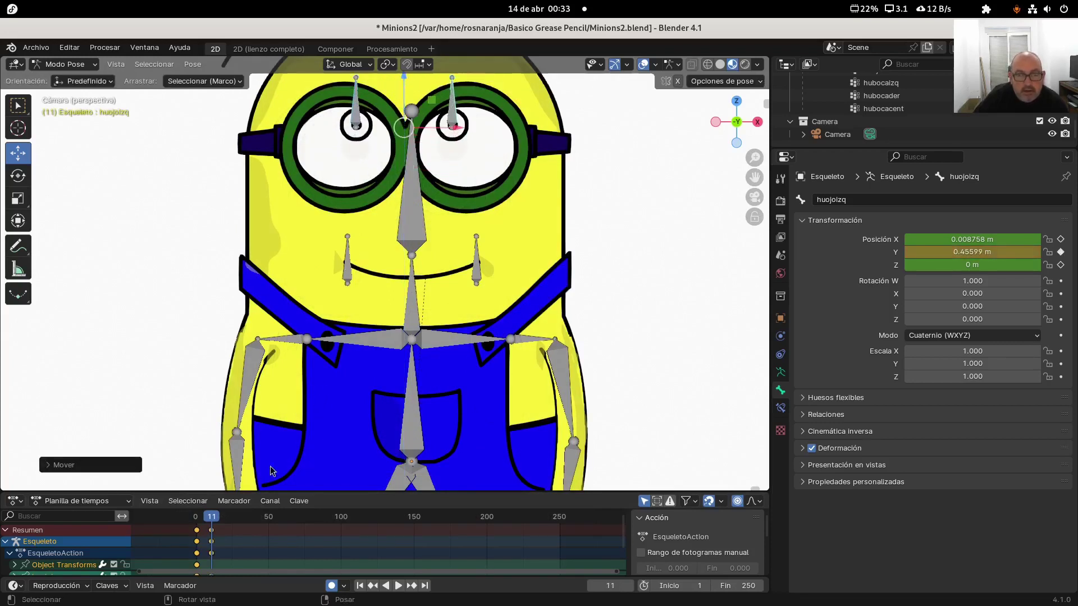
# - Key the mouth-corner bones at frame 1, leaving hubocader in place and nudging hubocaizq sideways by about 0.006 m
pyautogui.click(239, 524)
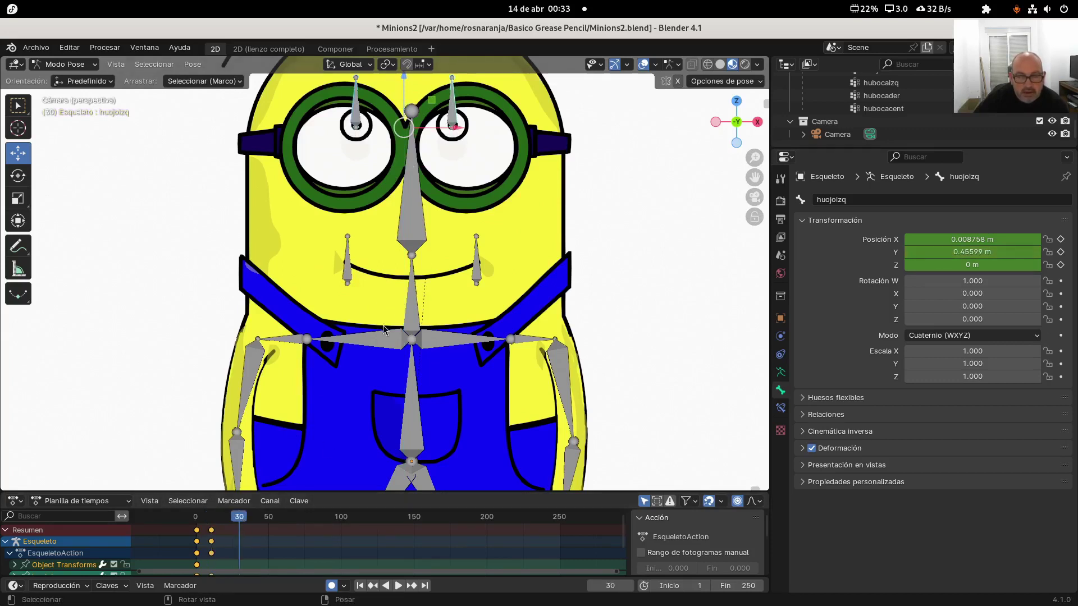
pyautogui.click(349, 273)
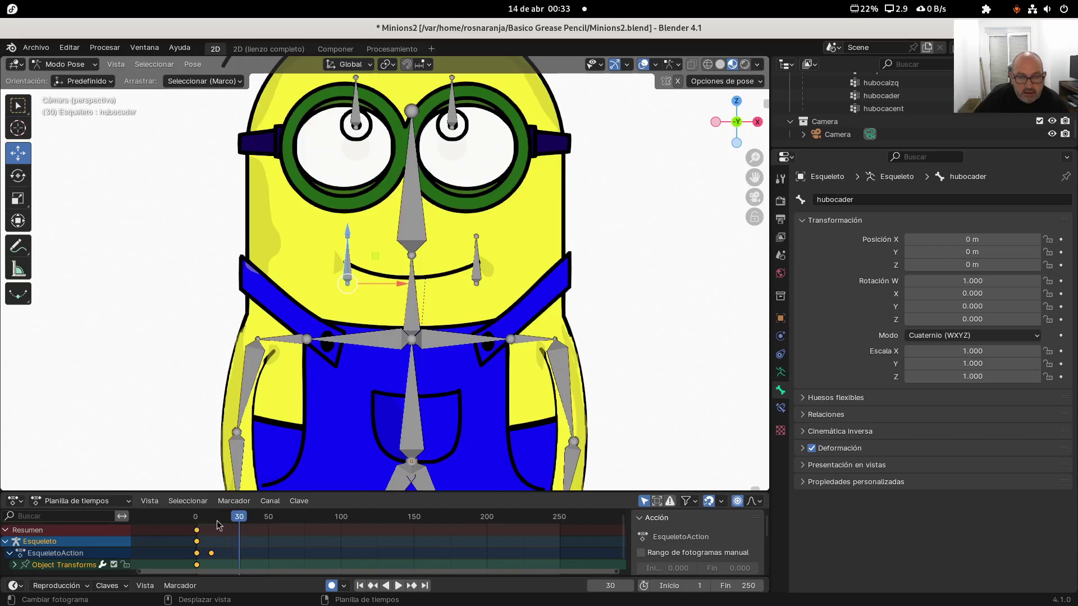
pyautogui.click(197, 522)
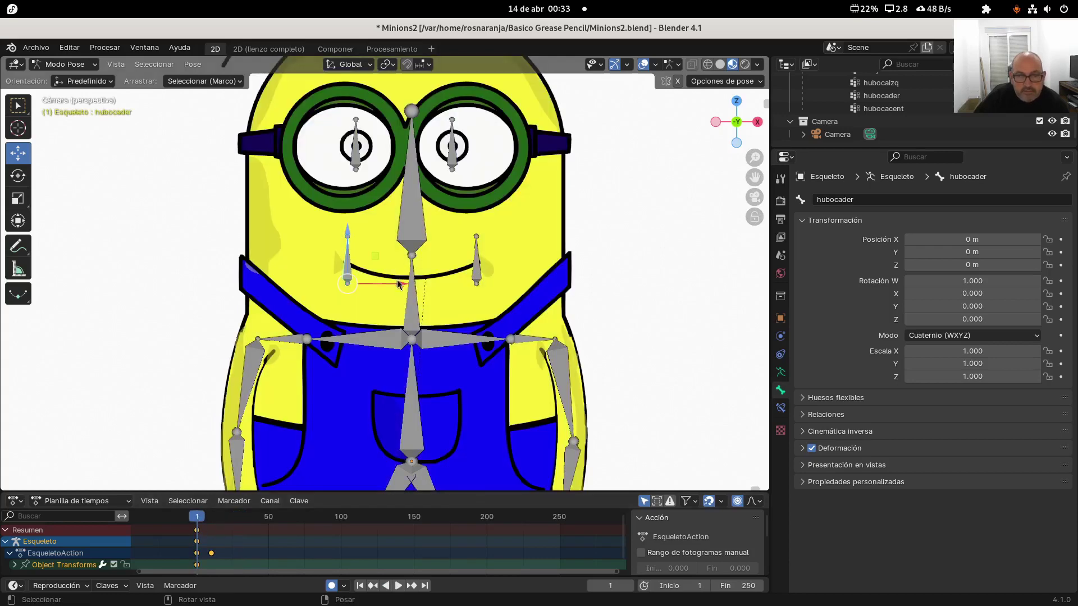
pyautogui.press('g')
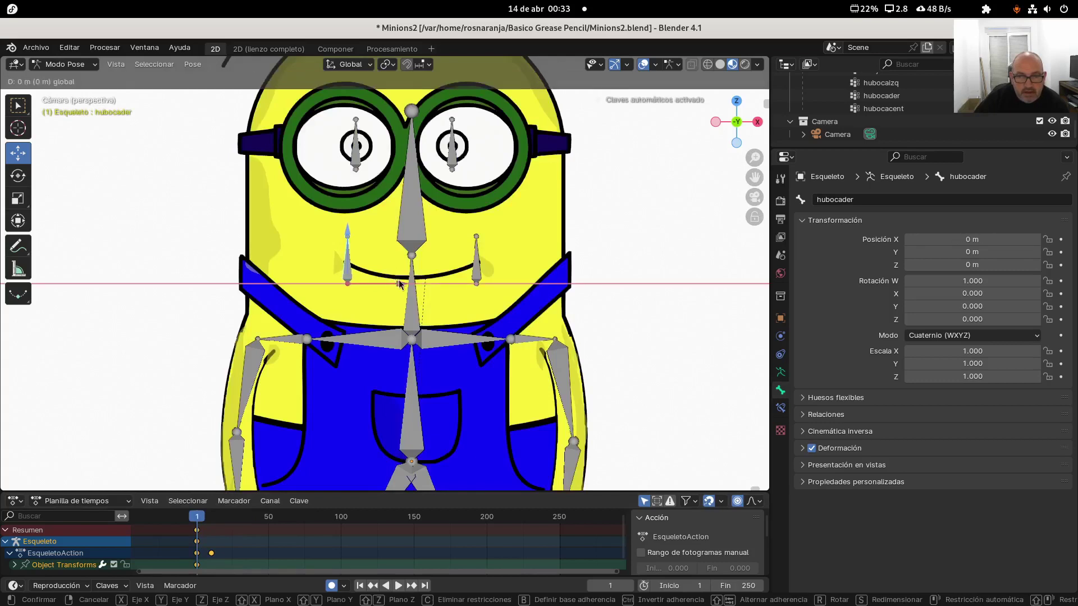
pyautogui.click(398, 279)
pyautogui.click(475, 272)
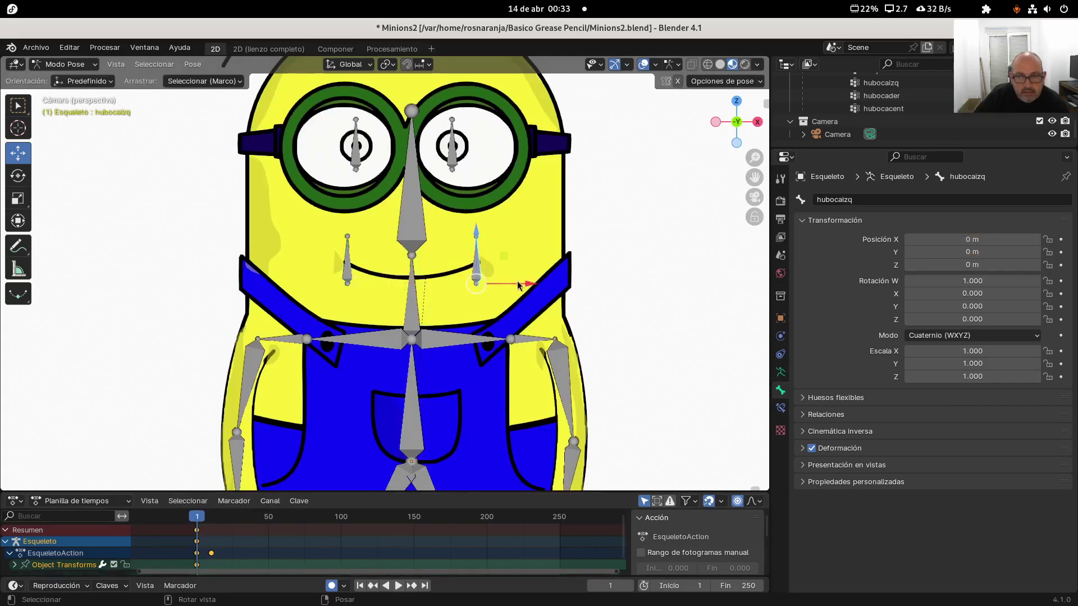
pyautogui.moveTo(523, 283); pyautogui.dragTo(522, 282)
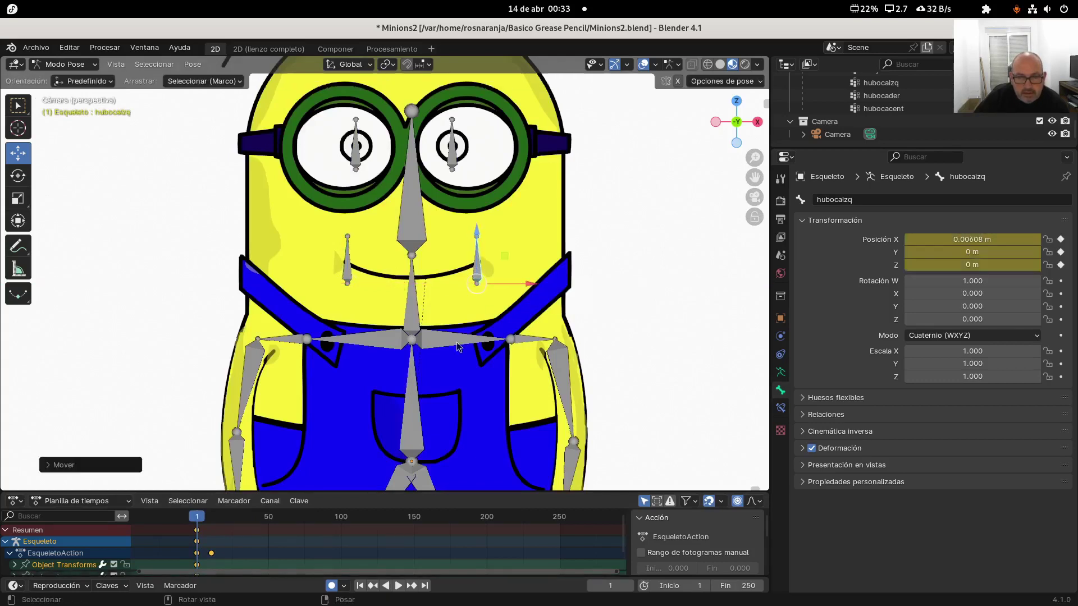
# - At frame 28, move hubocaizq to X 0 m and try to key hubocader in place
pyautogui.click(237, 515)
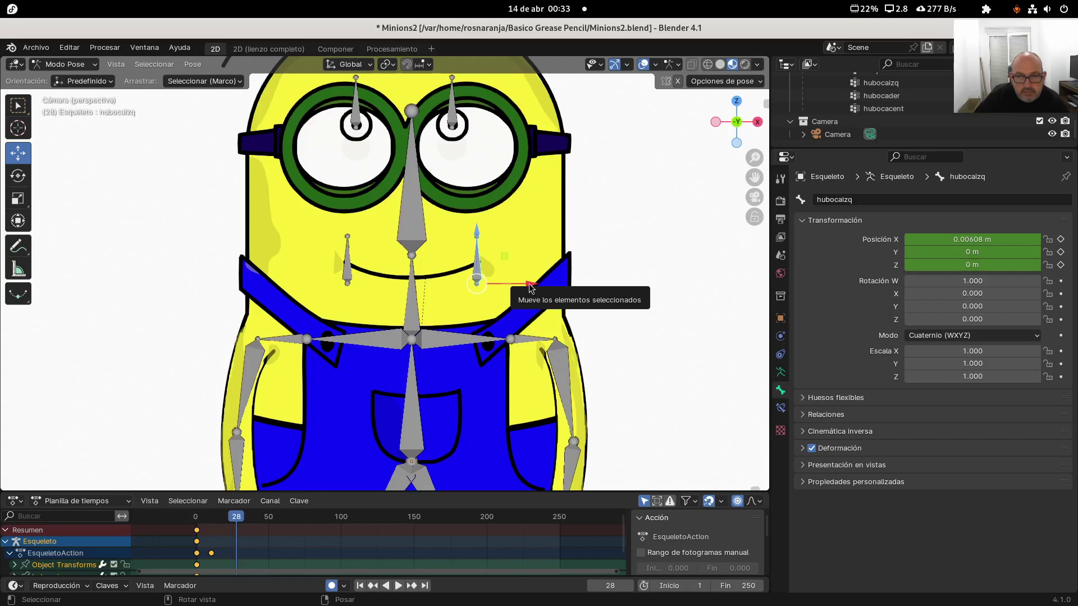
pyautogui.moveTo(531, 288); pyautogui.dragTo(527, 285)
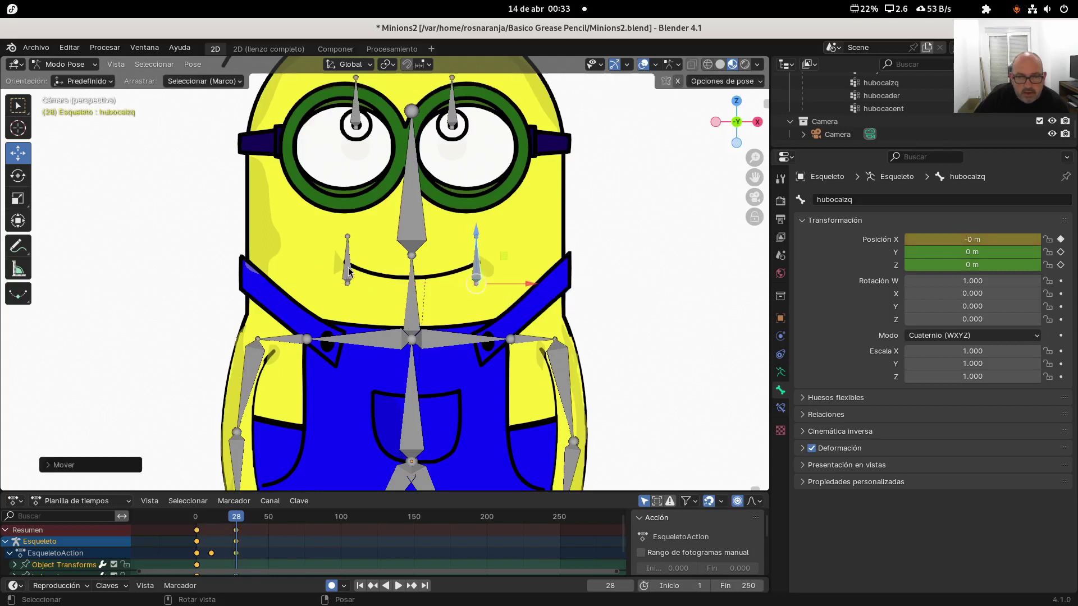
pyautogui.click(348, 273)
pyautogui.moveTo(396, 281); pyautogui.dragTo(396, 281)
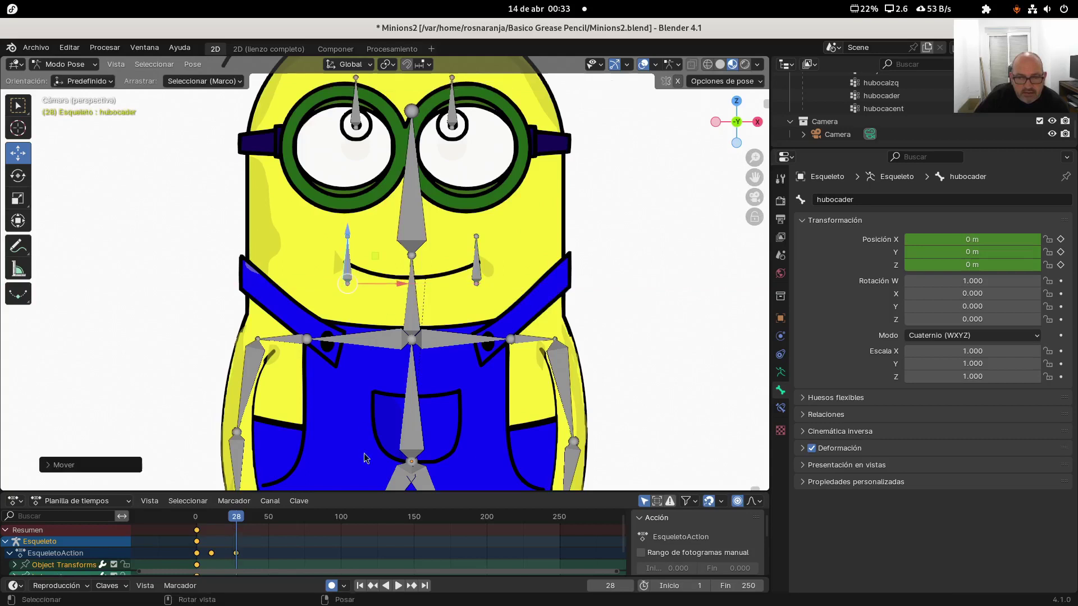
# - At frame 51, widen the mouth by moving hubocader to about X -0.729 m and hubocaizq to about X 0.663 m
pyautogui.click(270, 521)
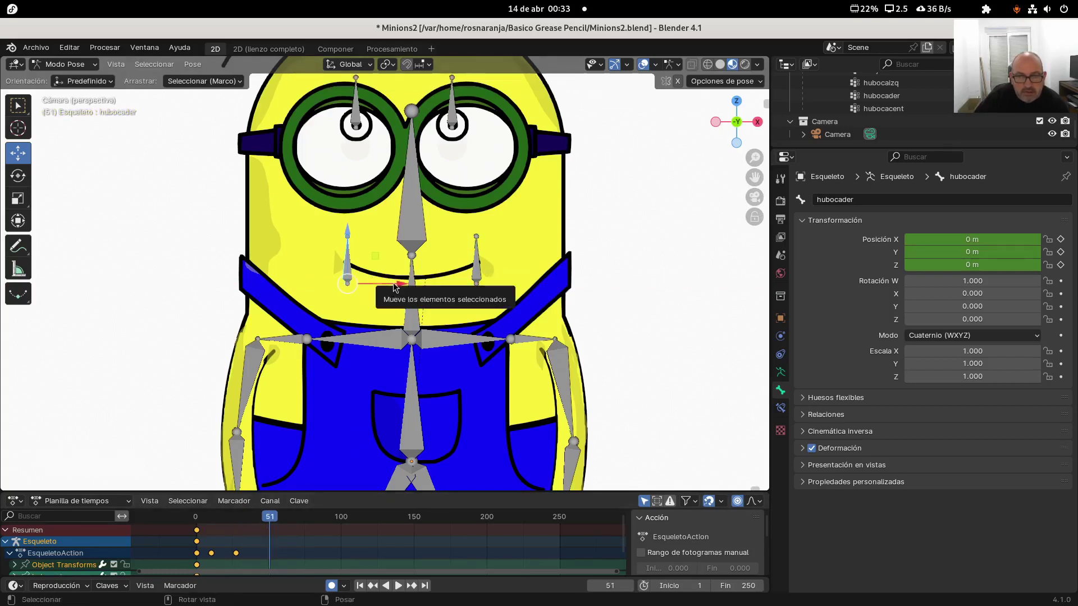
pyautogui.moveTo(388, 283); pyautogui.dragTo(320, 276)
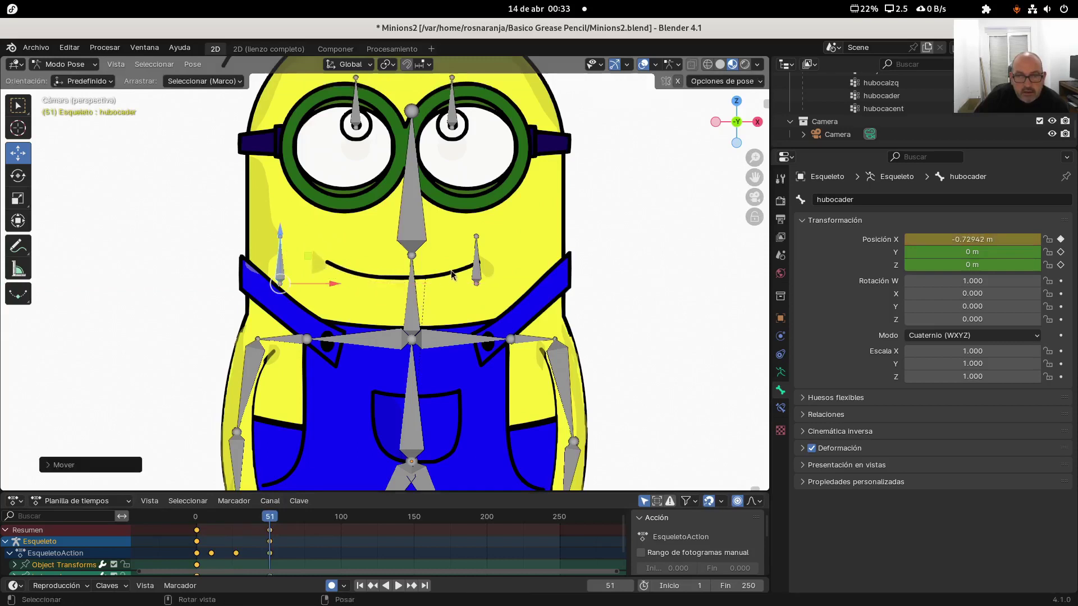
pyautogui.click(476, 272)
pyautogui.moveTo(523, 284); pyautogui.dragTo(584, 281)
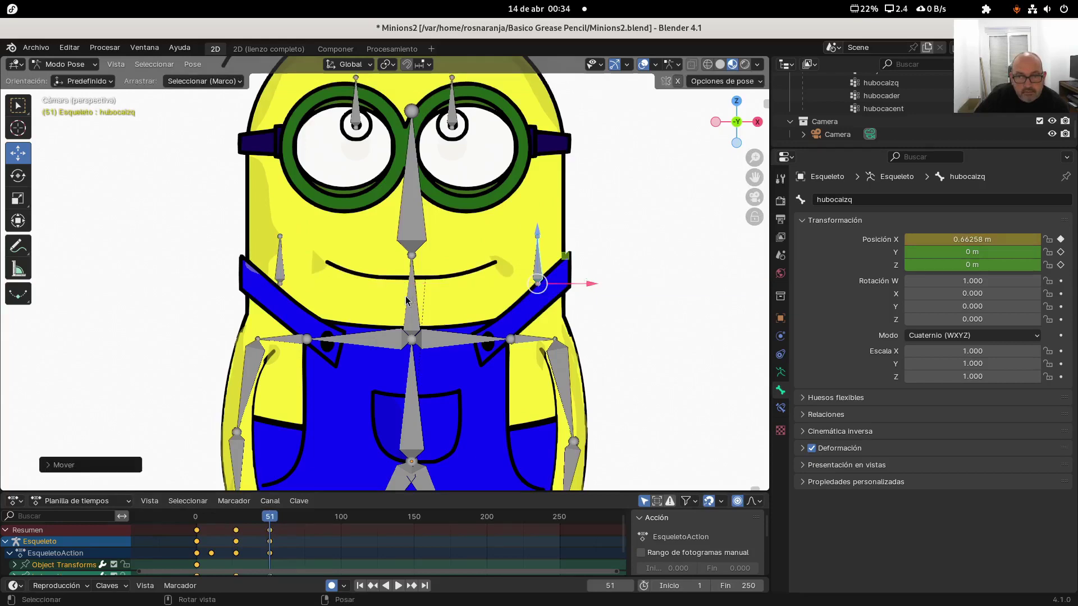
# - Return to frame 1 and play the eye and mouth animation
pyautogui.scroll(-3, 318, 272)
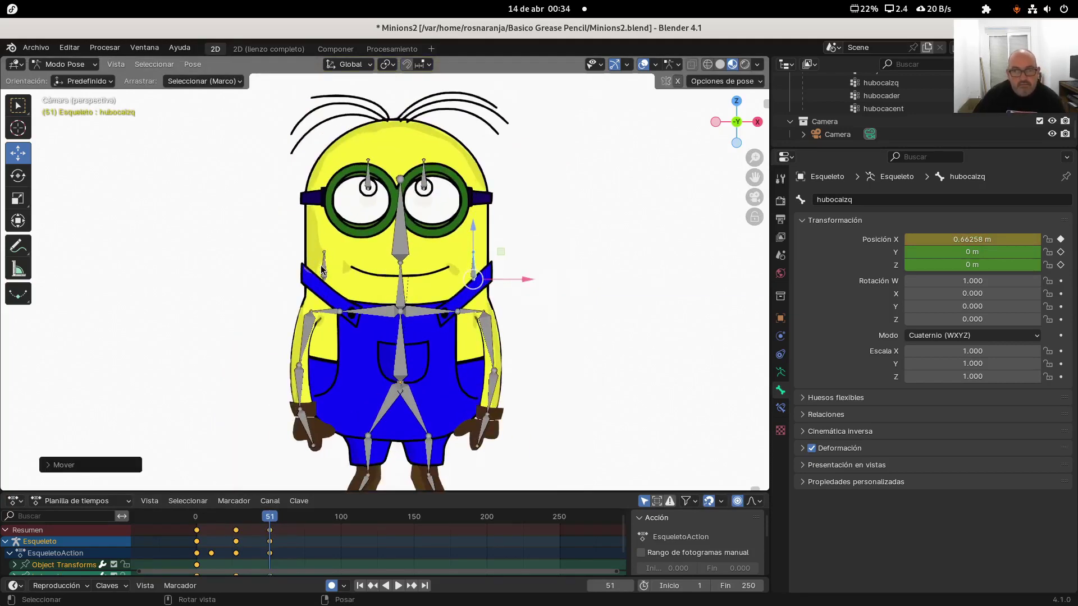
pyautogui.click(195, 517)
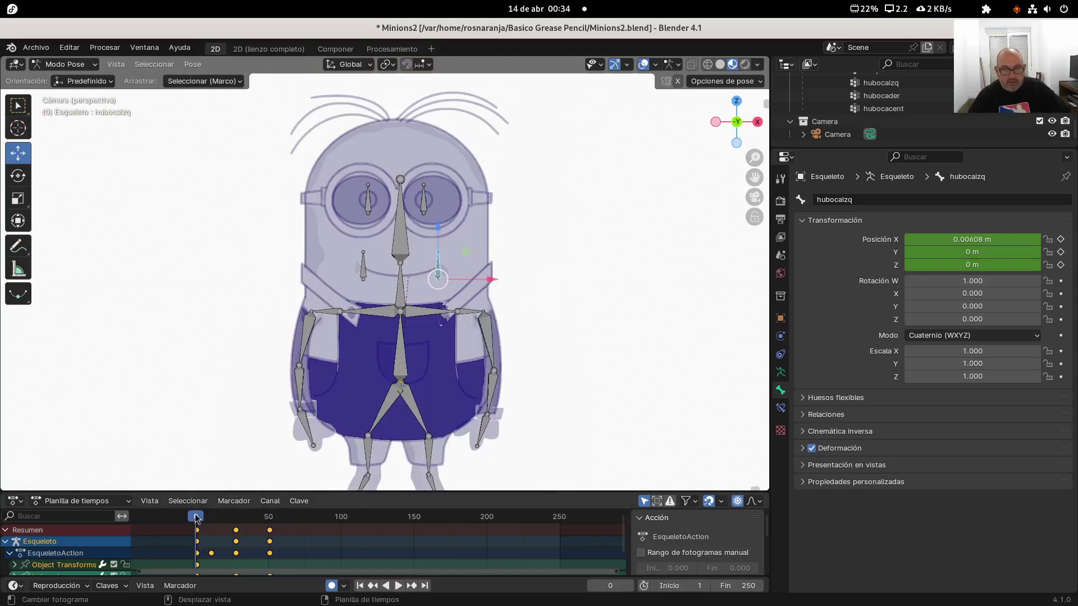
pyautogui.press('space')
pyautogui.hotkey('shift', 'Left')
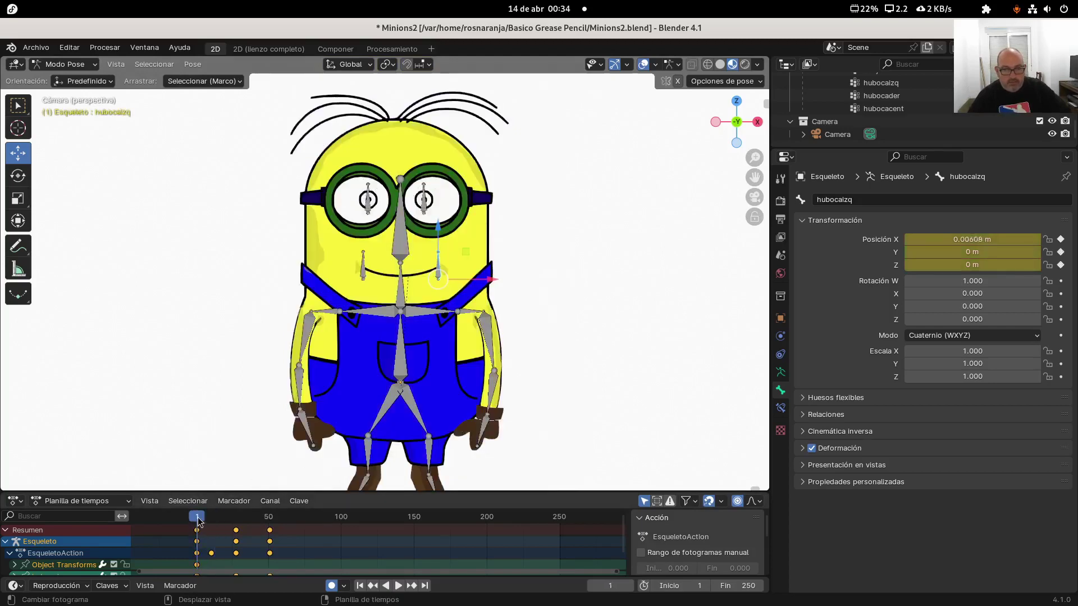
pyautogui.click(398, 586)
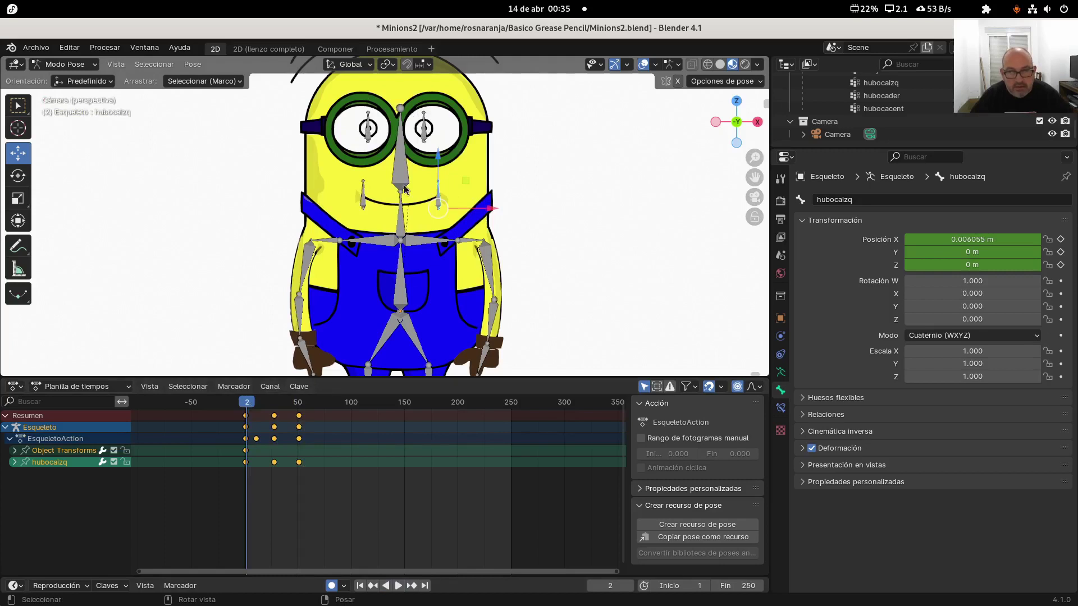
# - Scale the keyframes of both mouth-corner bones, hubocader and hubocaizq, by about 0.70 in time from frame 1
pyautogui.click(362, 201)
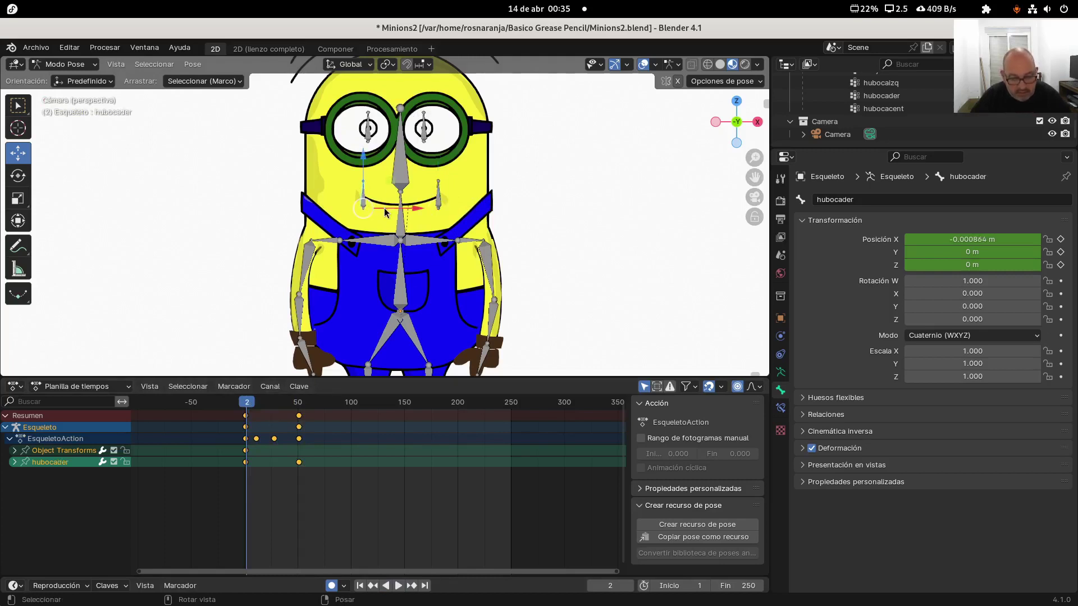
pyautogui.keyDown('shift'); pyautogui.click(441, 199); pyautogui.keyUp('shift')
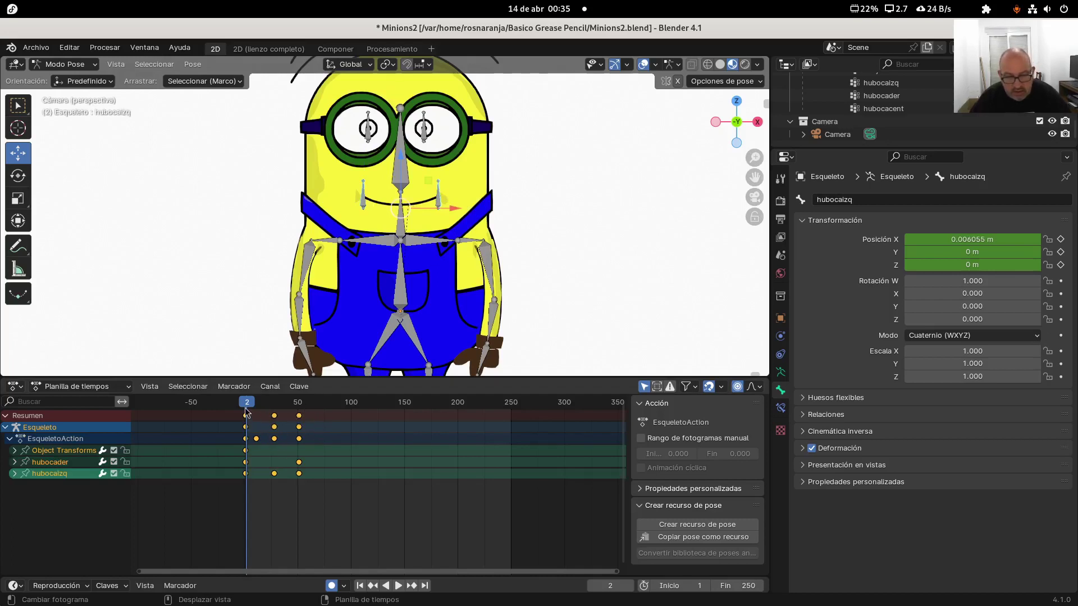
pyautogui.moveTo(245, 413); pyautogui.dragTo(245, 412)
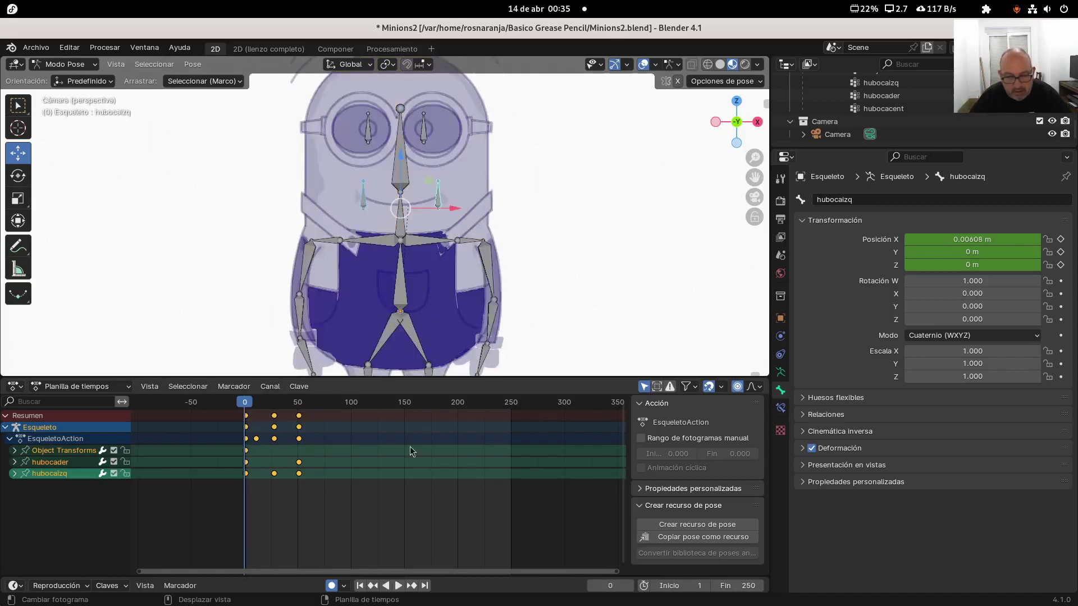
pyautogui.click(630, 586)
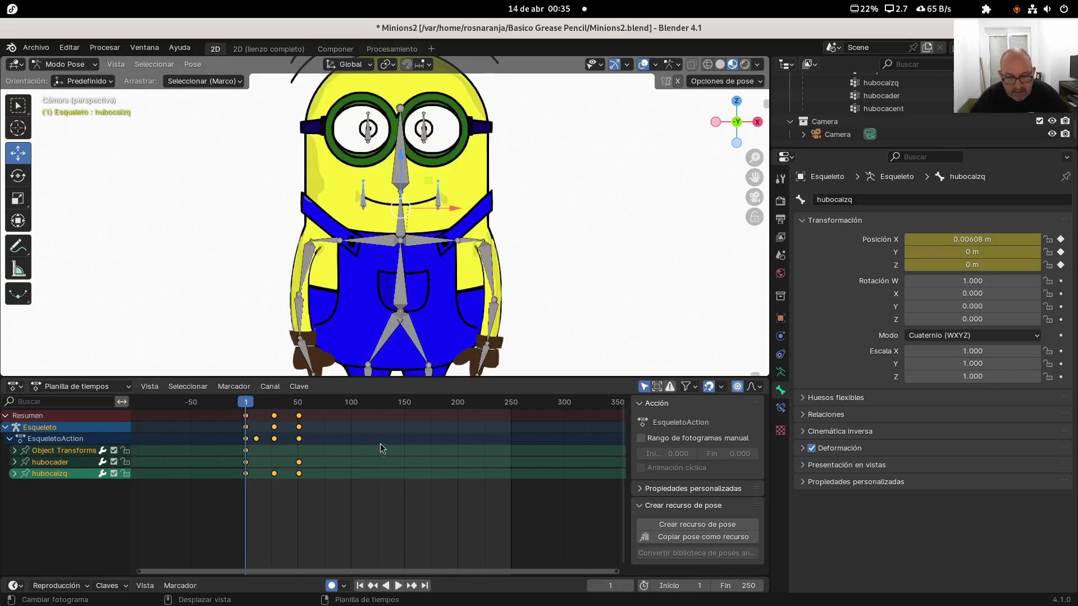
pyautogui.press('s')
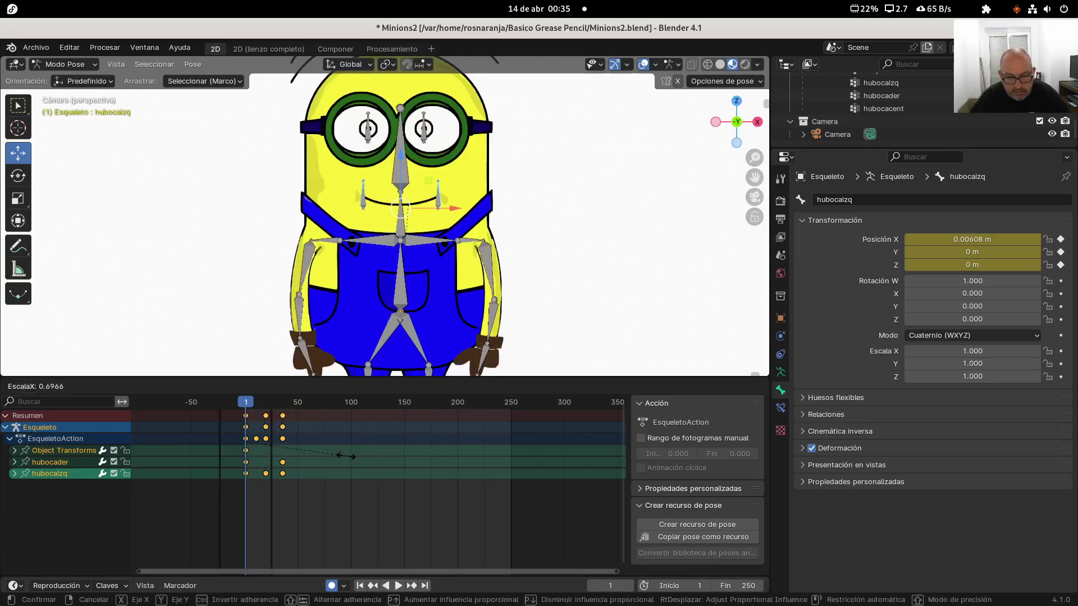
pyautogui.click(337, 452)
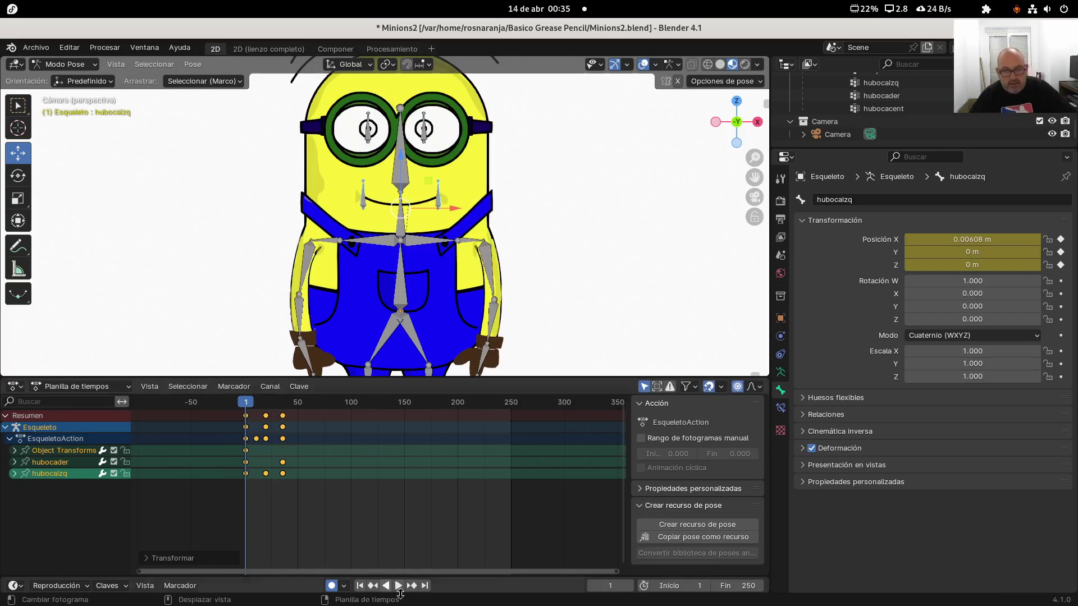
# - Play the rescaled animation from frame 1 and examine the mouth and eye movement
pyautogui.click(398, 586)
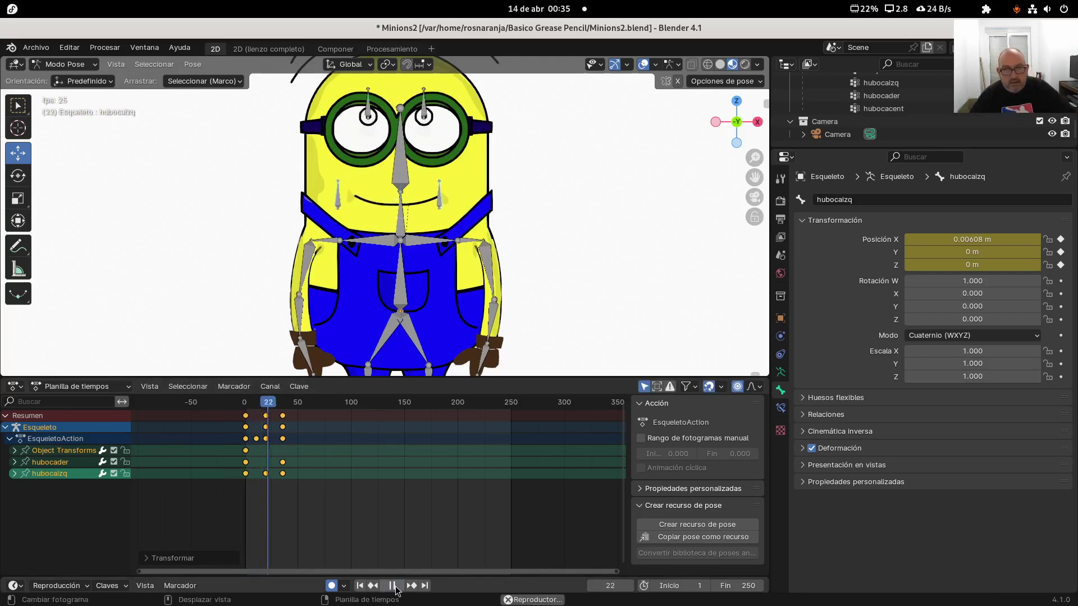
pyautogui.click(394, 585)
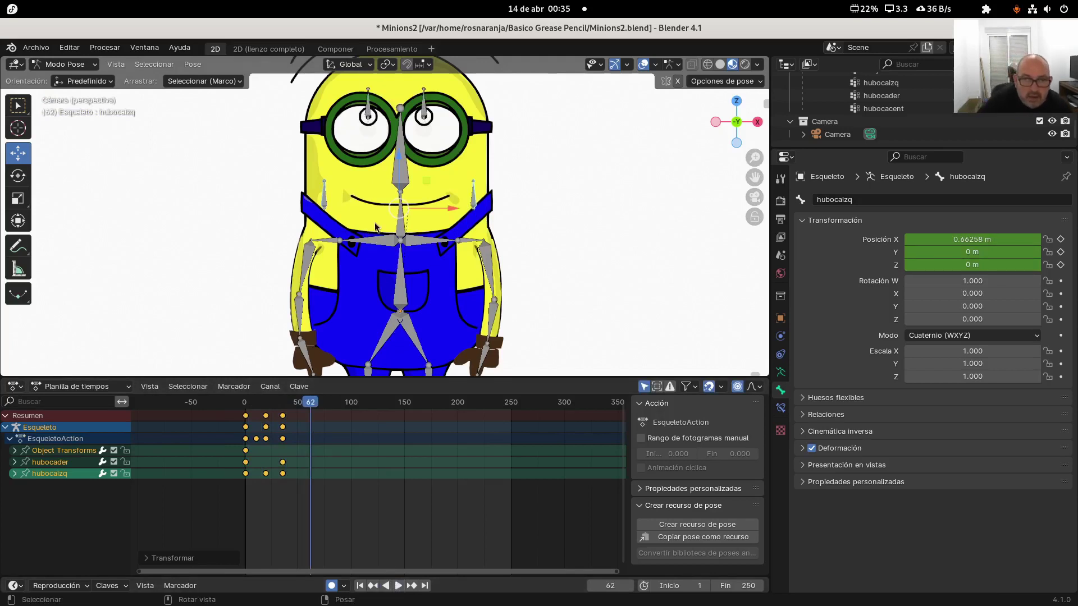
pyautogui.scroll(1, 369, 225)
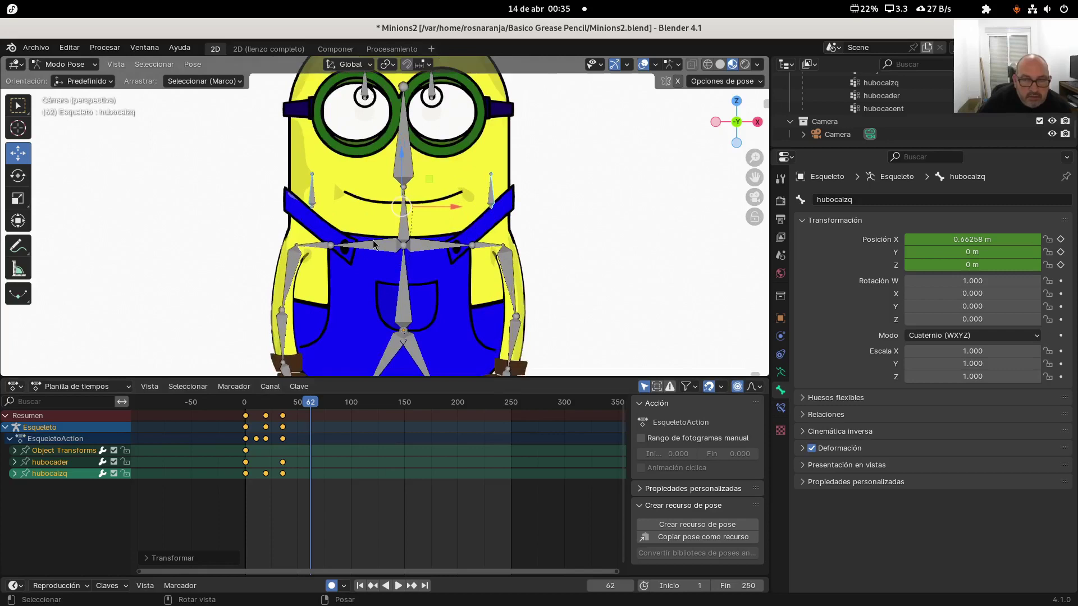
pyautogui.scroll(-1, 374, 245)
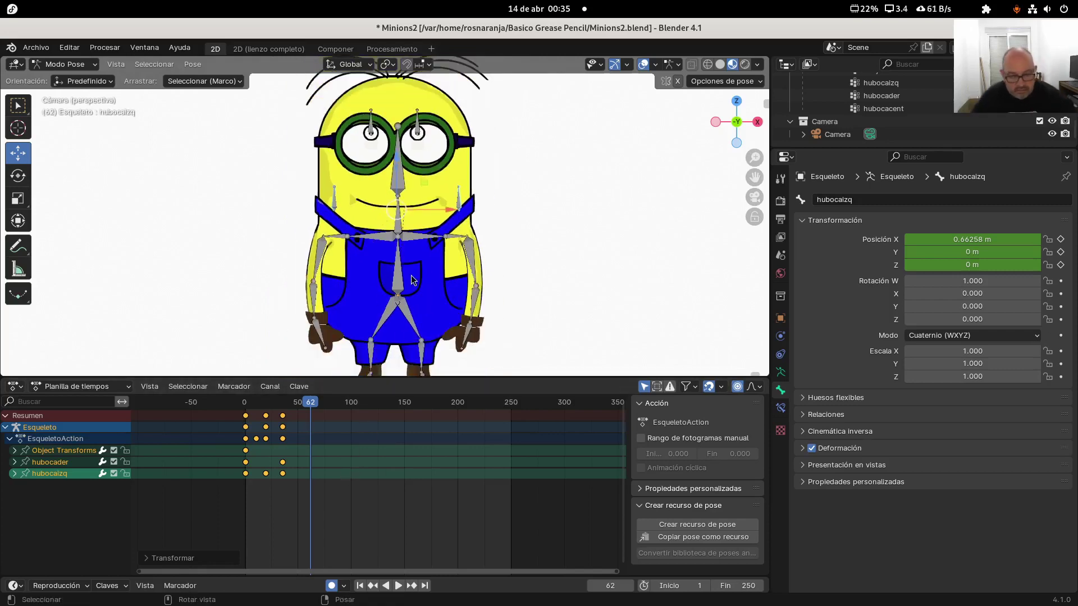
# - Undo the keyframe scaling and the mouth-widening keys at frame 51
pyautogui.hotkey('ctrl', 'z')
pyautogui.hotkey('ctrl', 'z')
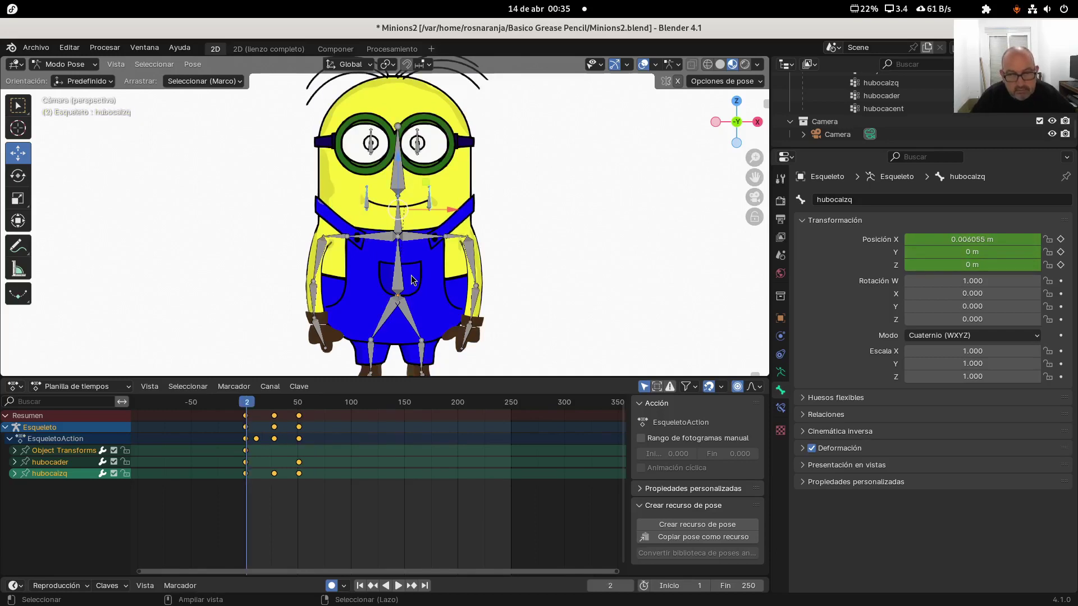
pyautogui.hotkey('ctrl', 'z')
pyautogui.hotkey('ctrl', 'z')
pyautogui.hotkey('ctrl', 'z')
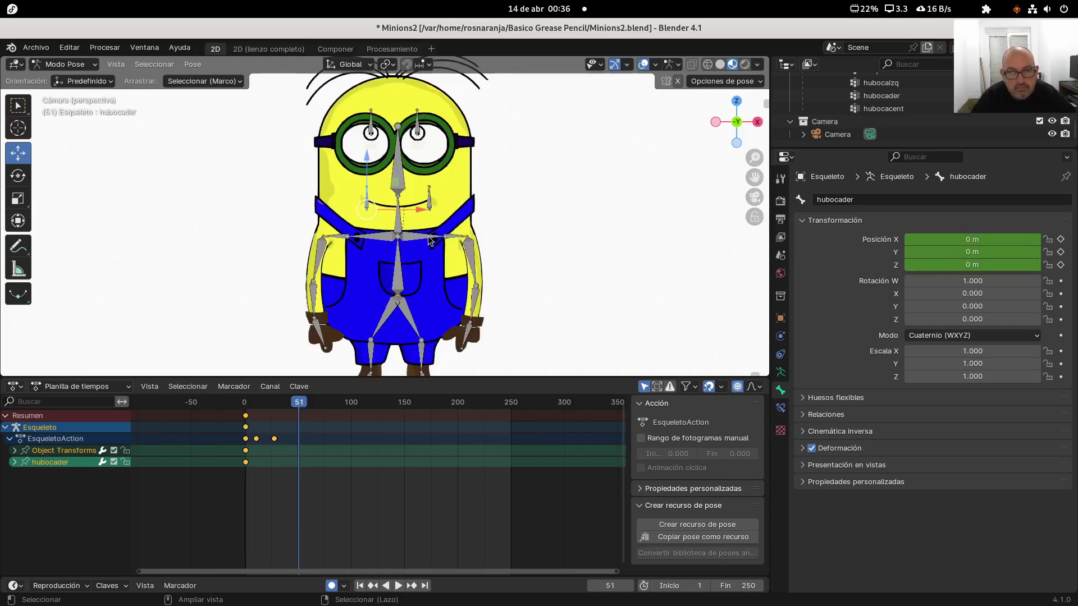
# - Play the remaining animation from frame 3, then compare the face at frames 2 and 43
pyautogui.click(248, 420)
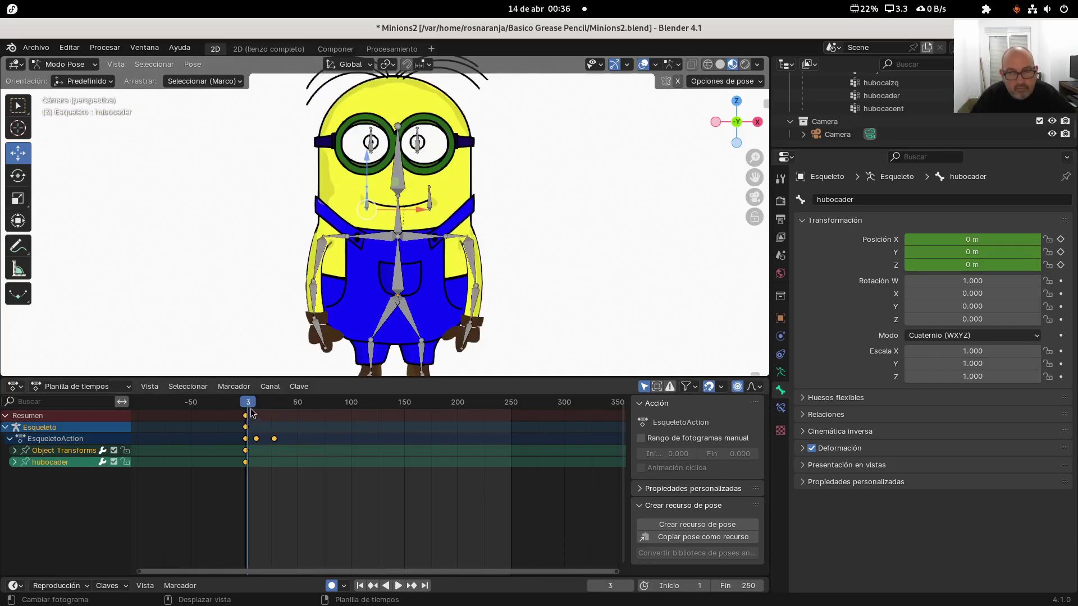
pyautogui.click(395, 586)
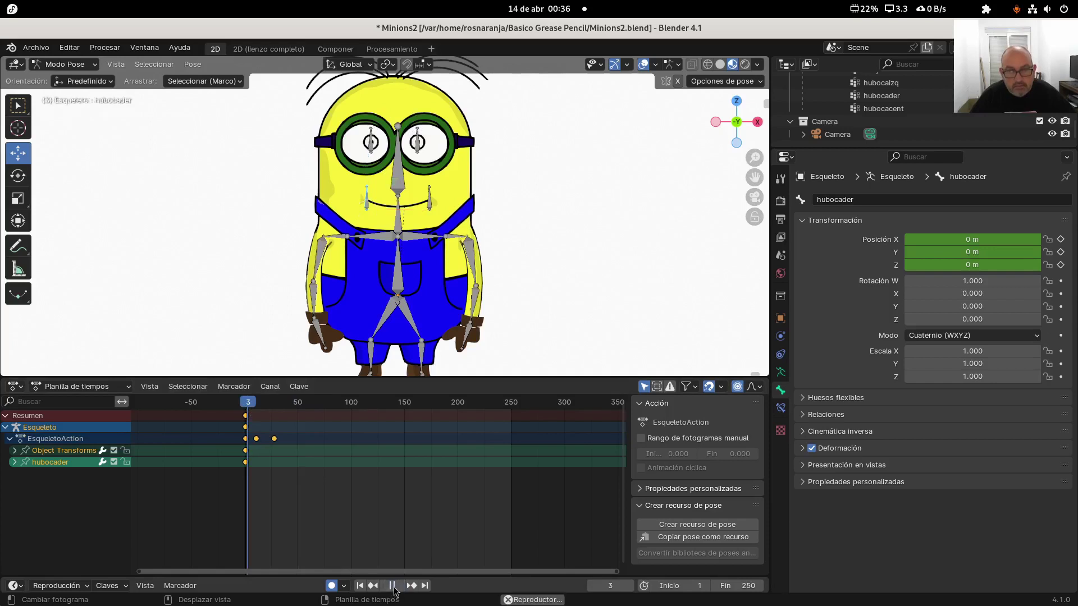
pyautogui.click(393, 586)
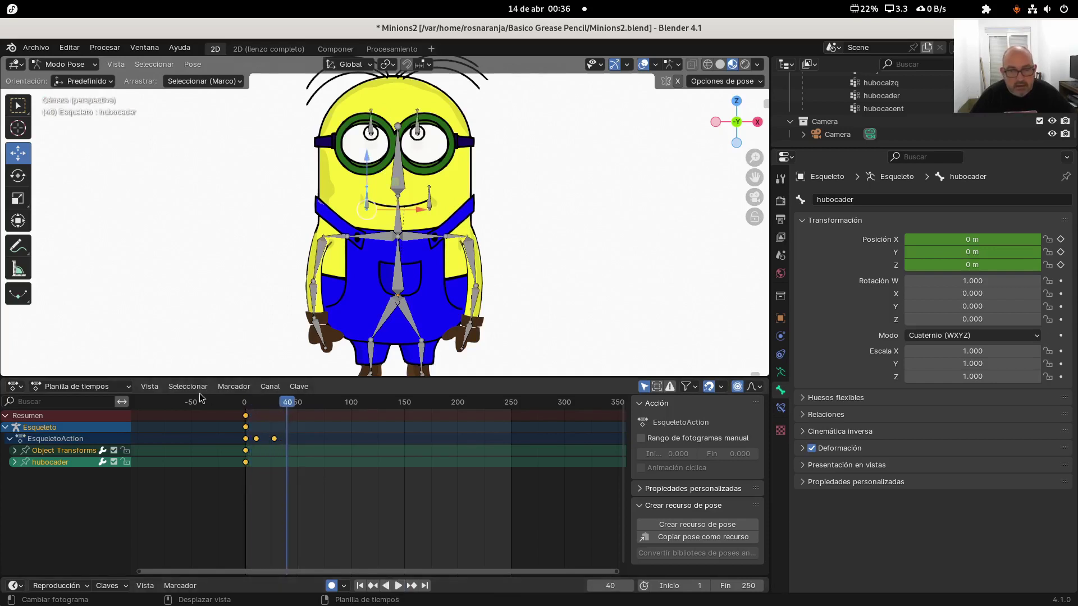
pyautogui.click(246, 407)
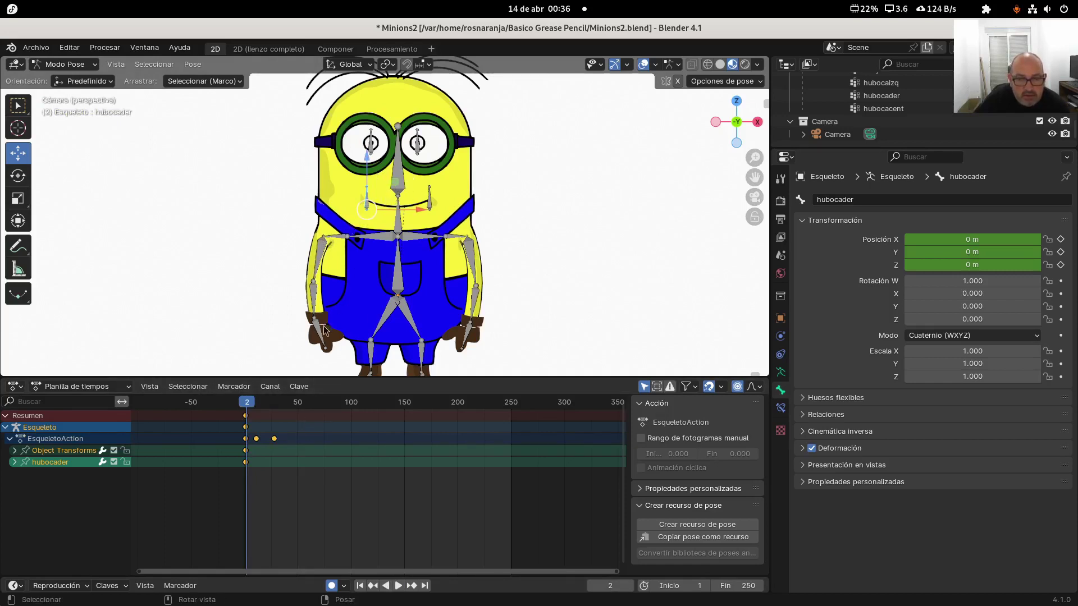
pyautogui.click(291, 403)
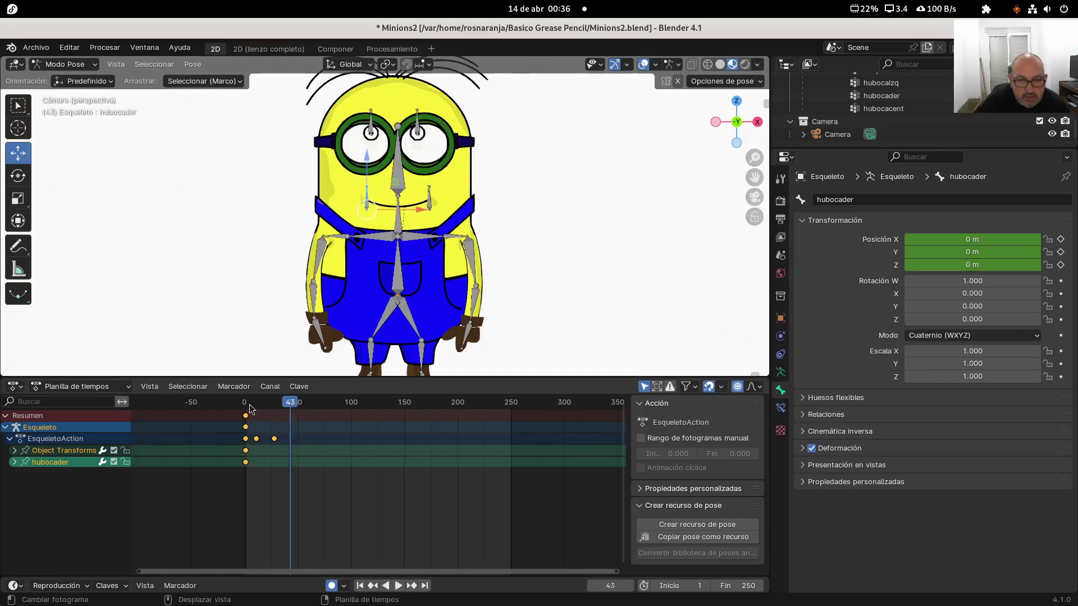
pyautogui.click(247, 403)
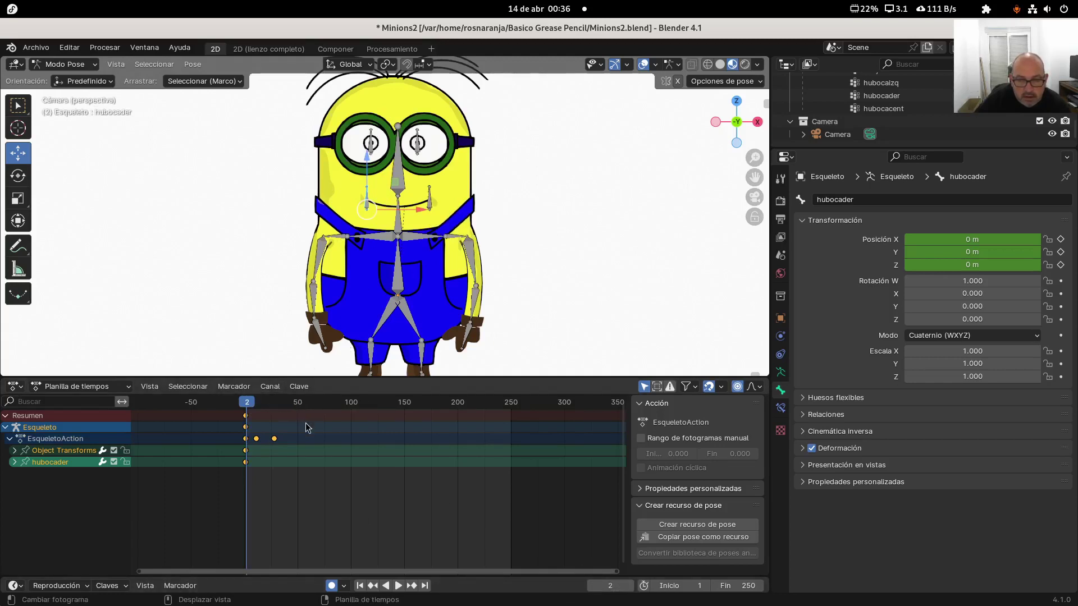
# - At frame 1, key hubocader in place at X 0 m and hubocaizq at about X 0.019 m
pyautogui.click(591, 586)
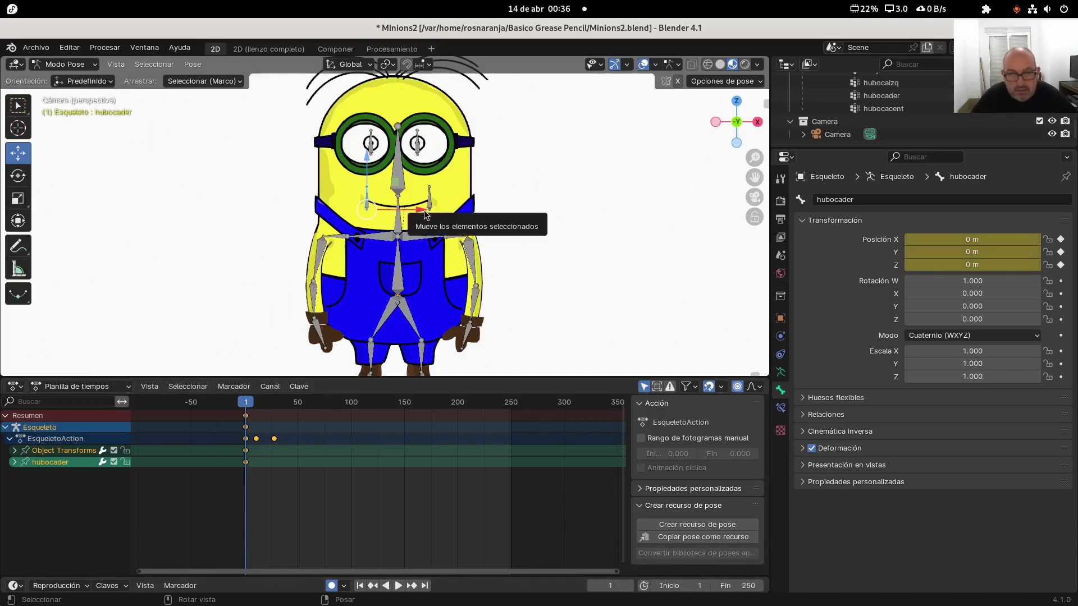
pyautogui.moveTo(422, 210); pyautogui.dragTo(422, 209)
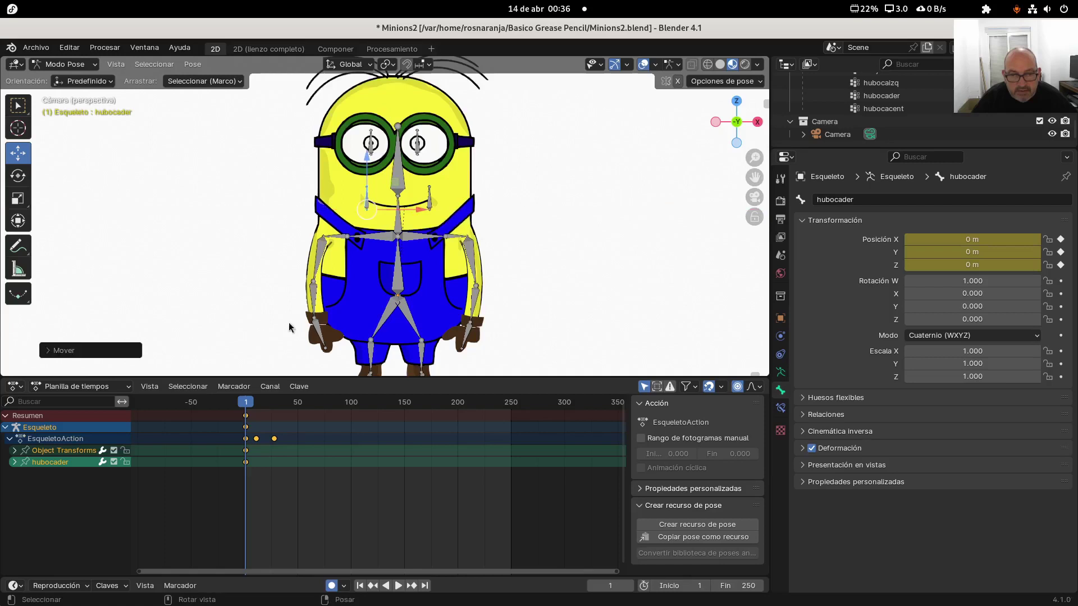
pyautogui.click(433, 206)
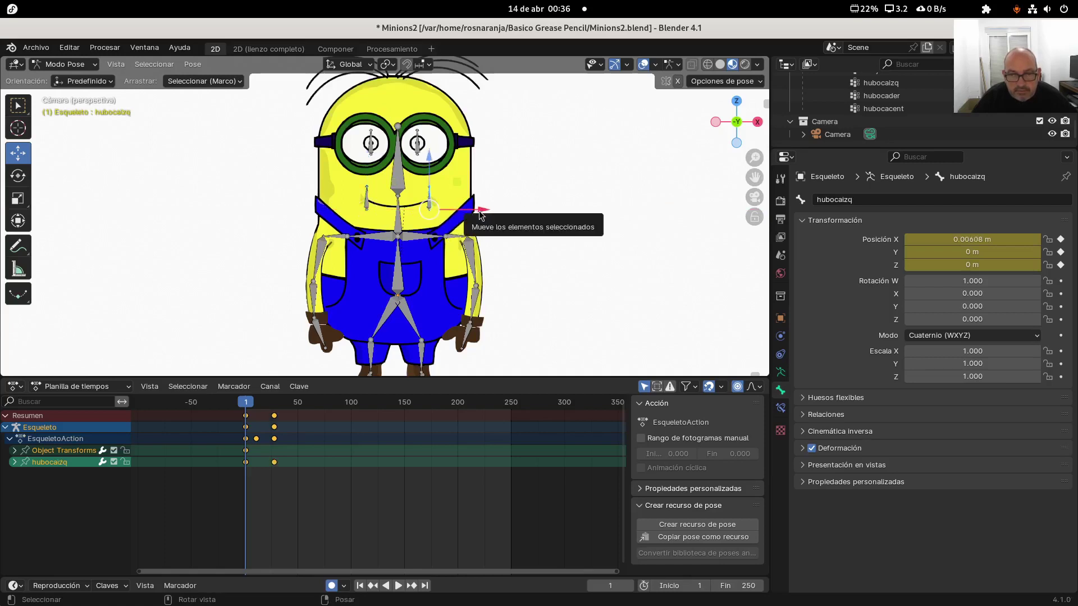
pyautogui.moveTo(481, 215); pyautogui.dragTo(488, 215)
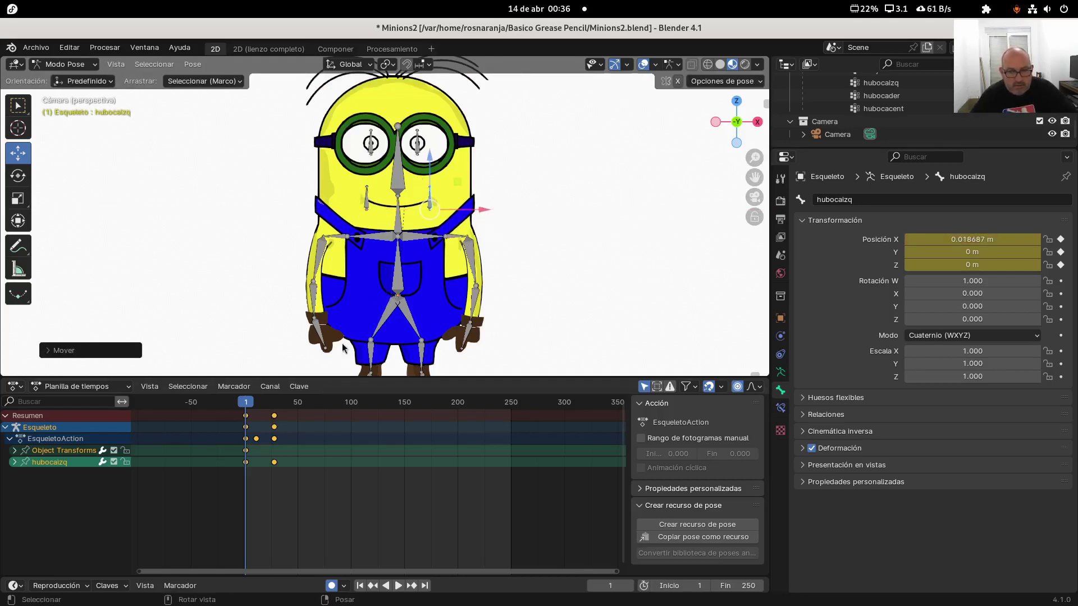
# - At frame 34, key hubocaizq almost in place at X 0 m and hubocader at about X -0.025 m
pyautogui.click(281, 411)
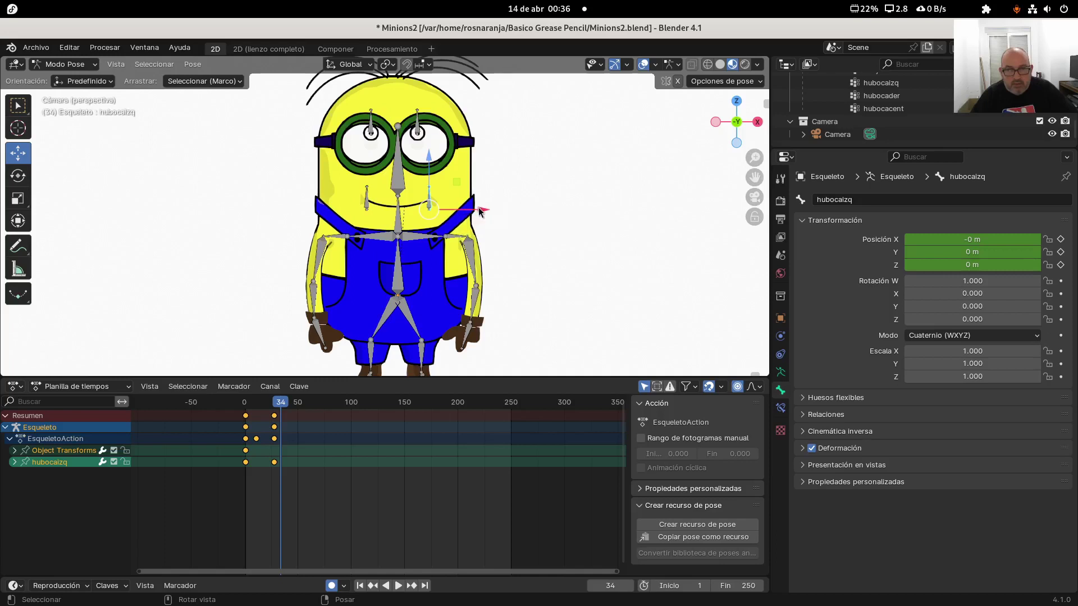
pyautogui.moveTo(481, 211); pyautogui.dragTo(481, 210)
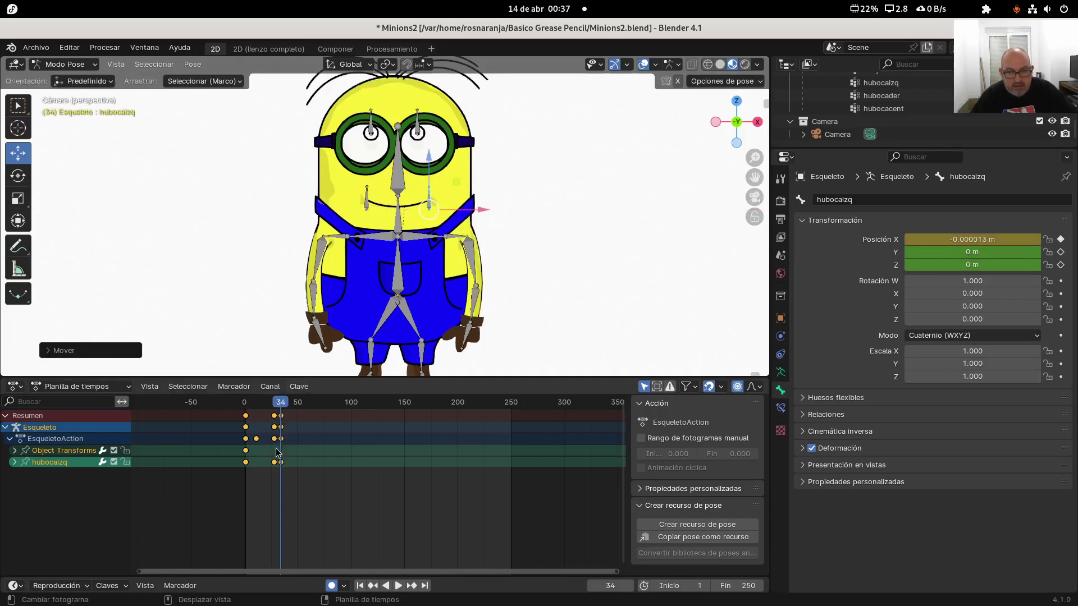
pyautogui.click(367, 200)
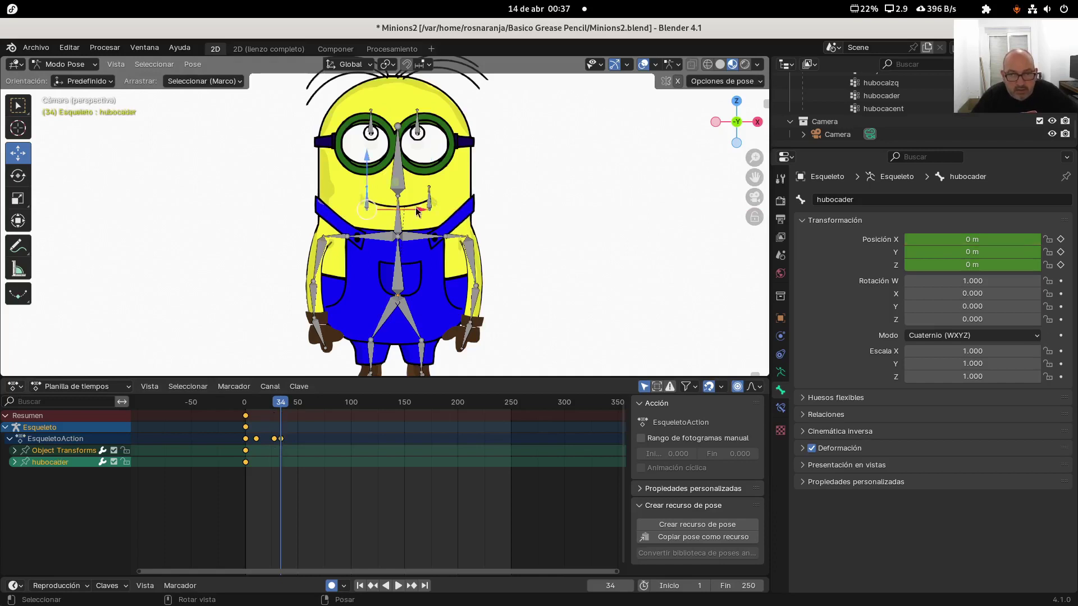
pyautogui.moveTo(418, 208); pyautogui.dragTo(418, 210)
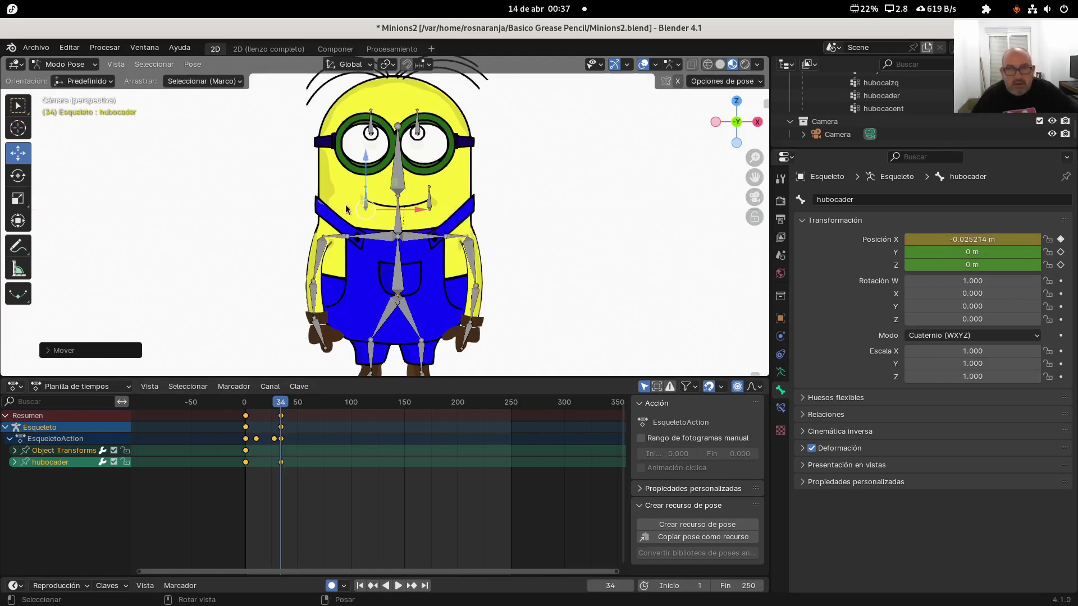
# - At frame 42, widen the mouth by moving hubocader to about X -0.744 m and hubocaizq outward along X
pyautogui.click(290, 408)
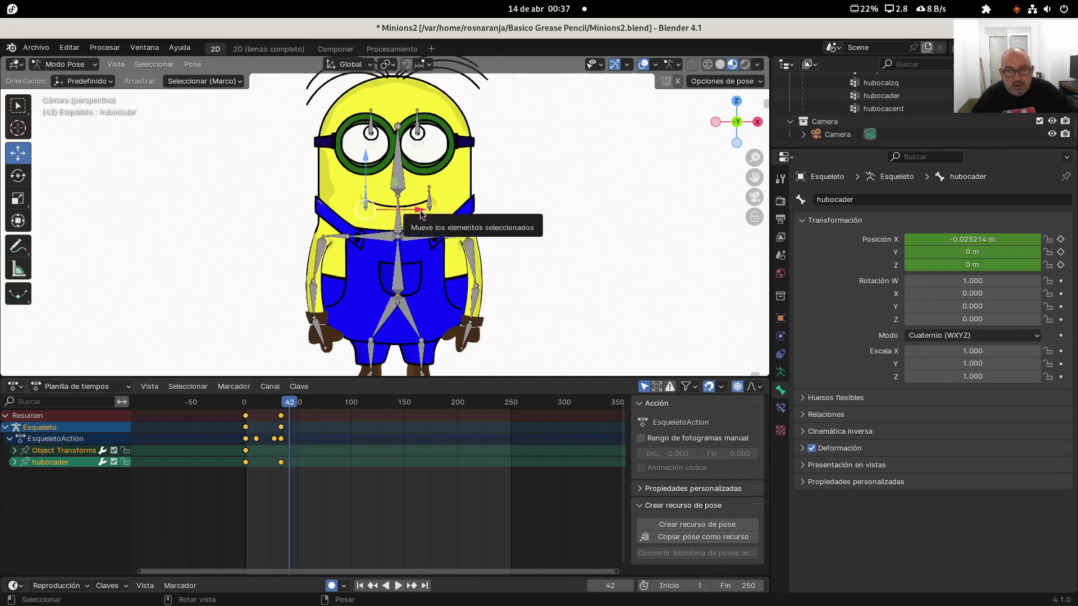
pyautogui.moveTo(418, 211); pyautogui.dragTo(388, 205)
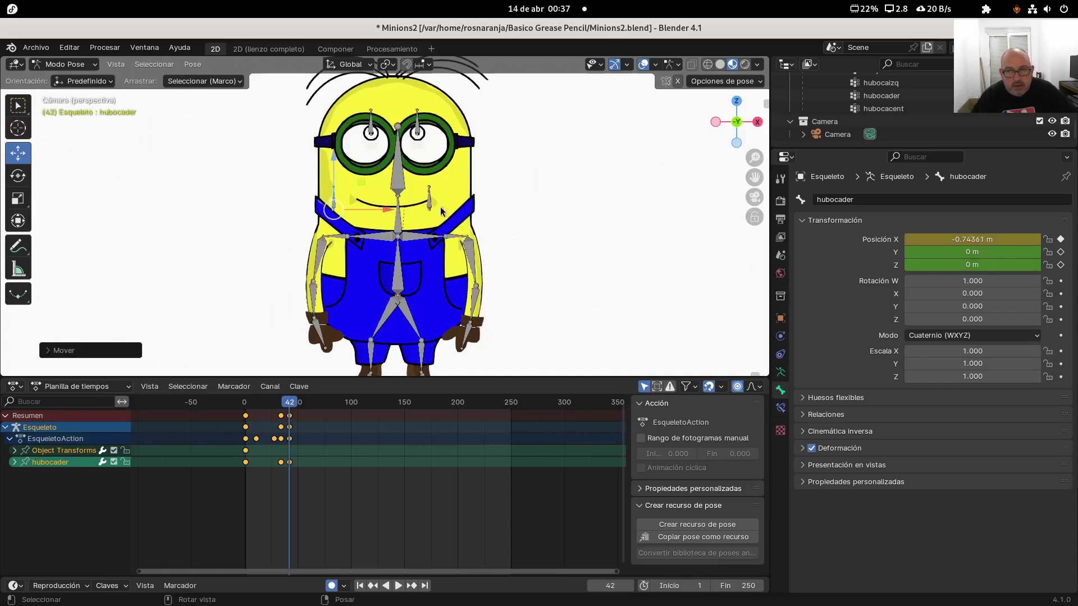
pyautogui.click(431, 202)
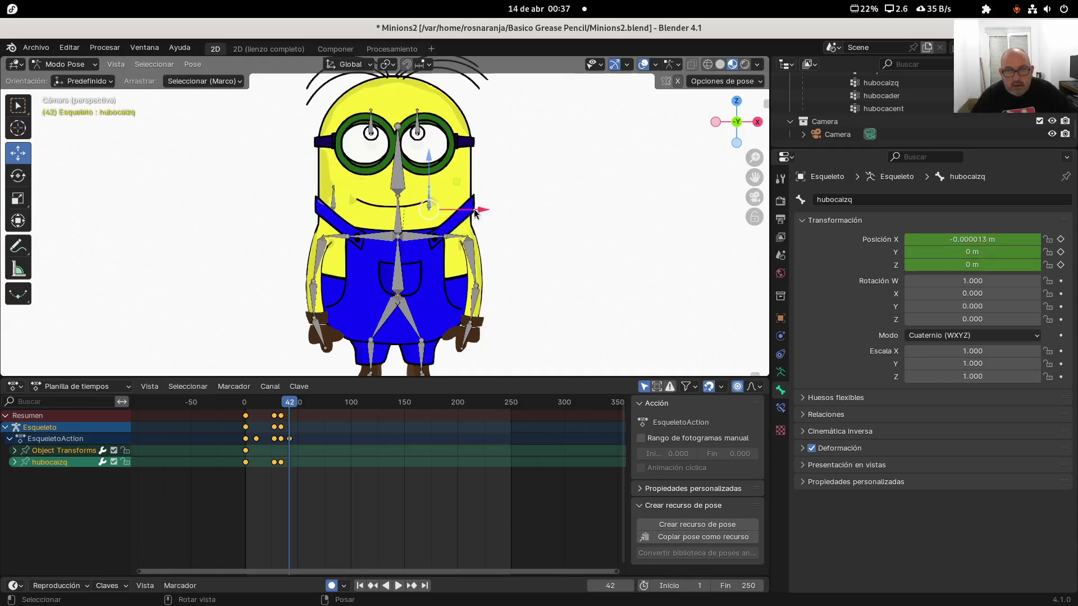
pyautogui.moveTo(474, 209); pyautogui.dragTo(501, 207)
# - Return to frame 1, switch to Object Mode and display the armature's bones as Bastones
pyautogui.hotkey('shift', 'Left')
pyautogui.hotkey('ctrl', 'Tab')
pyautogui.click(780, 372)
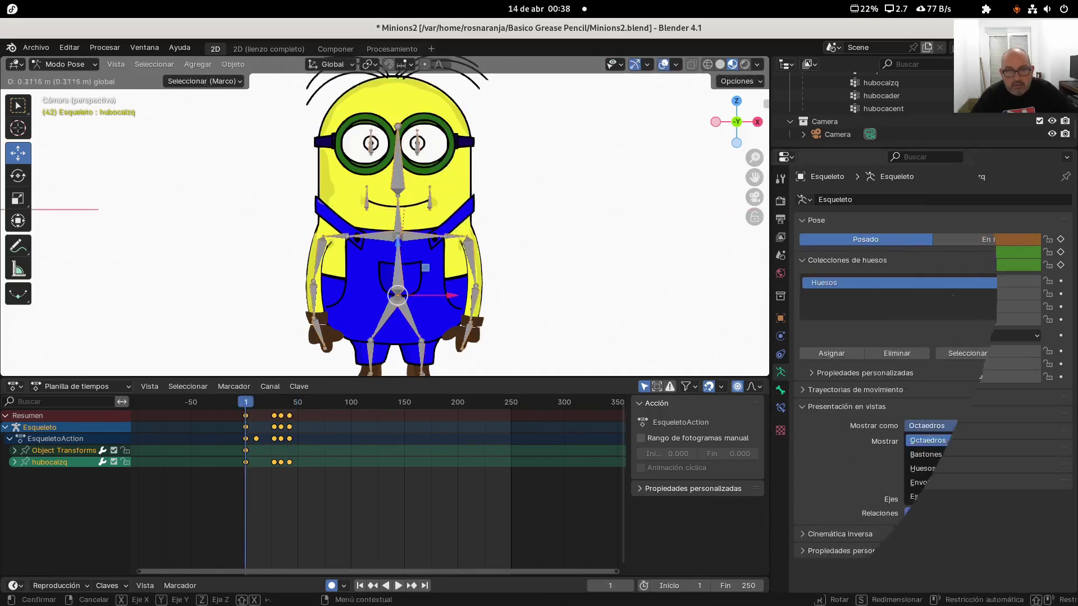
pyautogui.click(980, 426)
pyautogui.click(980, 455)
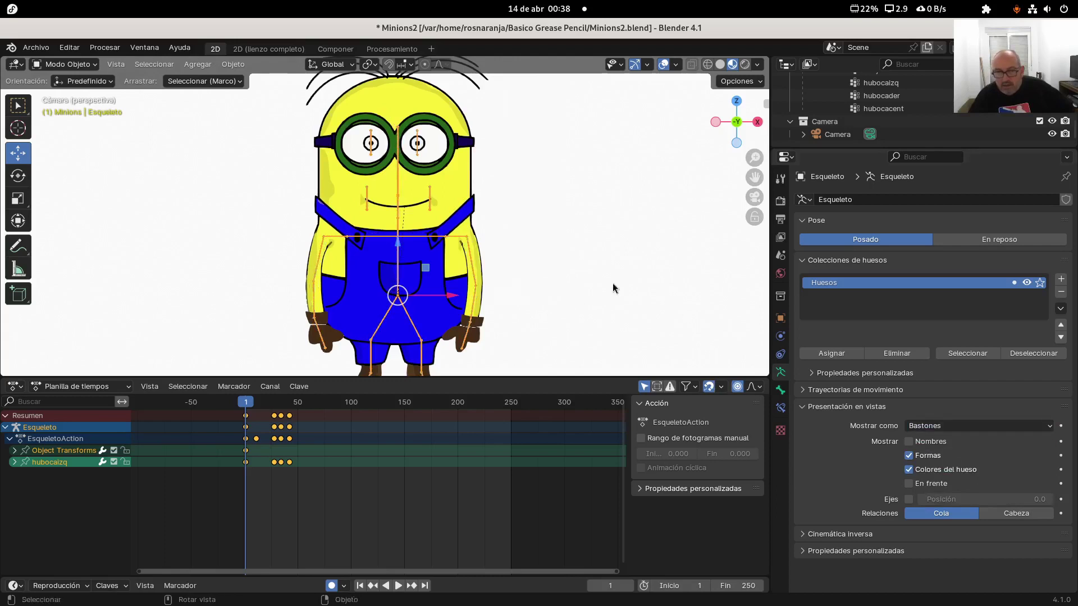
# - Deselect the armature and play the full eye and mouth animation from frame 1
pyautogui.scroll(-2, 497, 241)
pyautogui.scroll(-1, 498, 242)
pyautogui.click(494, 224)
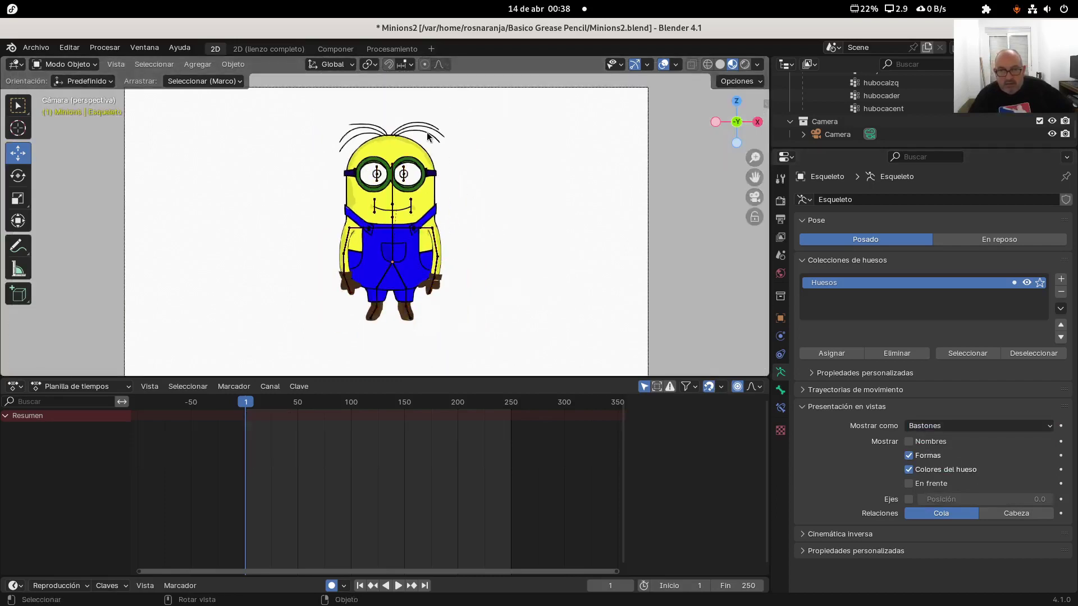
pyautogui.scroll(3, 295, 173)
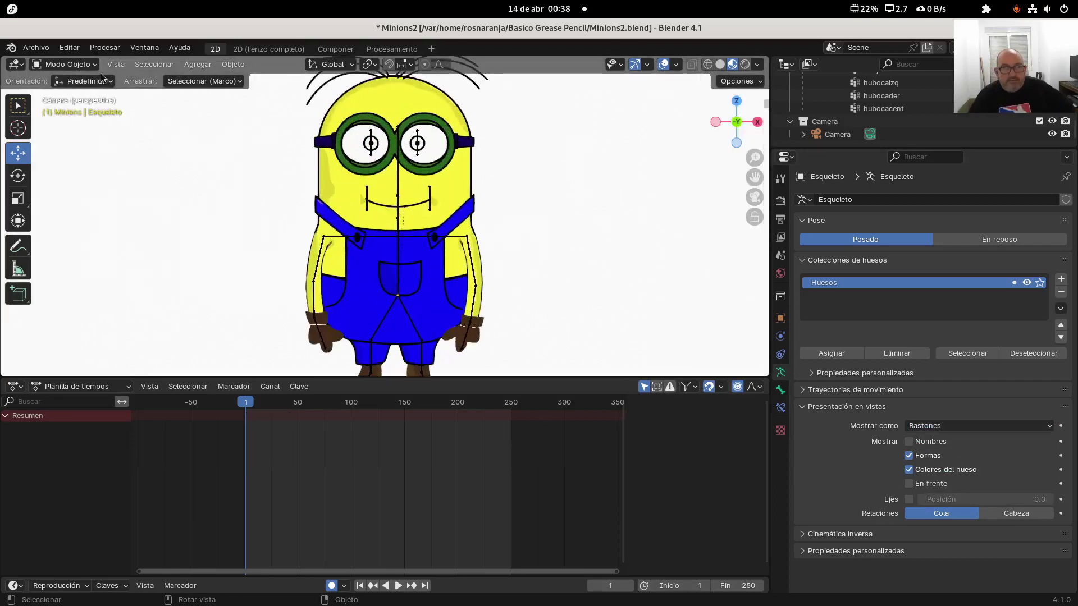
pyautogui.scroll(-2, 192, 176)
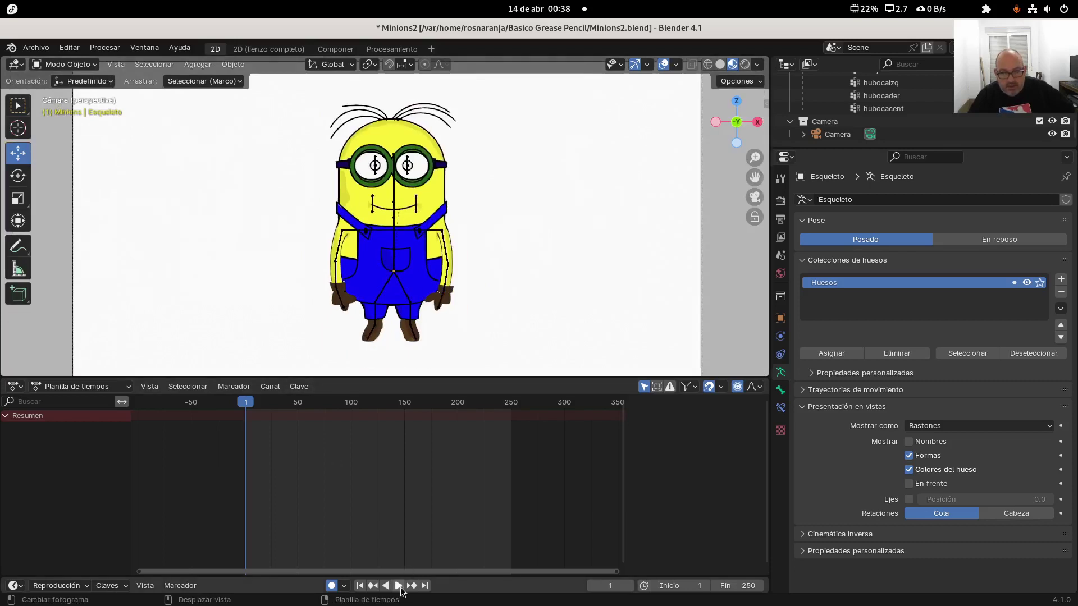
pyautogui.click(398, 585)
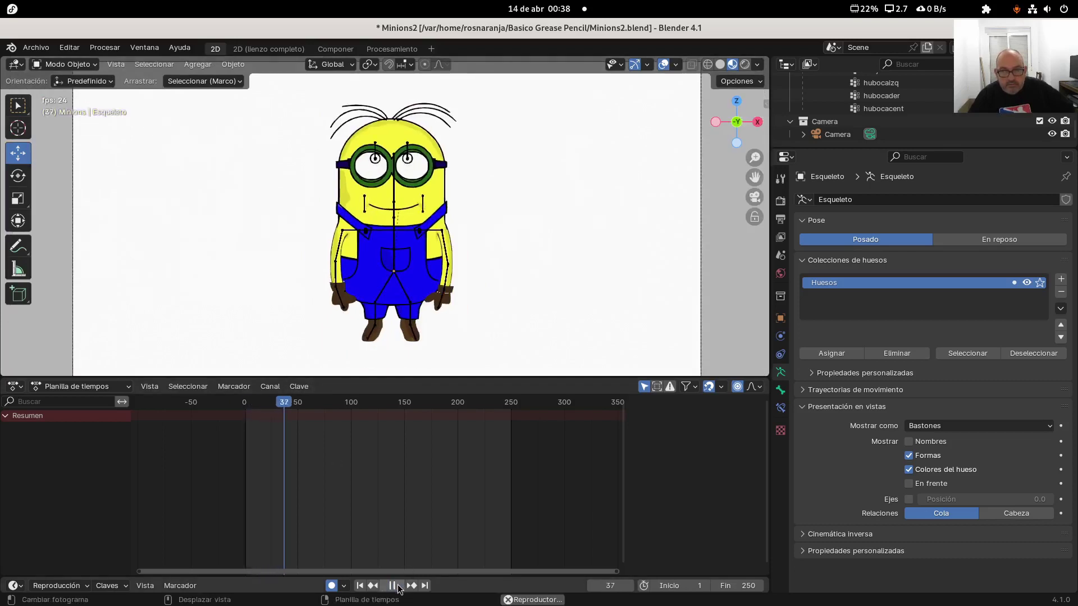
# - Replay the eye and mouth animation from frame 2 and stop playback
pyautogui.click(398, 586)
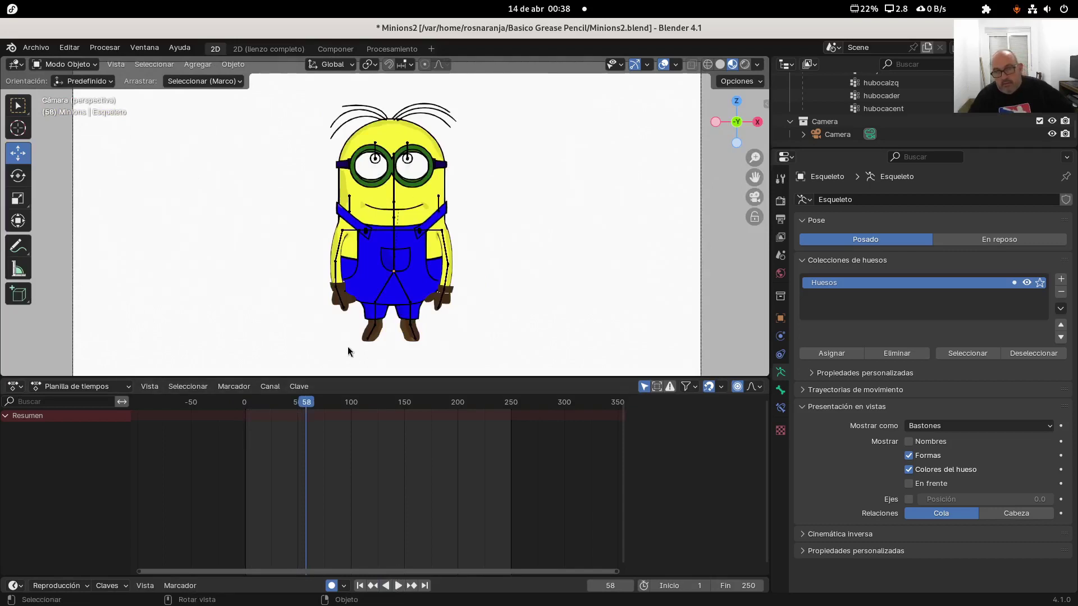
pyautogui.click(247, 410)
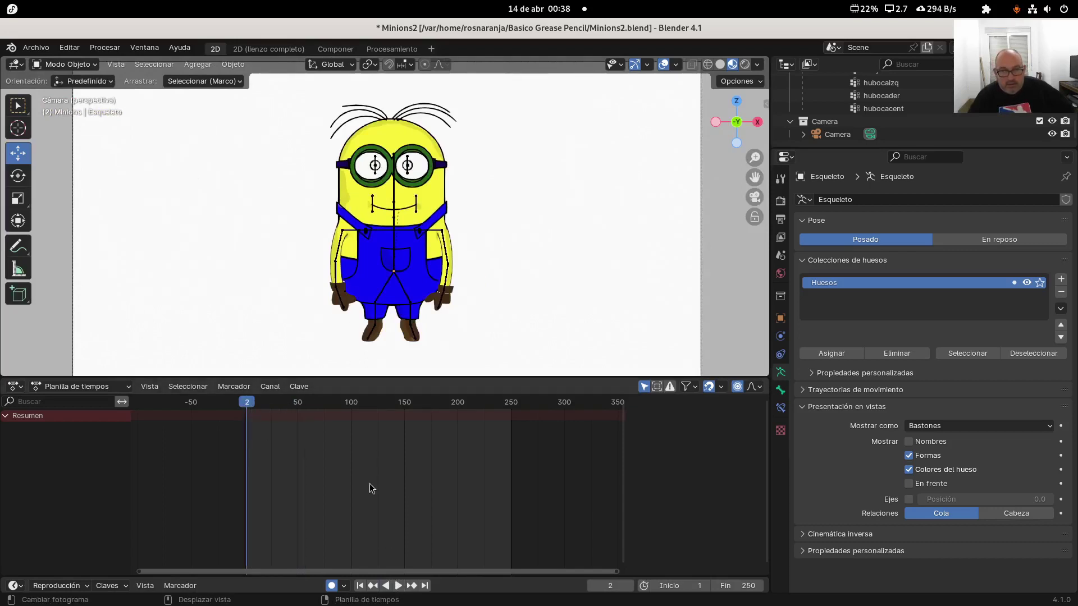
pyautogui.click(399, 586)
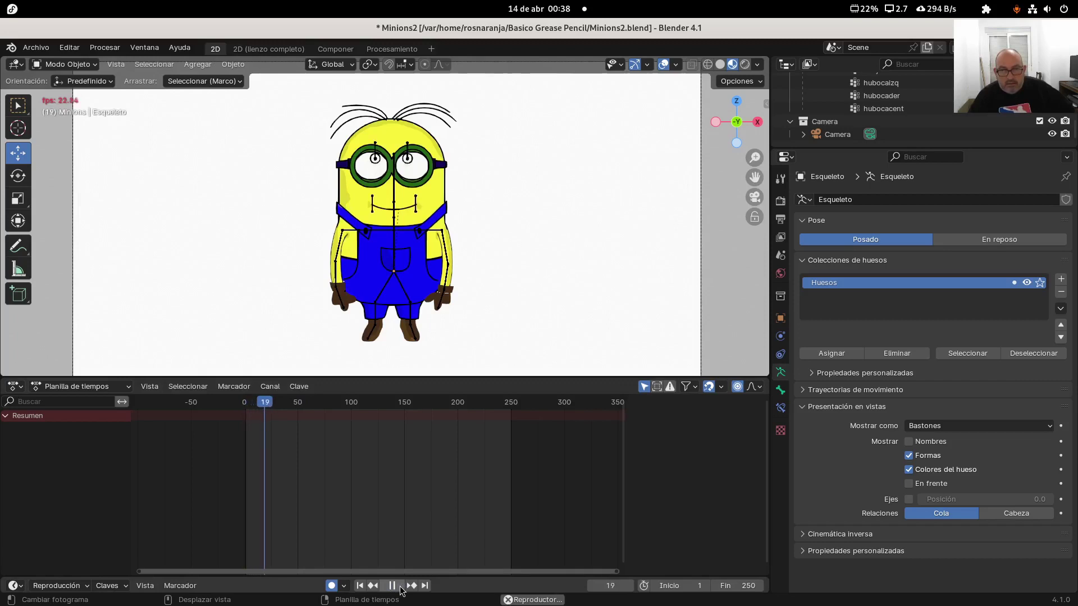
pyautogui.click(399, 587)
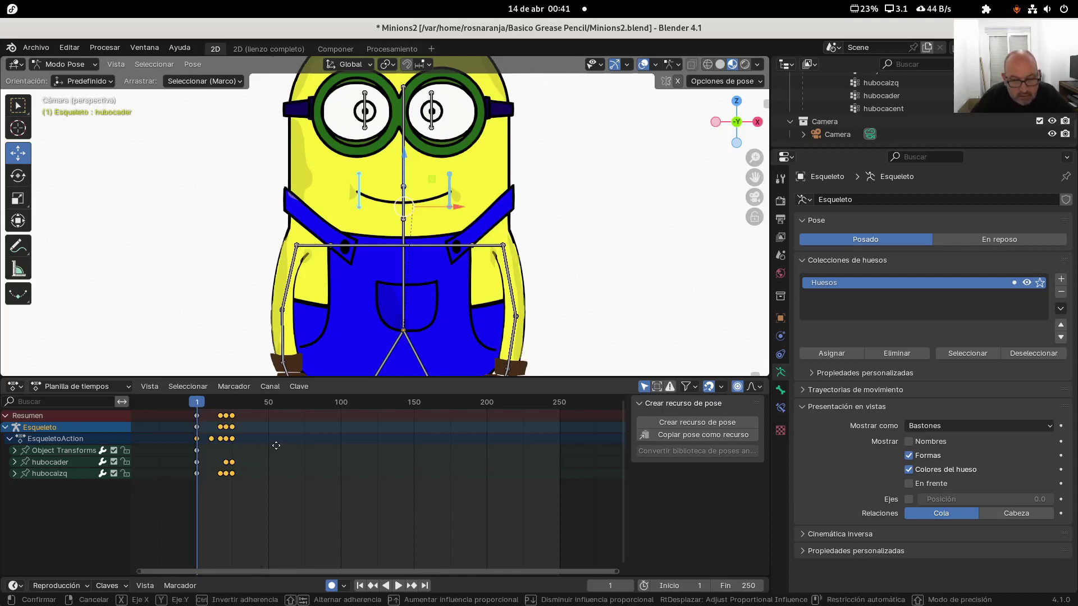
# - Shift the selected mouth-bone keyframes about 12 frames earlier, play the new timing and return to frame 1
pyautogui.press('g')
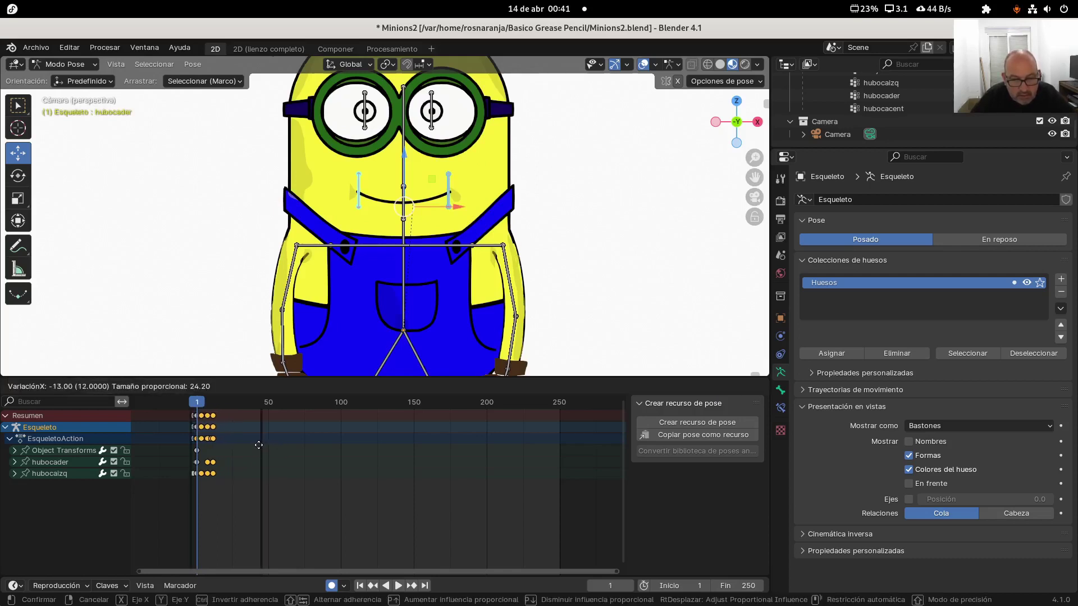
pyautogui.click(262, 446)
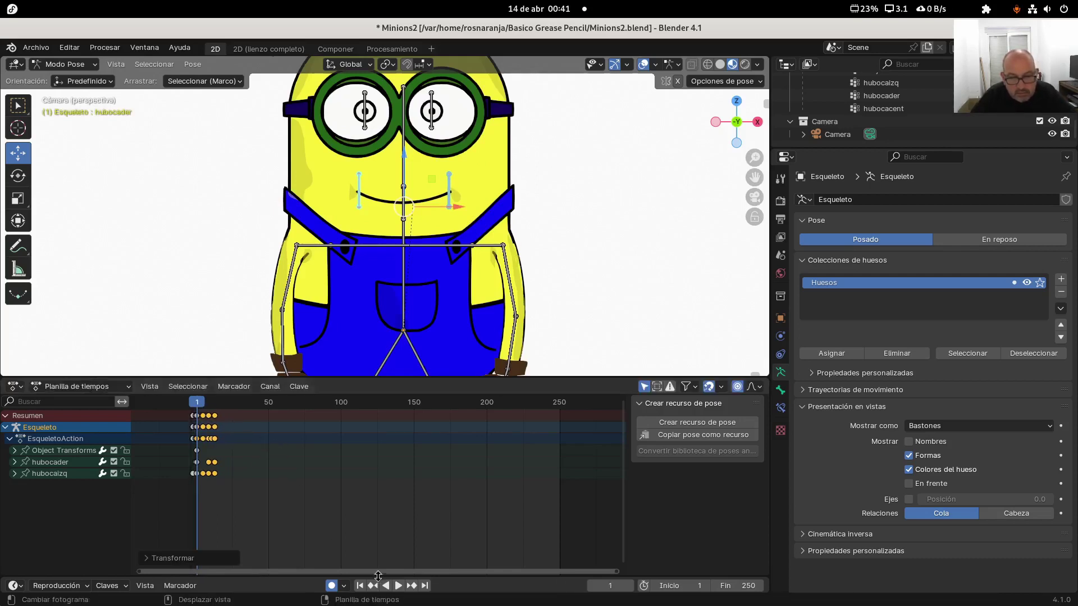
pyautogui.click(397, 585)
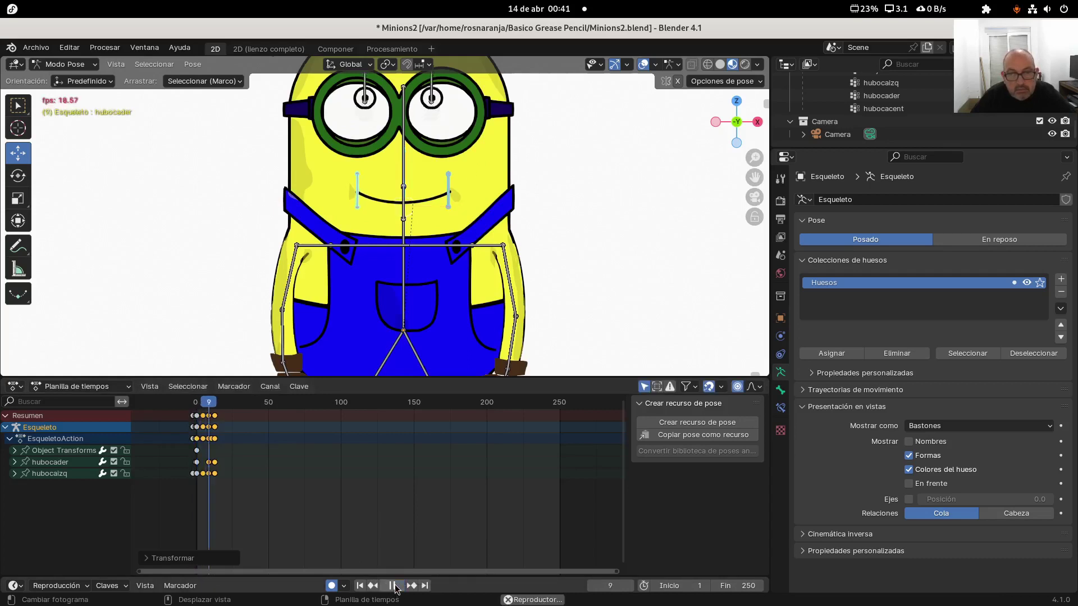
pyautogui.click(396, 586)
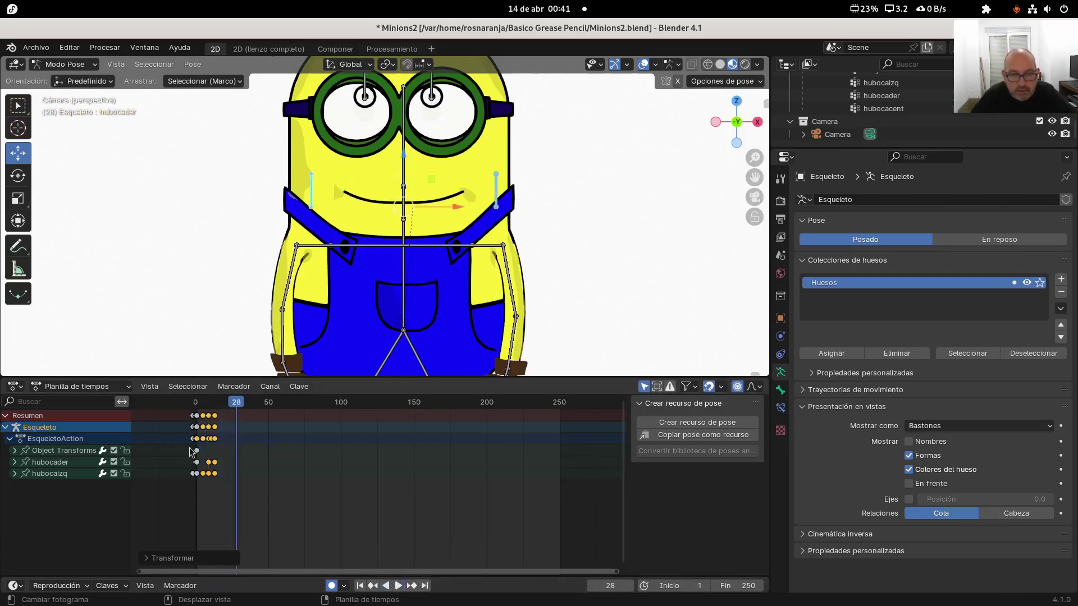
pyautogui.click(198, 410)
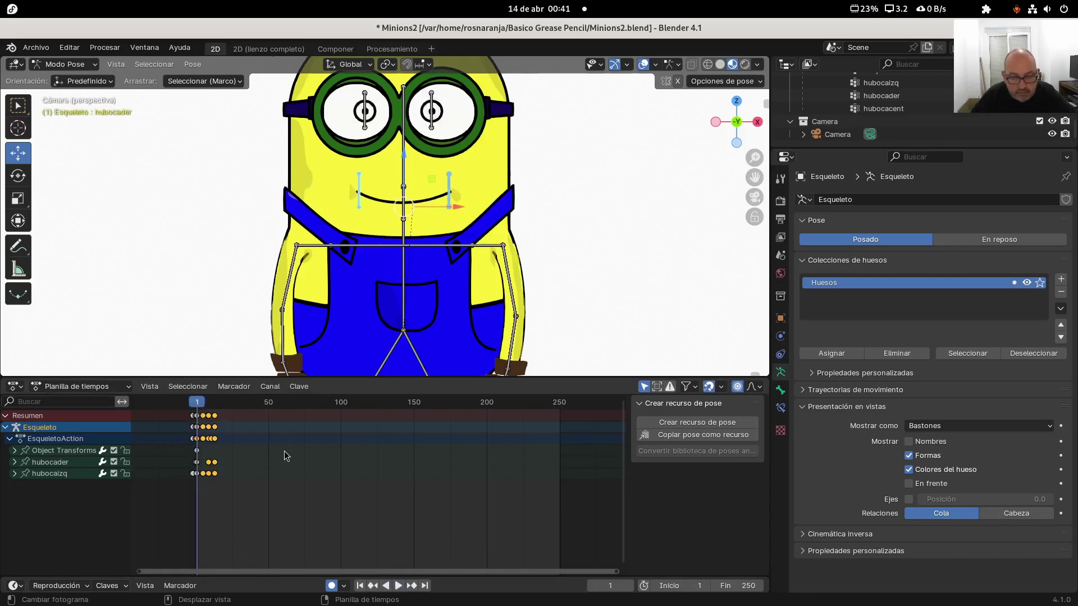
# - Shift the selected mouth-bone keyframes a few more frames earlier and play the animation to check the timing
pyautogui.press('g')
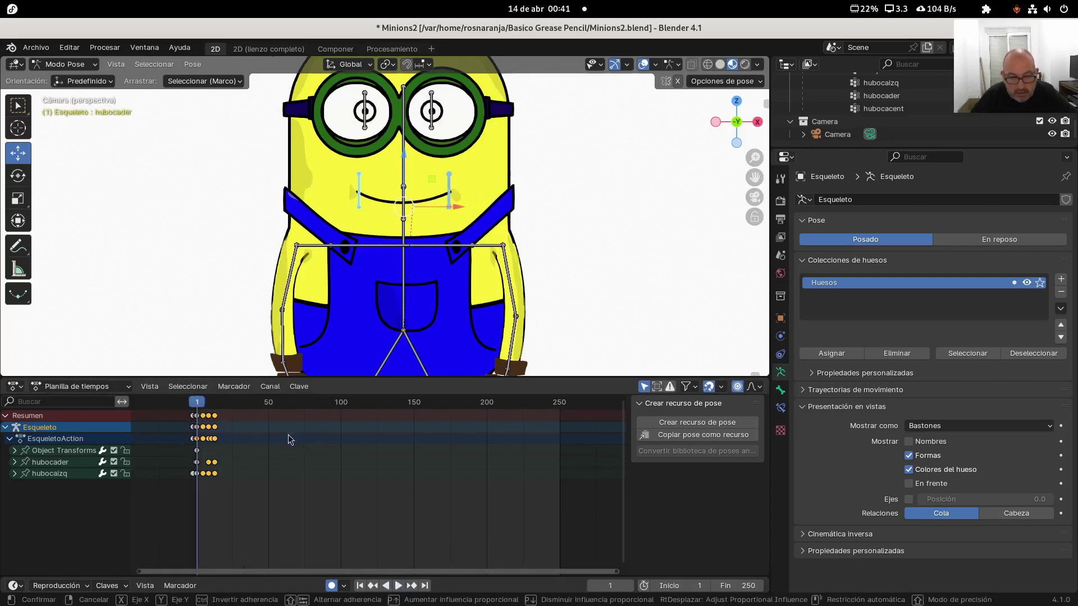
pyautogui.click(286, 435)
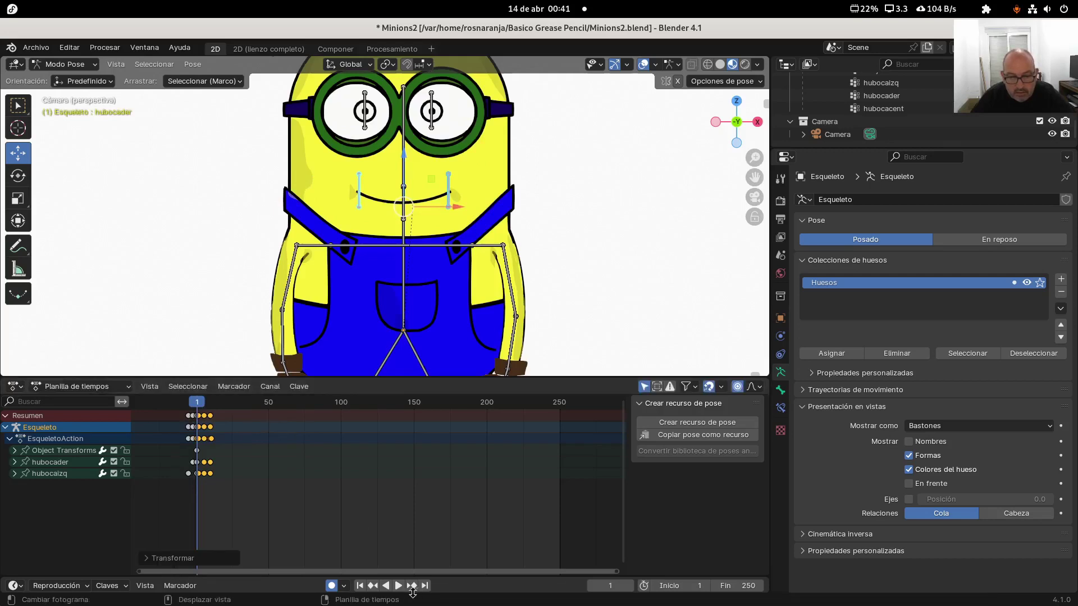
pyautogui.click(398, 585)
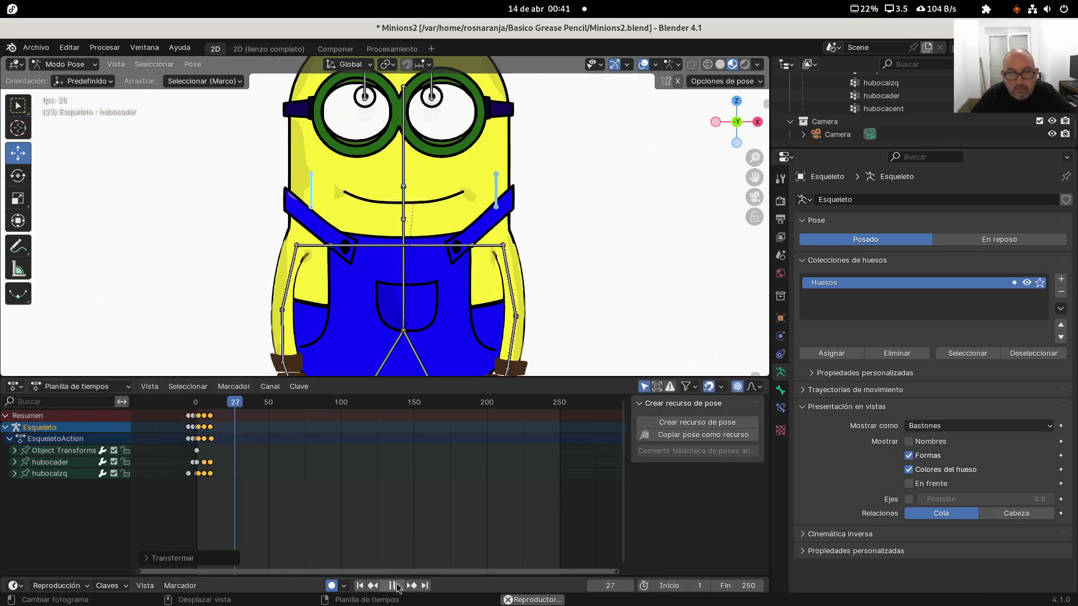
pyautogui.click(397, 586)
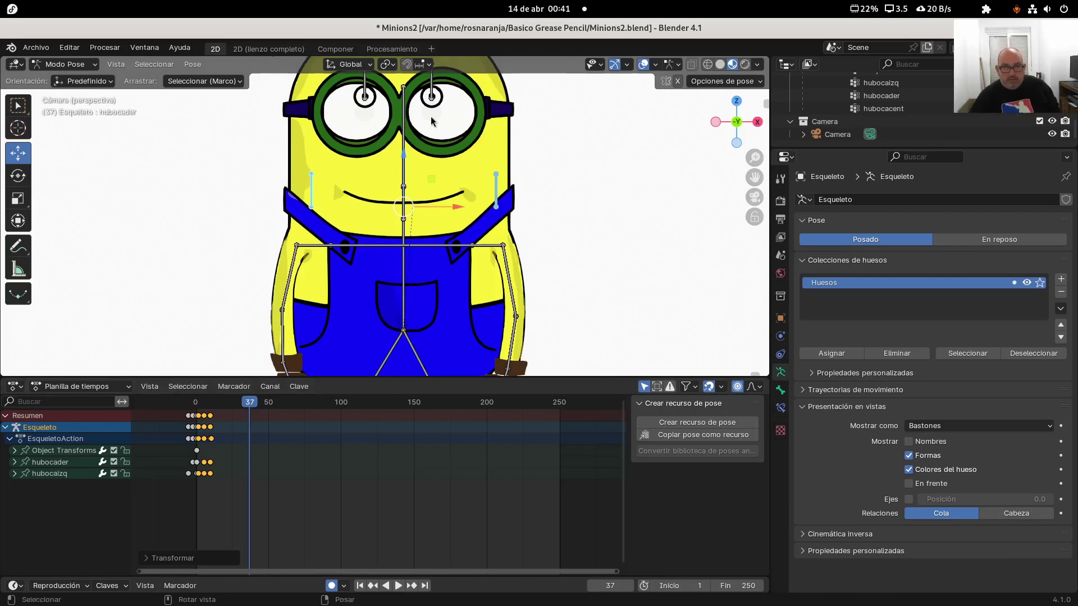
# - Key both eye bones, huojoder and huojoizq, in place at frame 37 and lower them along Z to centre the pupils at frame 43
pyautogui.scroll(-2, 405, 103)
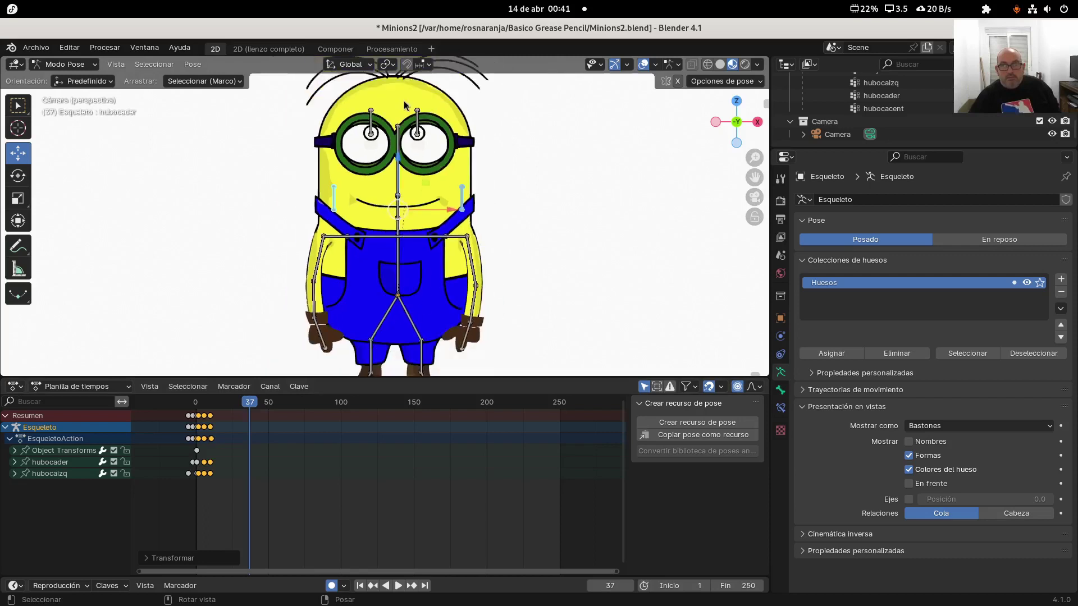
pyautogui.click(373, 124)
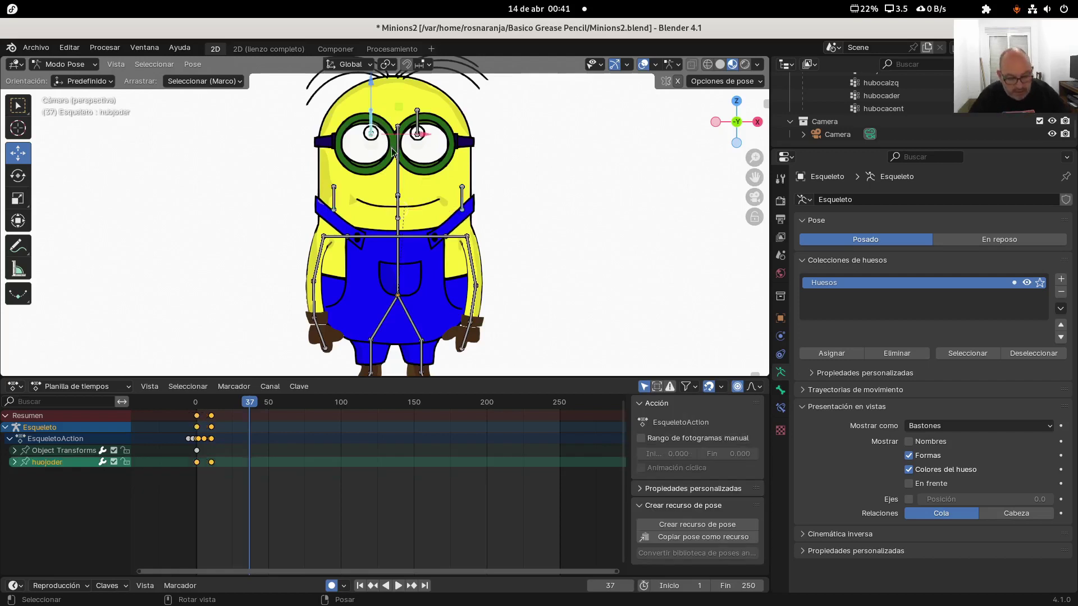
pyautogui.keyDown('shift'); pyautogui.click(419, 119); pyautogui.keyUp('shift')
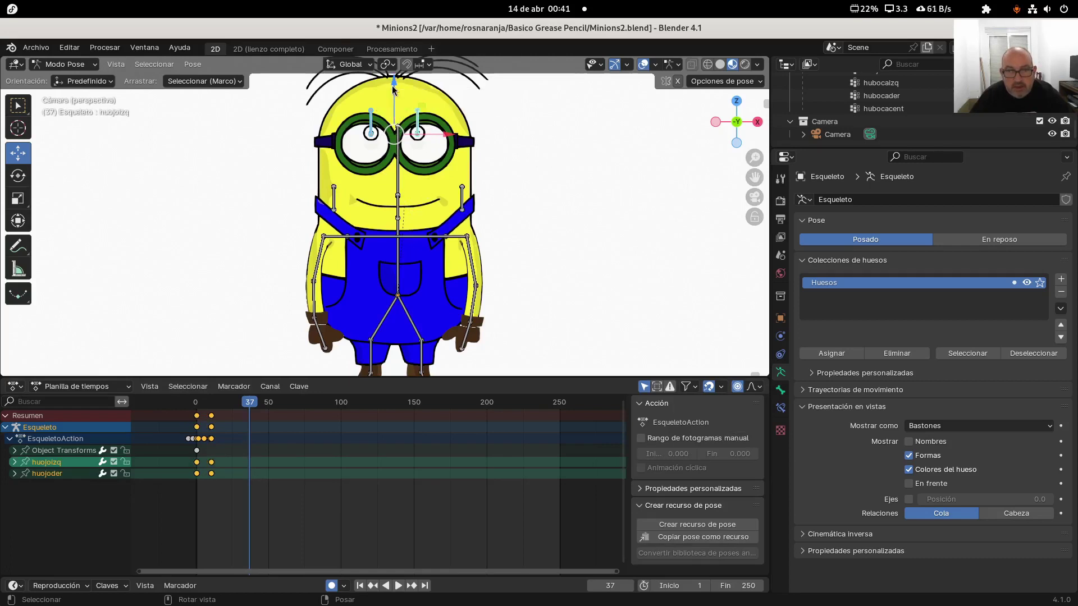
pyautogui.moveTo(393, 88); pyautogui.dragTo(393, 88)
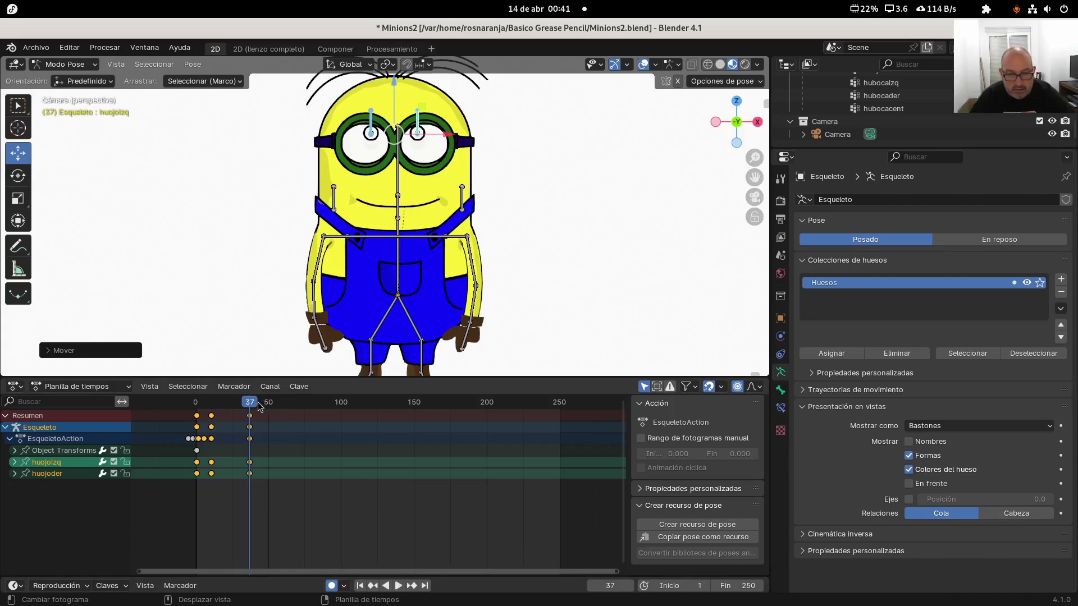
pyautogui.moveTo(260, 407); pyautogui.dragTo(259, 407)
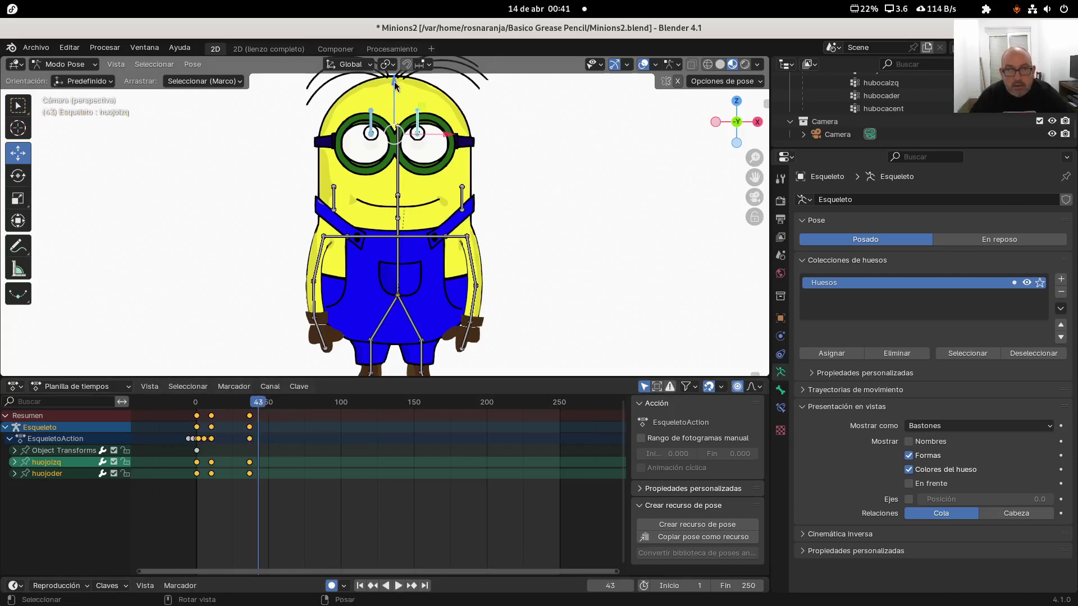
pyautogui.moveTo(395, 86); pyautogui.dragTo(394, 101)
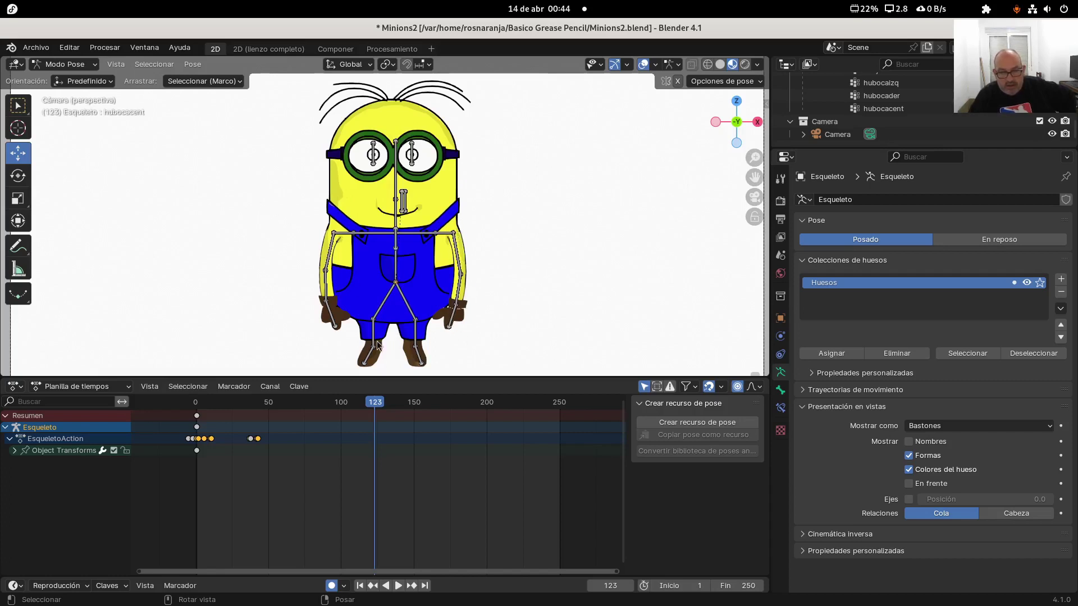
# - Select the foot bone hupieder and activate the Rotate tool
pyautogui.click(372, 358)
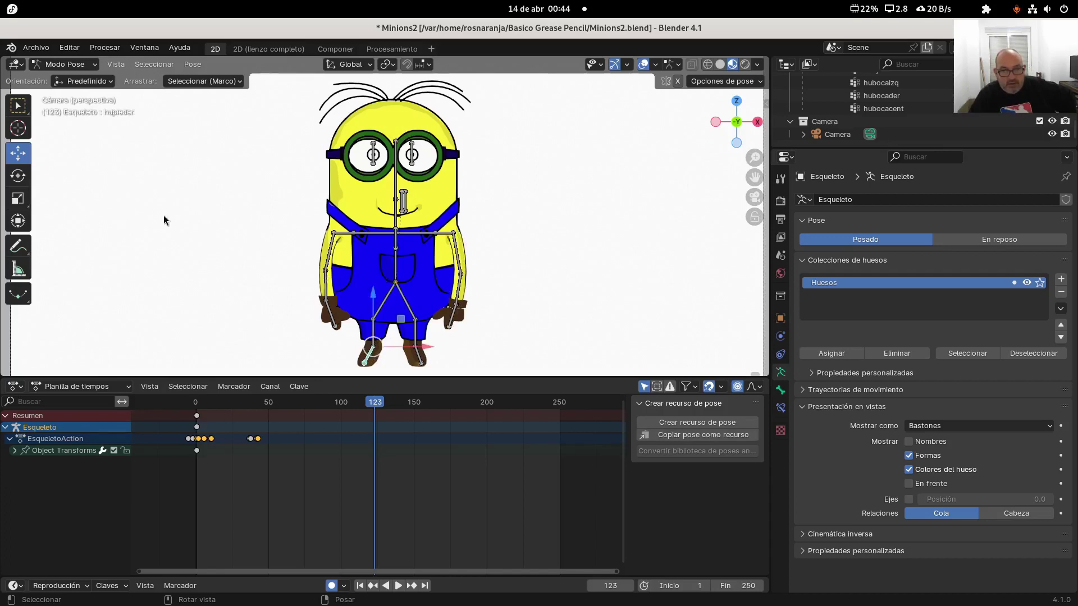
pyautogui.click(23, 178)
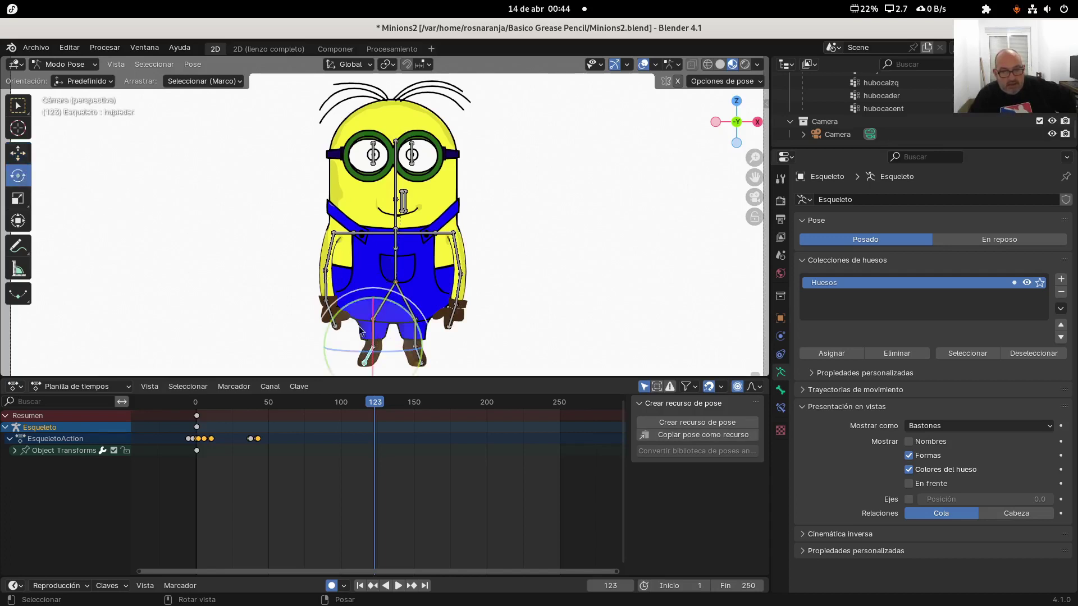
pyautogui.moveTo(413, 321); pyautogui.dragTo(417, 337)
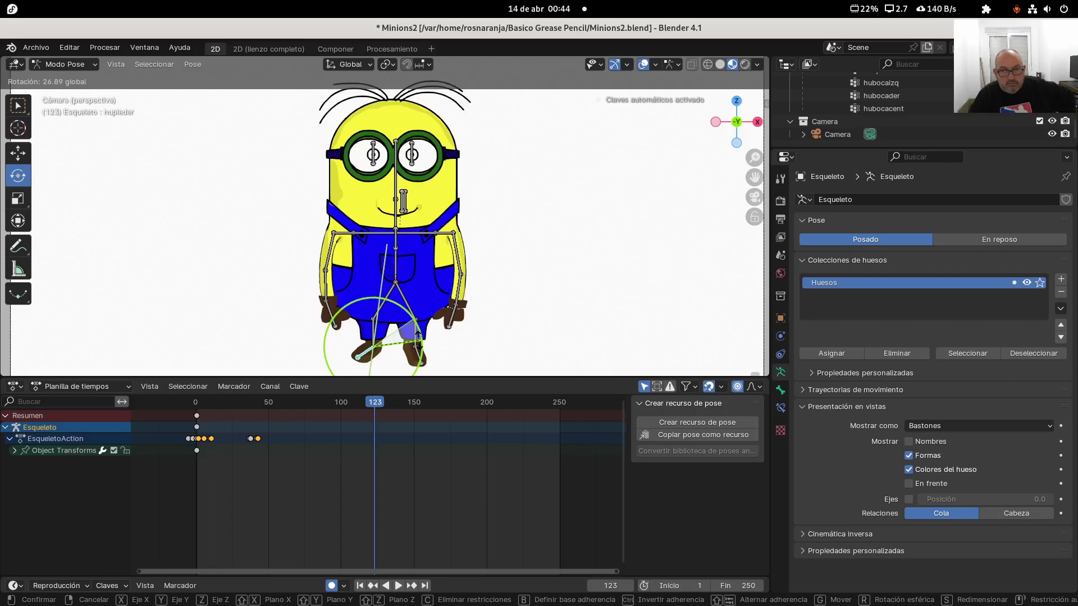
pyautogui.moveTo(418, 336); pyautogui.dragTo(419, 337)
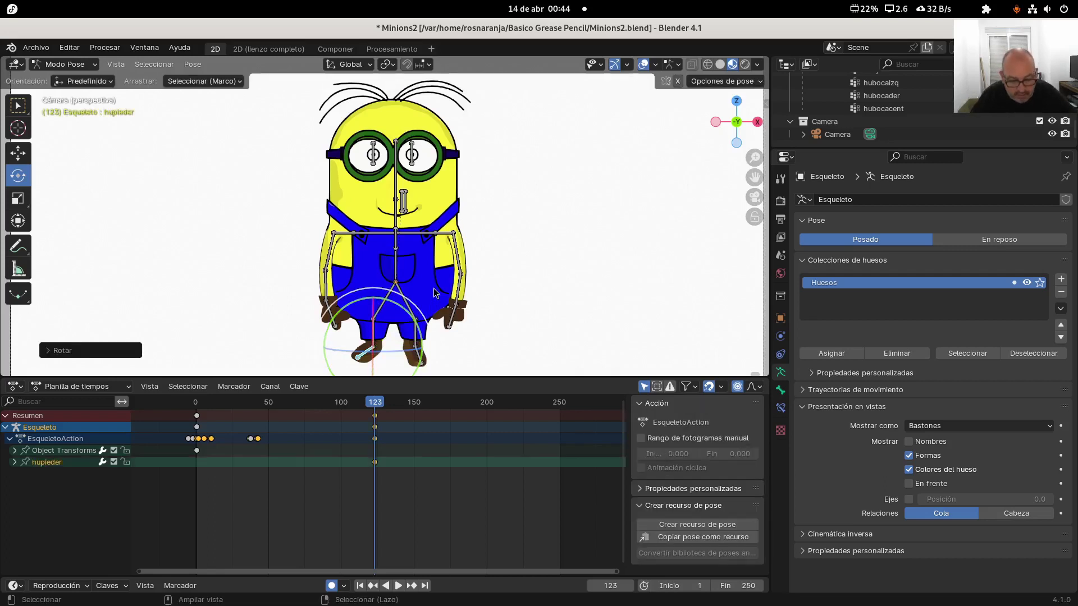
pyautogui.hotkey('ctrl', 'z')
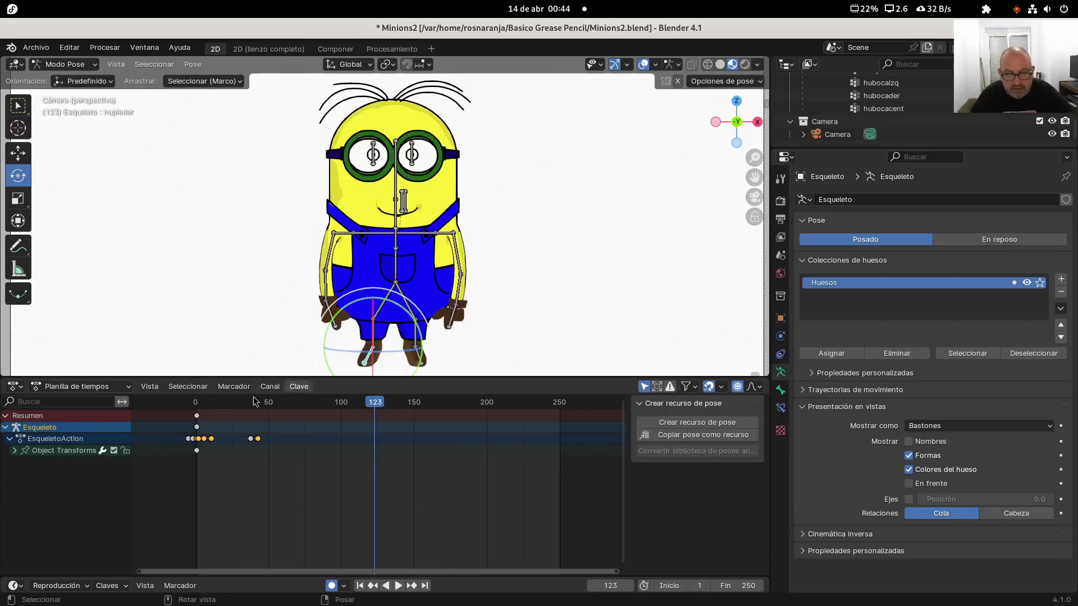
# - At frame 1, rotate the foot bones hupieder and hupieizq so both of the Minion's feet point outward
pyautogui.click(196, 404)
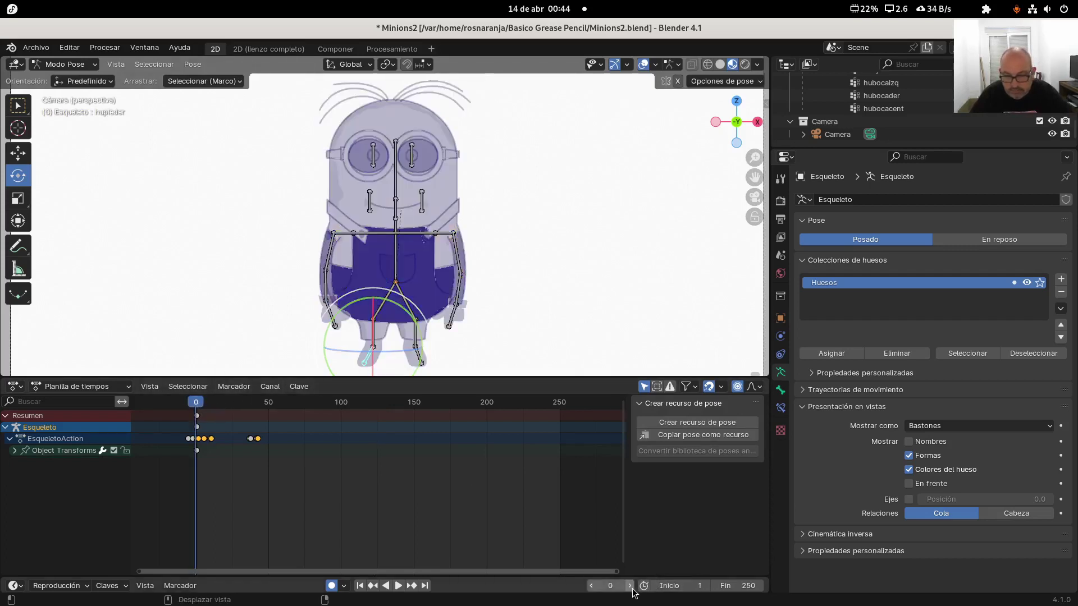
pyautogui.click(630, 586)
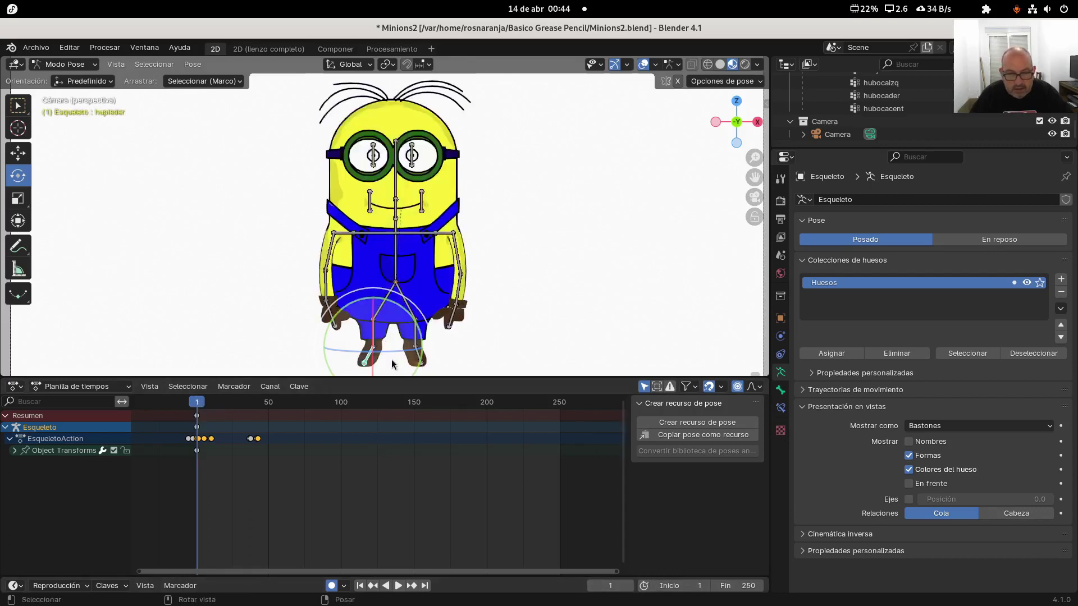
pyautogui.moveTo(413, 323); pyautogui.dragTo(421, 345)
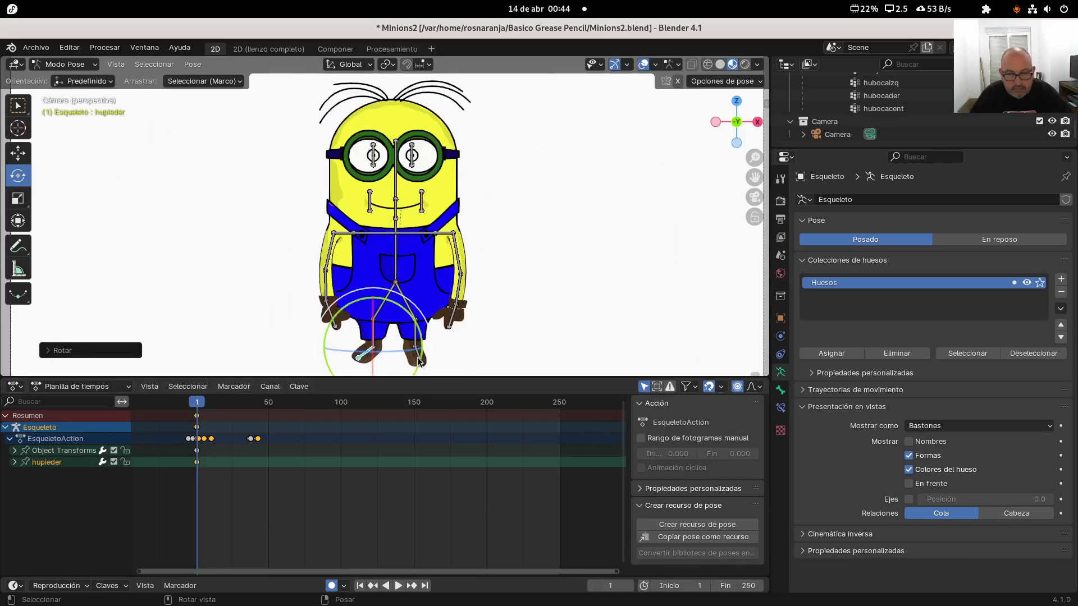
pyautogui.click(421, 361)
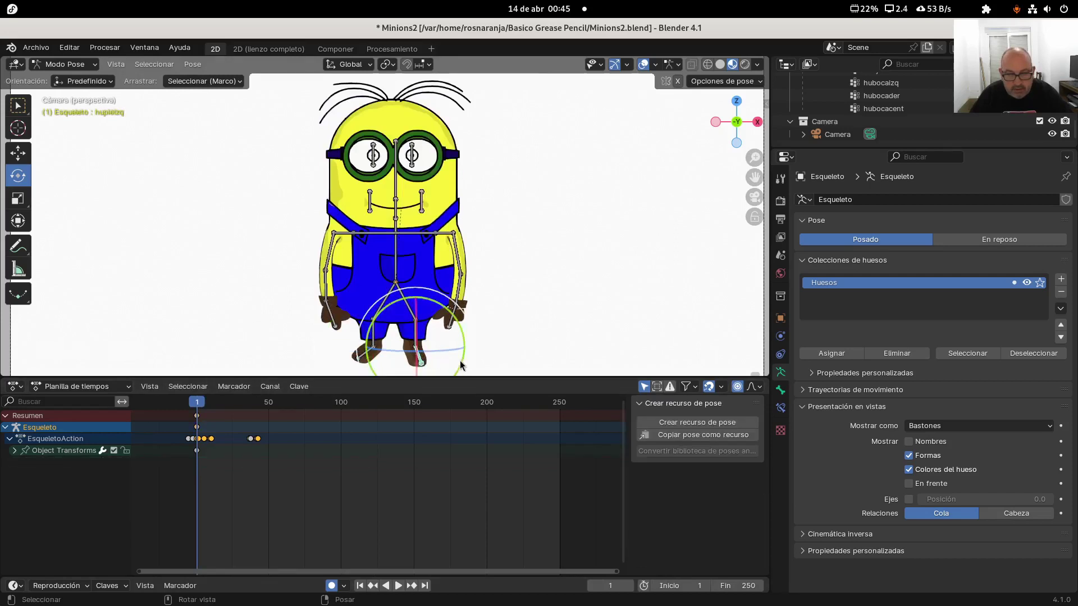
pyautogui.moveTo(461, 365); pyautogui.dragTo(469, 338)
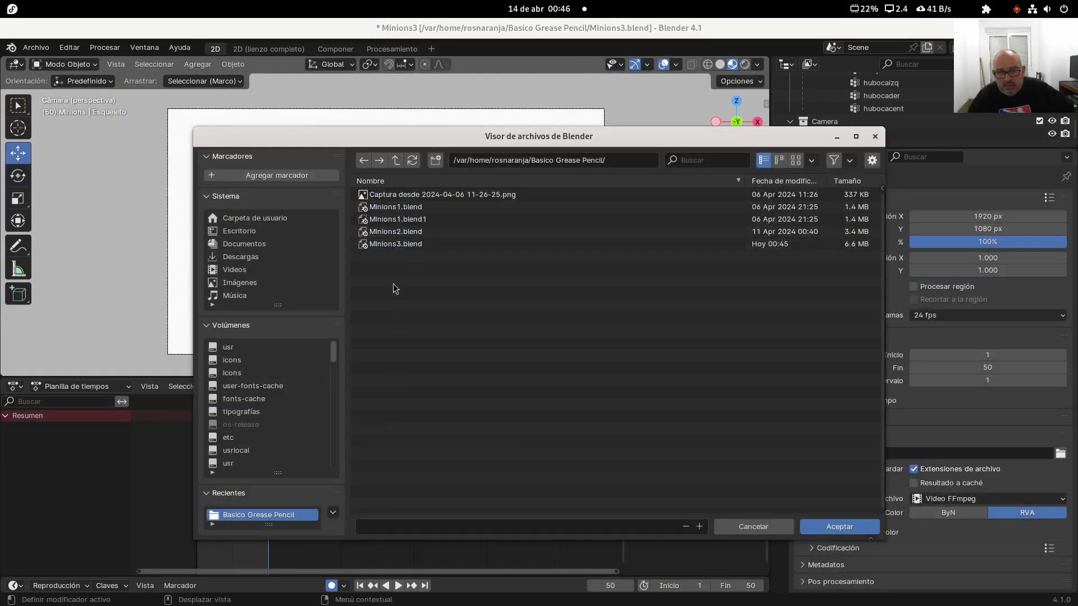
# - Set the render output file to Minions3 in the Basico Grease Pencil folder and save the project
pyautogui.click(388, 246)
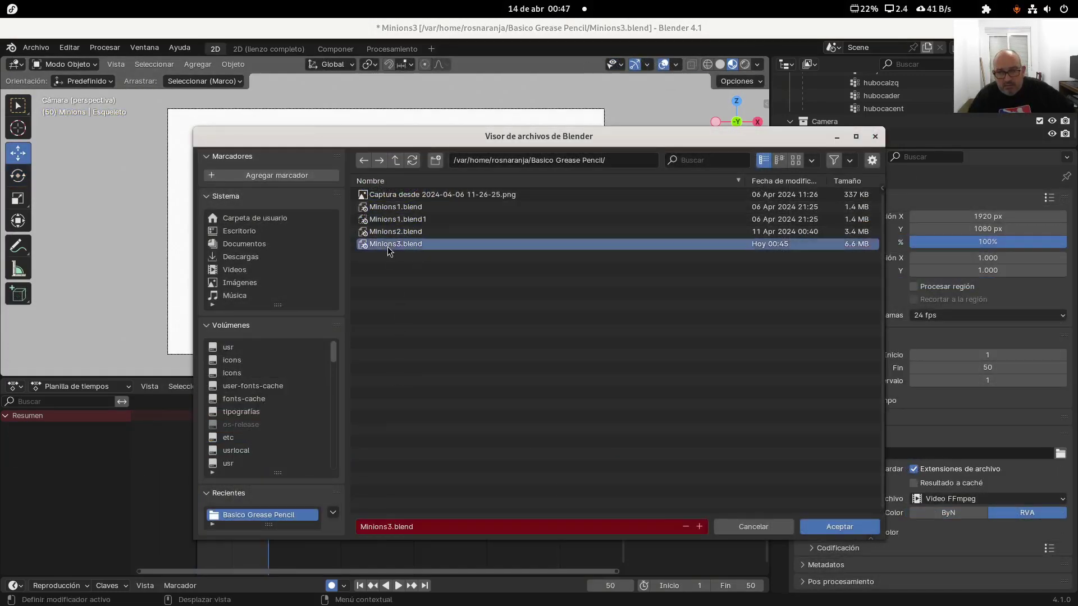
pyautogui.click(425, 527)
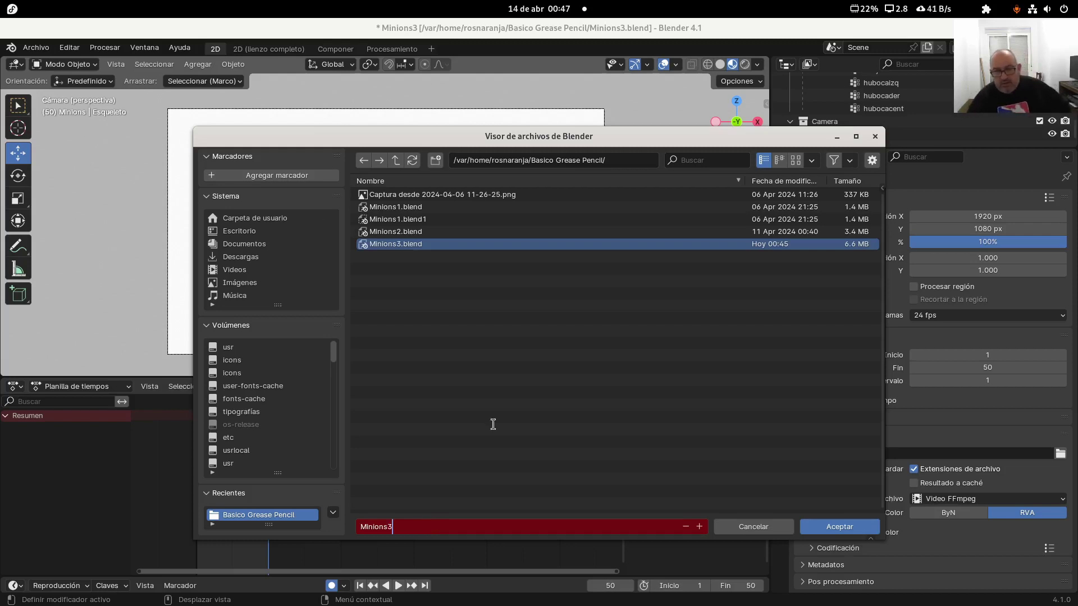
pyautogui.click(837, 531)
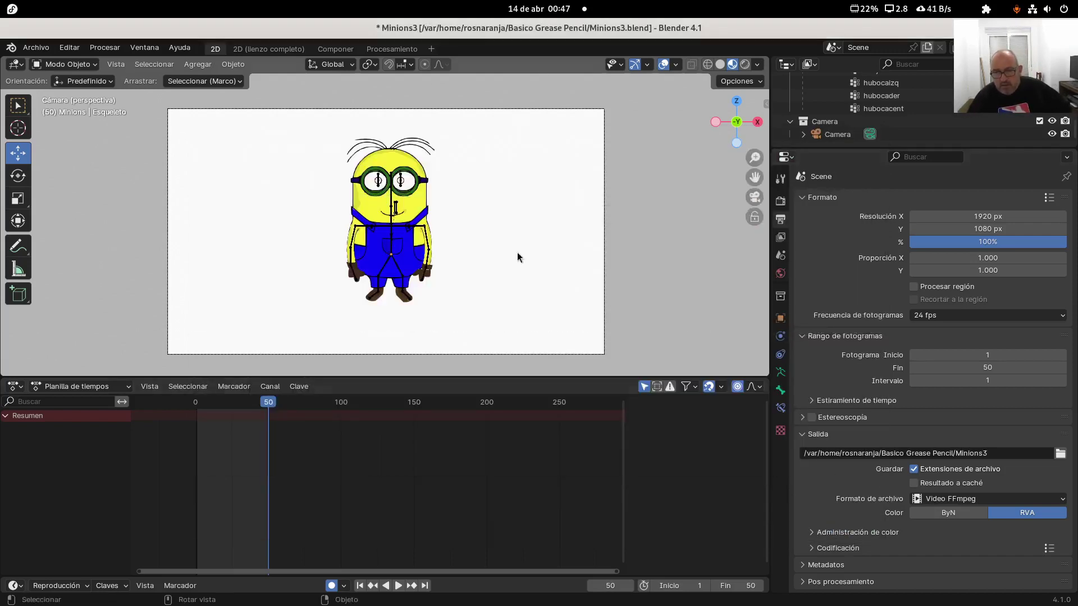
pyautogui.click(38, 49)
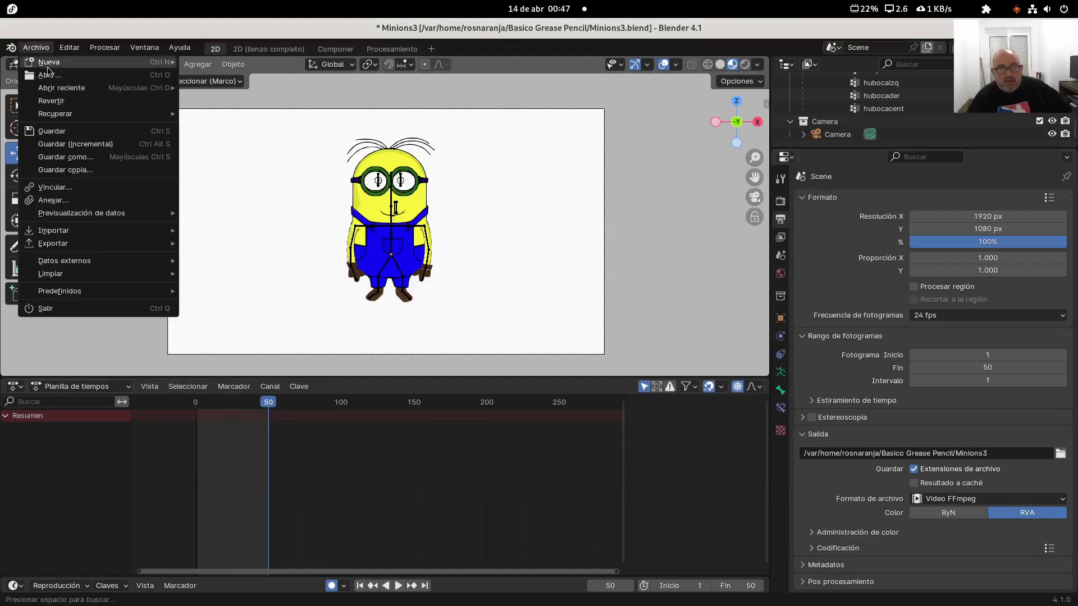
pyautogui.click(52, 131)
# - View the rendered animation in the Blender Animation Player and move its window to the middle of the desktop
pyautogui.click(109, 48)
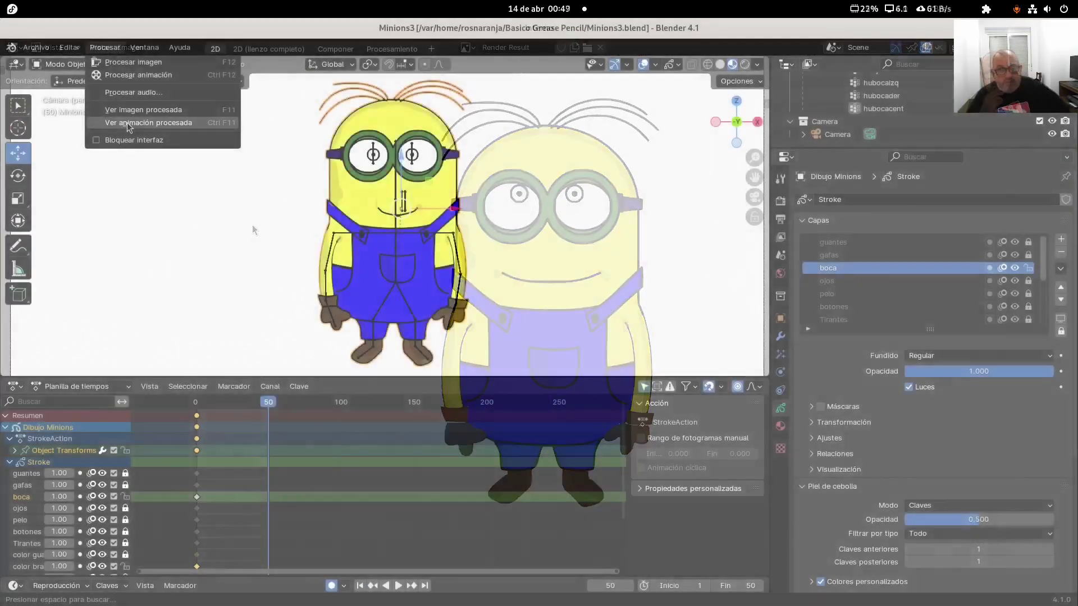
pyautogui.hotkey('ctrl', 'F11')
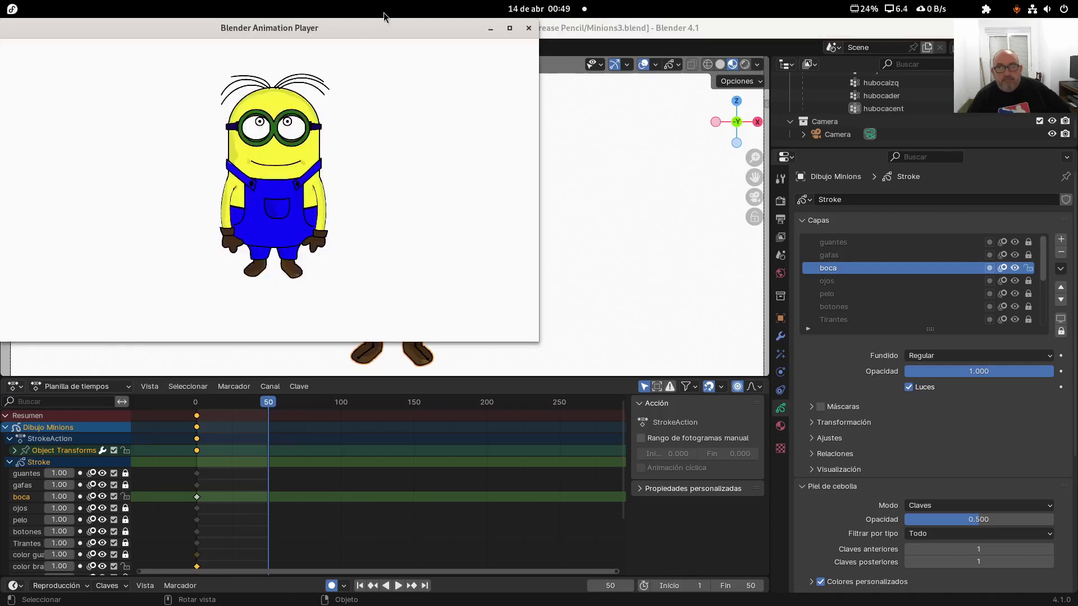
pyautogui.moveTo(373, 33); pyautogui.dragTo(489, 82)
pyautogui.click(1035, 27)
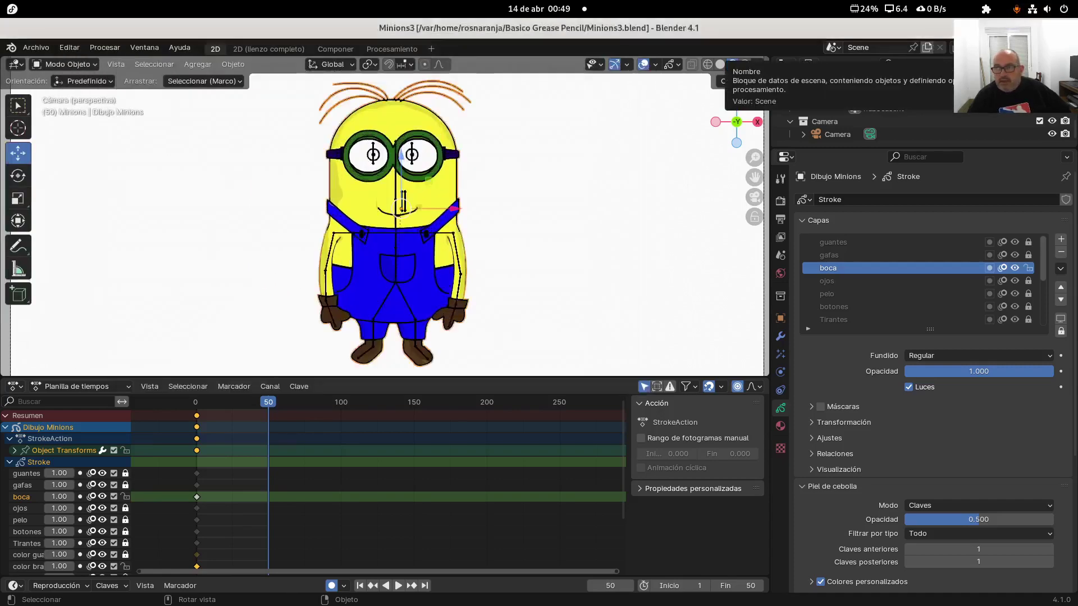
pyautogui.moveTo(464, 78); pyautogui.dragTo(670, 131)
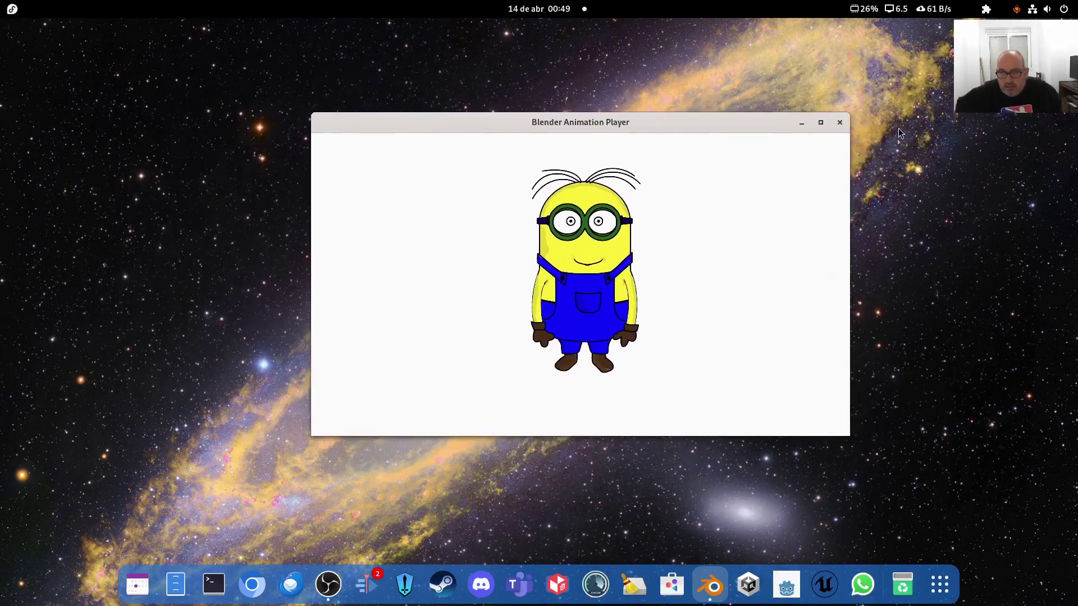